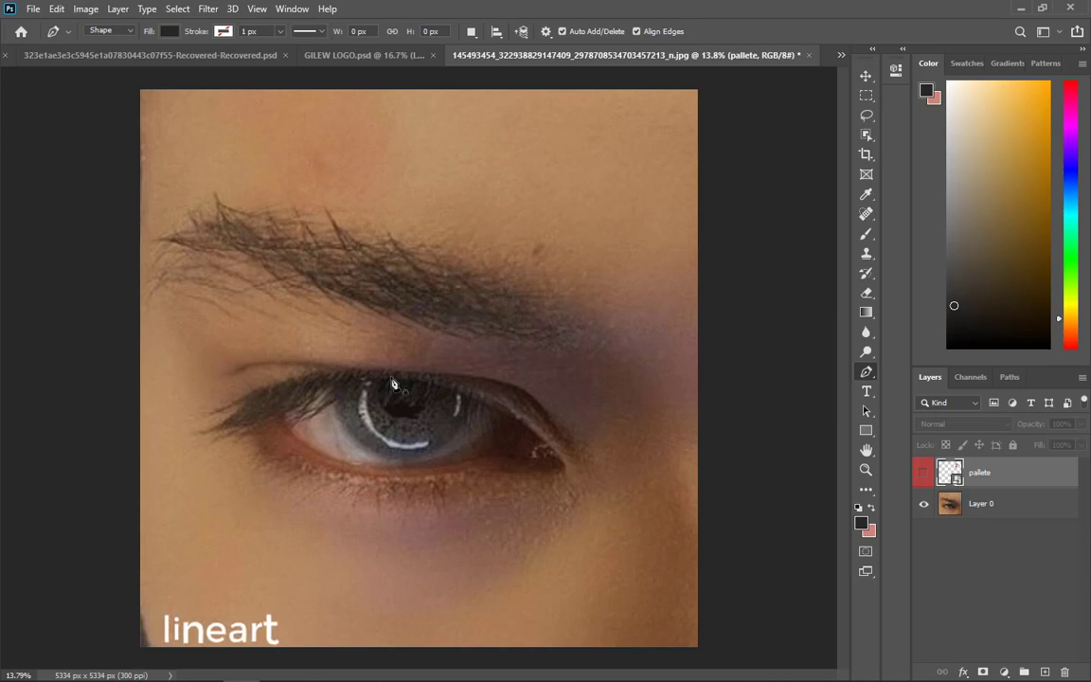
- Start a dark Pen tool shape at the eyebrow's inner end and move Shape 1 below Layer 0
{"action": "scroll", "coordinate": [395, 329], "scroll_direction": "up", "scroll_amount": 2}
{"action": "scroll", "coordinate": [407, 360], "scroll_direction": "up", "scroll_amount": 2}
{"action": "left_click", "coordinate": [1022, 504]}
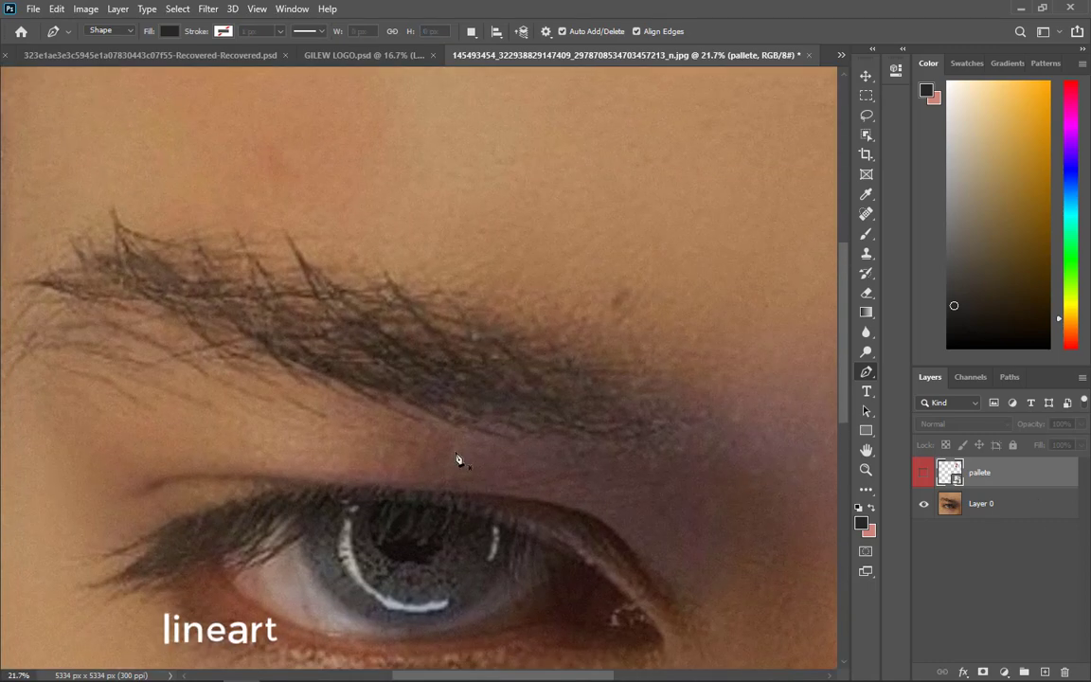
{"action": "scroll", "coordinate": [463, 455], "scroll_direction": "down", "scroll_amount": 2}
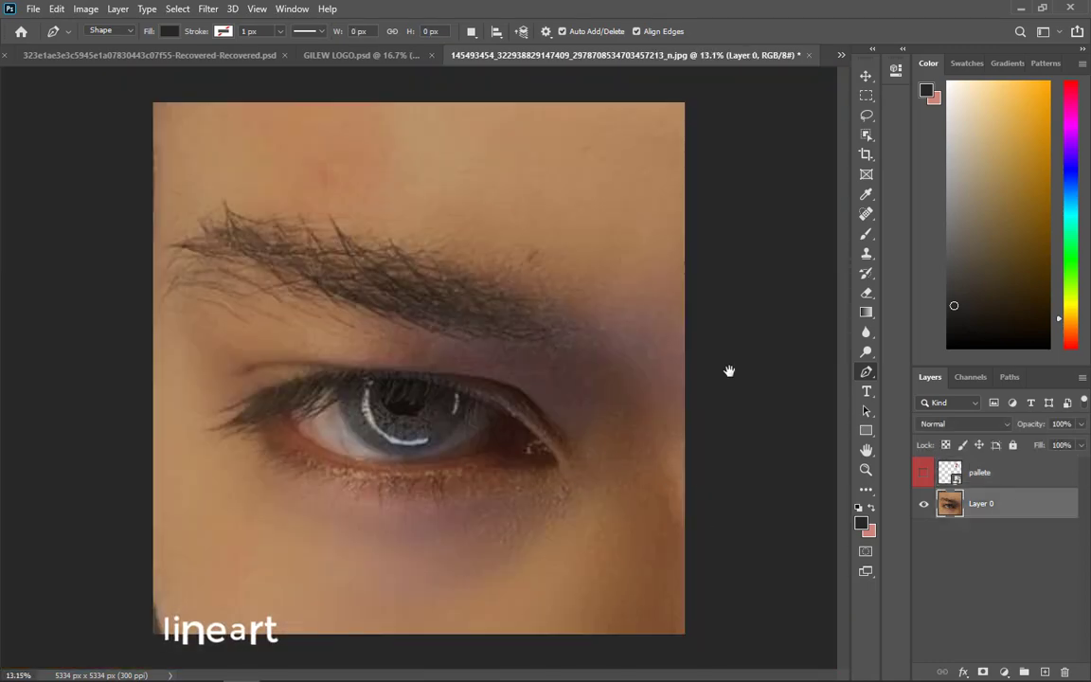
{"action": "scroll", "coordinate": [389, 470], "scroll_direction": "up", "scroll_amount": 3}
{"action": "scroll", "coordinate": [470, 429], "scroll_direction": "up", "scroll_amount": 4}
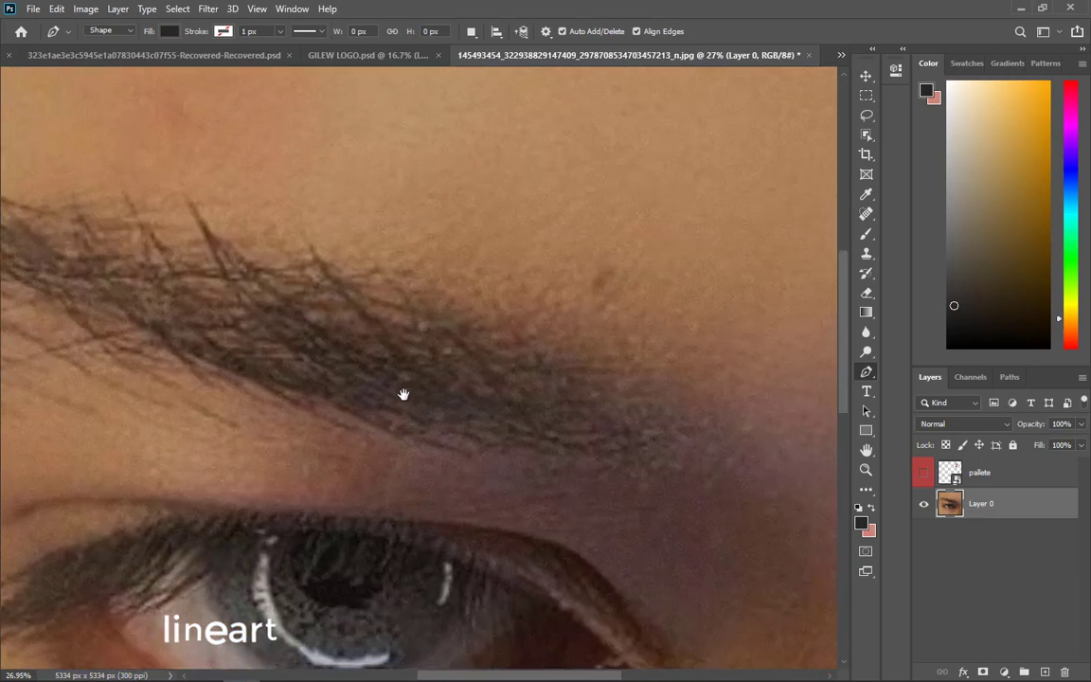
{"action": "scroll", "coordinate": [529, 438], "scroll_direction": "down", "scroll_amount": 3}
{"action": "scroll", "coordinate": [504, 477], "scroll_direction": "up", "scroll_amount": 3}
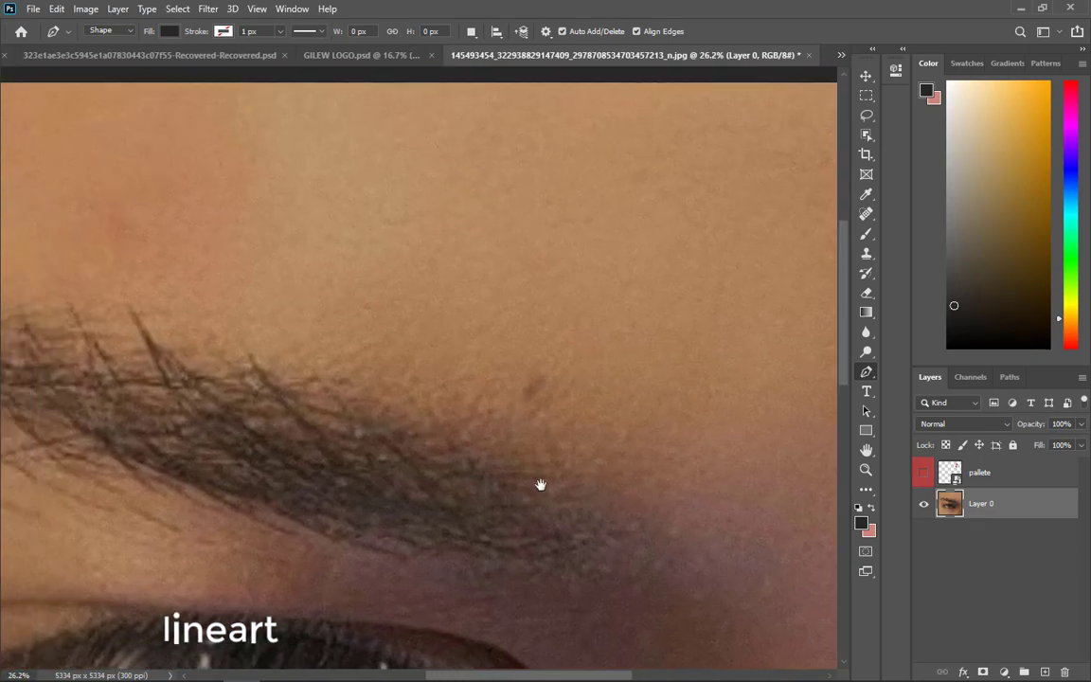
{"action": "left_click_drag", "start_coordinate": [539, 485], "coordinate": [545, 438]}
{"action": "left_click", "coordinate": [593, 527]}
{"action": "left_click_drag", "start_coordinate": [476, 404], "coordinate": [434, 387]}
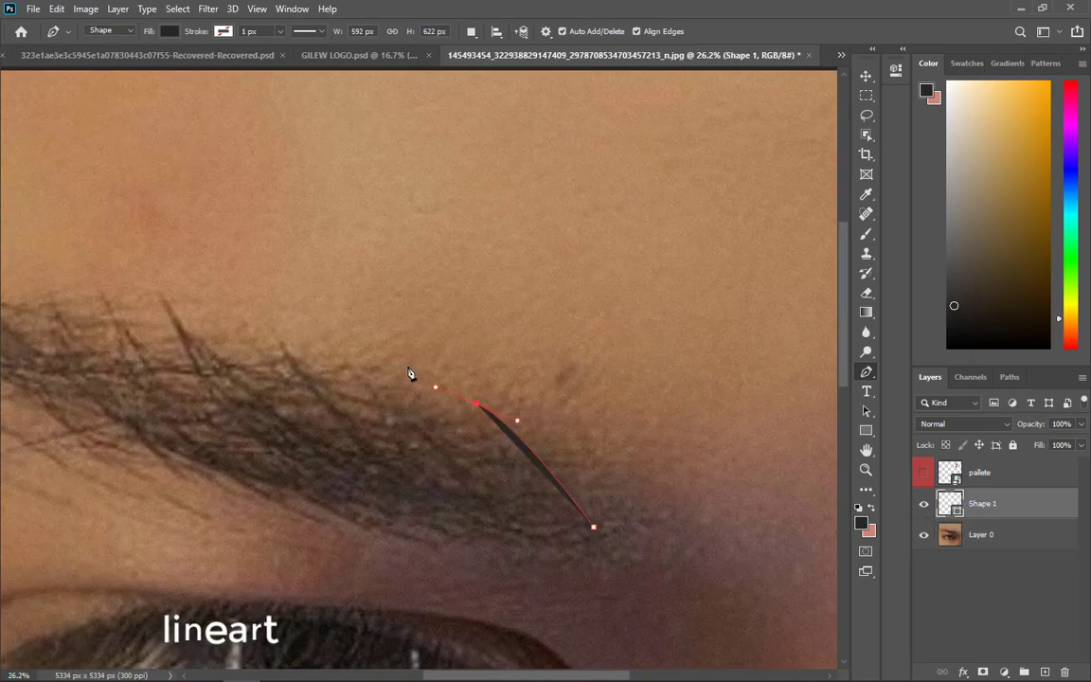
{"action": "left_click", "coordinate": [407, 366]}
{"action": "left_click", "coordinate": [448, 405]}
{"action": "left_click_drag", "start_coordinate": [1033, 505], "coordinate": [1030, 547]}
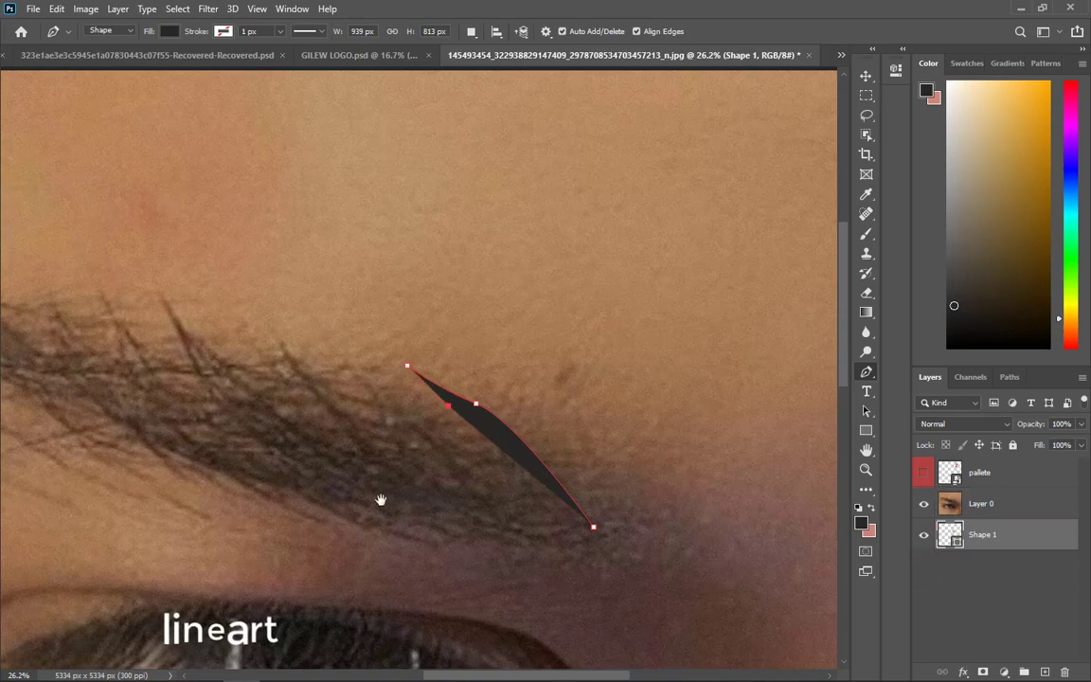
- Trace the eyebrow's upper edge from the inner end out to the tail, adding pointed hair spikes along it
{"action": "left_click_drag", "start_coordinate": [380, 500], "coordinate": [553, 494]}
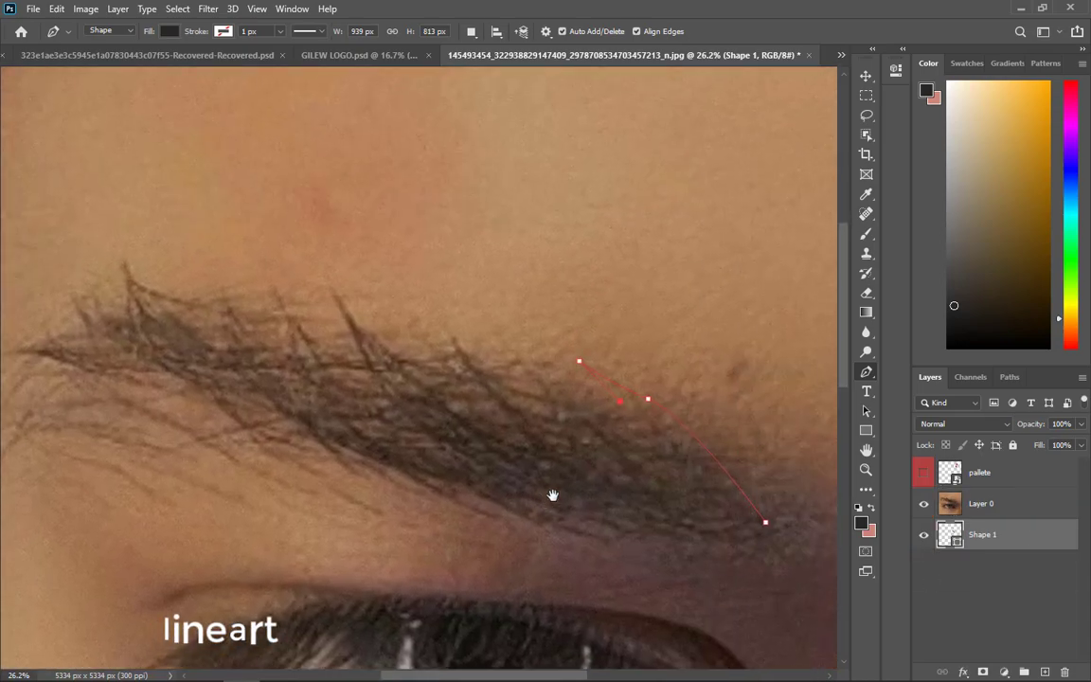
{"action": "left_click", "coordinate": [618, 401]}
{"action": "left_click_drag", "start_coordinate": [542, 353], "coordinate": [514, 334]}
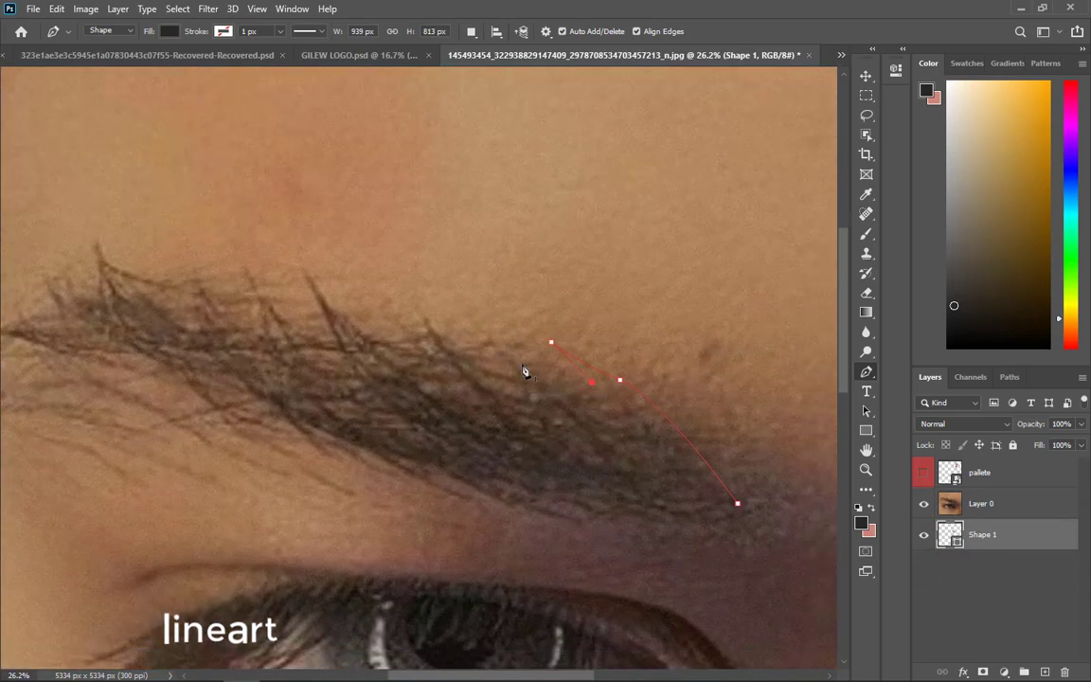
{"action": "left_click_drag", "start_coordinate": [446, 333], "coordinate": [584, 410]}
{"action": "left_click_drag", "start_coordinate": [479, 351], "coordinate": [467, 330]}
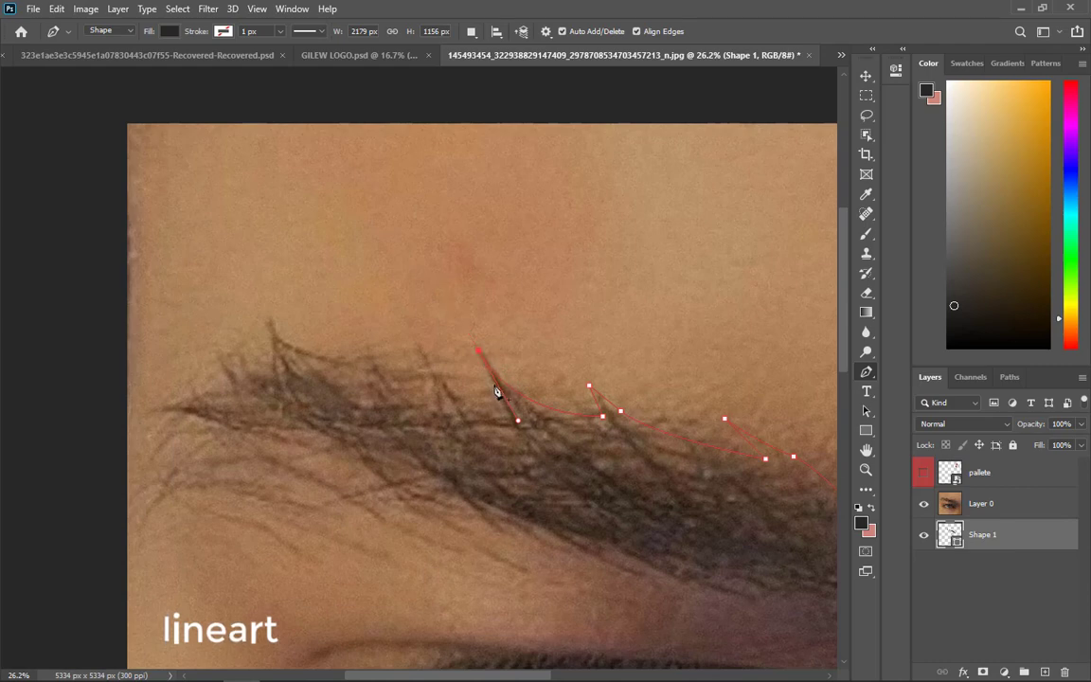
{"action": "left_click_drag", "start_coordinate": [248, 312], "coordinate": [220, 289]}
{"action": "left_click", "coordinate": [274, 361]}
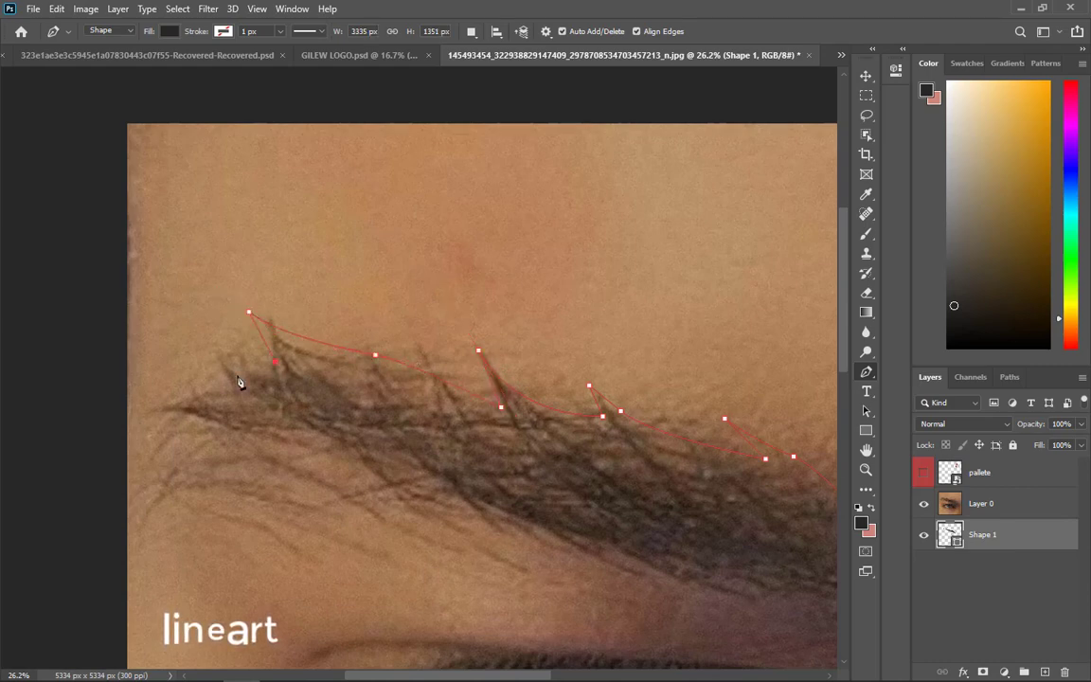
{"action": "left_click_drag", "start_coordinate": [192, 395], "coordinate": [141, 416]}
{"action": "left_click", "coordinate": [131, 417]}
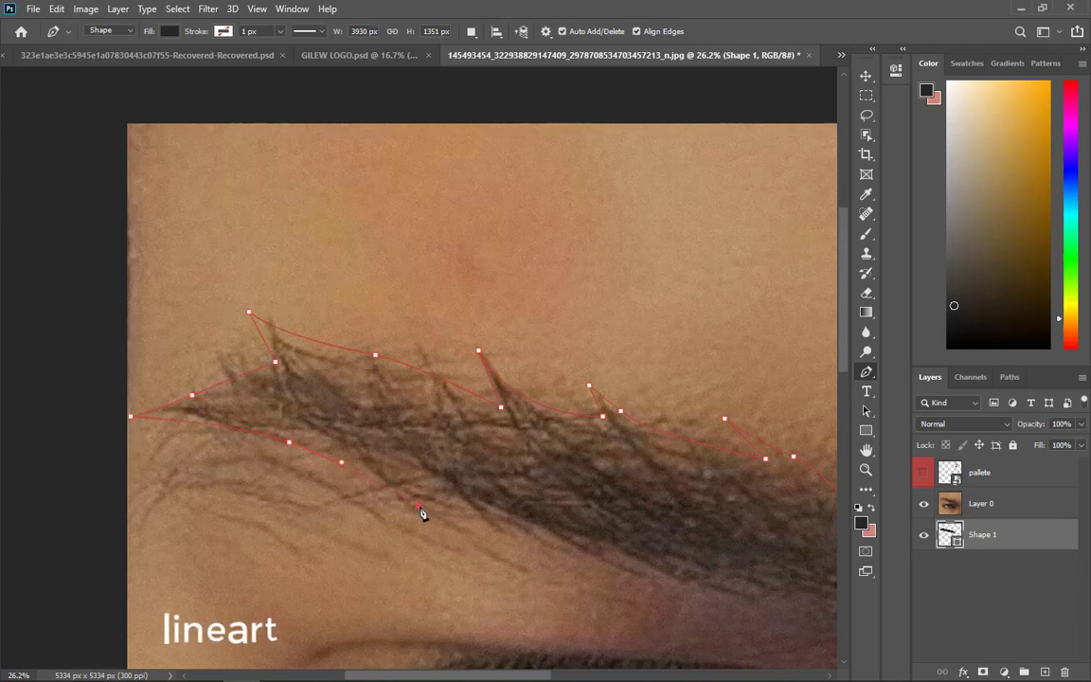
- Trace the eyebrow's lower edge from the tail back towards the inner end, with short pointed hair notches
{"action": "key", "text": "ctrl+z"}
{"action": "key", "text": "ctrl+z"}
{"action": "left_click", "coordinate": [368, 456]}
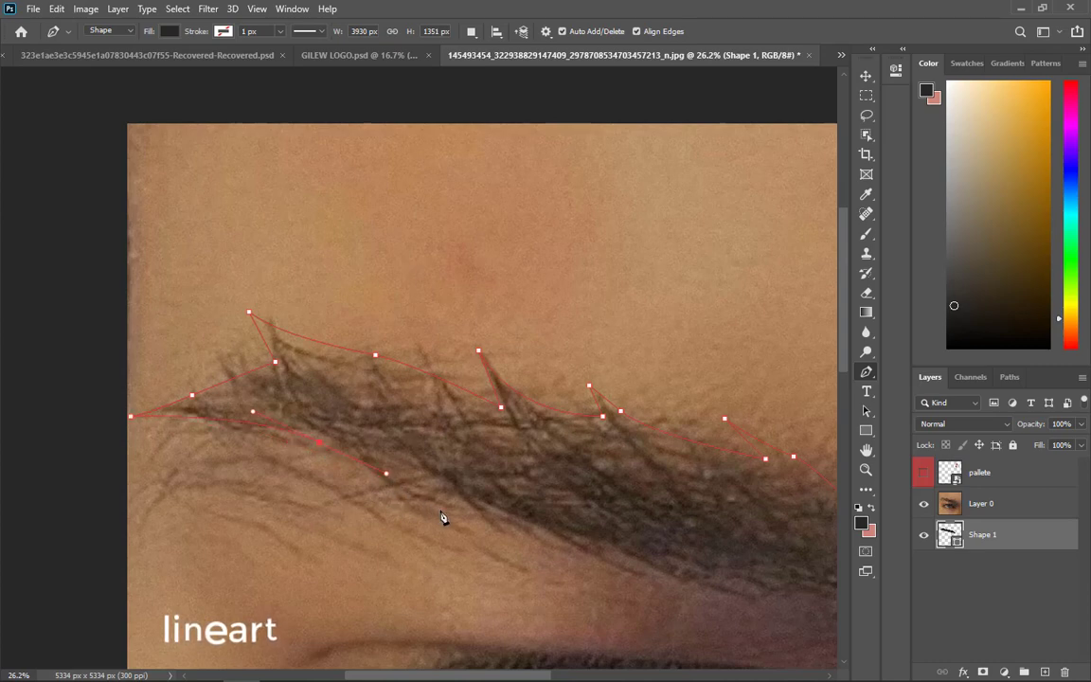
{"action": "left_click_drag", "start_coordinate": [392, 459], "coordinate": [439, 509]}
{"action": "key", "text": "ctrl+z"}
{"action": "left_click_drag", "start_coordinate": [645, 566], "coordinate": [487, 431]}
{"action": "key", "text": "ctrl+z"}
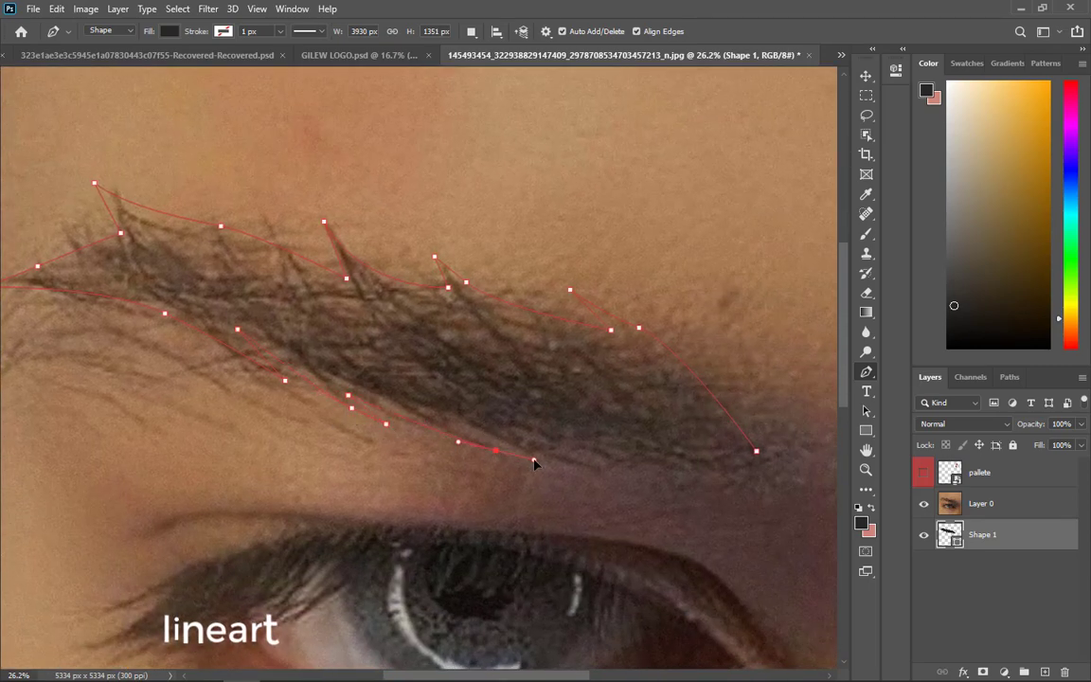
{"action": "key", "text": "ctrl+z"}
{"action": "left_click_drag", "start_coordinate": [598, 465], "coordinate": [634, 471]}
{"action": "left_click", "coordinate": [636, 470]}
{"action": "left_click", "coordinate": [595, 457]}
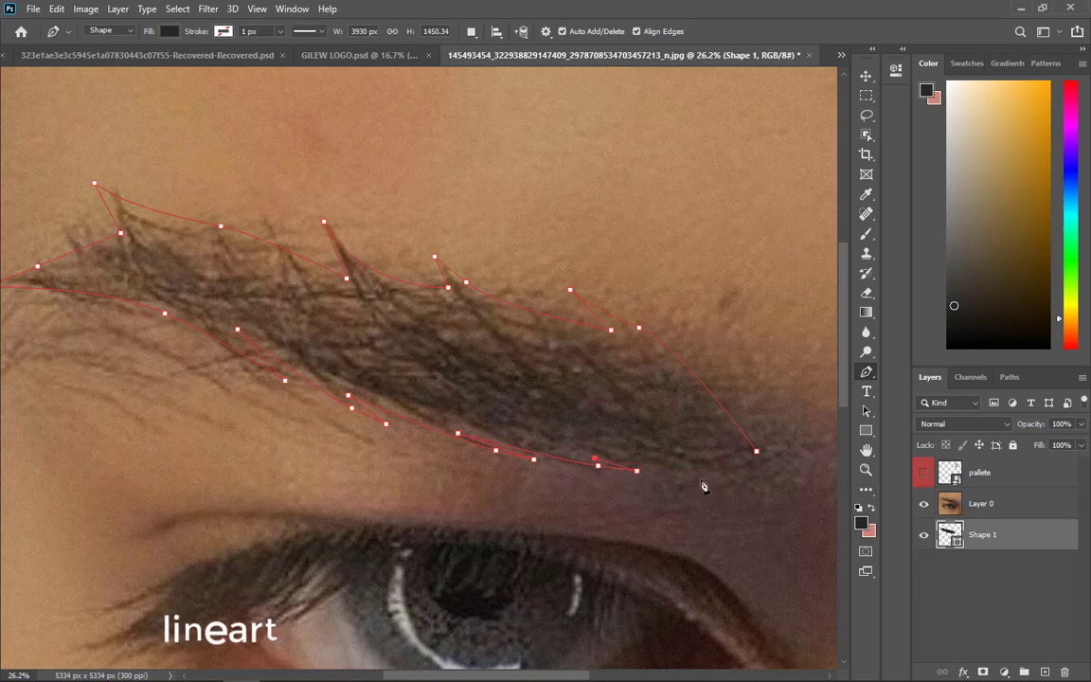
- Finish the eyebrow's inner end with narrow zigzag hair spikes between the lower edge and the path's start
{"action": "left_click_drag", "start_coordinate": [700, 478], "coordinate": [747, 488]}
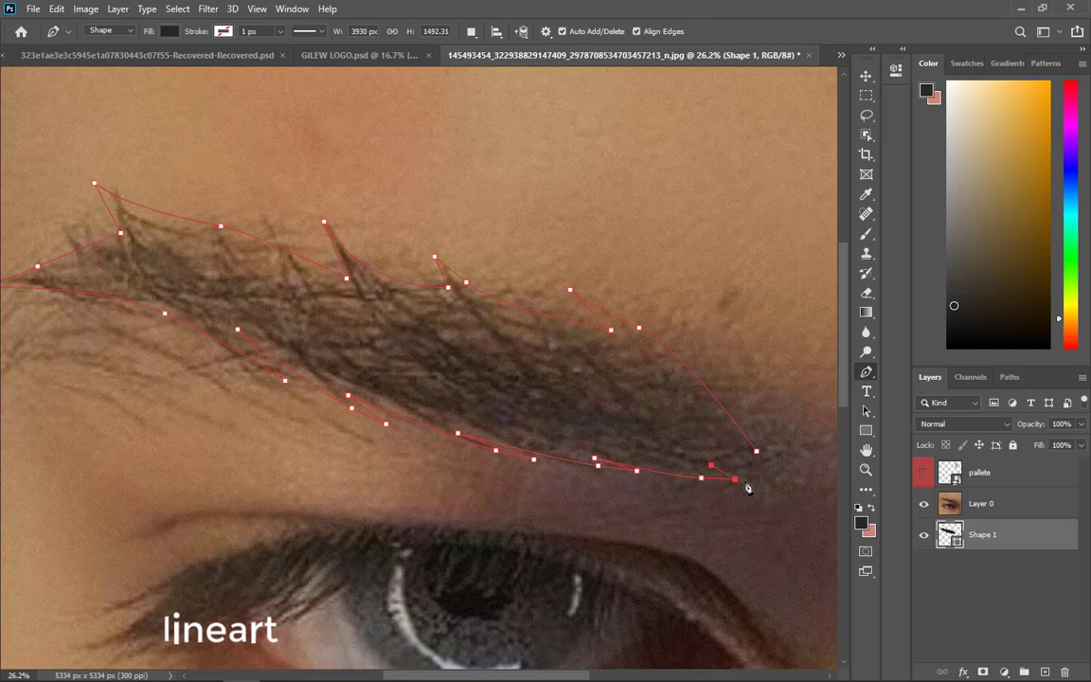
{"action": "left_click", "coordinate": [719, 427]}
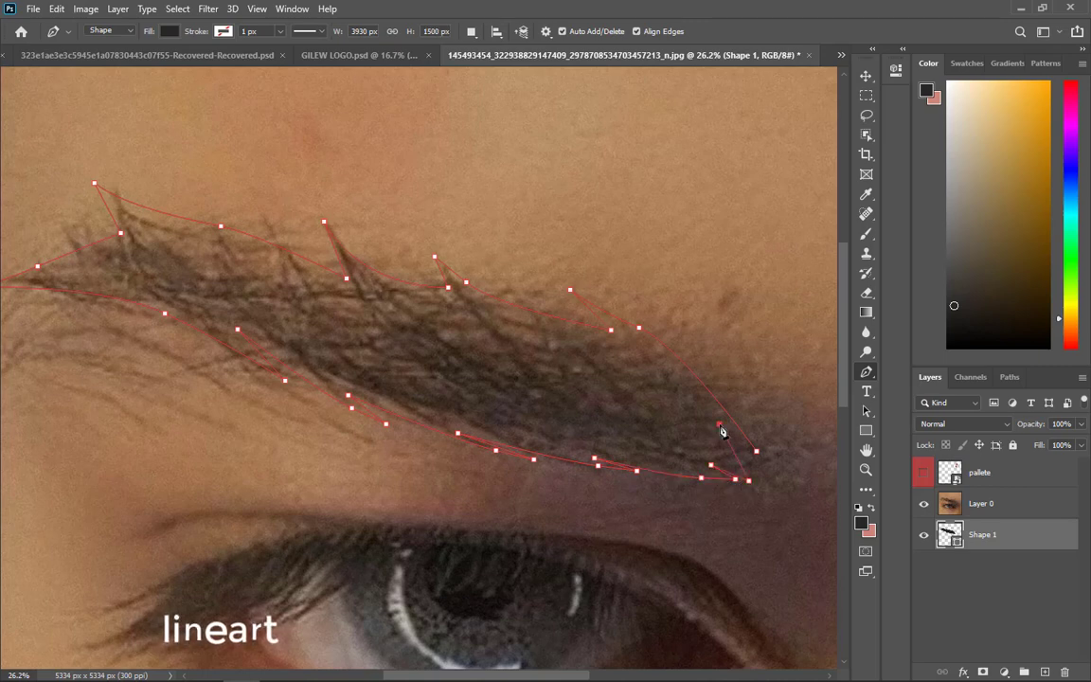
{"action": "mouse_move", "coordinate": [758, 455]}
{"action": "left_mouse_down"}
{"action": "mouse_move", "coordinate": [769, 476]}
{"action": "mouse_move", "coordinate": [769, 459]}
{"action": "left_mouse_up"}
{"action": "left_click", "coordinate": [757, 482]}
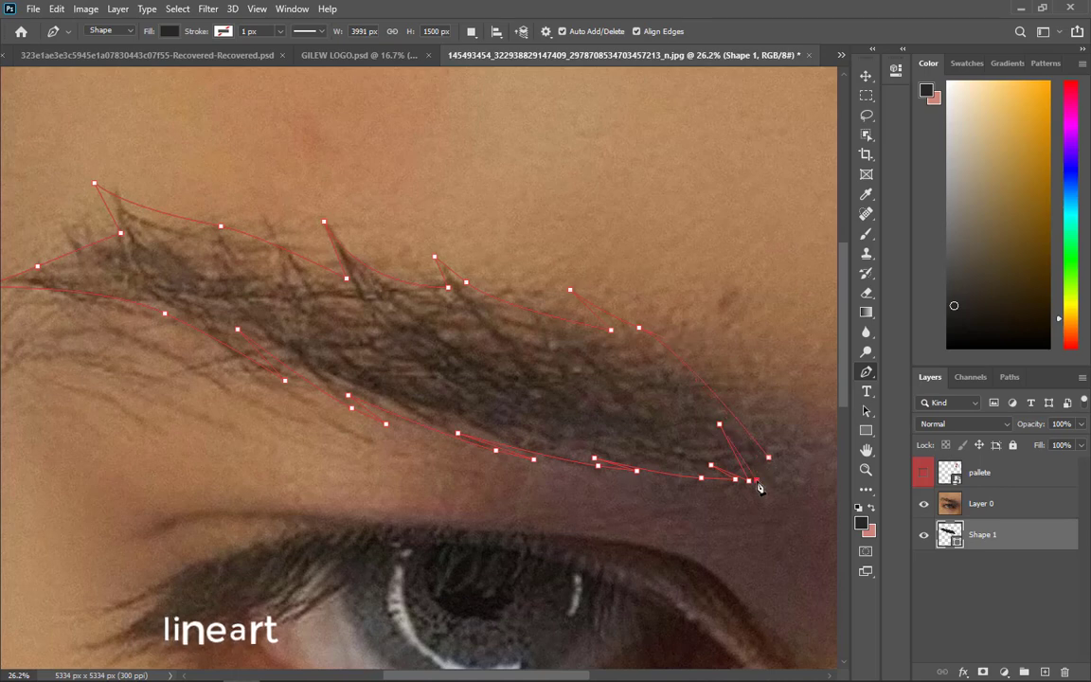
{"action": "left_click", "coordinate": [725, 420]}
{"action": "left_click", "coordinate": [770, 458]}
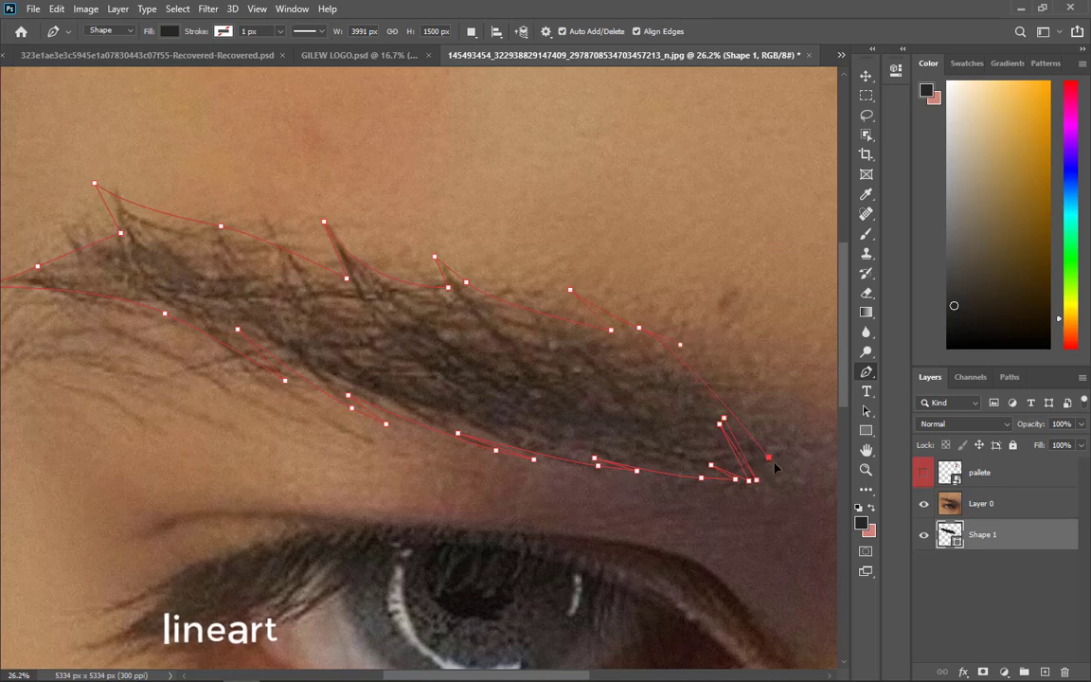
{"action": "left_click_drag", "start_coordinate": [769, 484], "coordinate": [773, 479]}
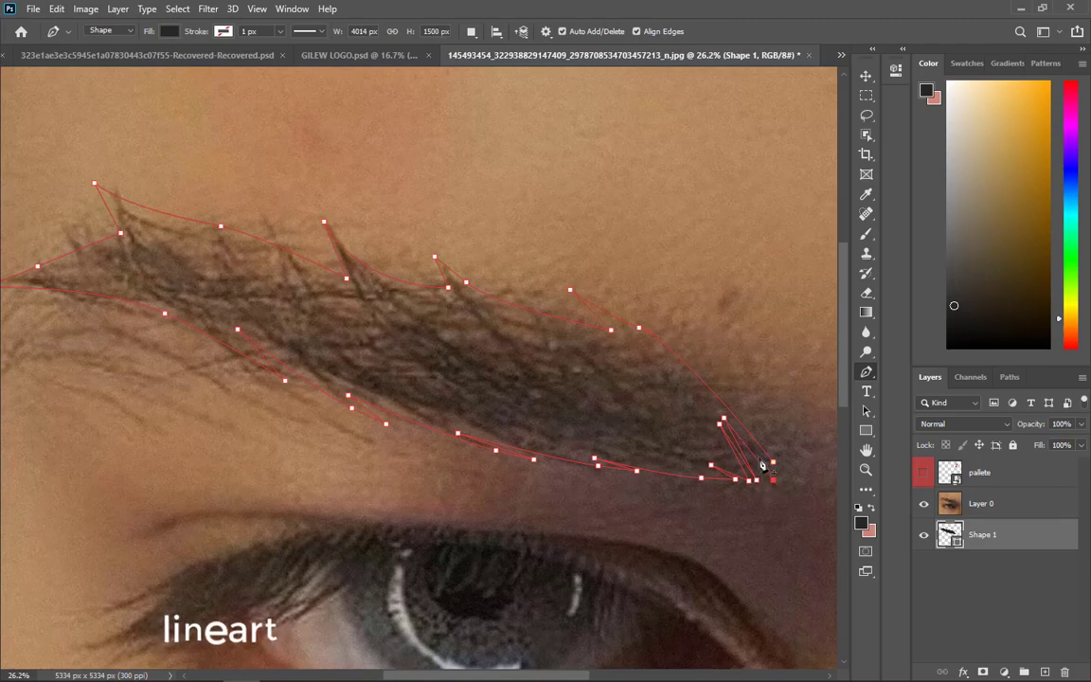
{"action": "left_click", "coordinate": [762, 459]}
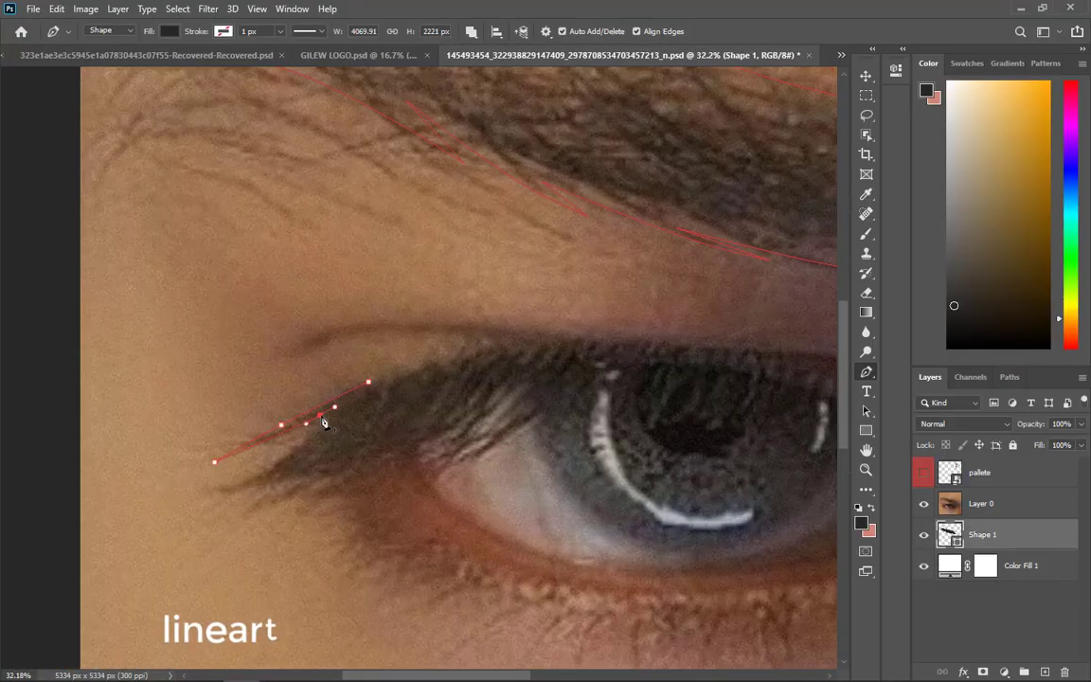
- Trace the pointed lash tips at the eye's outer corner and bring the path to the white of the eye
{"action": "key", "text": "z"}
{"action": "left_click", "coordinate": [323, 423], "text": "alt"}
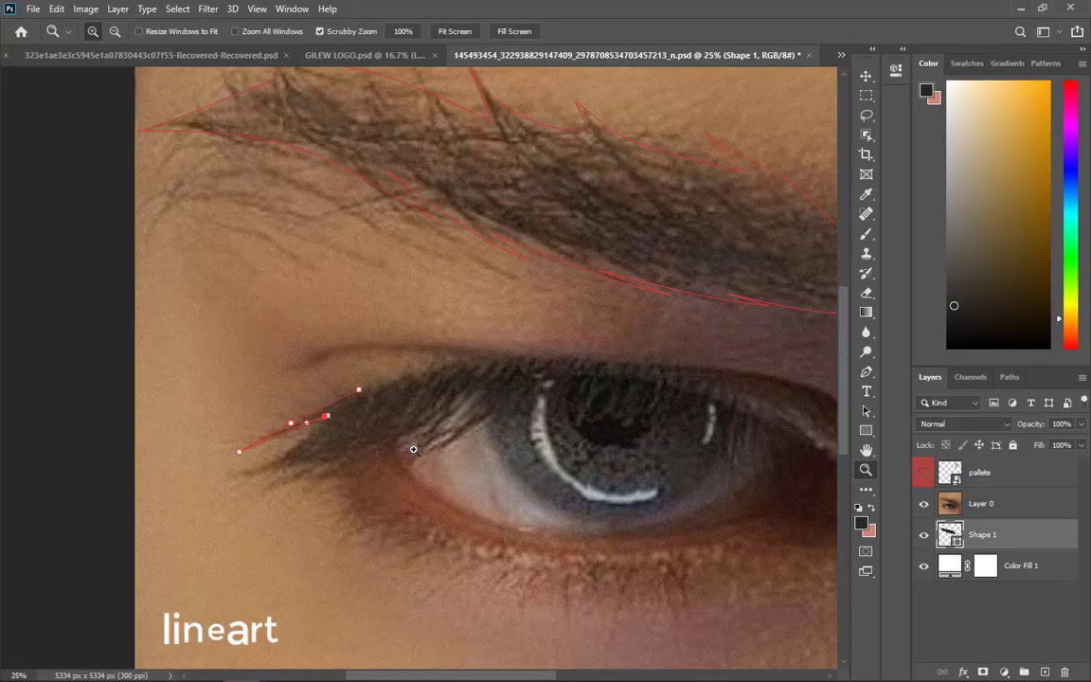
{"action": "left_click", "coordinate": [271, 493], "text": "alt"}
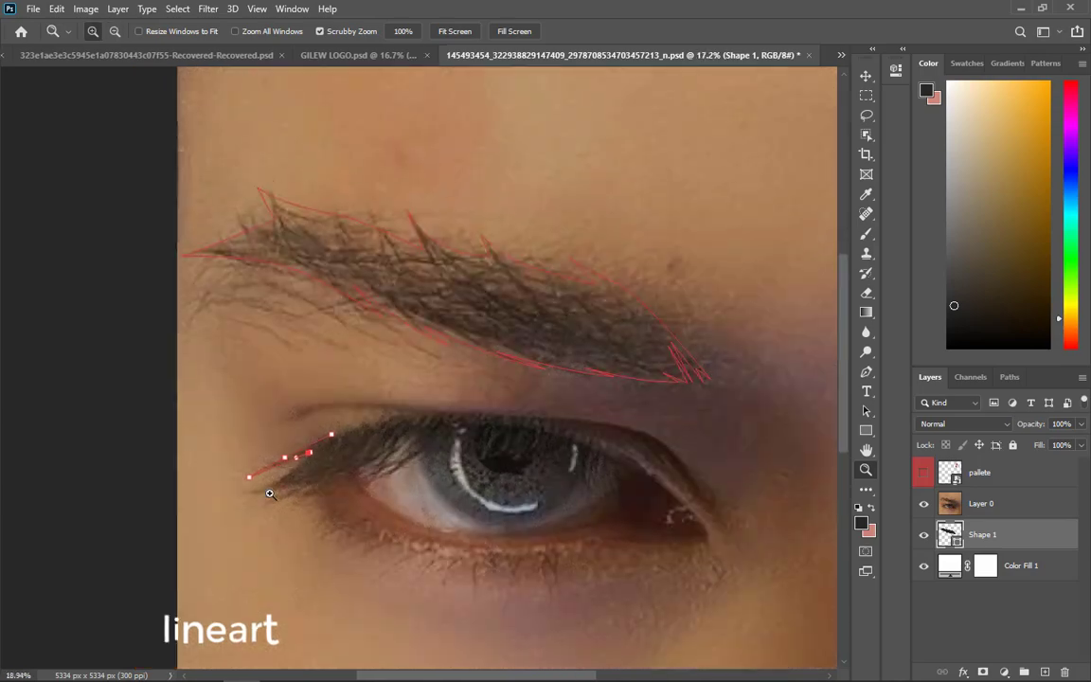
{"action": "left_click_drag", "start_coordinate": [271, 493], "coordinate": [323, 493]}
{"action": "key", "text": "p"}
{"action": "left_click_drag", "start_coordinate": [233, 490], "coordinate": [188, 490]}
{"action": "left_click", "coordinate": [233, 490], "text": "alt"}
{"action": "left_click", "coordinate": [271, 500]}
{"action": "left_click_drag", "start_coordinate": [298, 471], "coordinate": [393, 462]}
{"action": "left_click_drag", "start_coordinate": [261, 511], "coordinate": [230, 530]}
{"action": "left_click", "coordinate": [361, 465]}
- Draw the first narrow lash strands hanging over the outer white of the eye
{"action": "left_click", "coordinate": [442, 404]}
{"action": "left_click", "coordinate": [388, 467]}
{"action": "left_click", "coordinate": [462, 390]}
{"action": "left_click", "coordinate": [474, 390]}
{"action": "left_click", "coordinate": [429, 443]}
{"action": "left_click", "coordinate": [483, 393]}
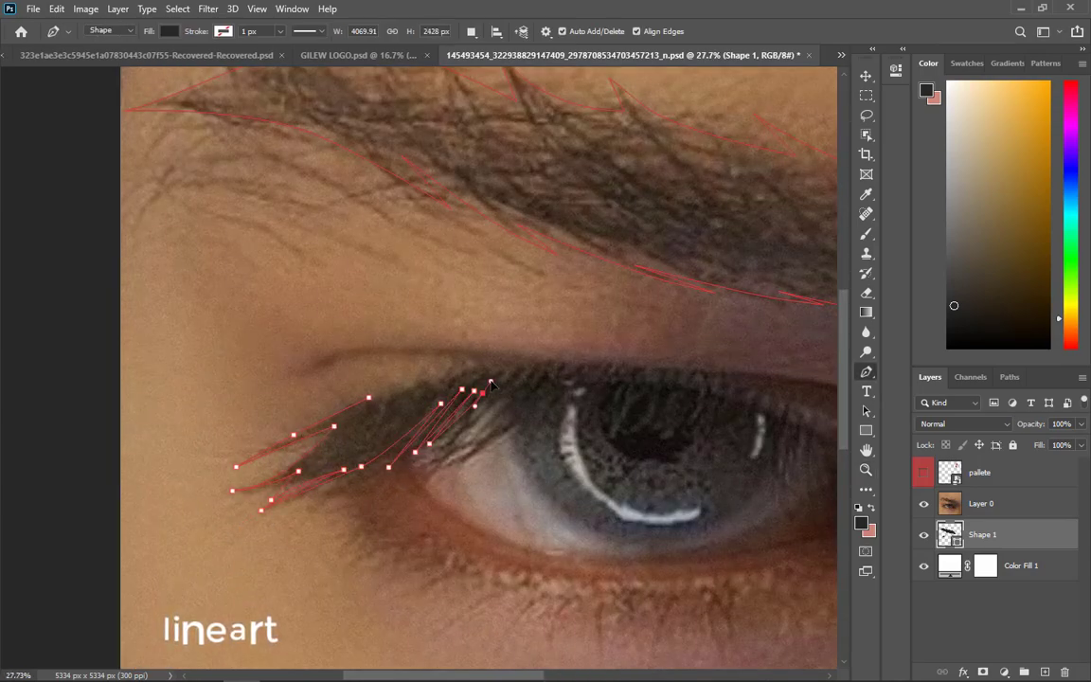
{"action": "left_click", "coordinate": [429, 459]}
{"action": "left_click_drag", "start_coordinate": [491, 393], "coordinate": [508, 371]}
- Add the remaining long lash strands over the outer white of the eye, up to the iris edge
{"action": "left_click", "coordinate": [492, 393], "text": "alt"}
{"action": "left_click_drag", "start_coordinate": [420, 467], "coordinate": [365, 503]}
{"action": "left_click", "coordinate": [419, 467], "text": "alt"}
{"action": "left_click_drag", "start_coordinate": [507, 391], "coordinate": [529, 360]}
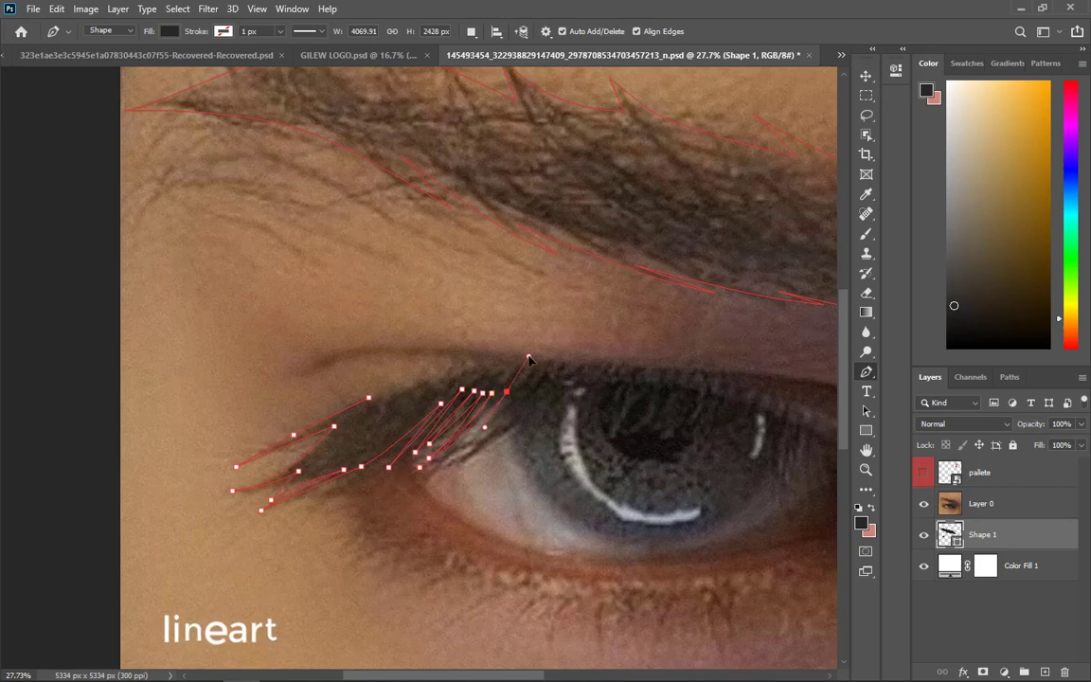
{"action": "left_click", "coordinate": [506, 391], "text": "alt"}
{"action": "left_click", "coordinate": [472, 438]}
{"action": "left_click", "coordinate": [523, 403]}
{"action": "left_click", "coordinate": [417, 480]}
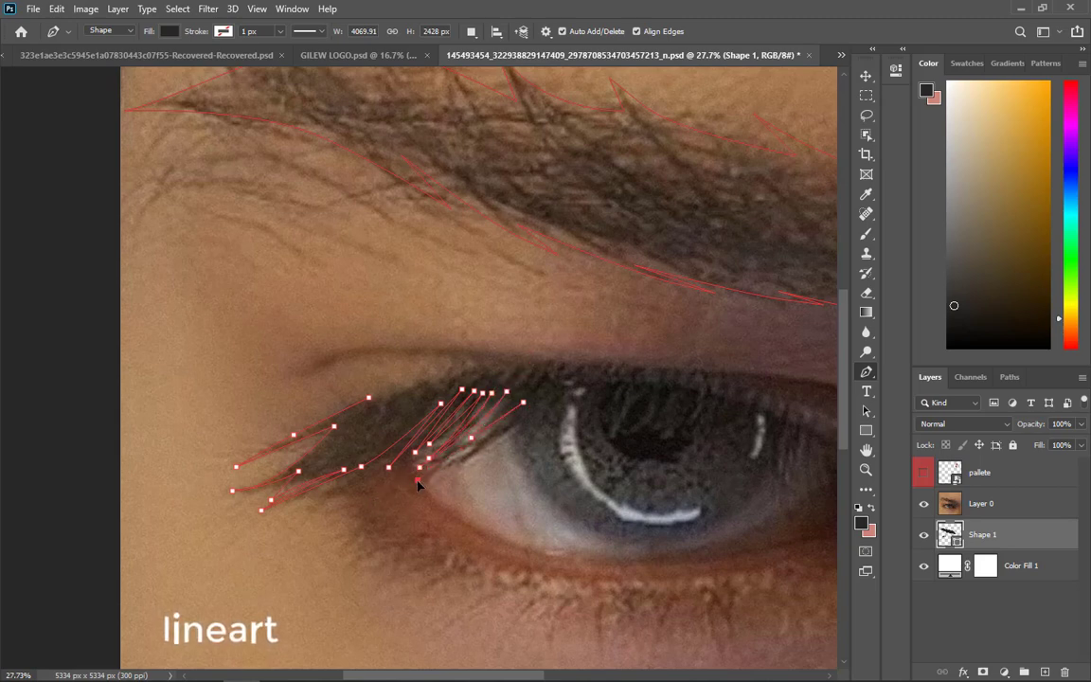
{"action": "left_click", "coordinate": [516, 415]}
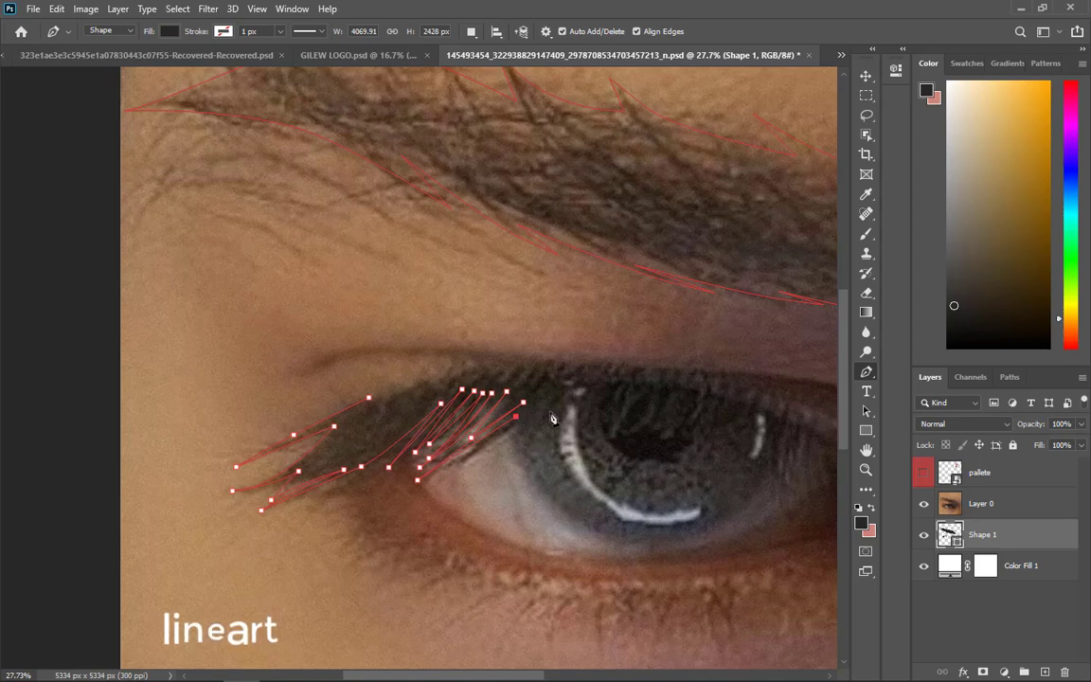
{"action": "left_click", "coordinate": [454, 472]}
- Continue the upper lash line across the top of the iris, adding short pointed lashes over its outer half
{"action": "left_click", "coordinate": [560, 391]}
{"action": "left_click", "coordinate": [538, 426]}
{"action": "left_click_drag", "start_coordinate": [592, 383], "coordinate": [345, 422]}
{"action": "left_click", "coordinate": [346, 418]}
{"action": "left_click", "coordinate": [320, 448]}
{"action": "left_click", "coordinate": [356, 420]}
{"action": "left_click", "coordinate": [371, 417]}
{"action": "mouse_move", "coordinate": [329, 467]}
{"action": "left_mouse_down"}
{"action": "mouse_move", "coordinate": [316, 504]}
{"action": "mouse_move", "coordinate": [328, 484]}
{"action": "left_mouse_up"}
{"action": "left_click", "coordinate": [328, 467], "text": "alt"}
- Draw the curved lash strands over the pupil and the short ones on its inner side
{"action": "left_click", "coordinate": [381, 421]}
{"action": "left_click", "coordinate": [347, 470], "text": "alt"}
{"action": "left_click_drag", "start_coordinate": [387, 421], "coordinate": [392, 390]}
{"action": "left_click", "coordinate": [387, 421], "text": "alt"}
{"action": "left_click", "coordinate": [408, 428]}
{"action": "left_click_drag", "start_coordinate": [383, 477], "coordinate": [366, 490]}
{"action": "left_click", "coordinate": [383, 477], "text": "alt"}
{"action": "left_click_drag", "start_coordinate": [418, 427], "coordinate": [416, 405]}
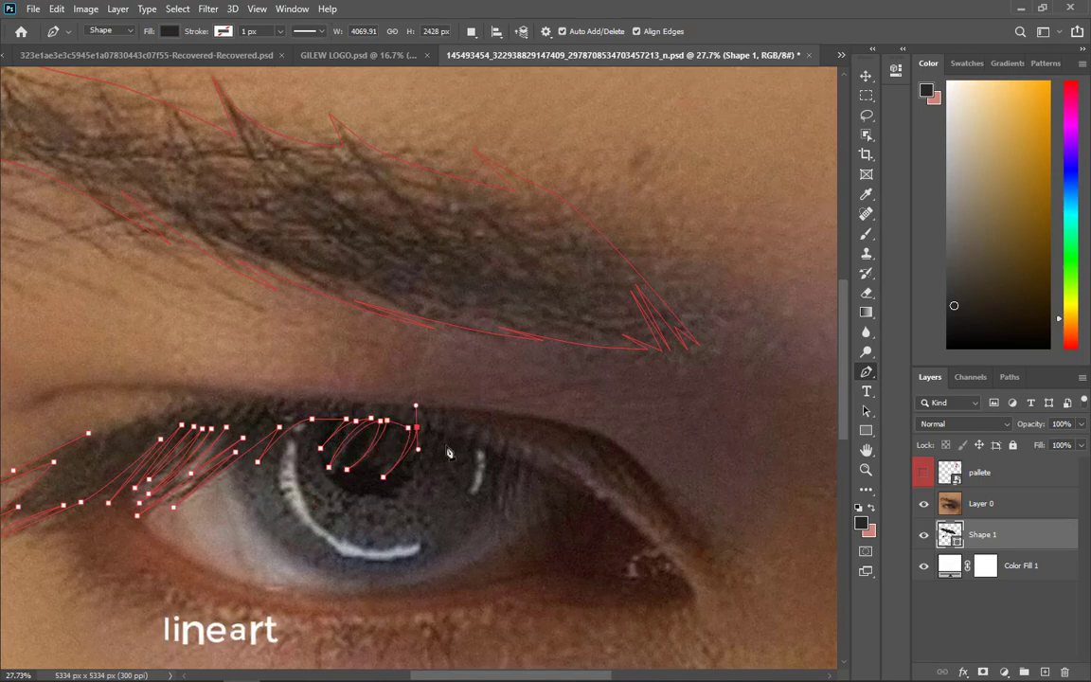
{"action": "left_click", "coordinate": [417, 427], "text": "alt"}
{"action": "left_click", "coordinate": [420, 457]}
{"action": "left_click", "coordinate": [434, 436]}
{"action": "left_click", "coordinate": [431, 459]}
- Extend the lash line past the iris highlight with zigzag lashes at the iris's inner edge
{"action": "left_click_drag", "start_coordinate": [466, 442], "coordinate": [492, 444]}
{"action": "left_click", "coordinate": [497, 490]}
{"action": "left_click", "coordinate": [505, 454]}
{"action": "left_click", "coordinate": [498, 518]}
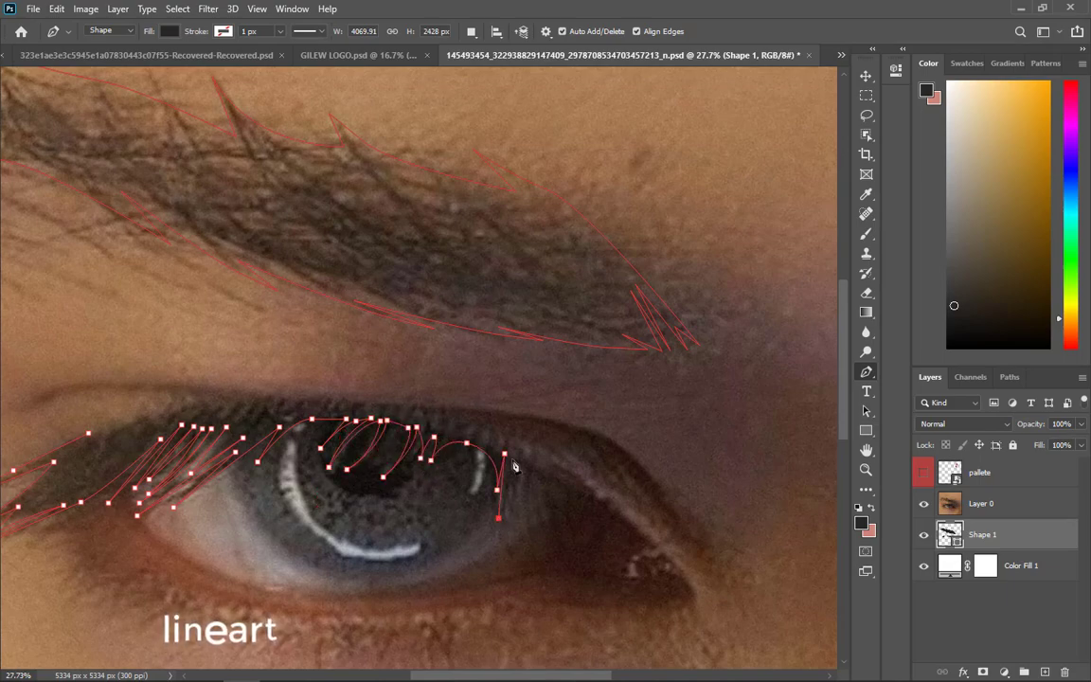
{"action": "left_click", "coordinate": [512, 458]}
{"action": "left_click_drag", "start_coordinate": [368, 485], "coordinate": [299, 462]}
- Outline the inner corner of the eye and trace the thin lower lid line out under the iris and back
{"action": "scroll", "coordinate": [299, 462], "scroll_direction": "down", "scroll_amount": 4}
{"action": "left_click_drag", "start_coordinate": [339, 498], "coordinate": [356, 513]}
{"action": "left_click", "coordinate": [368, 537]}
{"action": "mouse_move", "coordinate": [323, 530]}
{"action": "left_mouse_down"}
{"action": "mouse_move", "coordinate": [246, 533]}
{"action": "mouse_move", "coordinate": [248, 516]}
{"action": "mouse_move", "coordinate": [327, 543]}
{"action": "left_mouse_up"}
{"action": "left_click", "coordinate": [170, 546]}
{"action": "left_click", "coordinate": [305, 551], "text": "alt"}
{"action": "left_click_drag", "start_coordinate": [185, 570], "coordinate": [139, 562]}
{"action": "left_click_drag", "start_coordinate": [303, 568], "coordinate": [440, 574]}
{"action": "left_click", "coordinate": [456, 576]}
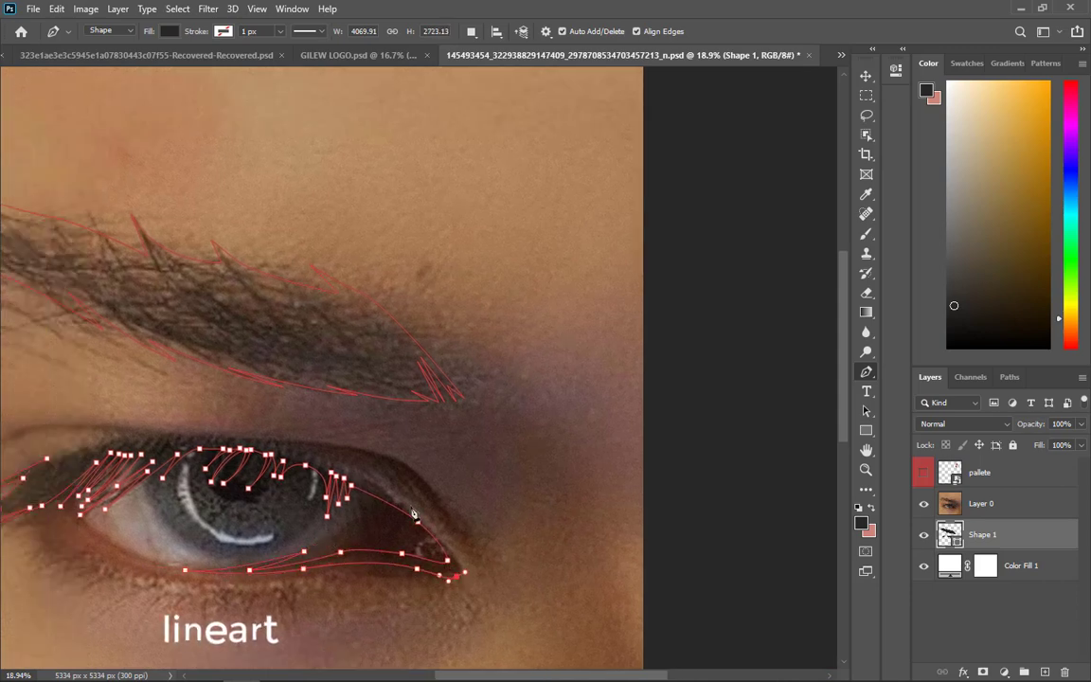
- Trace the upper eyelid's outer contour from the inner corner back to the outer lashes
{"action": "left_click_drag", "start_coordinate": [404, 505], "coordinate": [357, 475]}
{"action": "left_click_drag", "start_coordinate": [283, 446], "coordinate": [262, 442]}
{"action": "left_click_drag", "start_coordinate": [382, 463], "coordinate": [668, 431]}
{"action": "left_click", "coordinate": [445, 511]}
{"action": "left_click_drag", "start_coordinate": [397, 445], "coordinate": [284, 486]}
- Draw a thin curved eyelid crease above the outer lashes and close it as a separate outline
{"action": "left_click", "coordinate": [363, 425]}
{"action": "left_click_drag", "start_coordinate": [533, 426], "coordinate": [688, 454]}
{"action": "left_click", "coordinate": [533, 426], "text": "alt"}
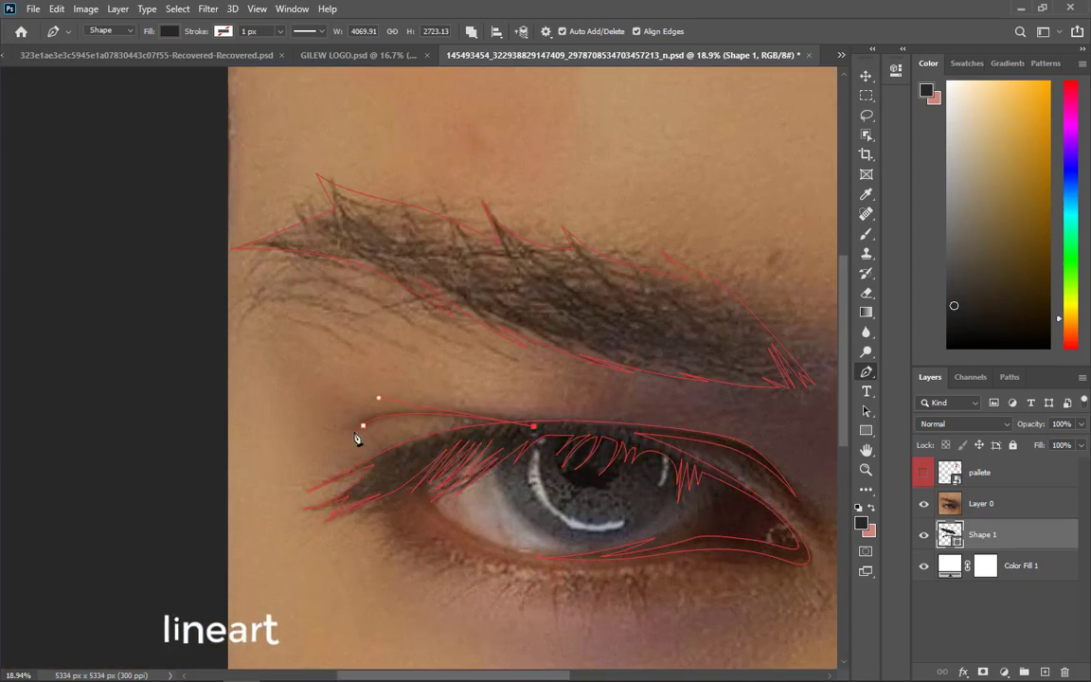
{"action": "left_click_drag", "start_coordinate": [500, 429], "coordinate": [462, 424]}
{"action": "left_click", "coordinate": [363, 426]}
{"action": "scroll", "coordinate": [512, 436], "scroll_direction": "down", "scroll_amount": 5}
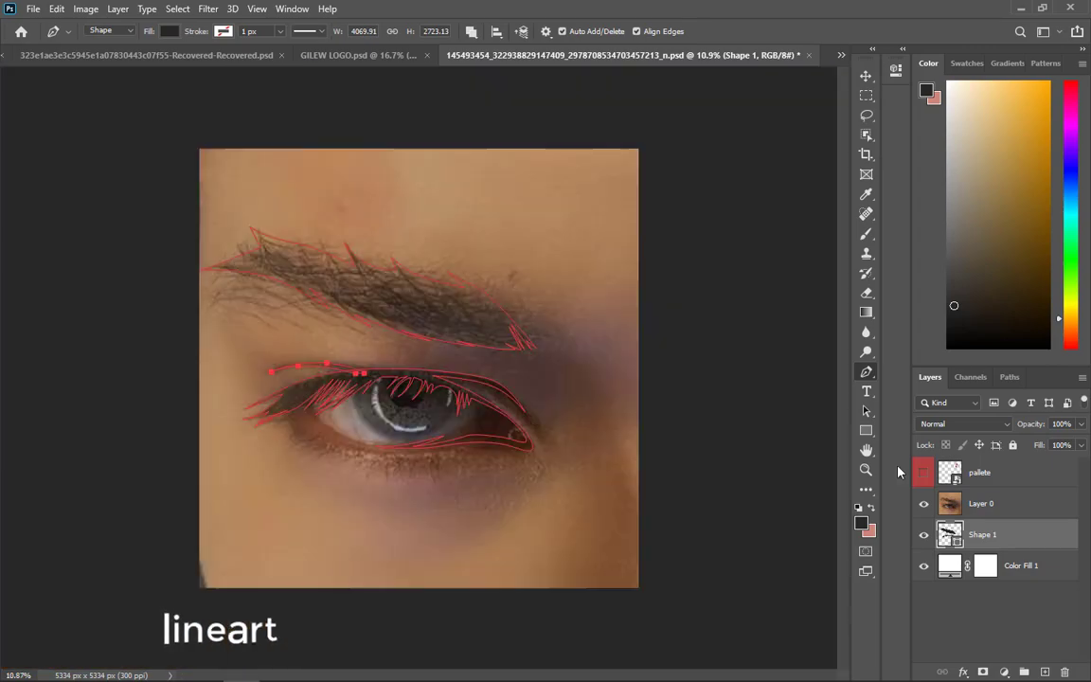
- Hide Layer 0 to check the line art and save the document
{"action": "left_click", "coordinate": [923, 504]}
{"action": "key", "text": "ctrl+s"}
{"action": "key", "text": "Return"}
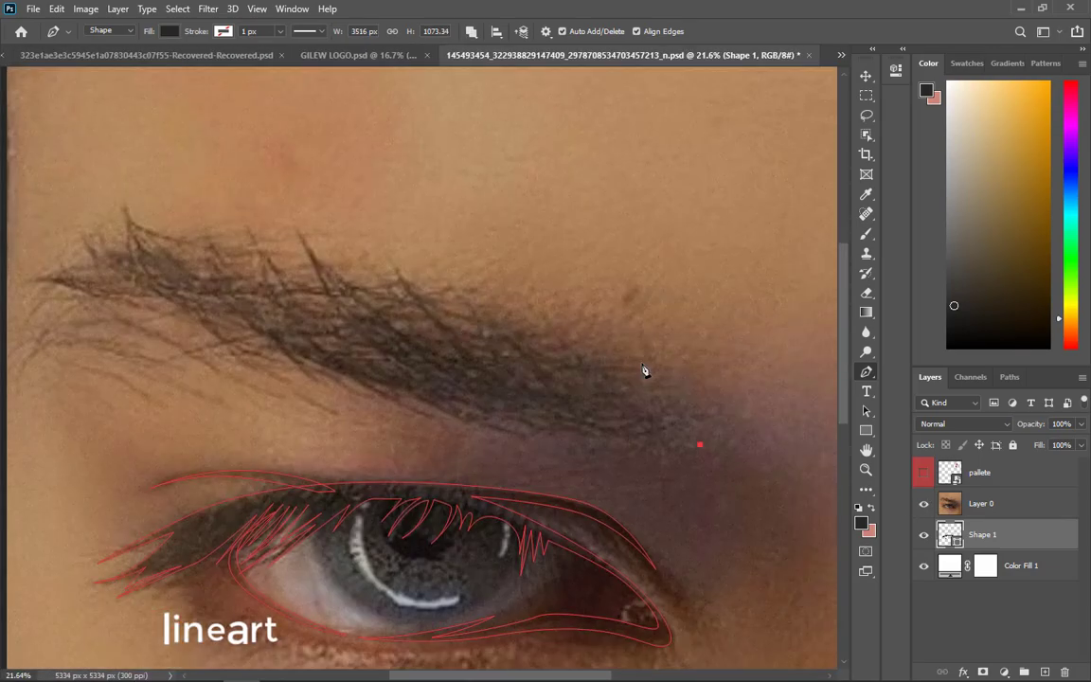
- Remove the stray anchor point and start retracing the eyebrow's upper edge from its inner end
{"action": "key", "text": "ctrl+z"}
{"action": "left_click", "coordinate": [671, 432]}
{"action": "left_click_drag", "start_coordinate": [607, 344], "coordinate": [589, 307]}
{"action": "left_click_drag", "start_coordinate": [551, 297], "coordinate": [523, 290]}
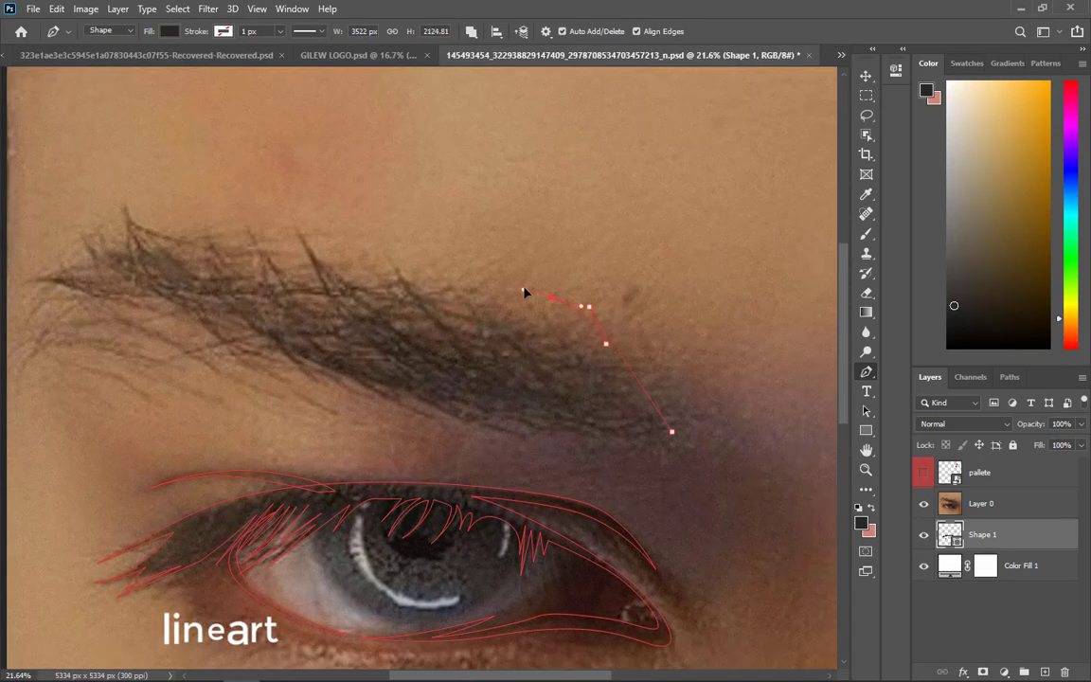
{"action": "left_click", "coordinate": [476, 286]}
{"action": "left_click", "coordinate": [517, 311]}
{"action": "left_click", "coordinate": [405, 272]}
- Add tall pointed hair spikes along the middle of the eyebrow's upper edge
{"action": "left_click", "coordinate": [370, 253]}
{"action": "left_click", "coordinate": [415, 307]}
{"action": "left_click", "coordinate": [315, 256]}
{"action": "left_click", "coordinate": [292, 222]}
{"action": "left_click_drag", "start_coordinate": [323, 290], "coordinate": [541, 369]}
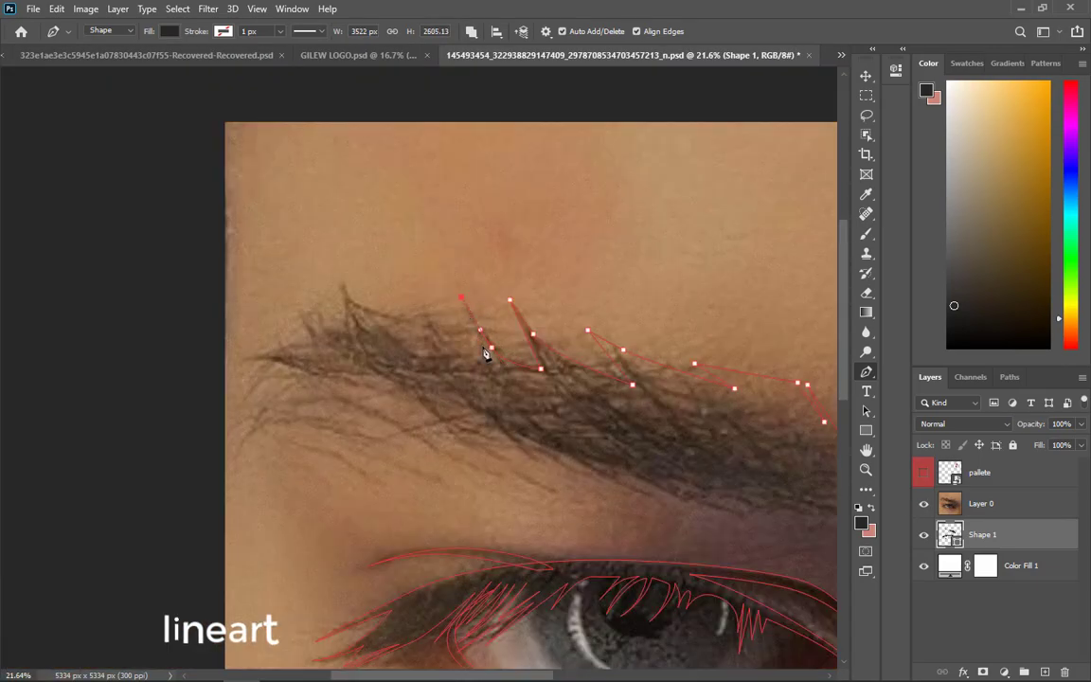
{"action": "key", "text": "ctrl+z"}
{"action": "left_click", "coordinate": [493, 360]}
- Continue the eyebrow's upper edge toward the outer tail with more pointed hair spikes
{"action": "left_click", "coordinate": [436, 332]}
{"action": "left_click", "coordinate": [421, 313]}
{"action": "left_click", "coordinate": [429, 337]}
{"action": "left_click", "coordinate": [377, 312]}
{"action": "left_click", "coordinate": [338, 277]}
{"action": "left_click", "coordinate": [350, 330]}
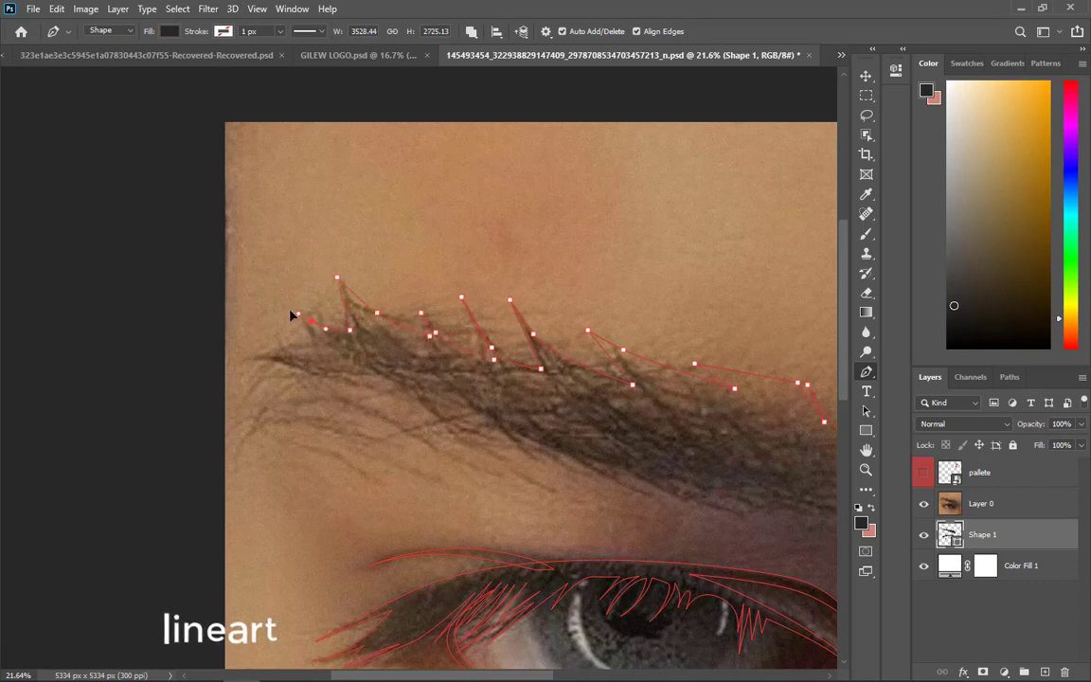
- Trace the eyebrow's lower edge from the outer tail toward the inner end, adding small pointed hair tips
{"action": "left_click", "coordinate": [388, 392]}
{"action": "left_click", "coordinate": [348, 374]}
{"action": "left_click_drag", "start_coordinate": [435, 411], "coordinate": [481, 432]}
{"action": "left_click", "coordinate": [537, 451]}
{"action": "left_click", "coordinate": [512, 435]}
{"action": "left_click_drag", "start_coordinate": [640, 489], "coordinate": [751, 520]}
{"action": "left_click_drag", "start_coordinate": [769, 524], "coordinate": [600, 500]}
{"action": "left_click", "coordinate": [600, 496]}
- Add short pointed hairs at the eyebrow's inner end and close the eyebrow outline
{"action": "left_click", "coordinate": [631, 495]}
{"action": "left_click", "coordinate": [702, 497]}
{"action": "left_click", "coordinate": [668, 479]}
{"action": "left_click", "coordinate": [715, 499]}
{"action": "left_click", "coordinate": [675, 444]}
{"action": "left_click", "coordinate": [720, 486]}
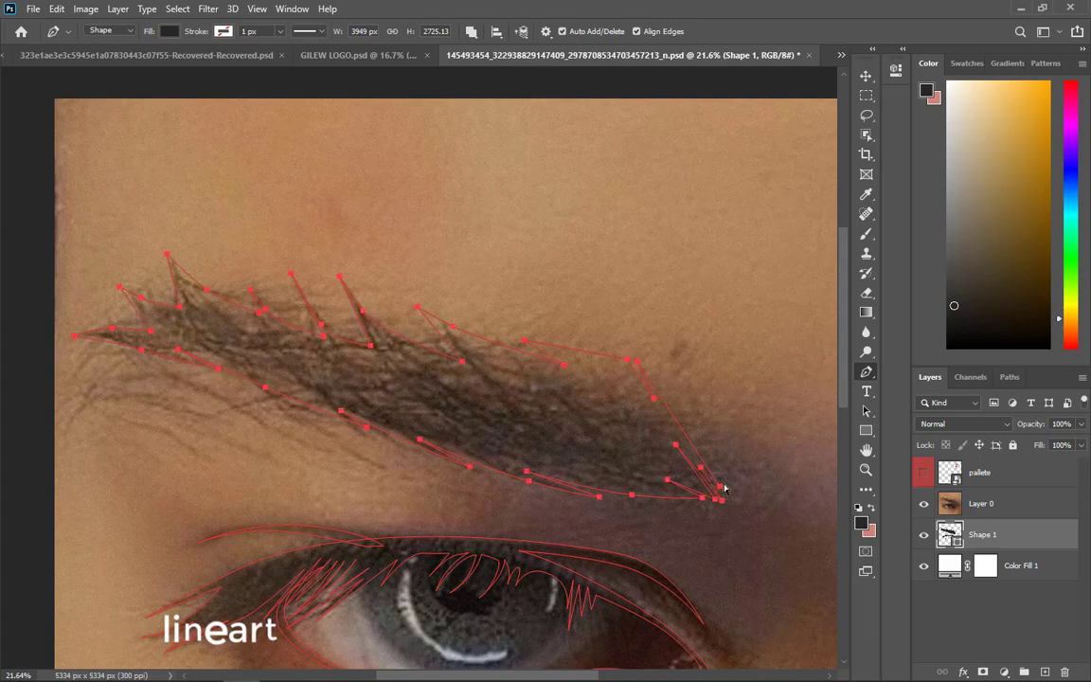
{"action": "left_click_drag", "start_coordinate": [720, 486], "coordinate": [731, 502]}
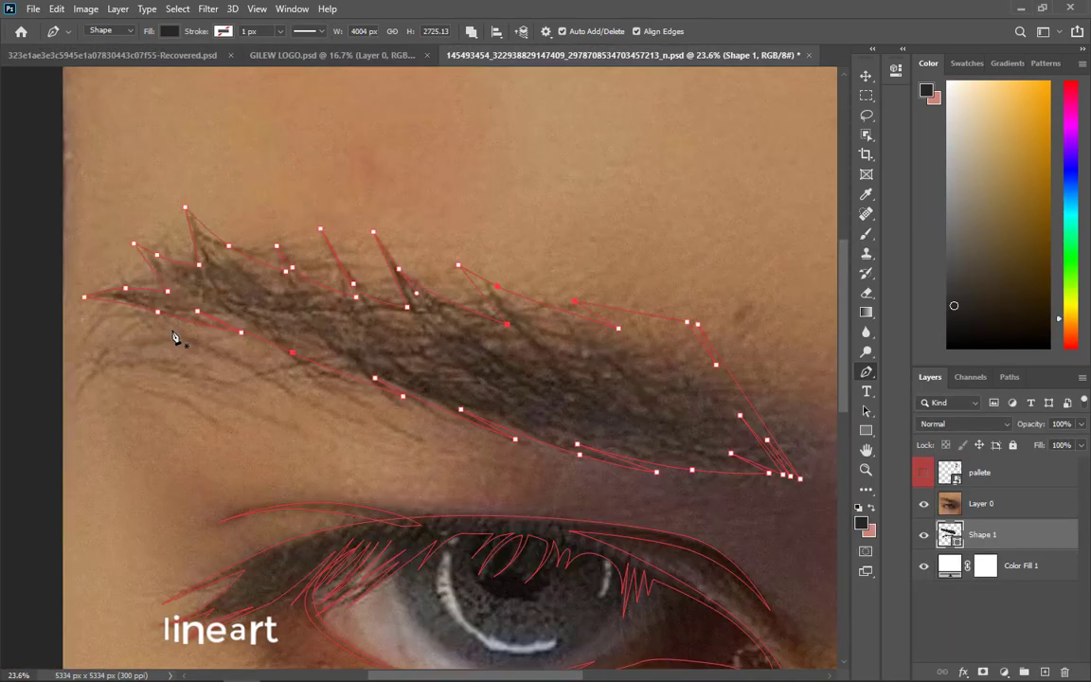
{"action": "left_click_drag", "start_coordinate": [455, 406], "coordinate": [407, 291]}
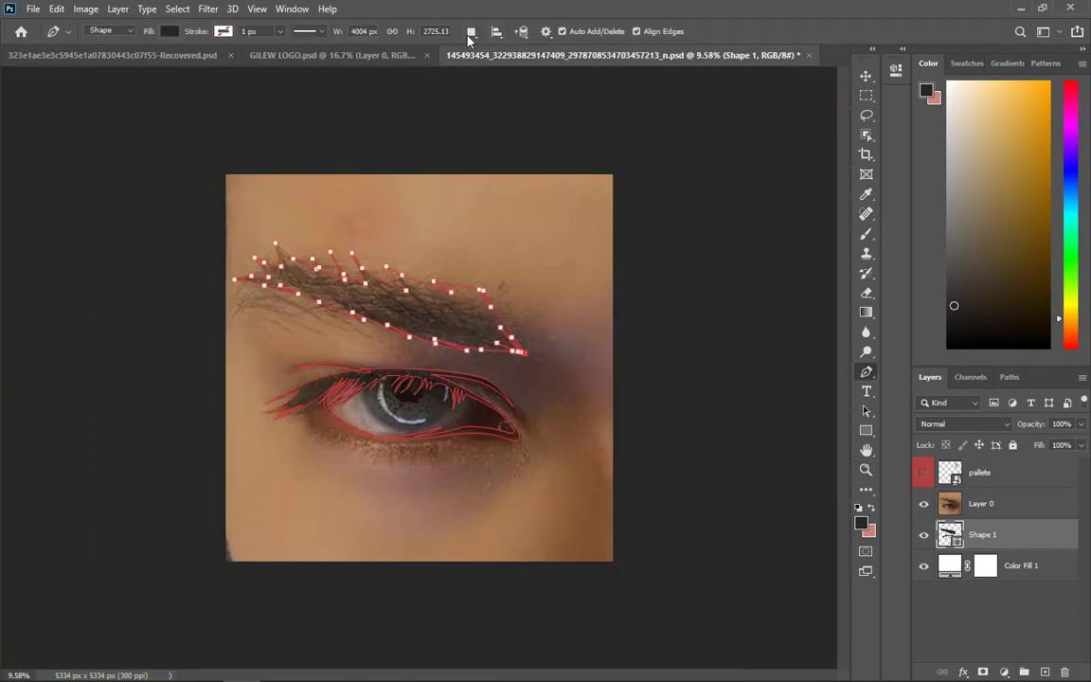
- Draw a closed four-cornered base shape around the whole canvas on a new shape layer
{"action": "left_click", "coordinate": [471, 31]}
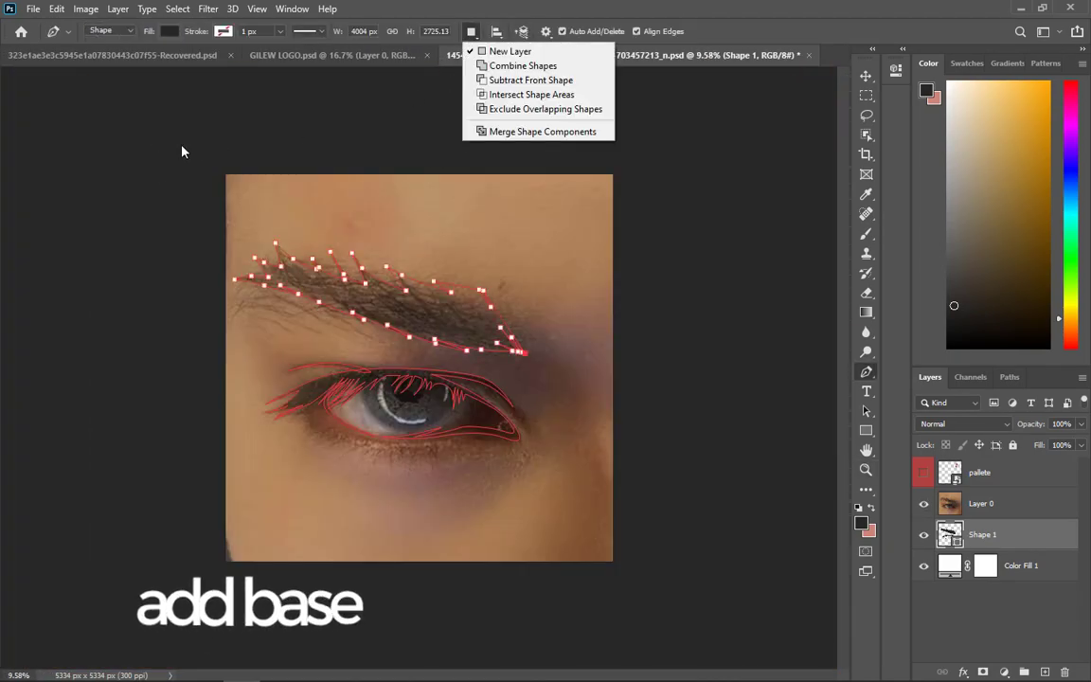
{"action": "left_click", "coordinate": [220, 161]}
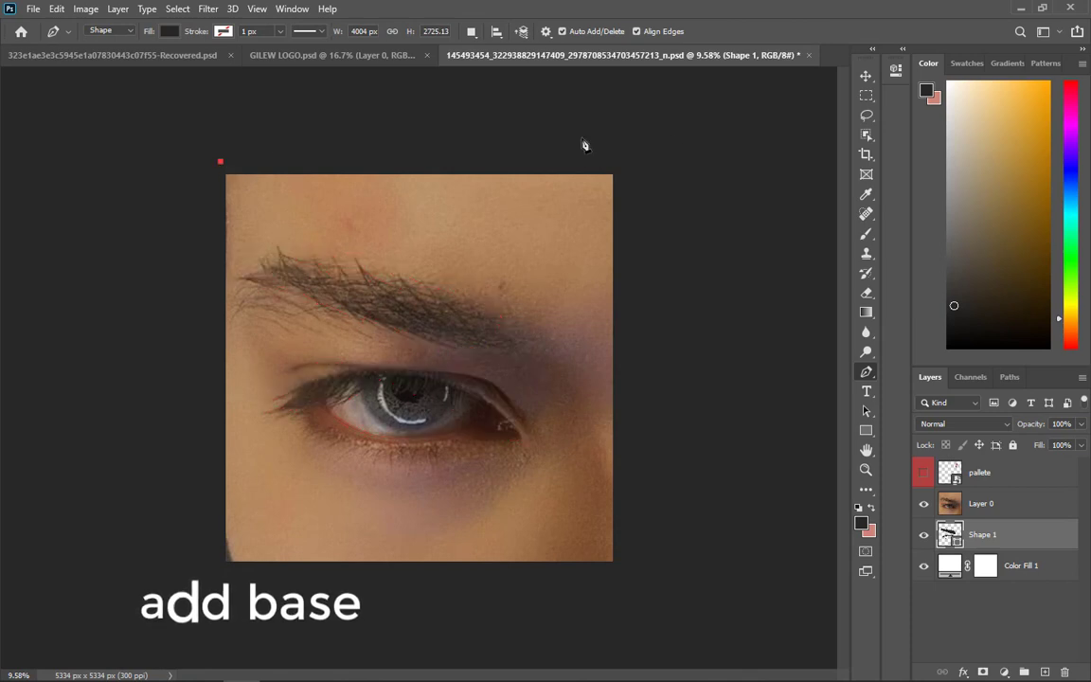
{"action": "left_click", "coordinate": [644, 159]}
{"action": "left_click", "coordinate": [642, 579]}
{"action": "left_click", "coordinate": [192, 581]}
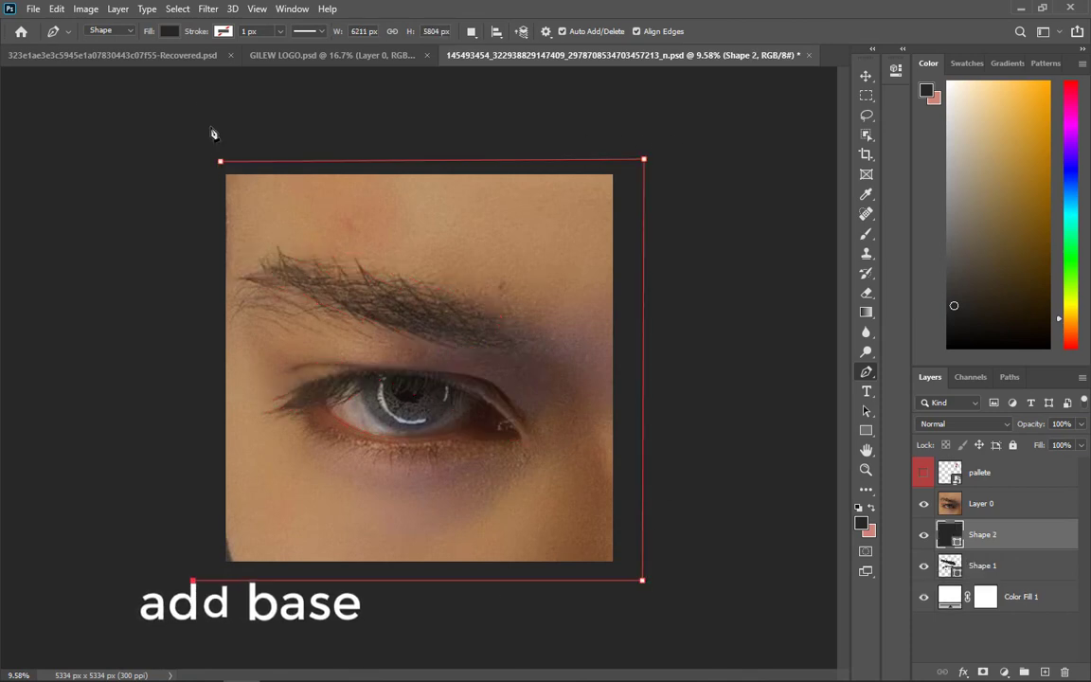
{"action": "left_click", "coordinate": [219, 161]}
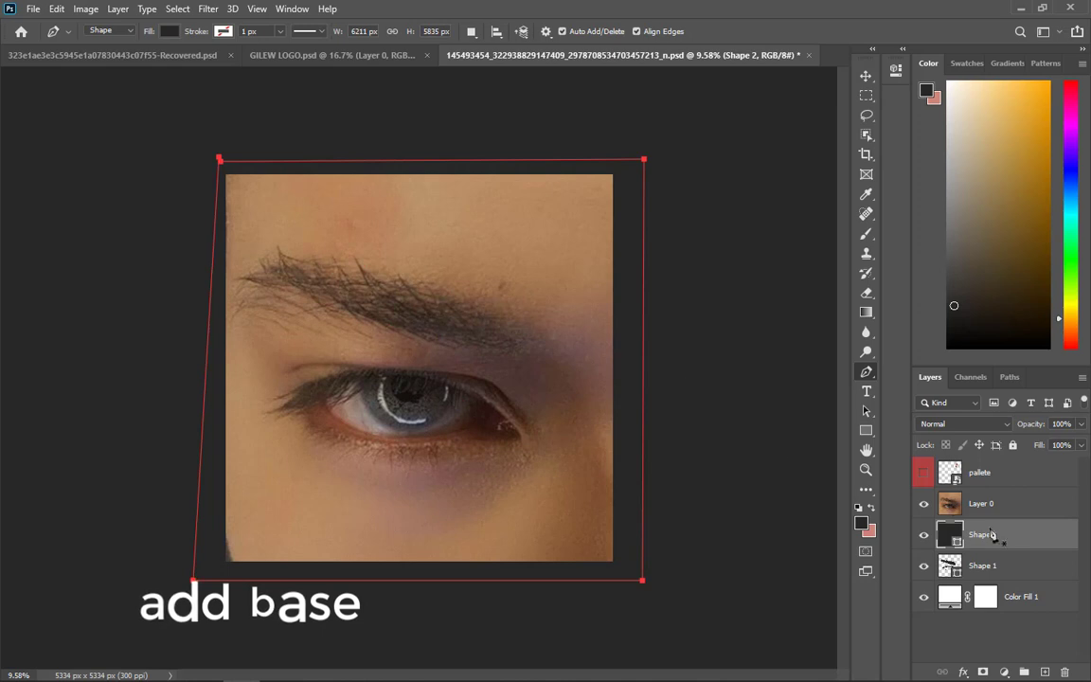
- Move the Shape 2 base layer beneath the Shape 1 line art and show the pallete layer
{"action": "left_click_drag", "start_coordinate": [1011, 547], "coordinate": [1012, 578]}
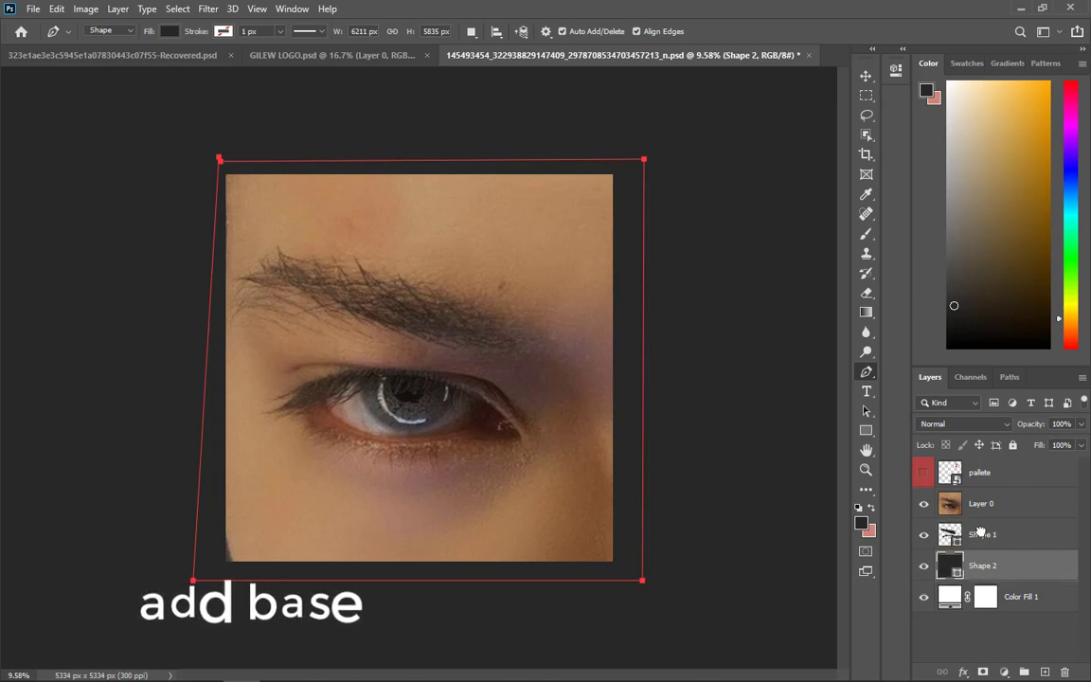
{"action": "left_click", "coordinate": [924, 476]}
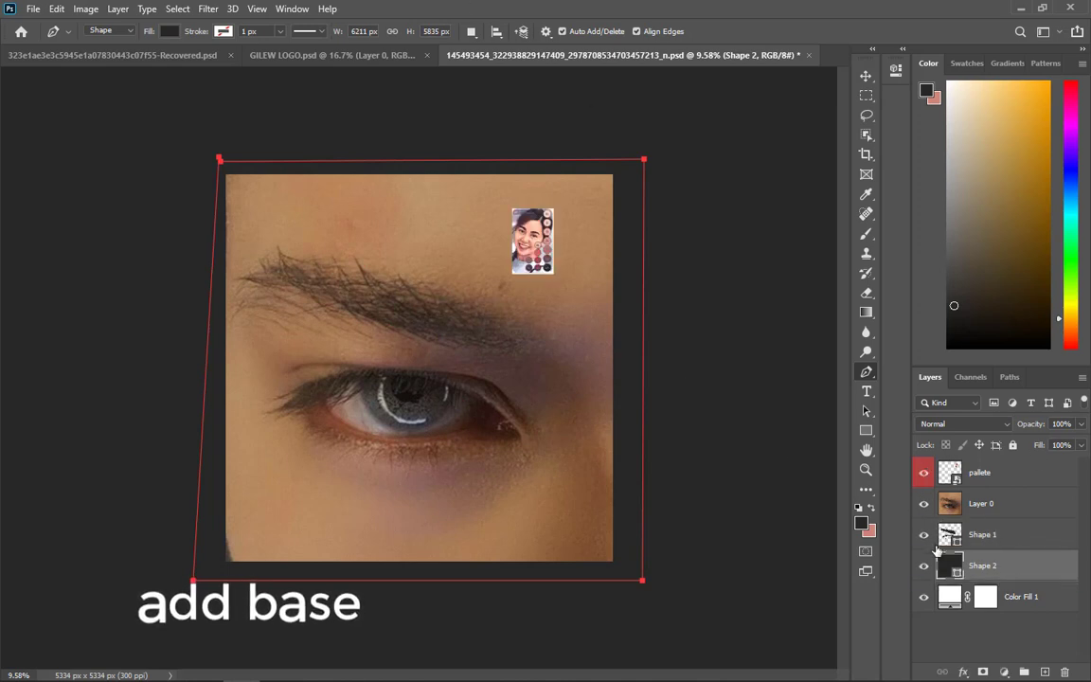
{"action": "double_click", "coordinate": [950, 566]}
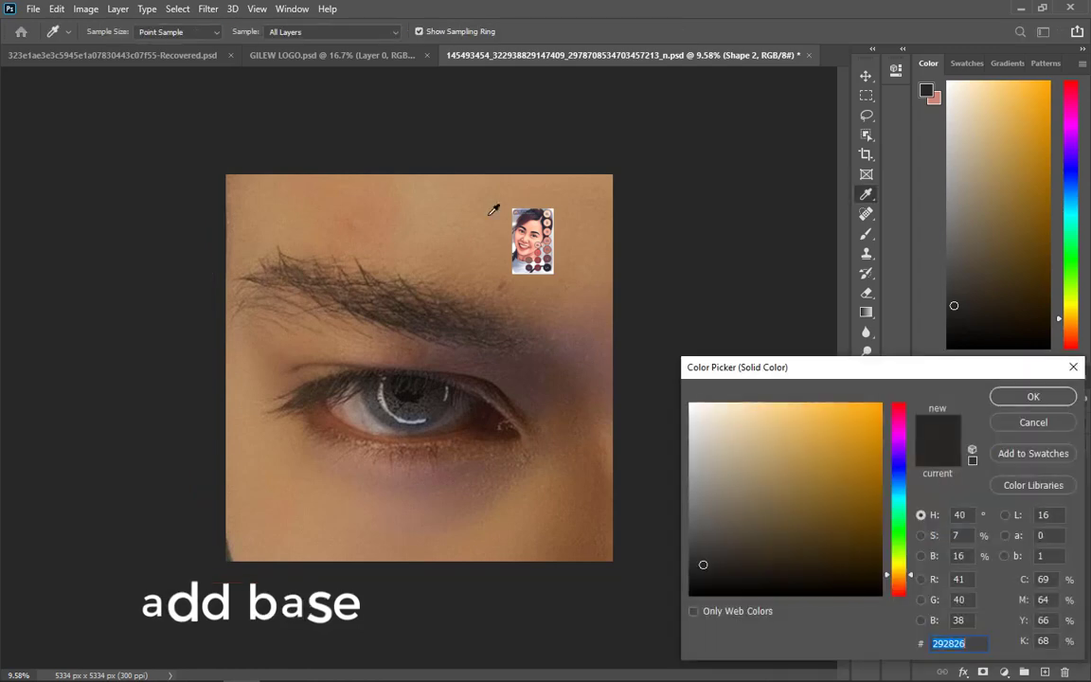
{"action": "left_click", "coordinate": [551, 218]}
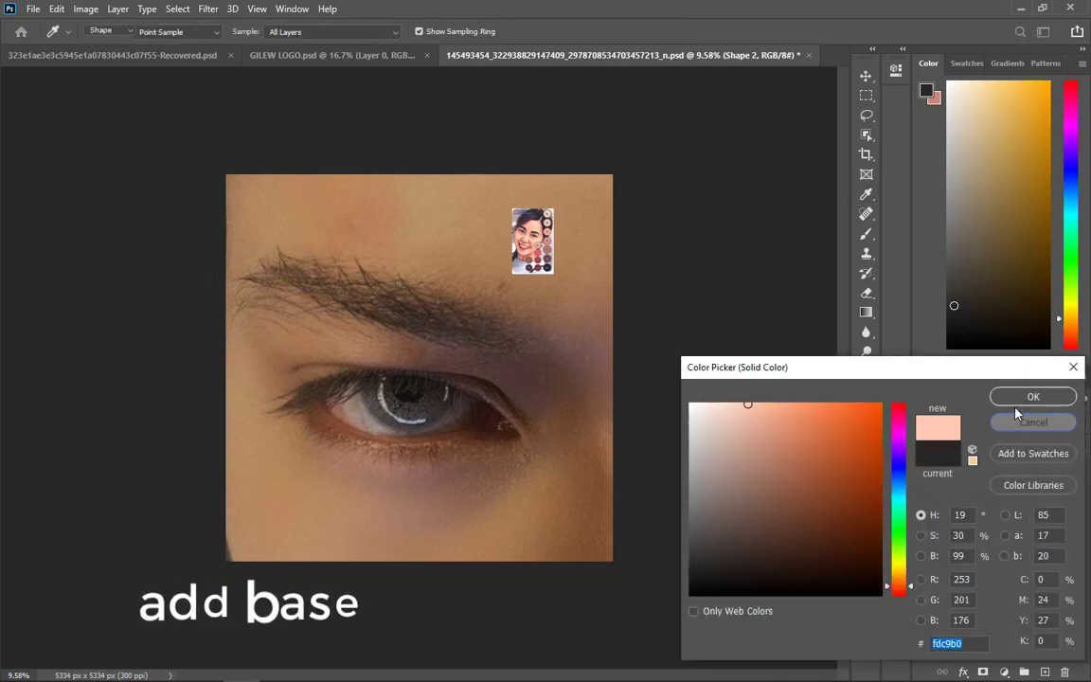
{"action": "left_click", "coordinate": [1018, 423]}
- Fill Shape 2 with the light peach skin tone fdc9b0 sampled from the palette image
{"action": "scroll", "coordinate": [567, 303], "scroll_direction": "up", "scroll_amount": 7}
{"action": "left_click_drag", "start_coordinate": [583, 235], "coordinate": [571, 584]}
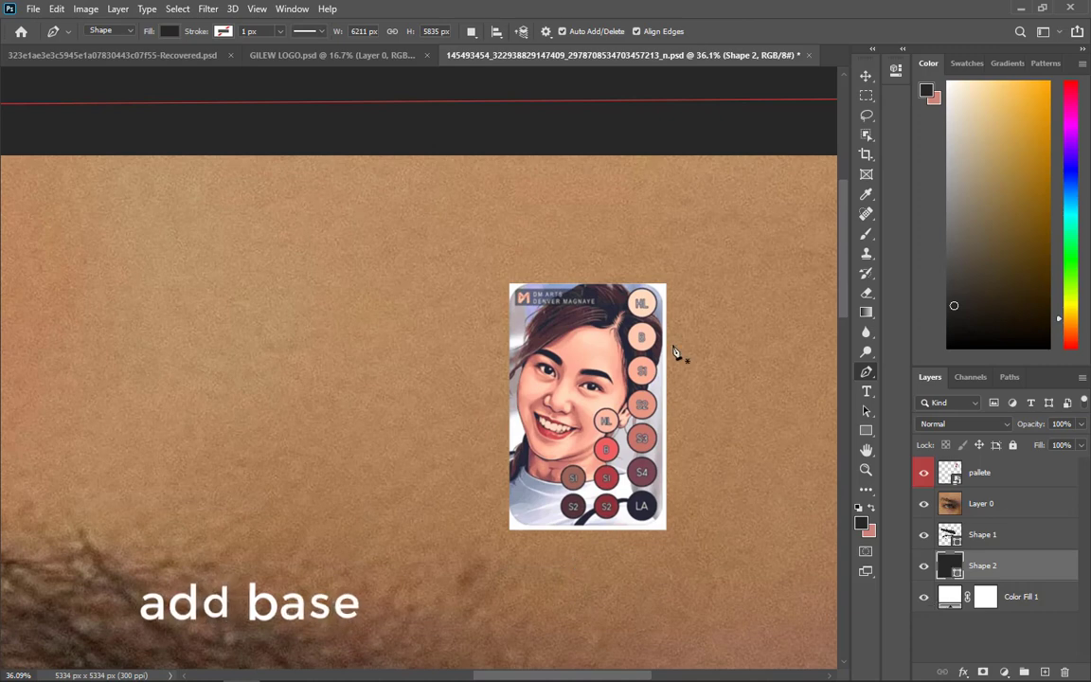
{"action": "double_click", "coordinate": [942, 573]}
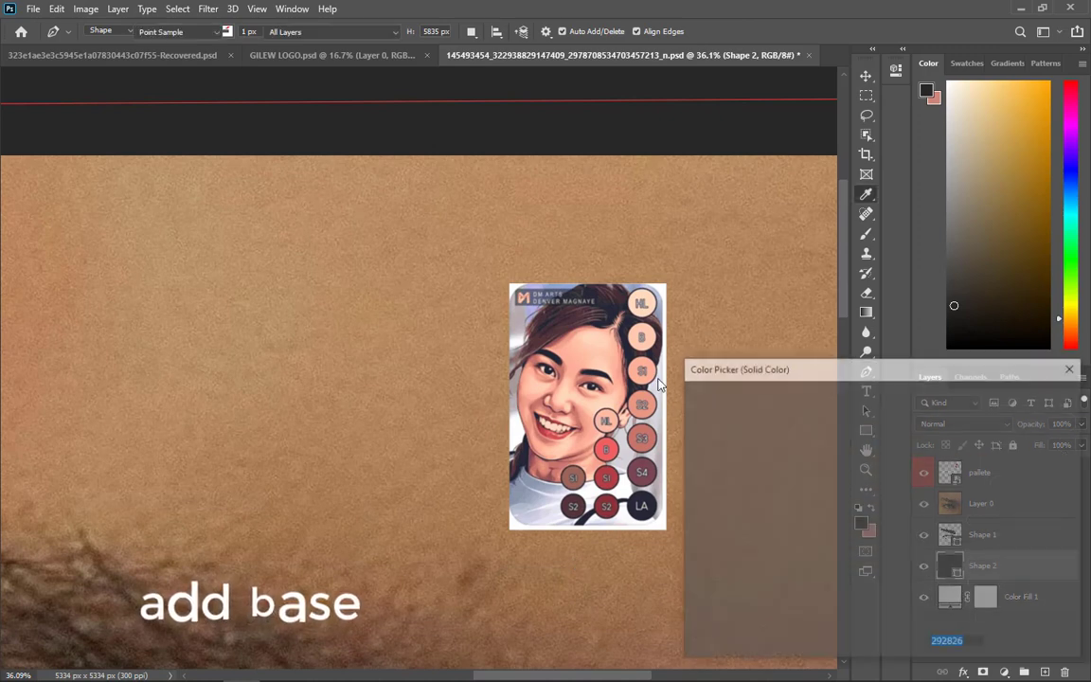
{"action": "left_click", "coordinate": [641, 303]}
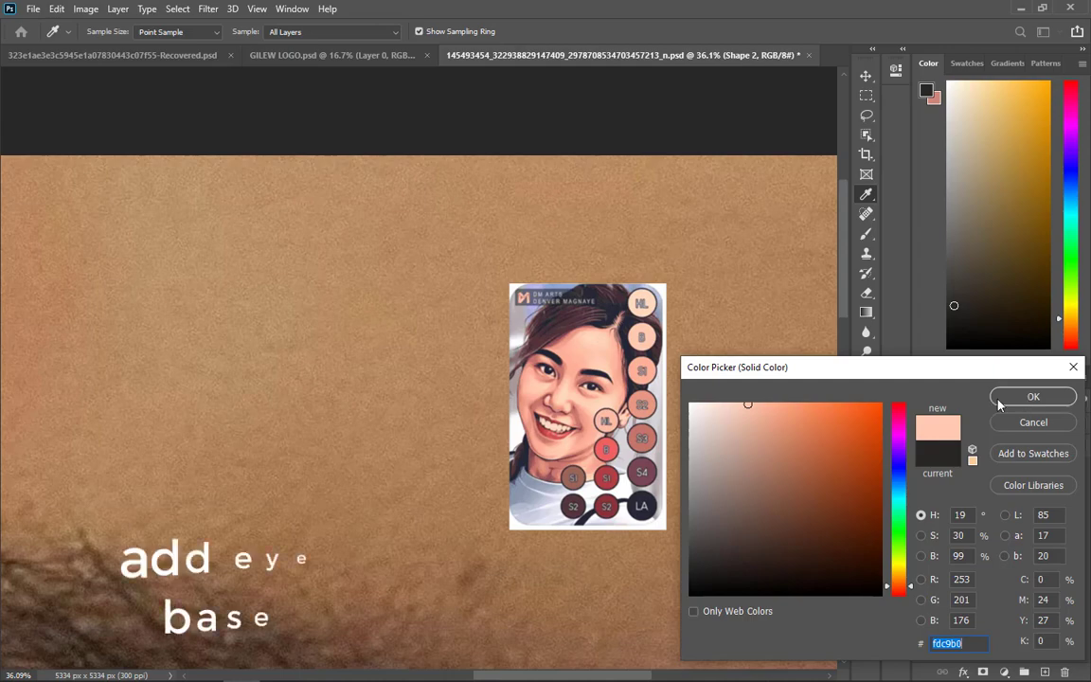
{"action": "left_click", "coordinate": [999, 402]}
- Start a new eye base shape by tracing the lower eyelid from the outer corner toward the inner corner
{"action": "scroll", "coordinate": [429, 398], "scroll_direction": "down", "scroll_amount": 5}
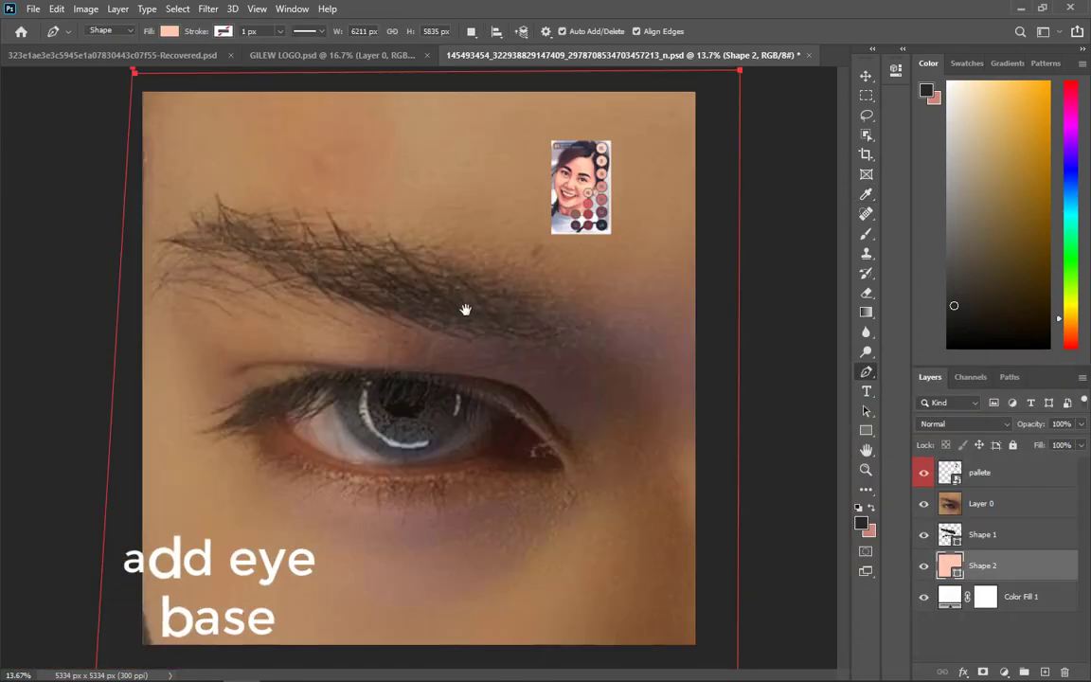
{"action": "scroll", "coordinate": [465, 309], "scroll_direction": "up", "scroll_amount": 4}
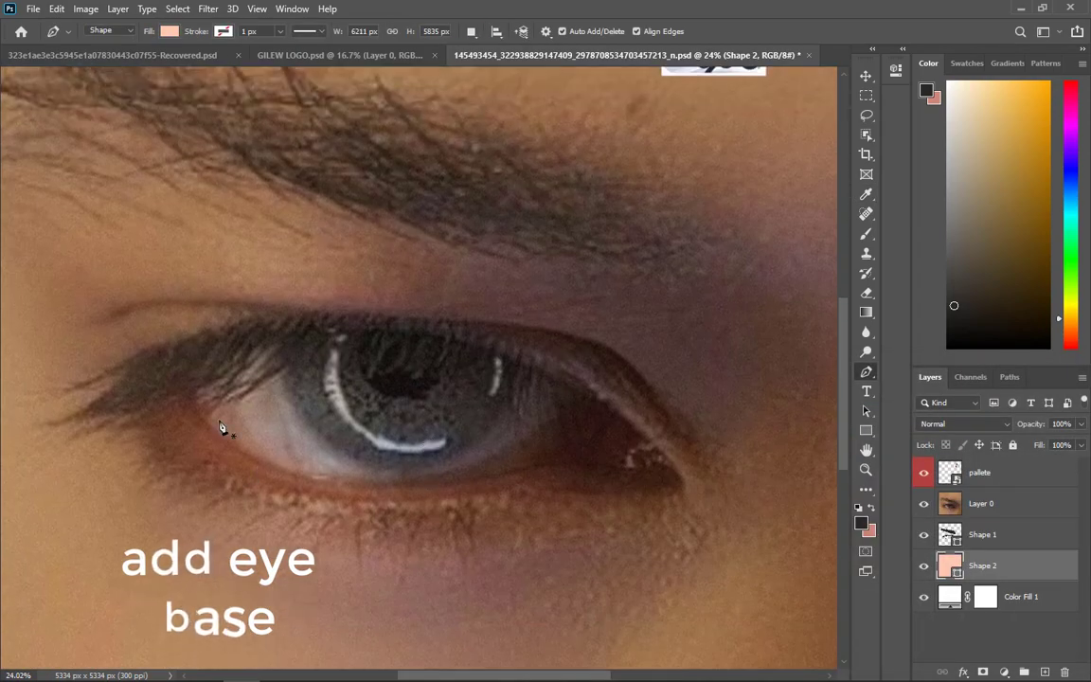
{"action": "left_click", "coordinate": [184, 372]}
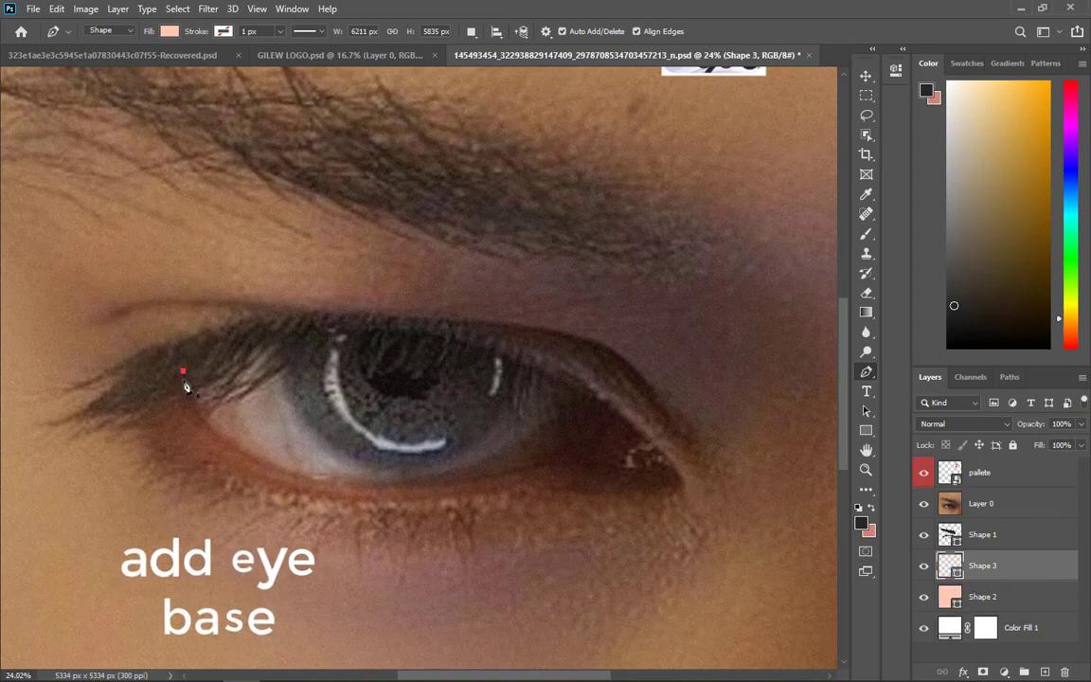
{"action": "left_click_drag", "start_coordinate": [334, 480], "coordinate": [469, 491]}
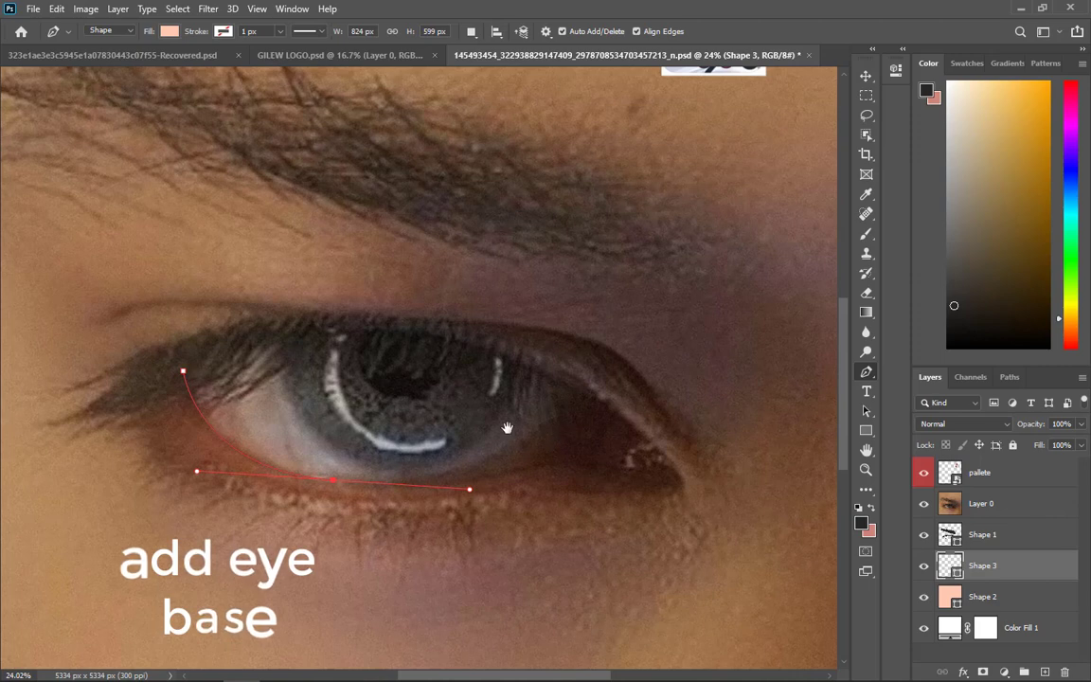
{"action": "left_click_drag", "start_coordinate": [506, 427], "coordinate": [278, 486]}
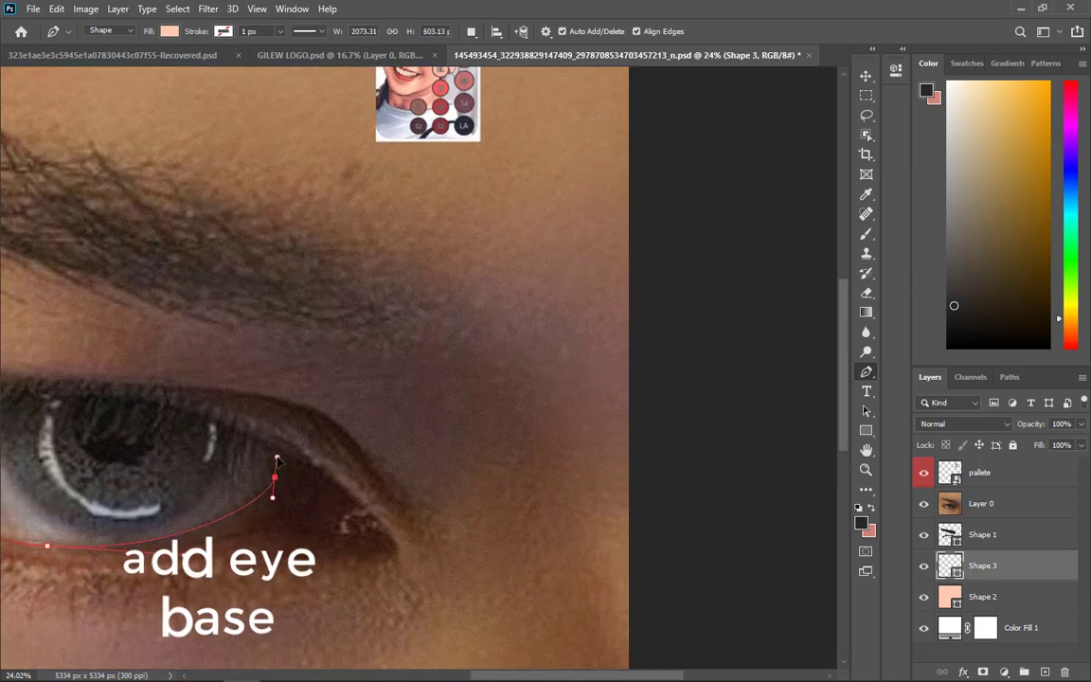
{"action": "left_click_drag", "start_coordinate": [105, 548], "coordinate": [350, 517]}
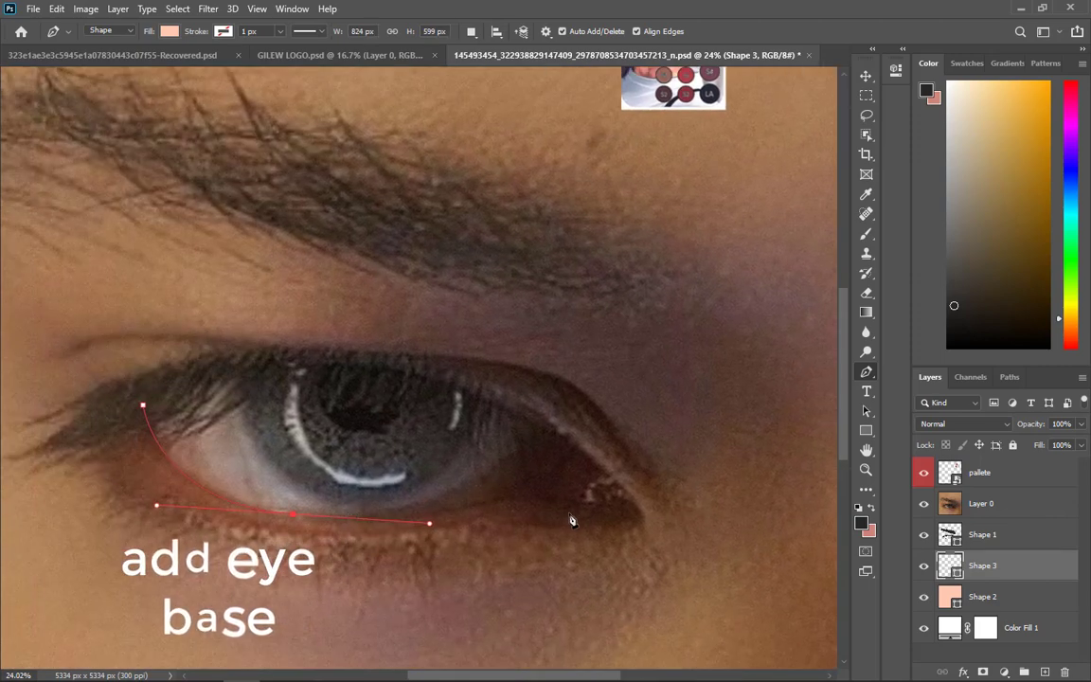
{"action": "left_click_drag", "start_coordinate": [573, 511], "coordinate": [611, 536]}
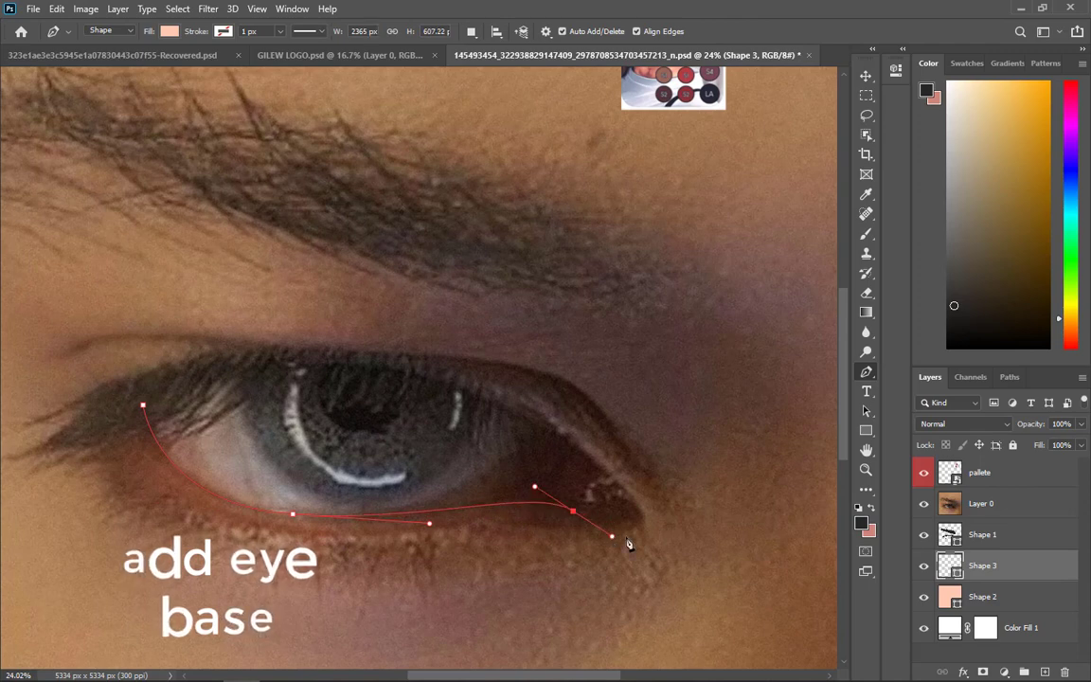
- Hide Layer 0 and adjust the eye base's anchor points and handles to follow the lower eyelid line
{"action": "left_click", "coordinate": [924, 508]}
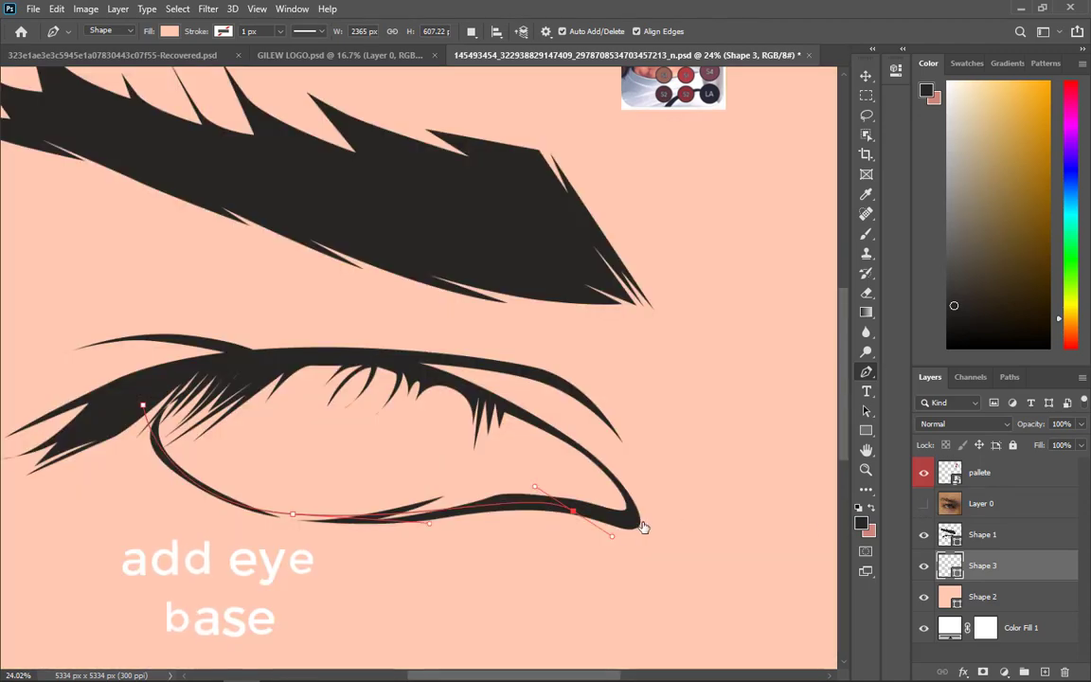
{"action": "left_click_drag", "start_coordinate": [293, 514], "coordinate": [307, 521]}
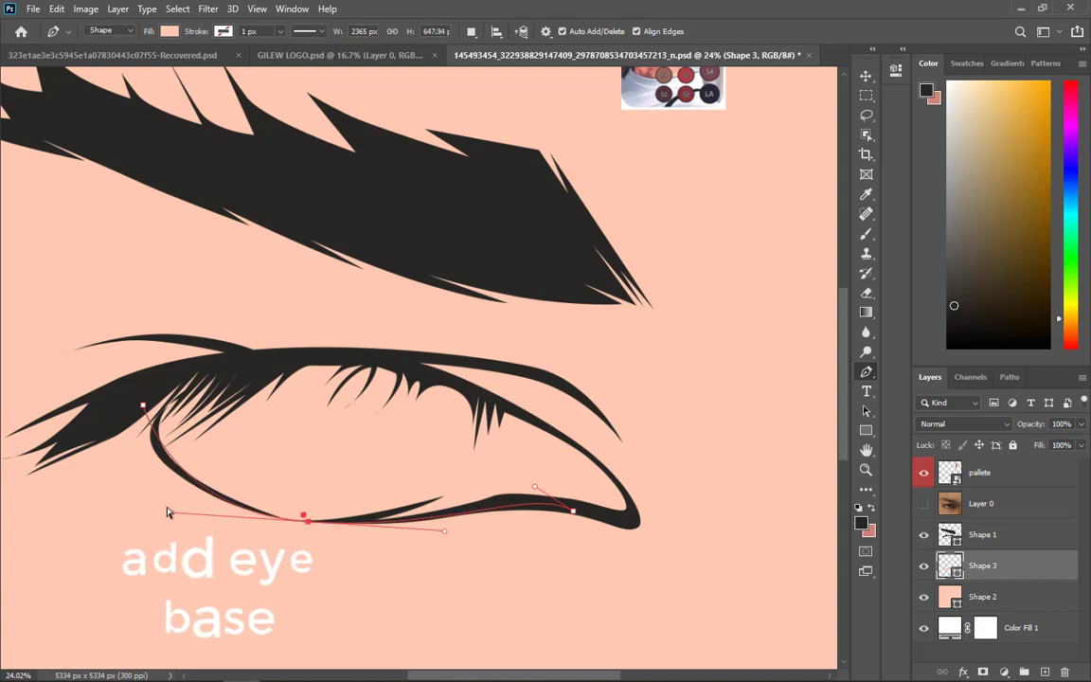
{"action": "left_click_drag", "start_coordinate": [171, 513], "coordinate": [148, 506]}
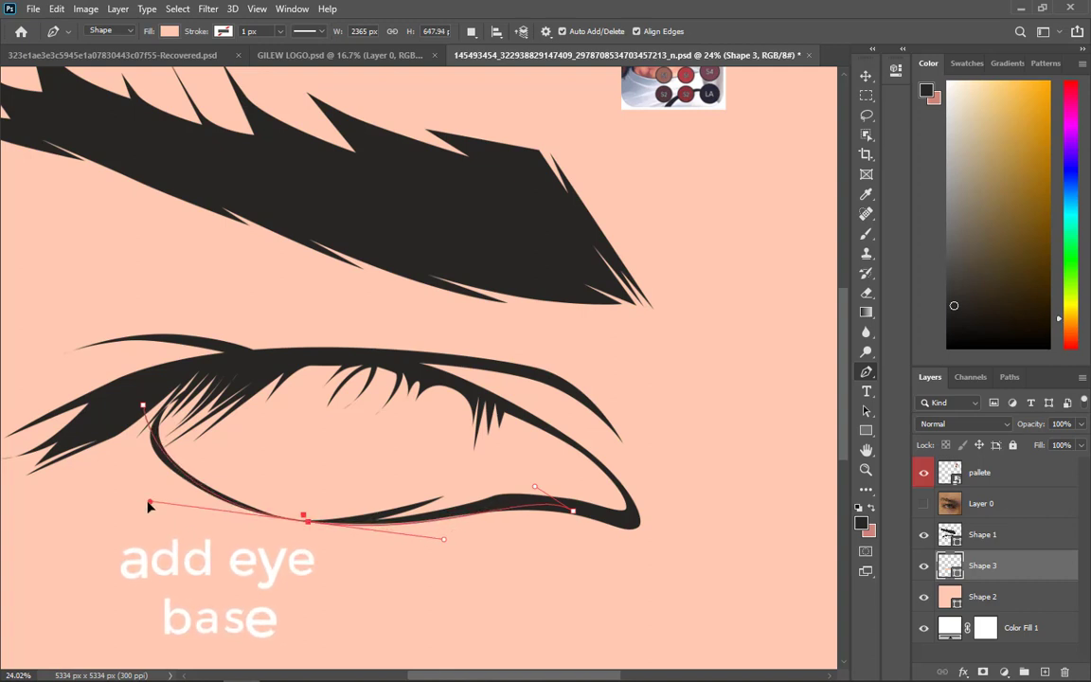
{"action": "left_click_drag", "start_coordinate": [143, 404], "coordinate": [174, 392]}
{"action": "left_click_drag", "start_coordinate": [150, 501], "coordinate": [75, 479]}
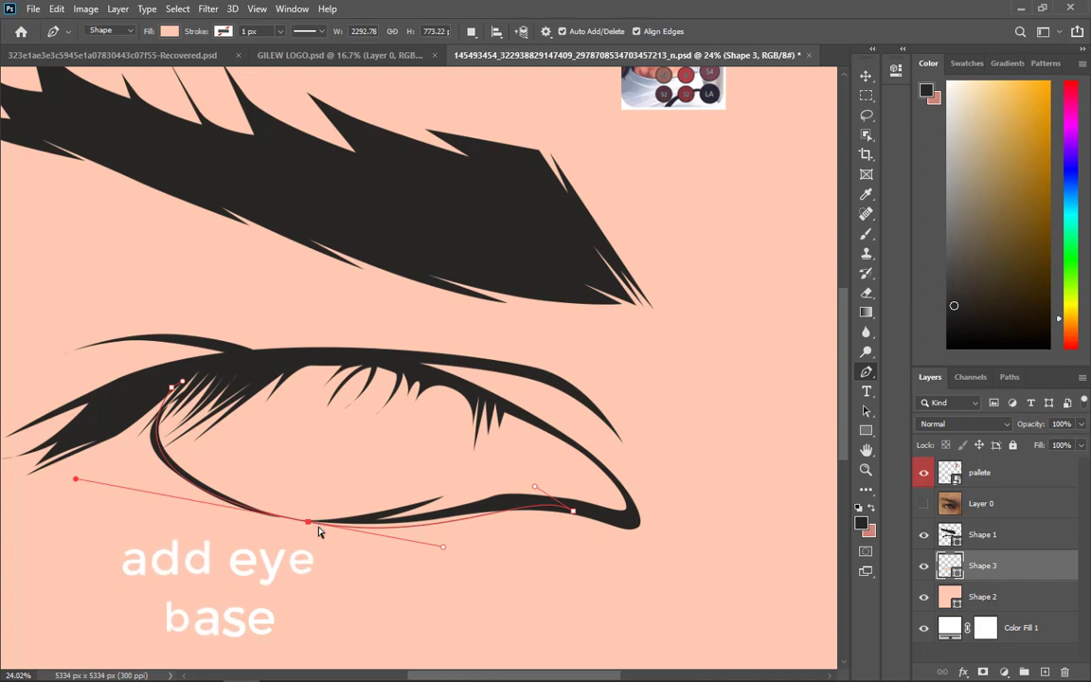
{"action": "left_click_drag", "start_coordinate": [309, 522], "coordinate": [288, 513]}
{"action": "left_click_drag", "start_coordinate": [291, 516], "coordinate": [292, 520]}
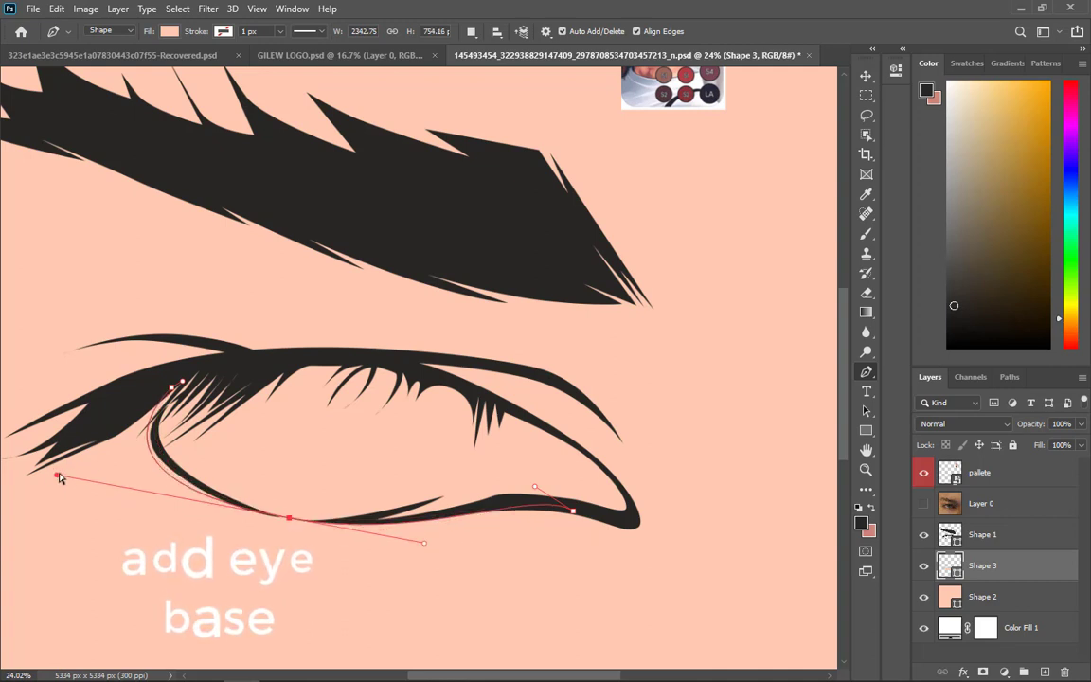
{"action": "left_click_drag", "start_coordinate": [59, 478], "coordinate": [76, 479]}
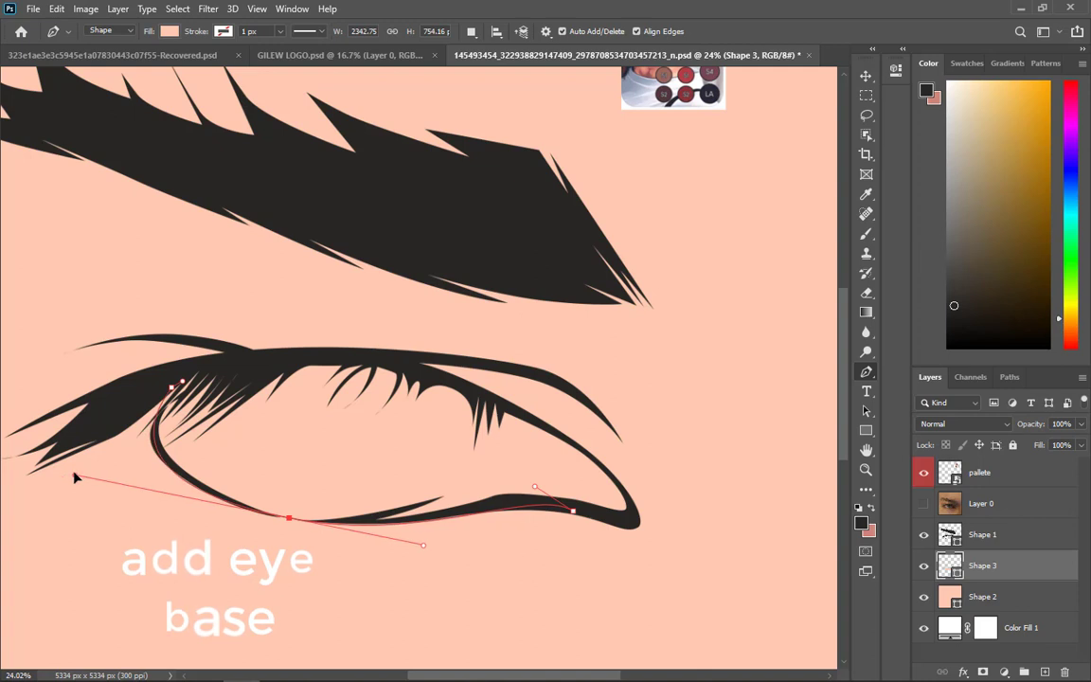
- Continue the eye base around the inner corner, curve it along the upper eyelid and close the outline
{"action": "left_click", "coordinate": [641, 525]}
{"action": "key", "text": "ctrl+z"}
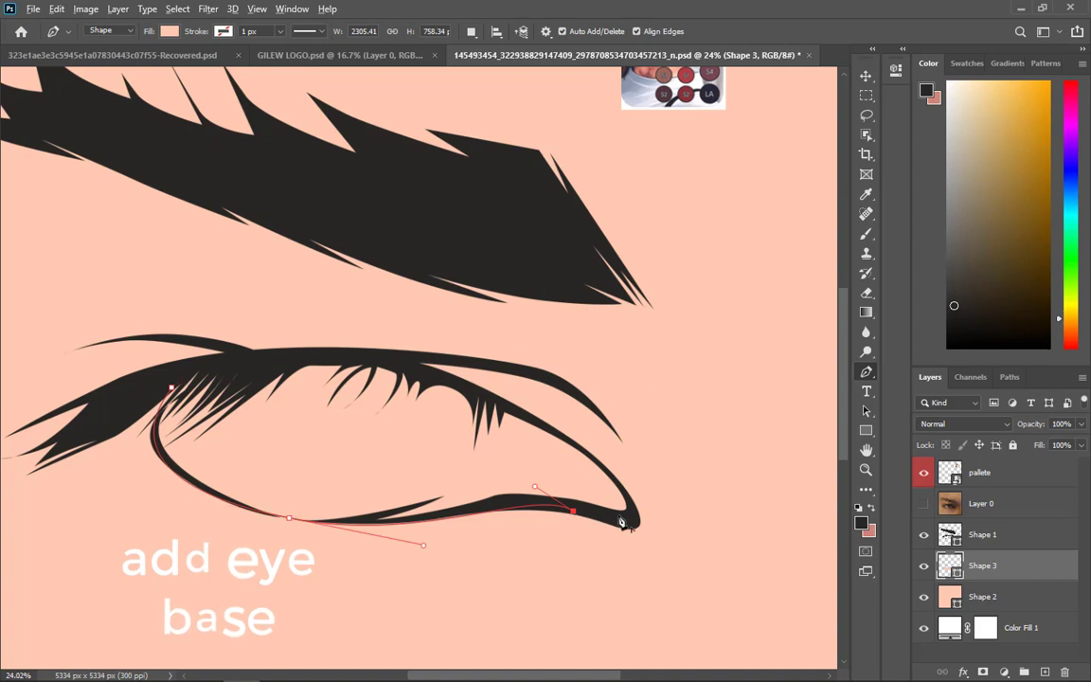
{"action": "left_click", "coordinate": [623, 517]}
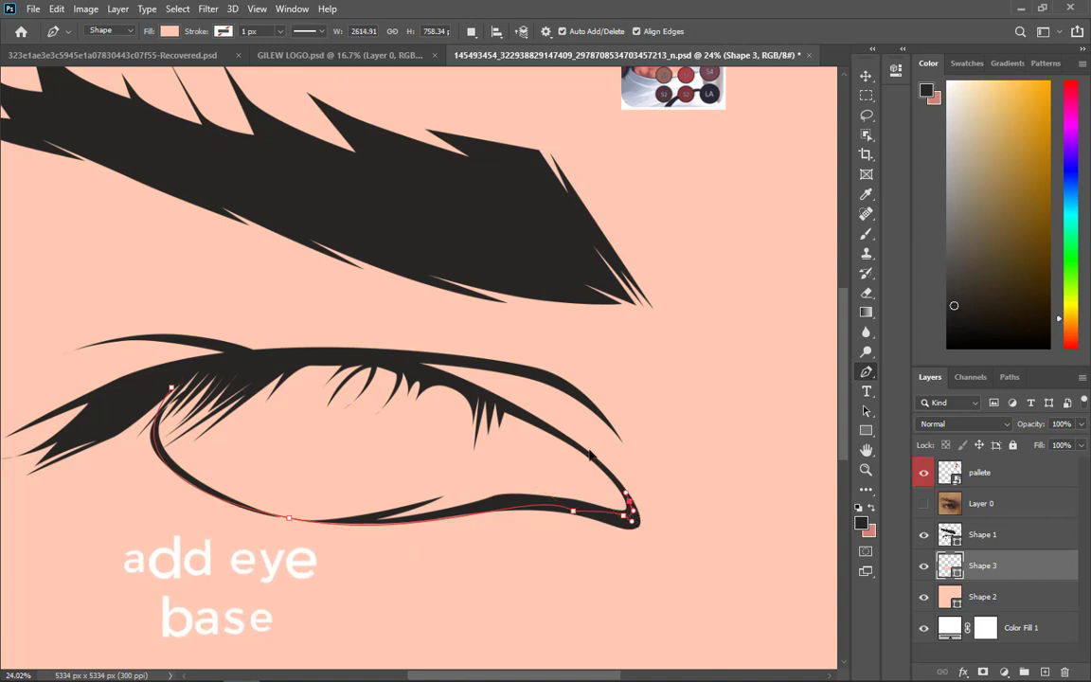
{"action": "left_click_drag", "start_coordinate": [389, 361], "coordinate": [202, 309]}
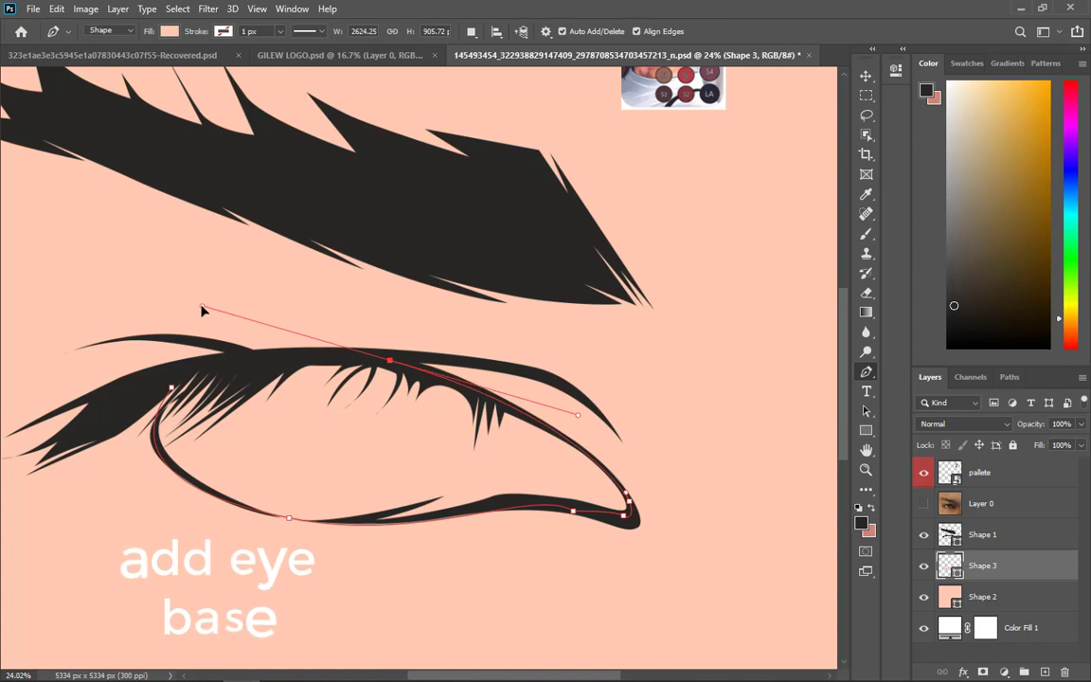
{"action": "left_click", "coordinate": [390, 366], "text": "alt"}
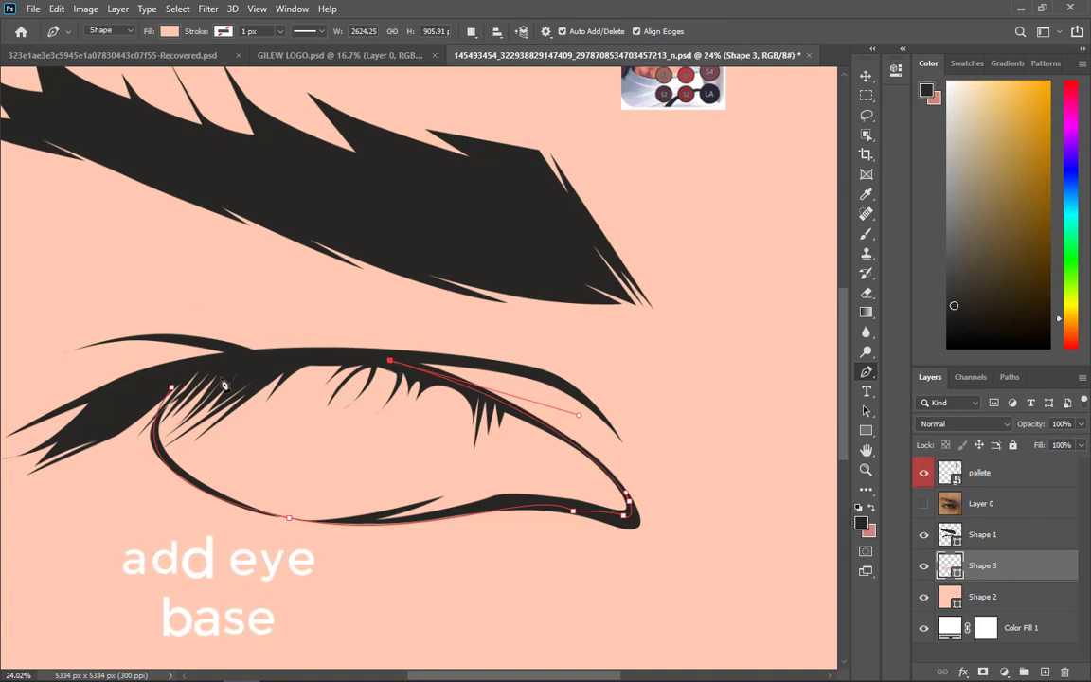
{"action": "left_click", "coordinate": [171, 388]}
- Fill Shape 3, the eye base, with the light blue color bbcfe9
{"action": "scroll", "coordinate": [459, 409], "scroll_direction": "down", "scroll_amount": 3}
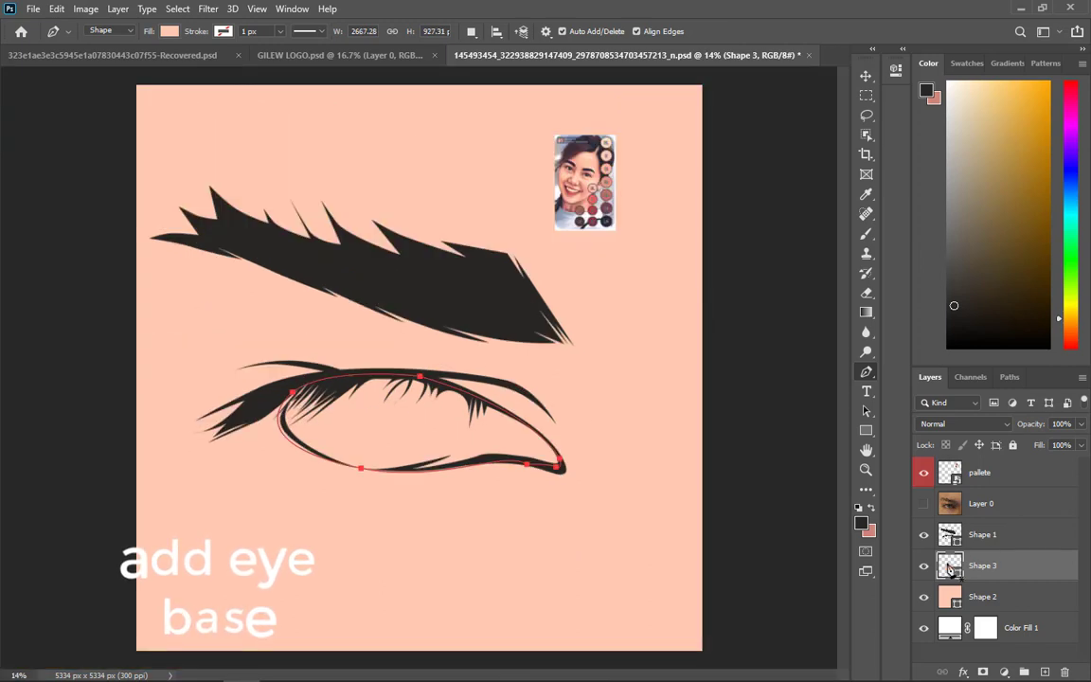
{"action": "double_click", "coordinate": [946, 566]}
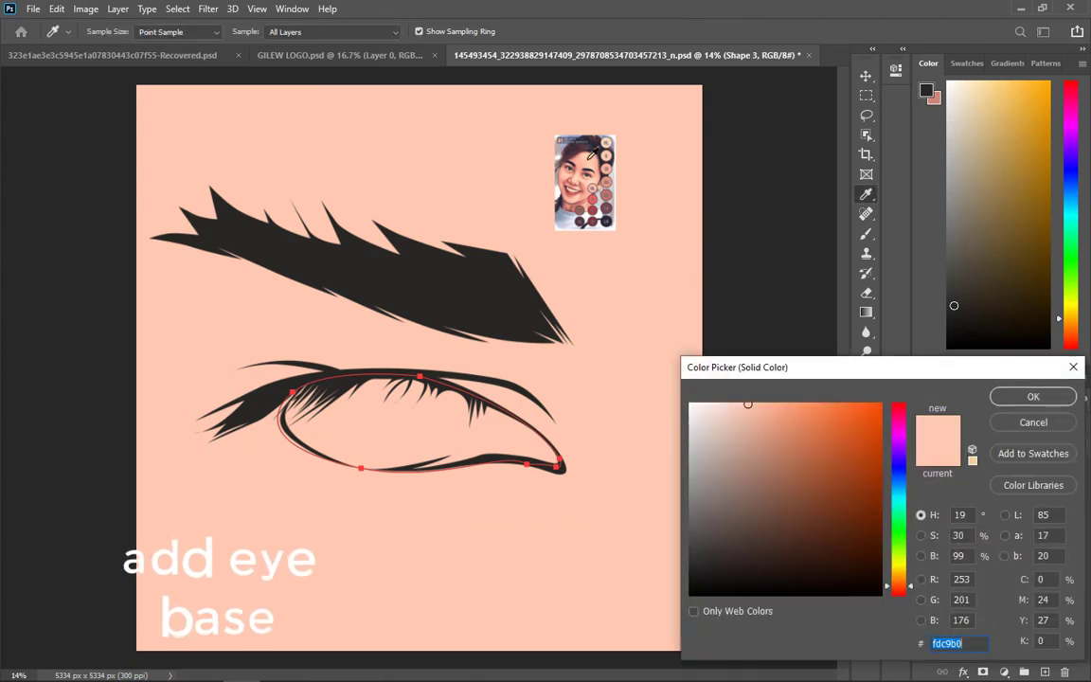
{"action": "left_click", "coordinate": [605, 219]}
{"action": "left_click_drag", "start_coordinate": [741, 457], "coordinate": [726, 419]}
{"action": "left_click", "coordinate": [897, 474]}
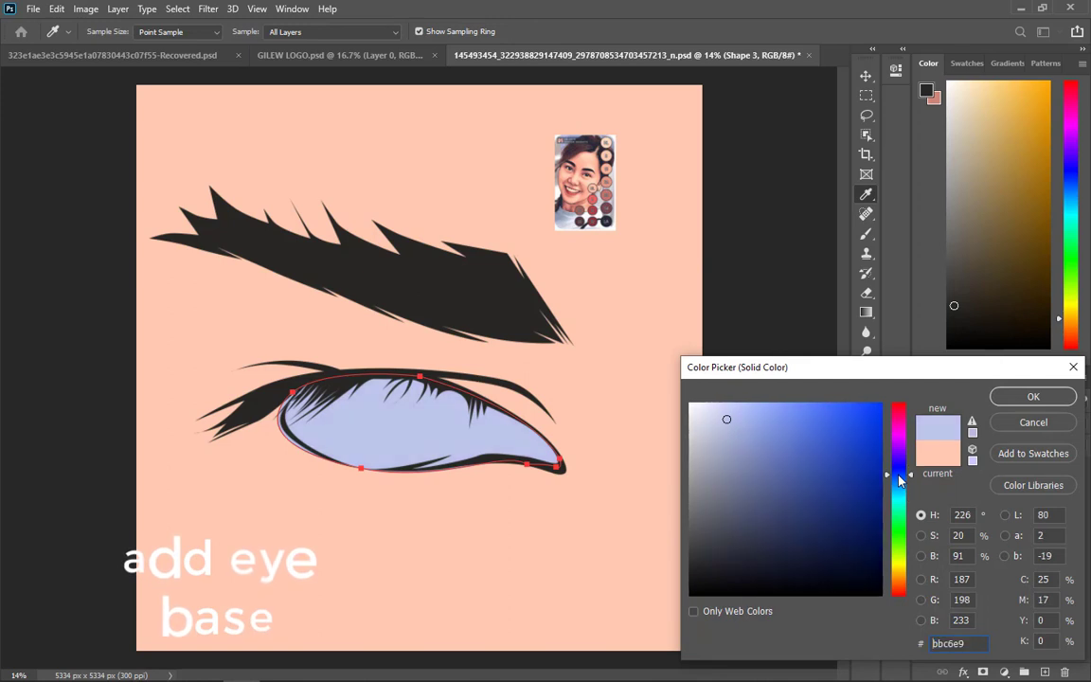
{"action": "left_click", "coordinate": [899, 481]}
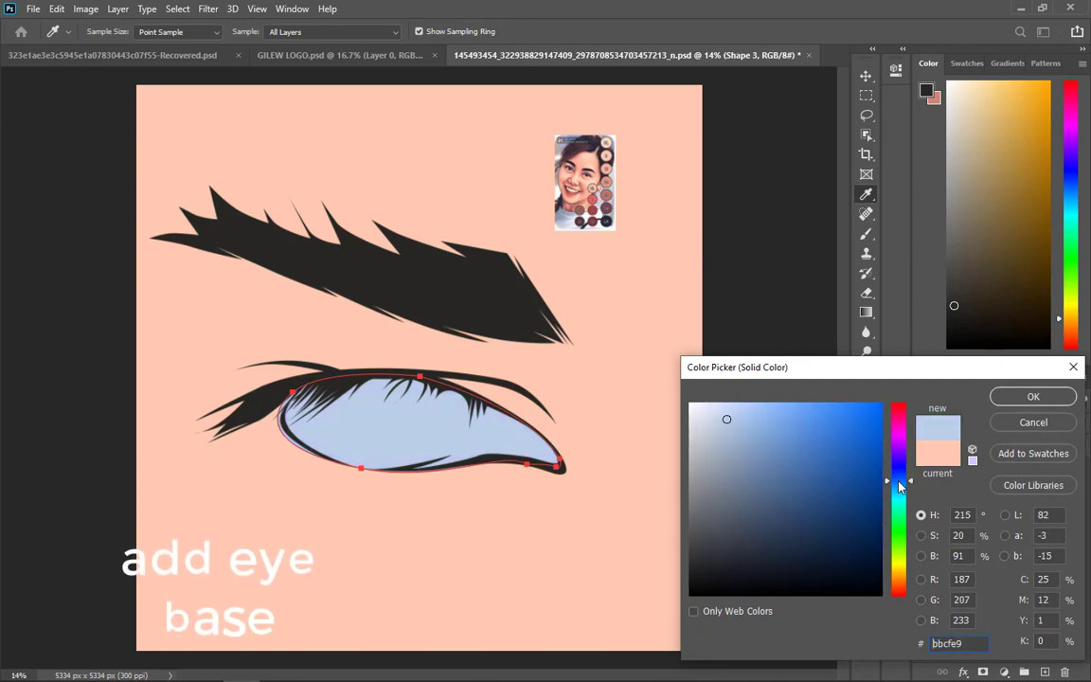
{"action": "left_click", "coordinate": [1033, 396]}
- Move the eye base's upper outer-corner anchor point inward so the outline sits within the dark lash line
{"action": "scroll", "coordinate": [455, 432], "scroll_direction": "up", "scroll_amount": 2}
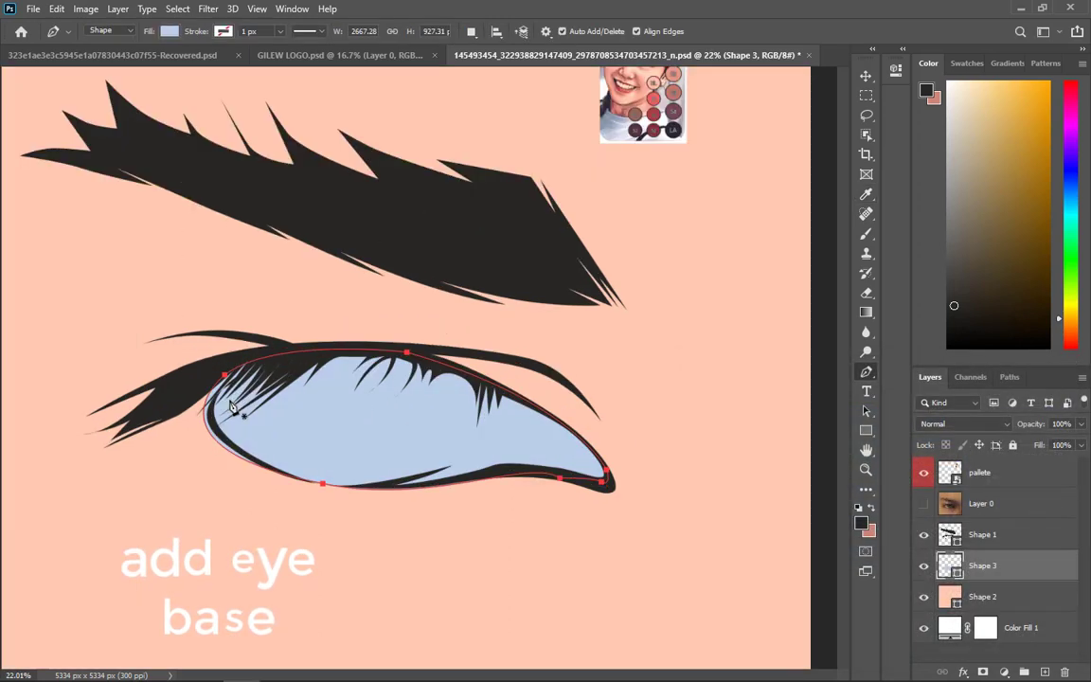
{"action": "scroll", "coordinate": [246, 424], "scroll_direction": "up", "scroll_amount": 2}
{"action": "scroll", "coordinate": [276, 441], "scroll_direction": "down", "scroll_amount": 1}
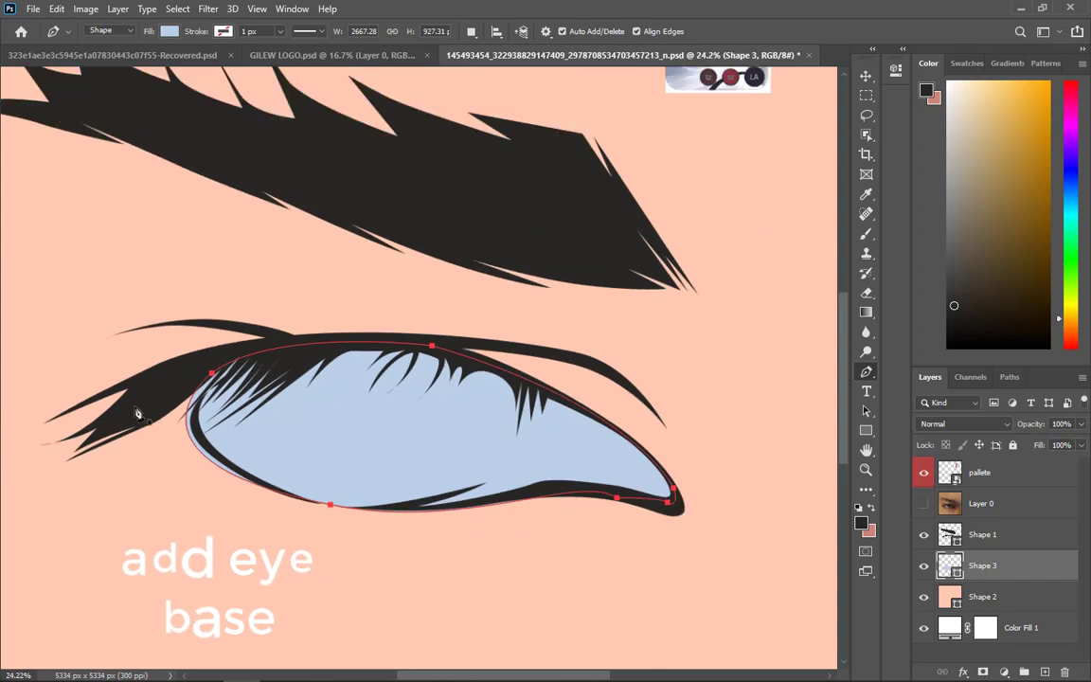
{"action": "left_click_drag", "start_coordinate": [208, 371], "coordinate": [227, 364]}
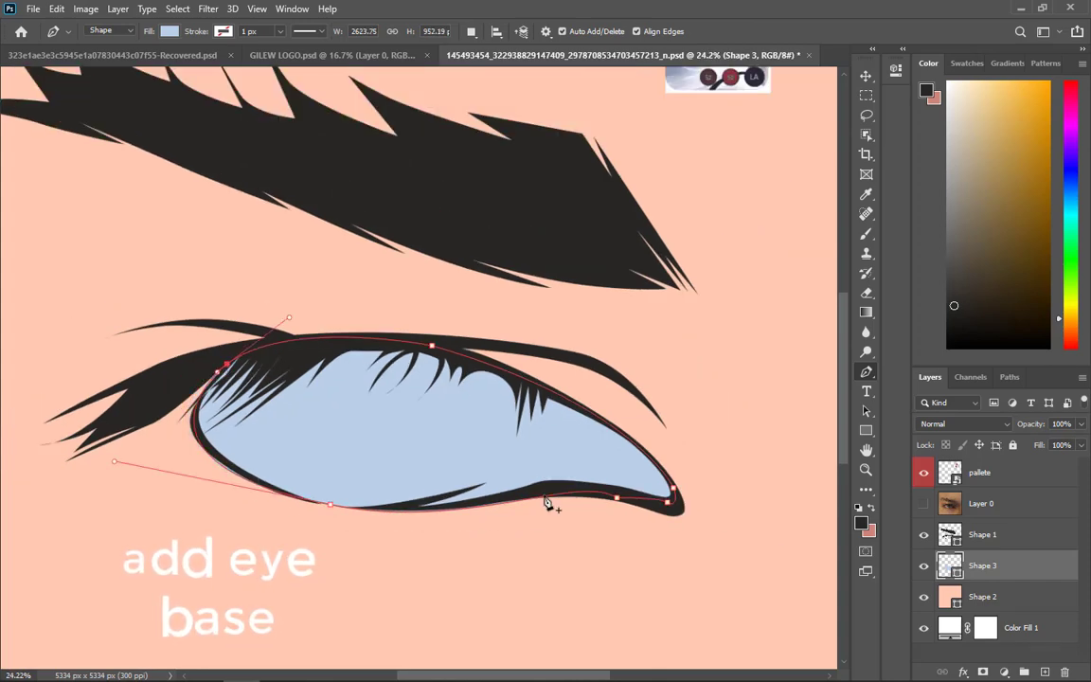
{"action": "scroll", "coordinate": [543, 500], "scroll_direction": "down", "scroll_amount": 1}
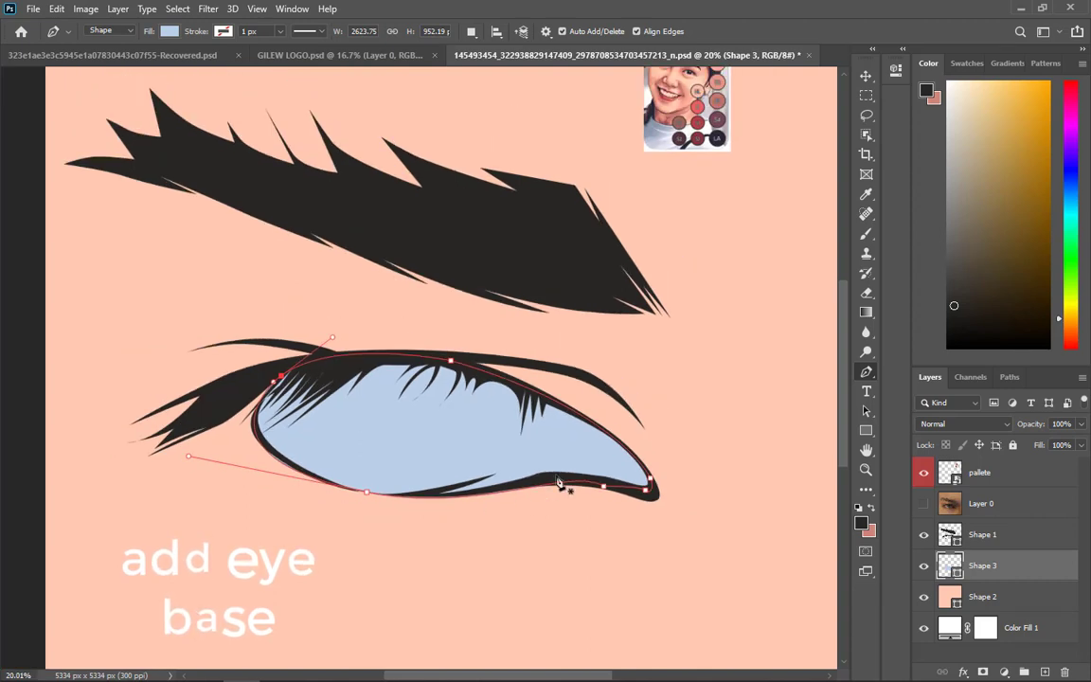
- Show Layer 0 and draw a circular Ellipse path about 1383 by 1367 px around the iris in the photo
{"action": "key", "text": "i"}
{"action": "key", "text": "u"}
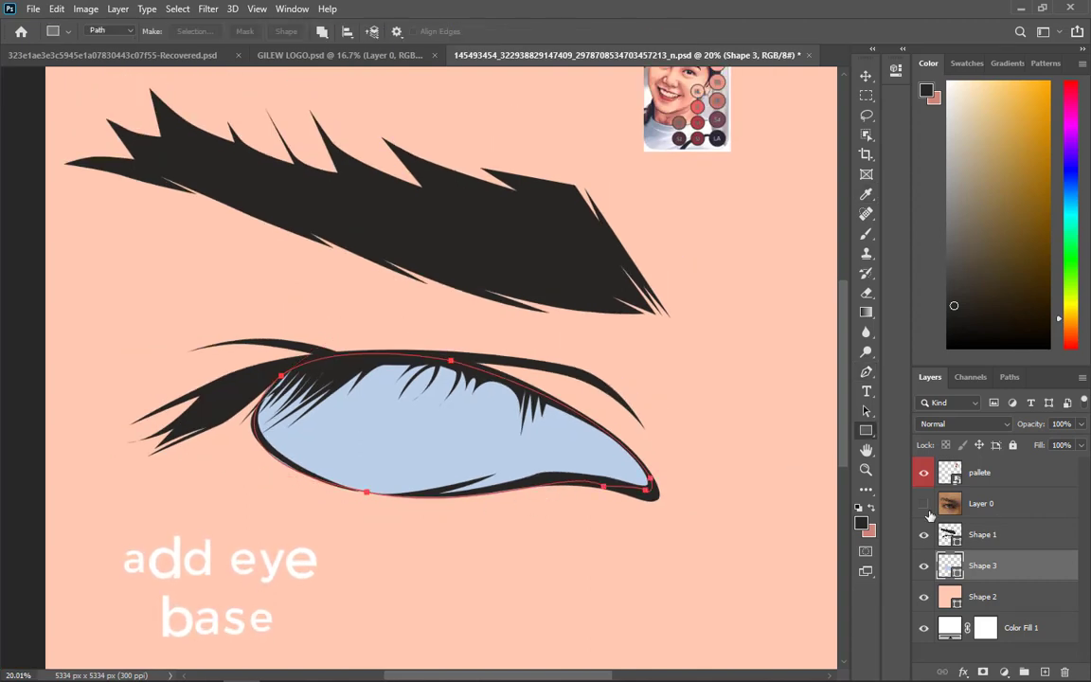
{"action": "left_click", "coordinate": [866, 412]}
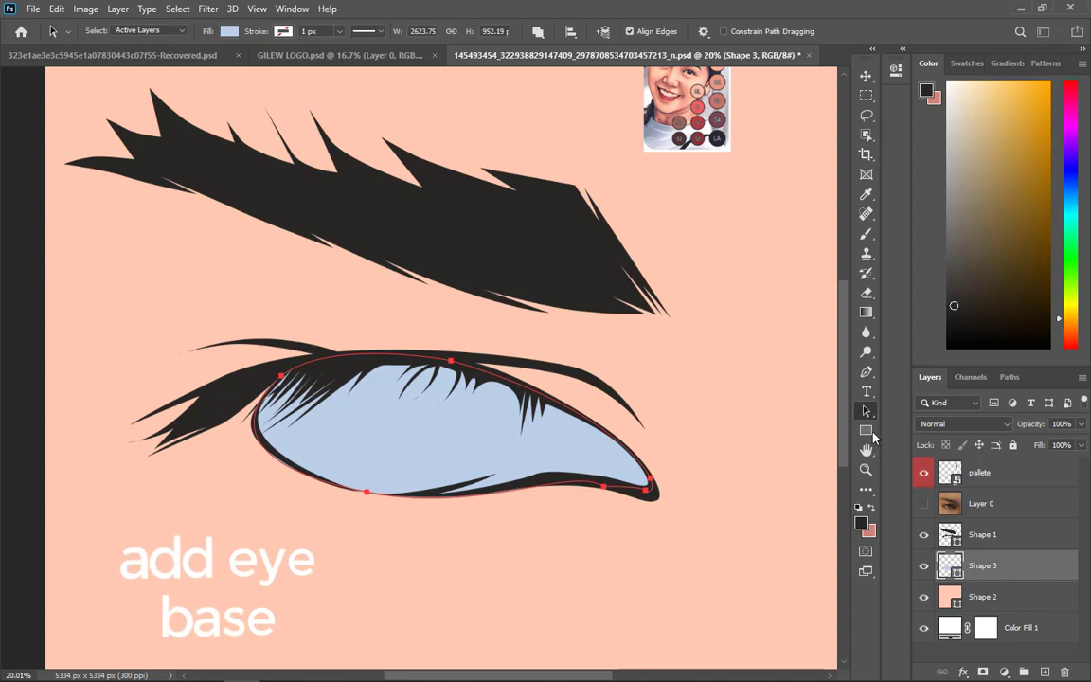
{"action": "left_click", "coordinate": [872, 432]}
{"action": "right_click", "coordinate": [873, 437]}
{"action": "left_click", "coordinate": [937, 468]}
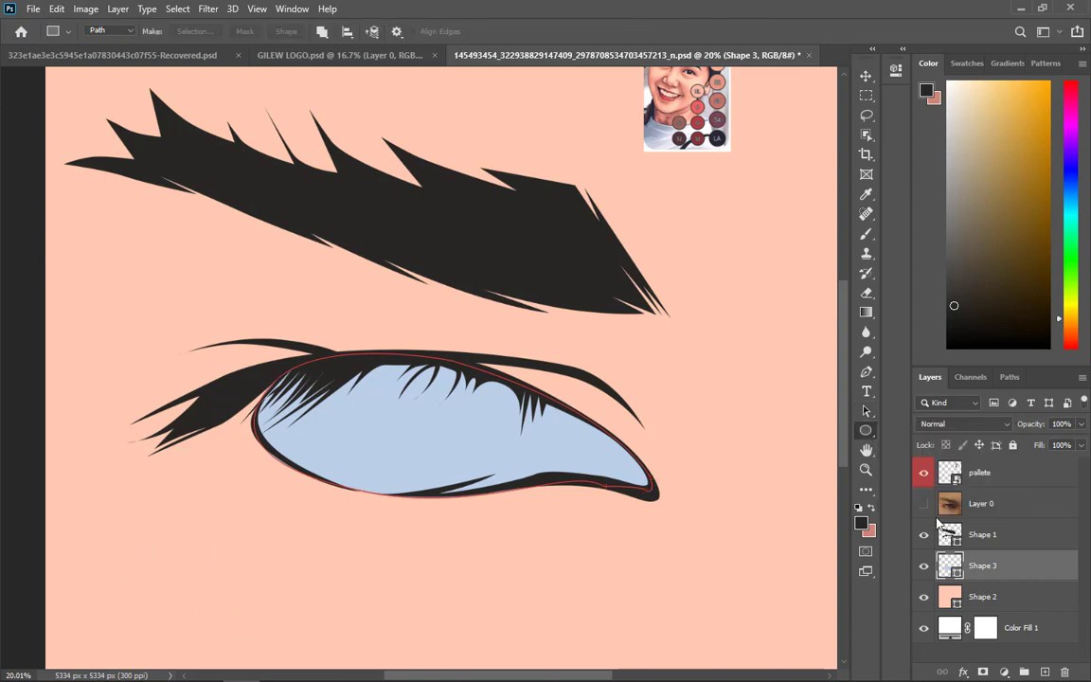
{"action": "left_click", "coordinate": [923, 503]}
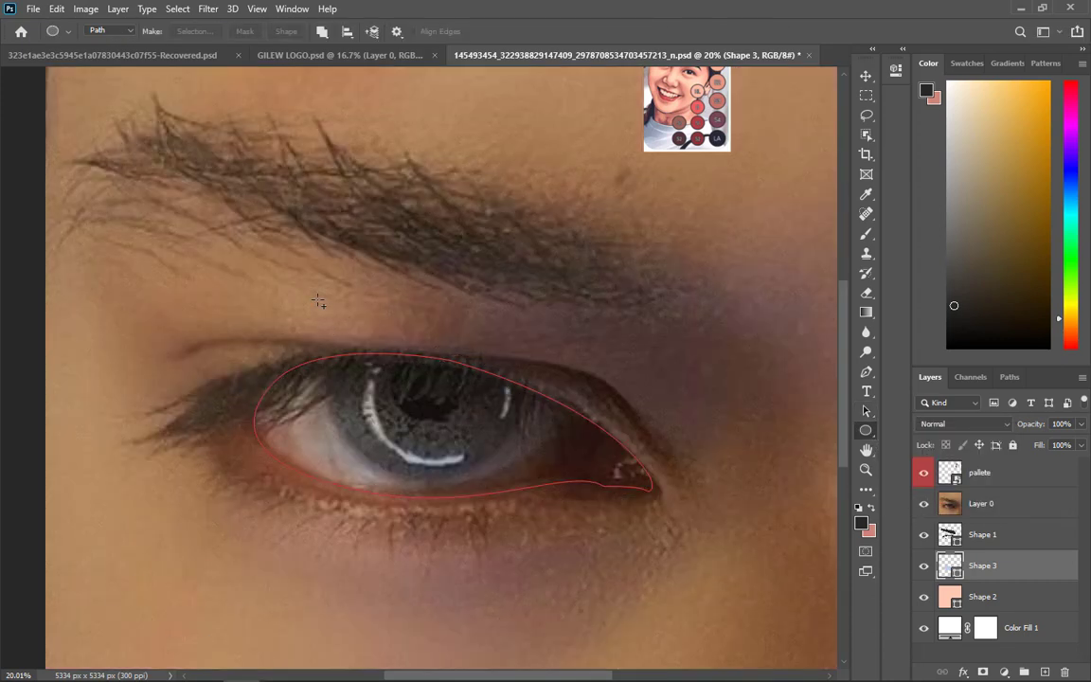
{"action": "left_click_drag", "start_coordinate": [322, 271], "coordinate": [533, 481]}
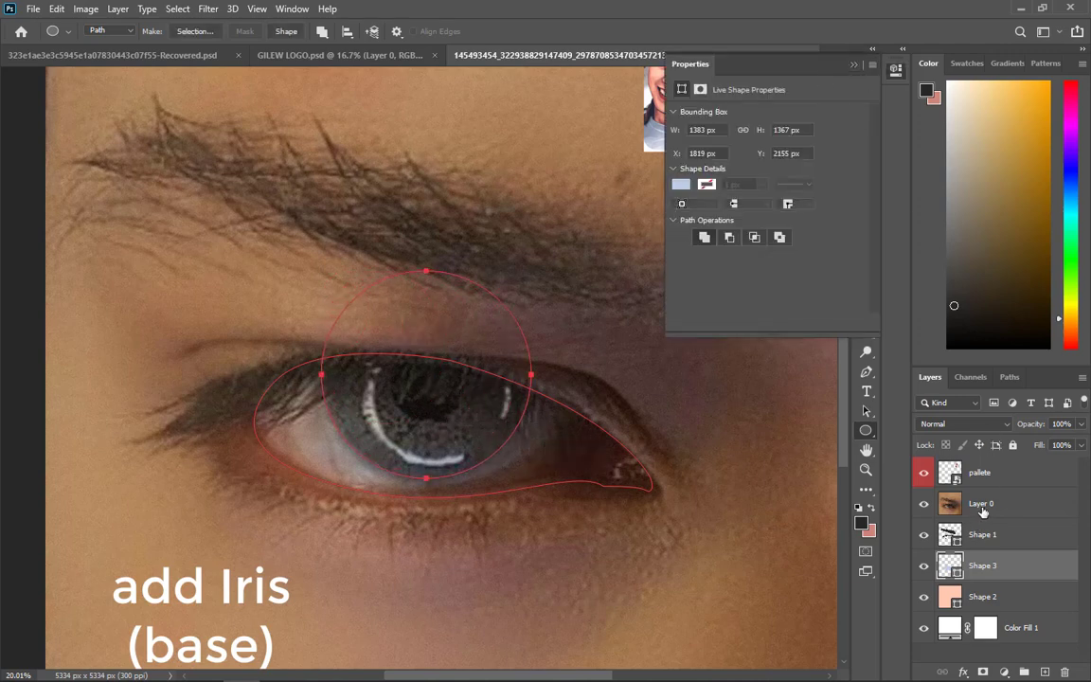
- Add a new layer above Shape 3 and convert the circle path into a dark shape on it
{"action": "left_click", "coordinate": [854, 64]}
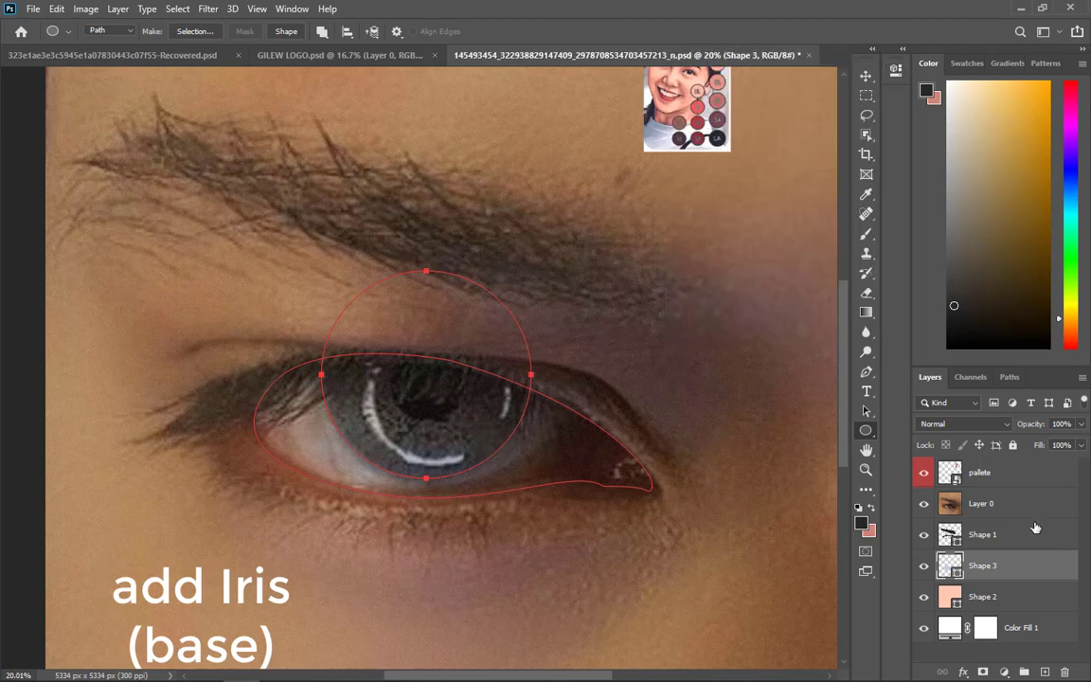
{"action": "left_click", "coordinate": [1046, 673]}
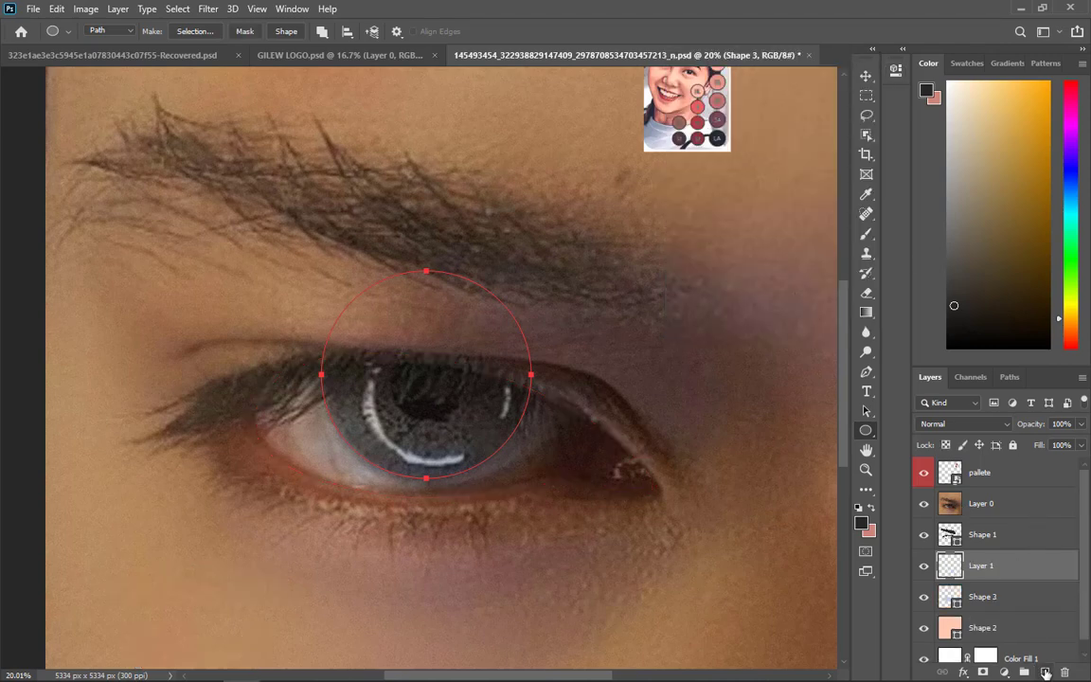
{"action": "left_click", "coordinate": [290, 34]}
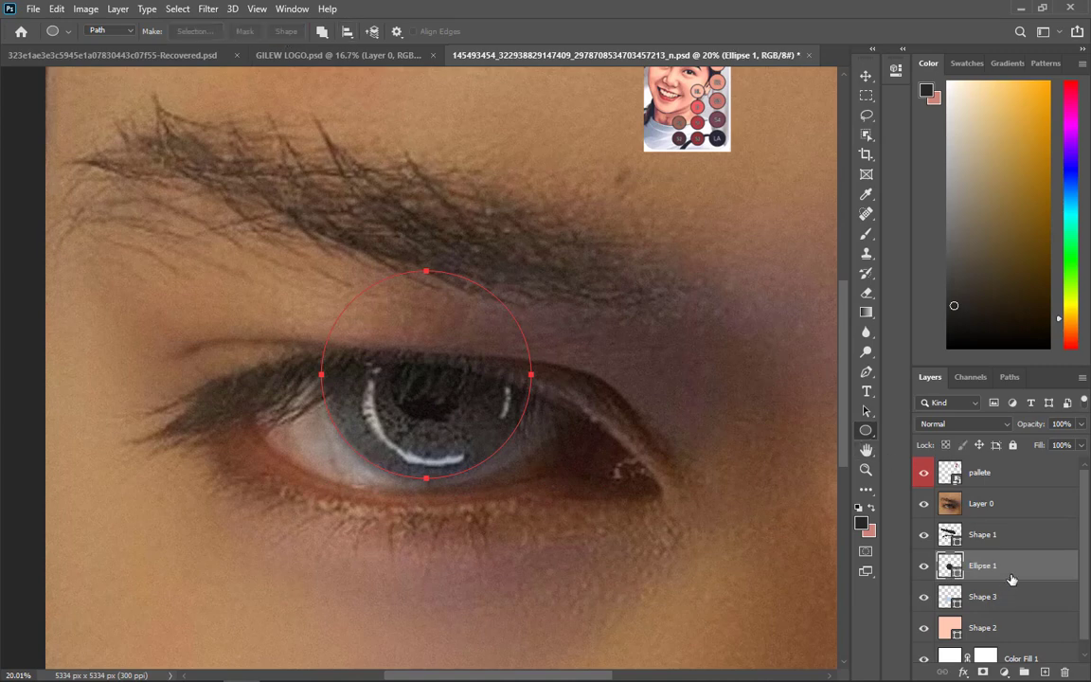
{"action": "key", "text": "ctrl+g"}
{"action": "key", "text": "z"}
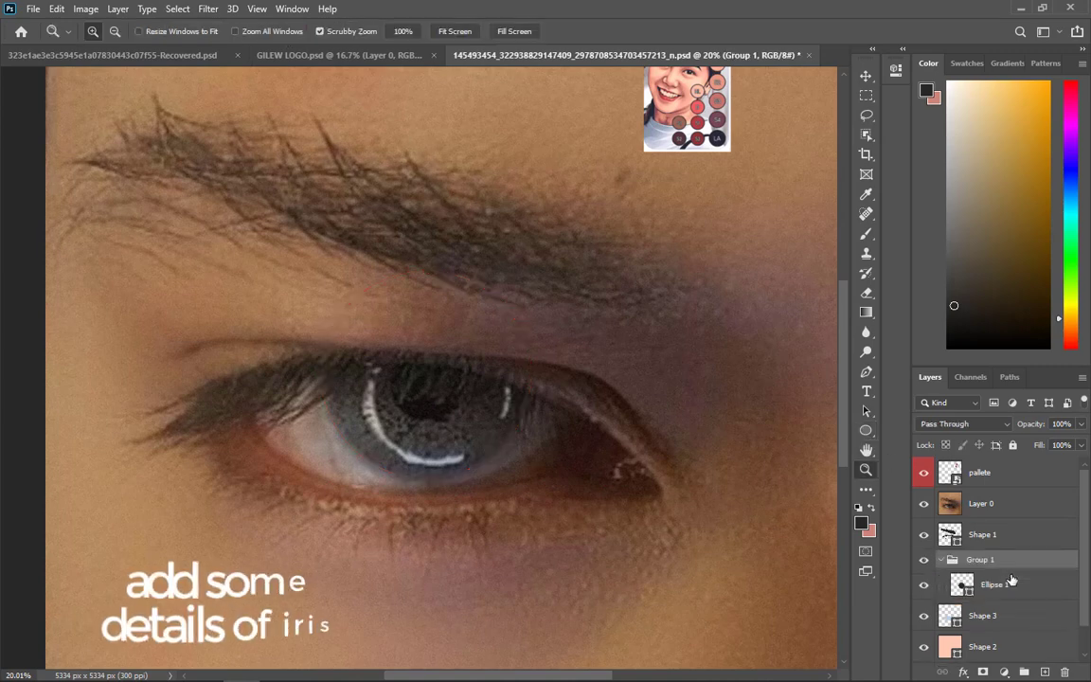
{"action": "key", "text": "ctrl+z"}
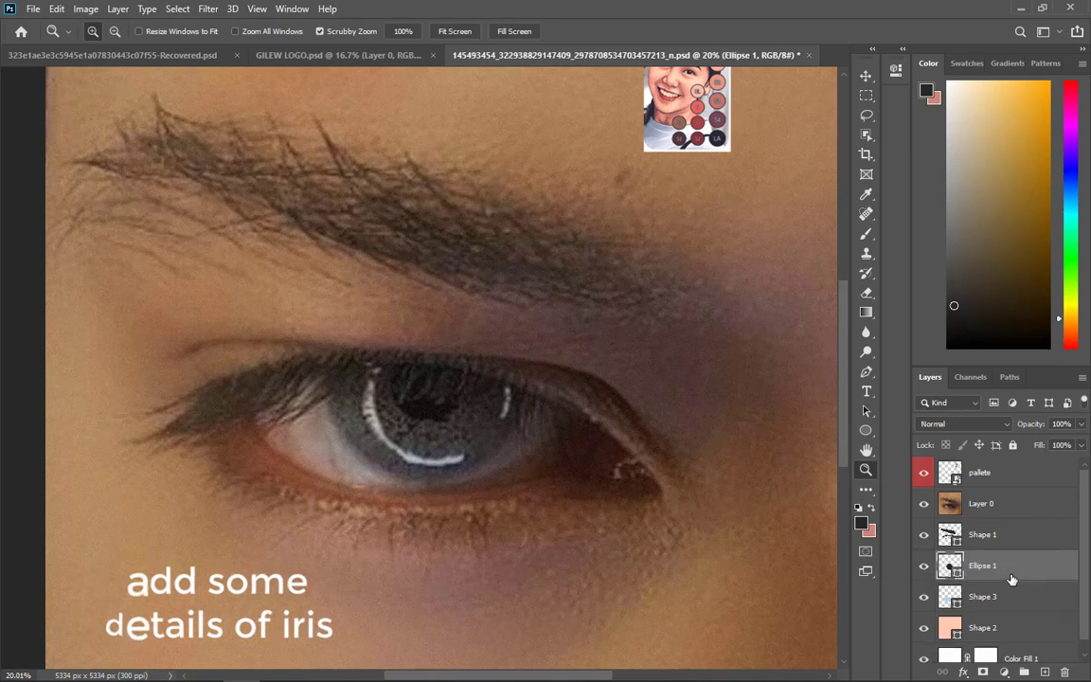
- Clip the Ellipse 1 layer to Shape 3 and hide Layer 0
{"action": "left_click_drag", "start_coordinate": [1012, 579], "coordinate": [1021, 575]}
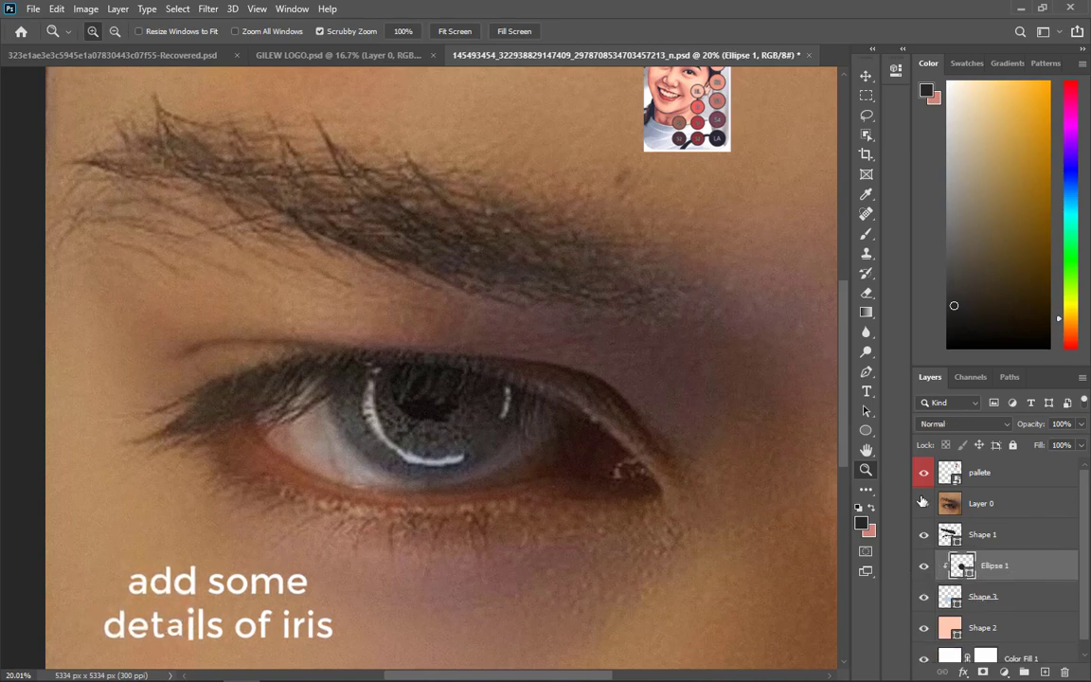
{"action": "left_click", "coordinate": [924, 503]}
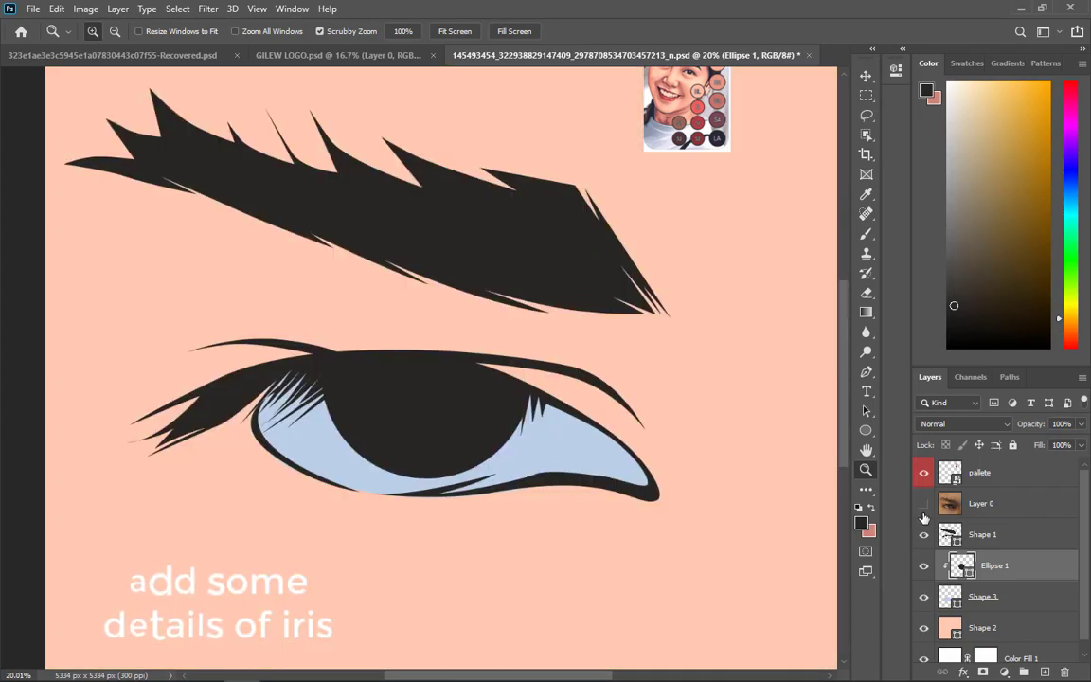
{"action": "left_click", "coordinate": [923, 503]}
{"action": "scroll", "coordinate": [431, 528], "scroll_direction": "down", "scroll_amount": 3}
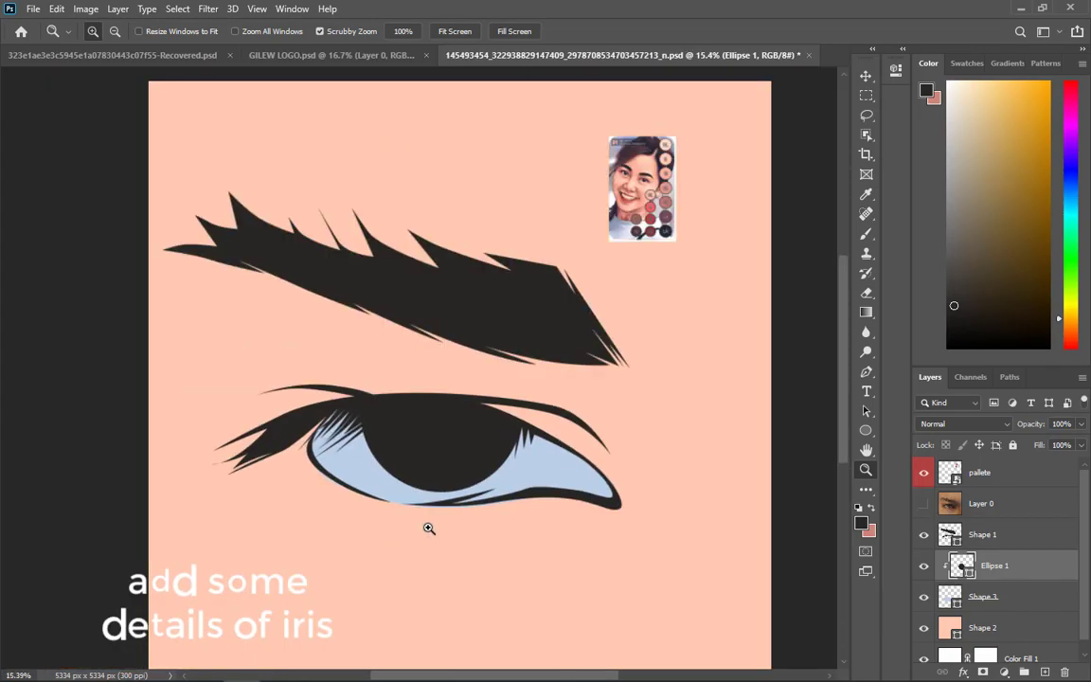
- Show the reference photo in Layer 0 and examine the iris, pupil and curved highlights inside the ellipse
{"action": "key", "text": "p"}
{"action": "scroll", "coordinate": [399, 497], "scroll_direction": "up", "scroll_amount": 5}
{"action": "left_click_drag", "start_coordinate": [427, 371], "coordinate": [389, 324]}
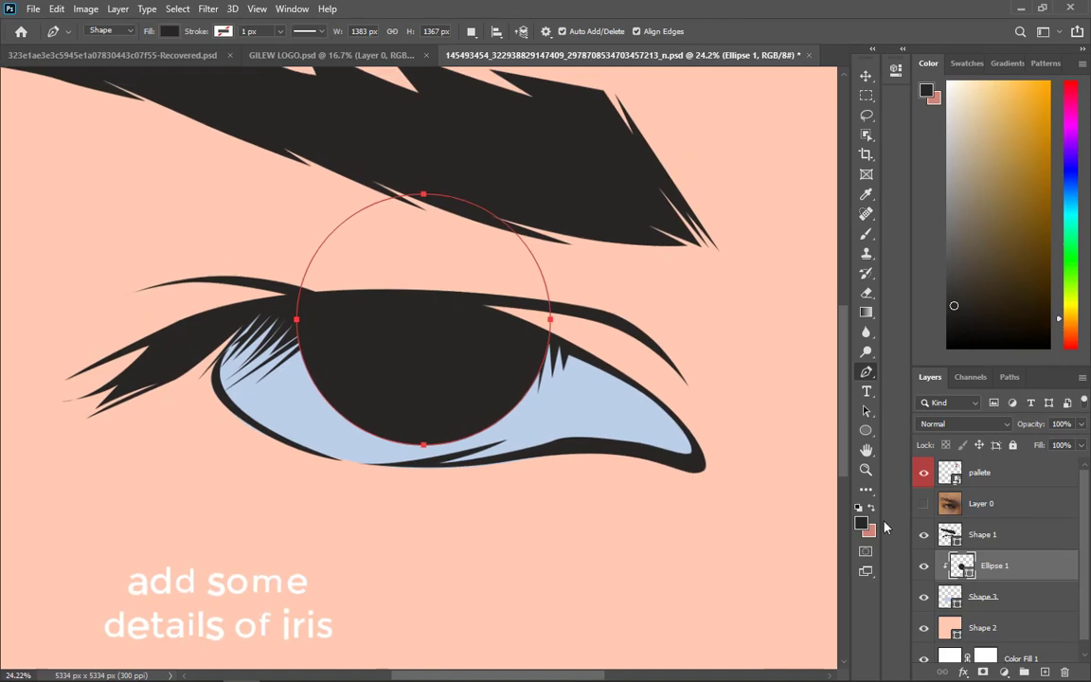
{"action": "left_click", "coordinate": [924, 503]}
{"action": "scroll", "coordinate": [409, 417], "scroll_direction": "down", "scroll_amount": 2}
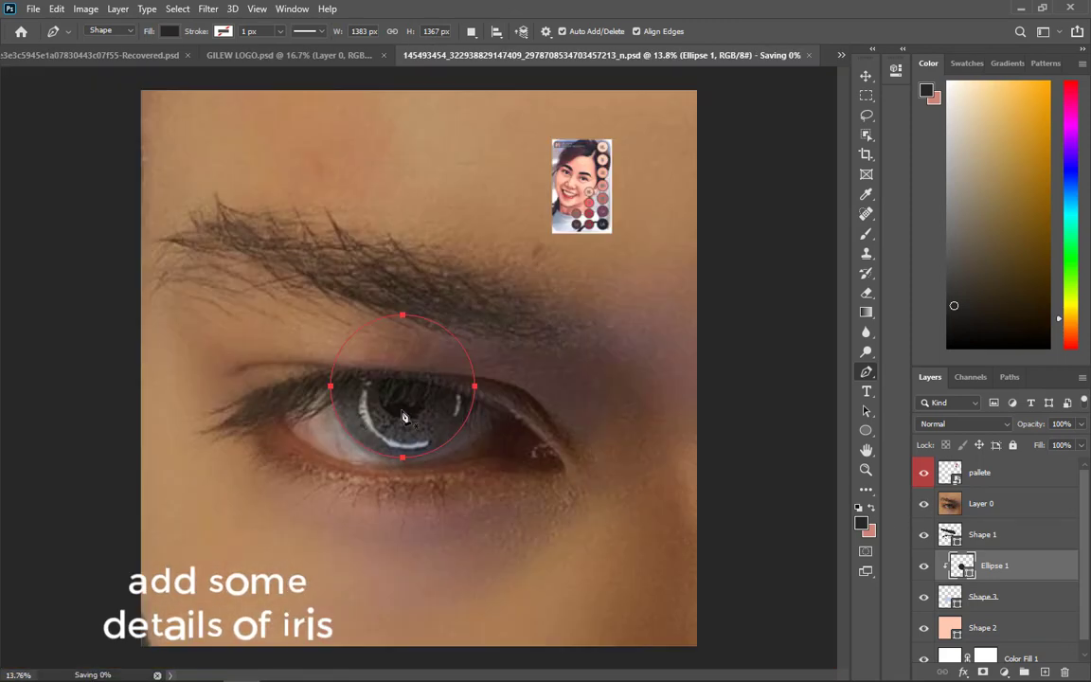
{"action": "scroll", "coordinate": [680, 433], "scroll_direction": "up", "scroll_amount": 1}
{"action": "left_click_drag", "start_coordinate": [680, 434], "coordinate": [403, 456]}
{"action": "scroll", "coordinate": [454, 447], "scroll_direction": "down", "scroll_amount": 1}
{"action": "scroll", "coordinate": [452, 341], "scroll_direction": "down", "scroll_amount": 1}
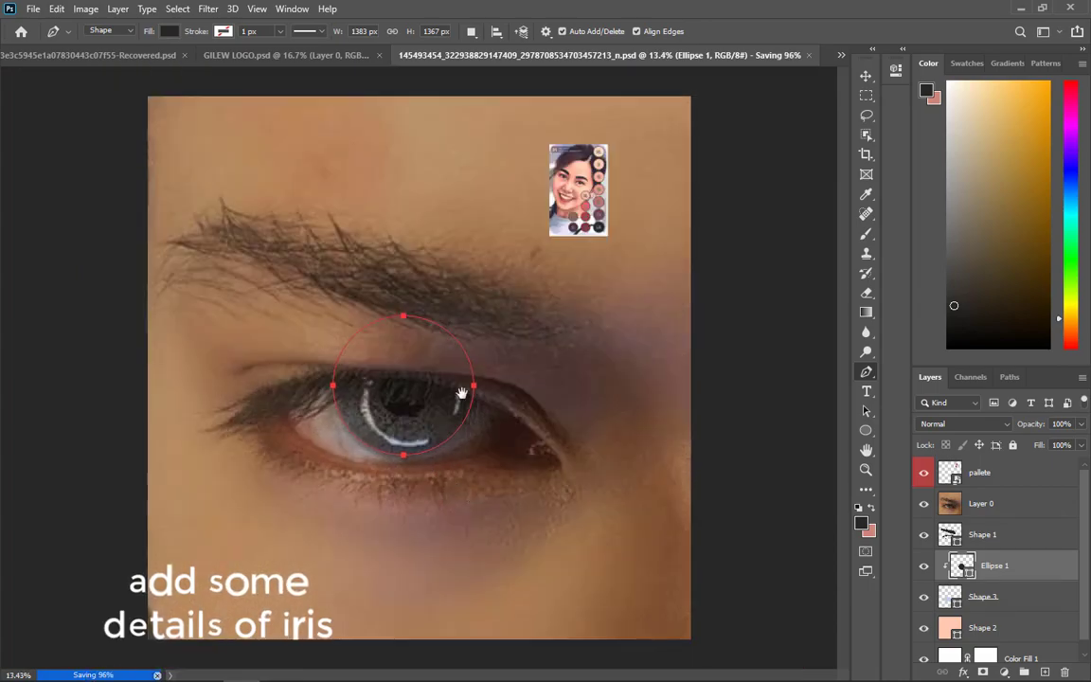
{"action": "scroll", "coordinate": [273, 457], "scroll_direction": "up", "scroll_amount": 1}
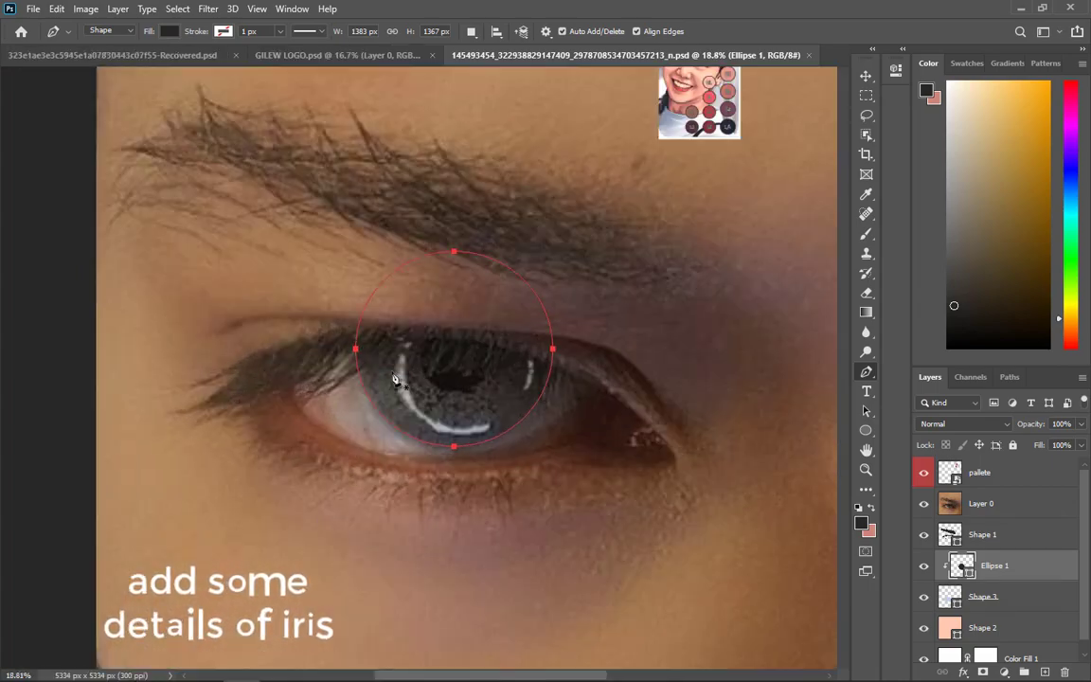
{"action": "scroll", "coordinate": [466, 331], "scroll_direction": "up", "scroll_amount": 1}
{"action": "left_click", "coordinate": [469, 330]}
{"action": "left_click_drag", "start_coordinate": [469, 330], "coordinate": [494, 335]}
{"action": "key", "text": "ctrl+z"}
{"action": "scroll", "coordinate": [622, 388], "scroll_direction": "down", "scroll_amount": 2}
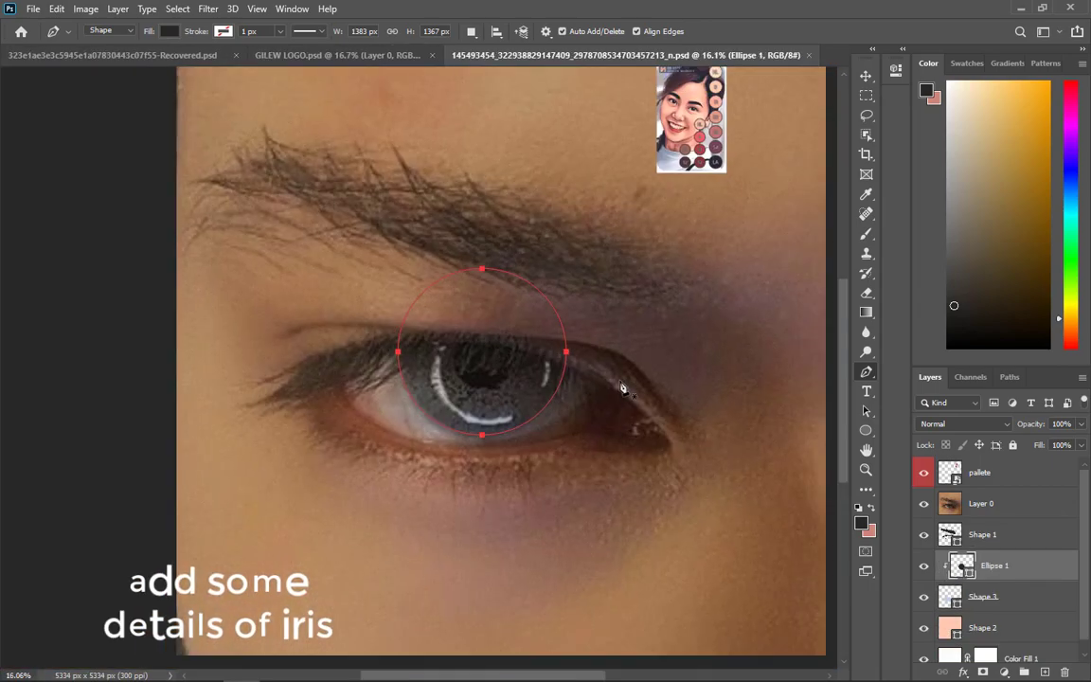
{"action": "scroll", "coordinate": [426, 388], "scroll_direction": "down", "scroll_amount": 3}
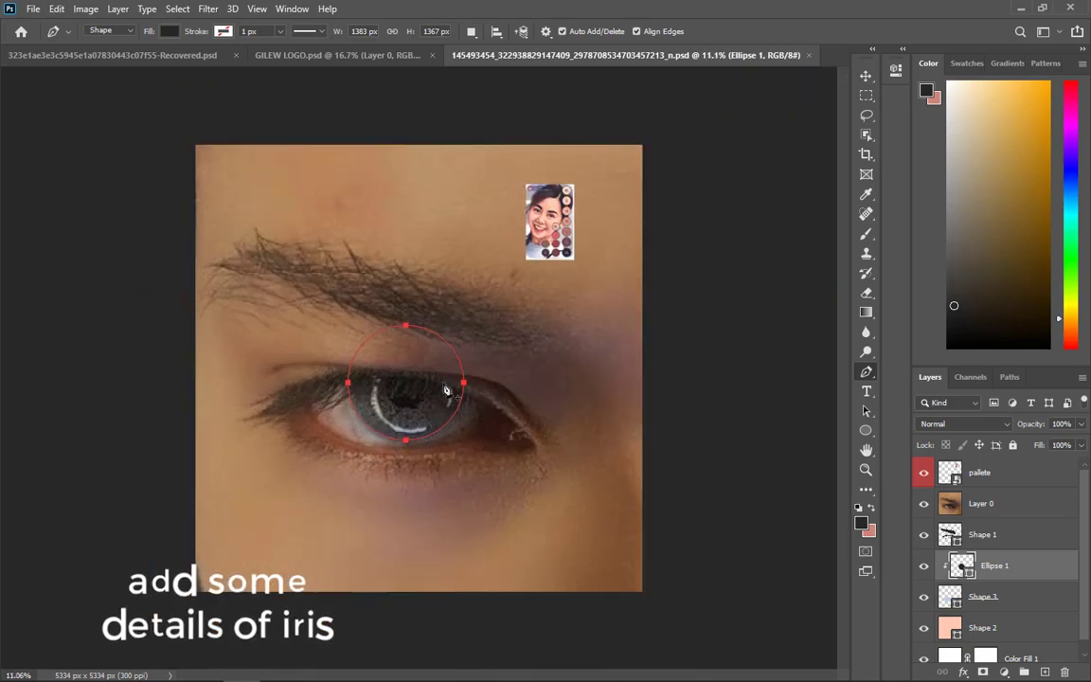
{"action": "scroll", "coordinate": [446, 389], "scroll_direction": "up", "scroll_amount": 4}
{"action": "scroll", "coordinate": [473, 457], "scroll_direction": "up", "scroll_amount": 2}
{"action": "scroll", "coordinate": [511, 455], "scroll_direction": "down", "scroll_amount": 4}
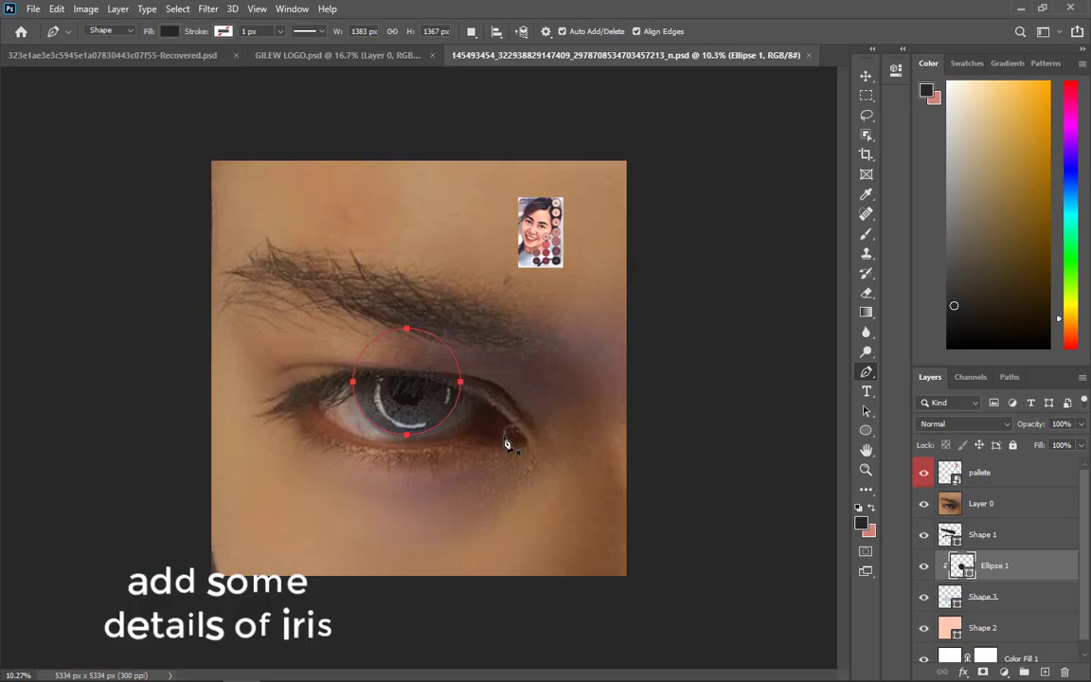
{"action": "scroll", "coordinate": [507, 443], "scroll_direction": "up", "scroll_amount": 2}
{"action": "scroll", "coordinate": [455, 544], "scroll_direction": "up", "scroll_amount": 4}
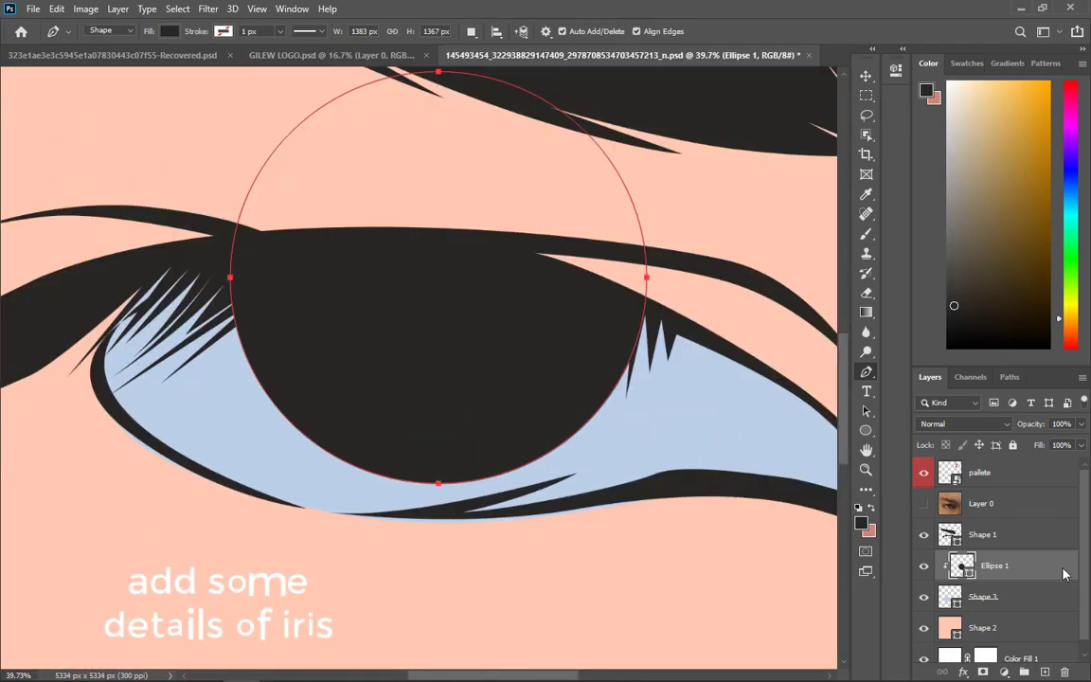
- Mark the Ellipse 1 layer with the Orange color label and duplicate the layer
{"action": "right_click", "coordinate": [1062, 574]}
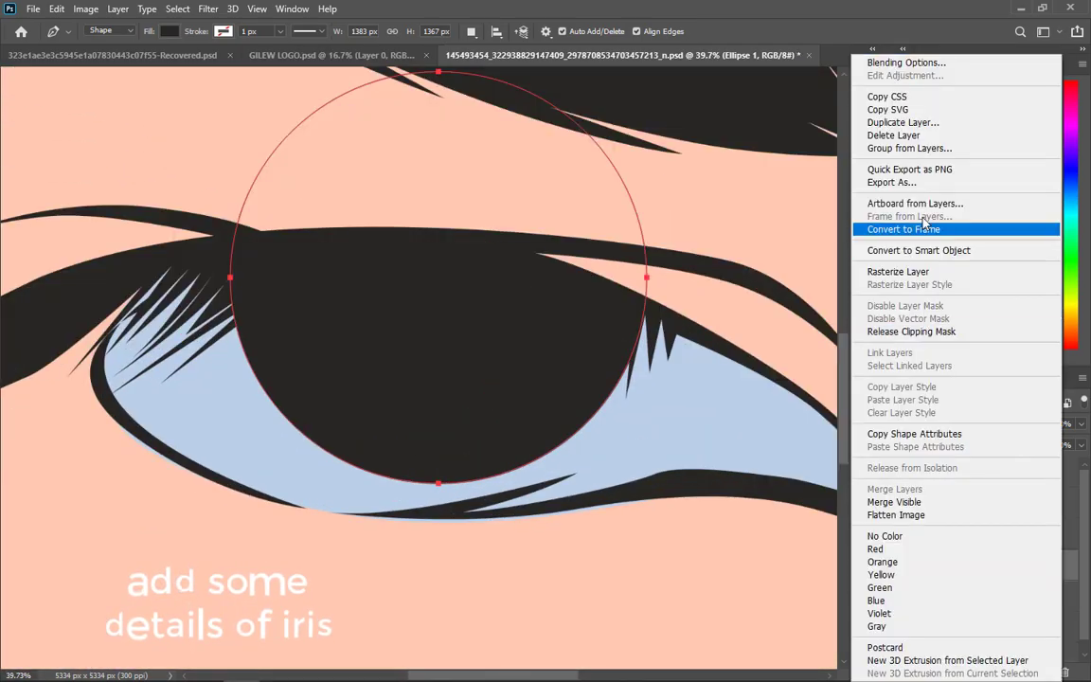
{"action": "left_click", "coordinate": [541, 325]}
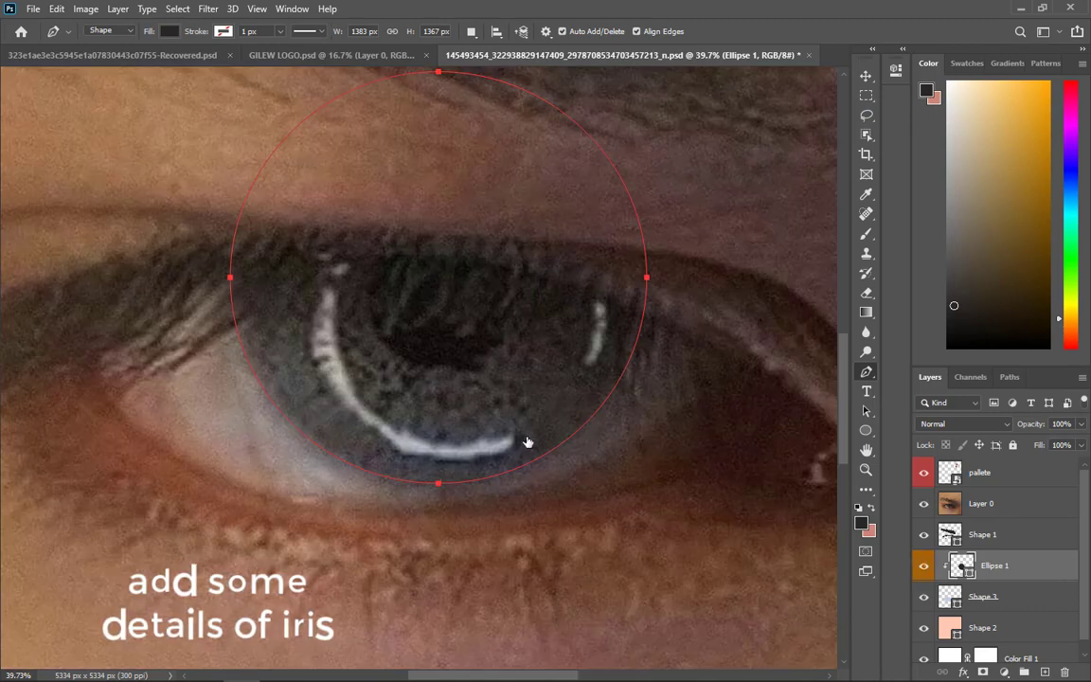
{"action": "right_click", "coordinate": [1047, 568]}
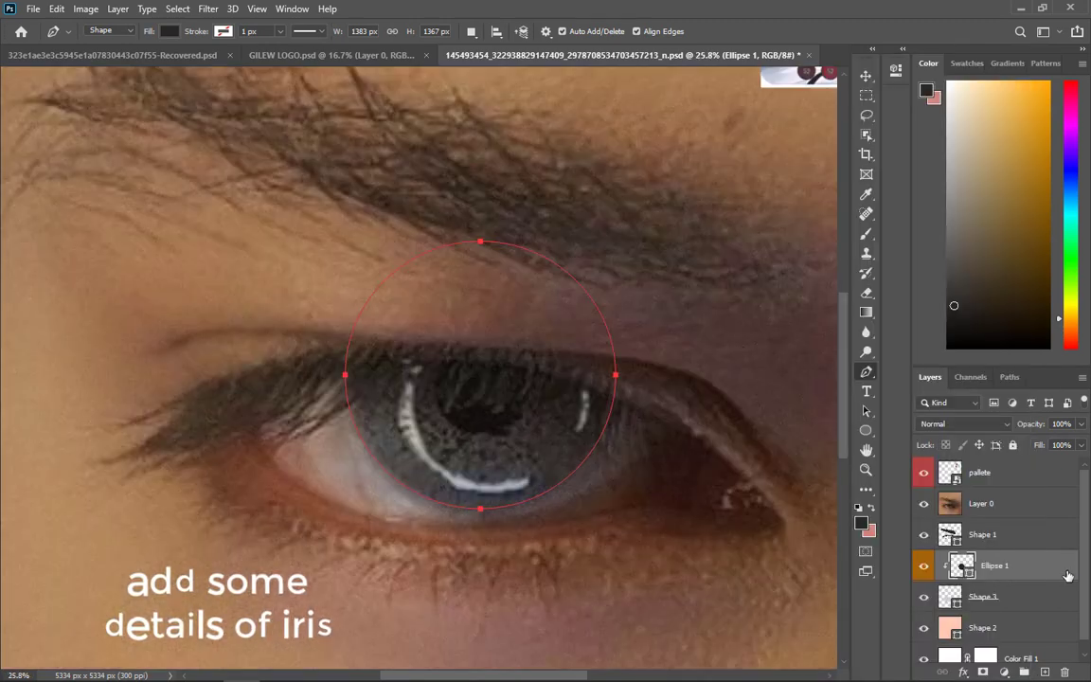
{"action": "right_click", "coordinate": [1067, 575]}
{"action": "left_click", "coordinate": [754, 295]}
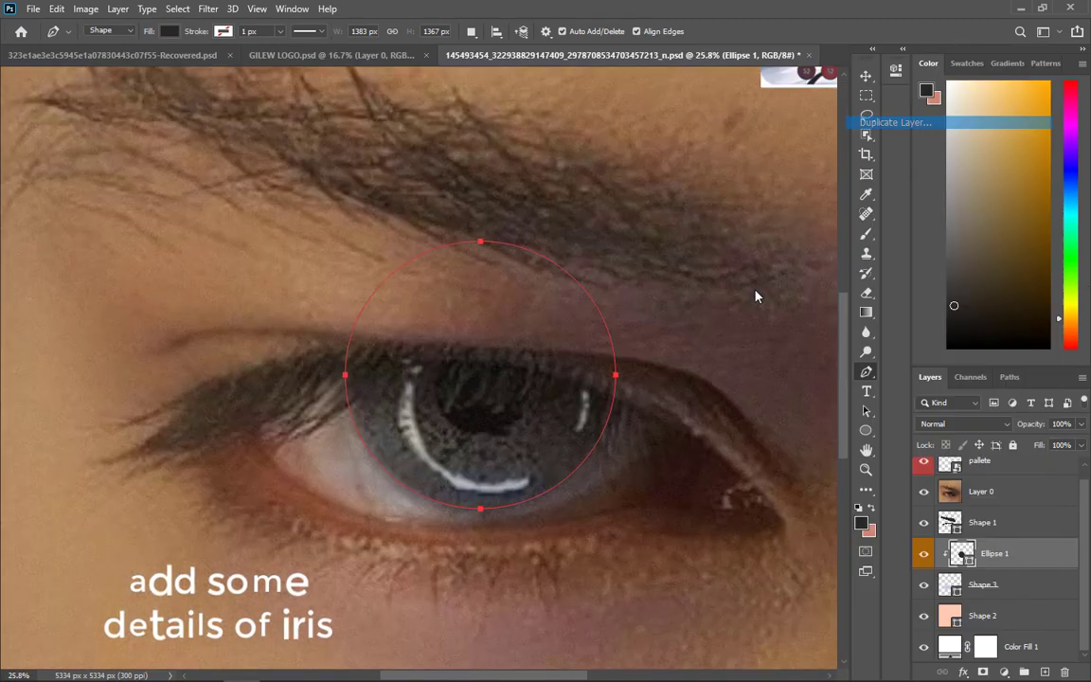
{"action": "key", "text": "ctrl+j"}
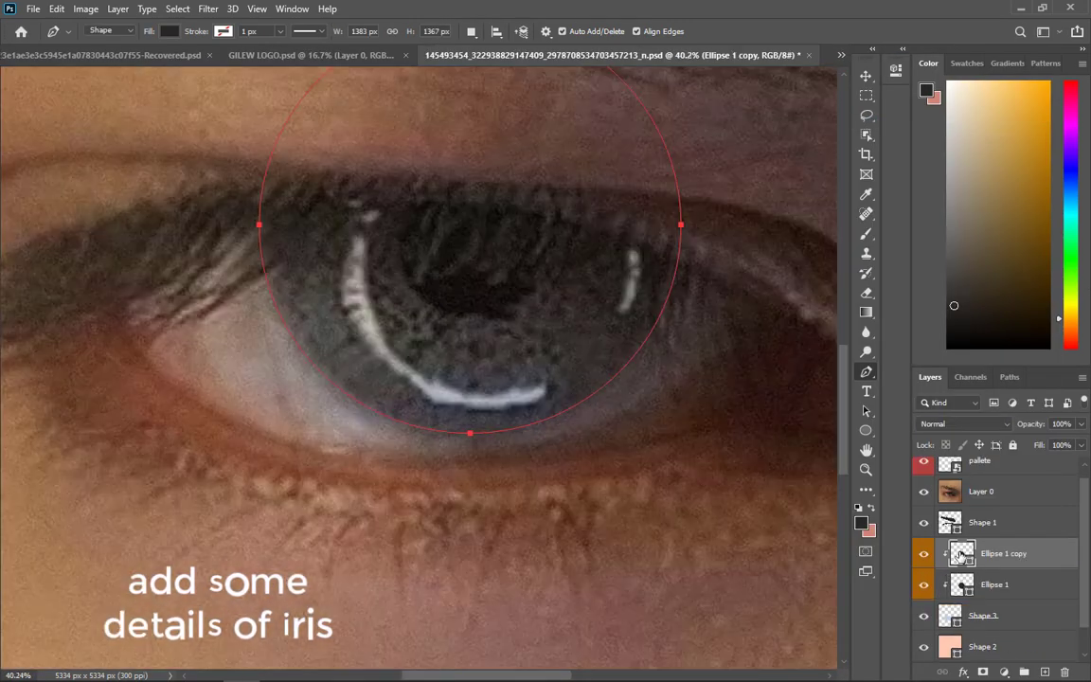
- Fill the duplicated ellipse with the dark brown-grey 403b38 sampled from the iris in the photo
{"action": "double_click", "coordinate": [960, 556]}
{"action": "left_click", "coordinate": [461, 349]}
{"action": "key", "text": "Return"}
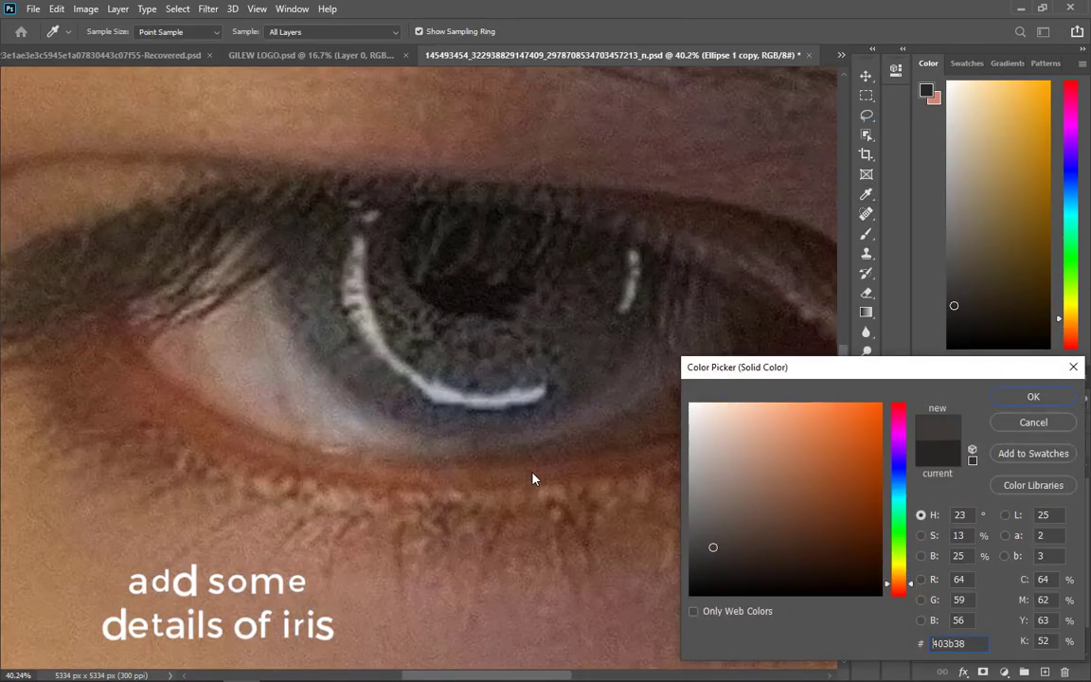
- Hide the Layer 0 photo and scale the Ellipse 1 copy down slightly so a dark rim shows around the iris
{"action": "left_click_drag", "start_coordinate": [493, 426], "coordinate": [477, 566]}
{"action": "scroll", "coordinate": [477, 565], "scroll_direction": "down", "scroll_amount": 8, "text": "alt"}
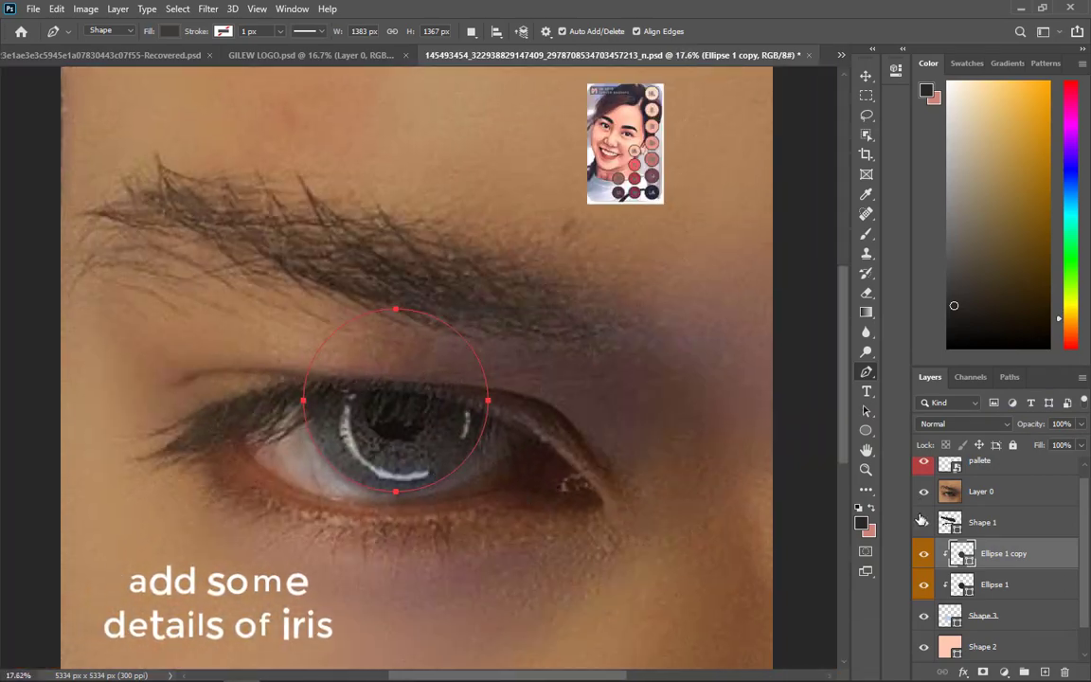
{"action": "left_click", "coordinate": [923, 491]}
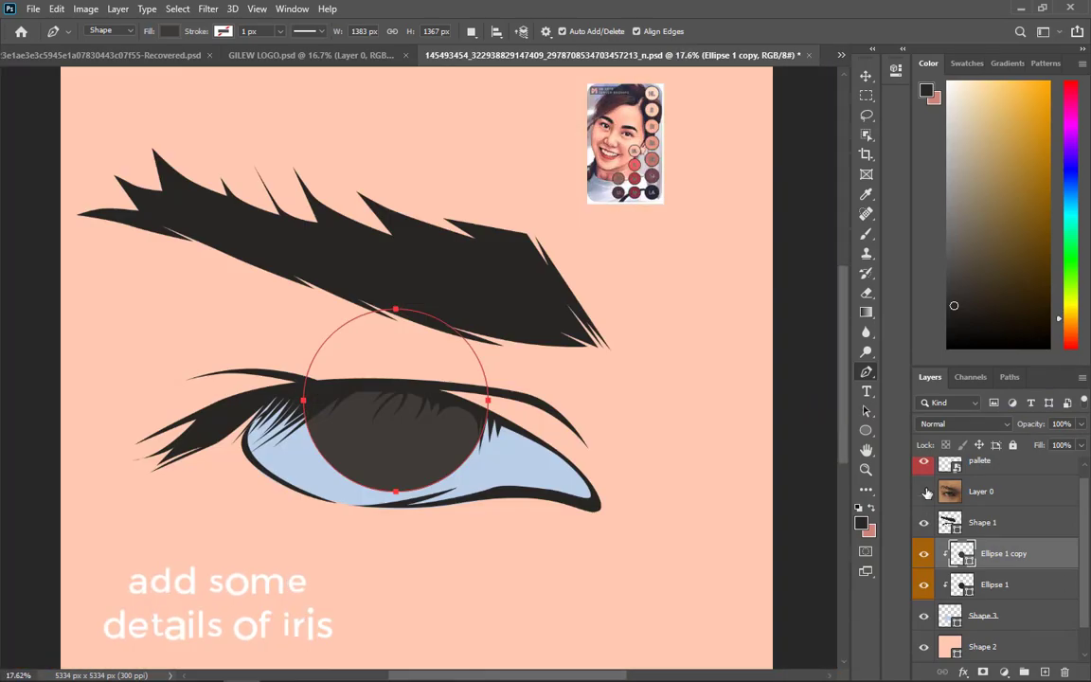
{"action": "key", "text": "ctrl+t"}
{"action": "scroll", "coordinate": [395, 492], "scroll_direction": "up", "scroll_amount": 5, "text": "alt"}
{"action": "left_click_drag", "start_coordinate": [396, 484], "coordinate": [398, 477]}
{"action": "key", "text": "Return"}
- Add a layer mask to the Ellipse 1 copy and reduce the brush size to 400 px
{"action": "key", "text": "b"}
{"action": "left_click", "coordinate": [990, 648]}
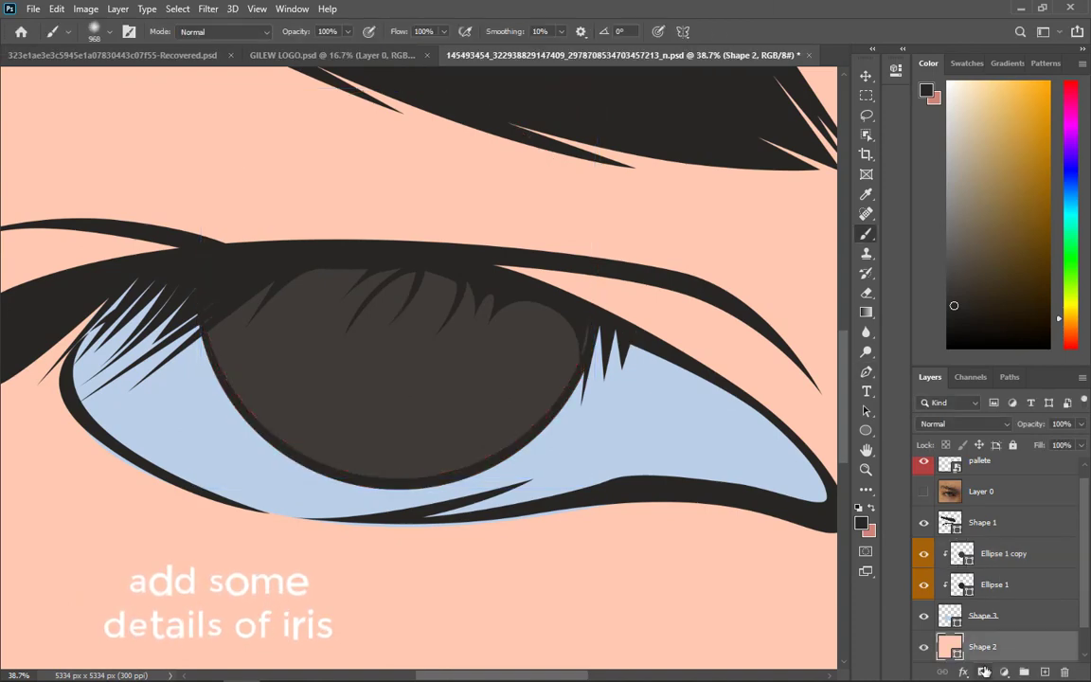
{"action": "left_click", "coordinate": [1033, 563]}
{"action": "left_click", "coordinate": [983, 671]}
{"action": "scroll", "coordinate": [414, 287], "scroll_direction": "down", "scroll_amount": 5, "text": "alt"}
{"action": "key", "text": "bracketleft"}
{"action": "key", "text": "bracketleft"}
{"action": "key", "text": "bracketleft"}
{"action": "key", "text": "bracketleft"}
{"action": "key", "text": "bracketleft"}
{"action": "key", "text": "bracketleft"}
- Mask out a round pupil in the Ellipse 1 copy with a hard round brush, placed according to the reference photo
{"action": "right_click", "coordinate": [595, 287]}
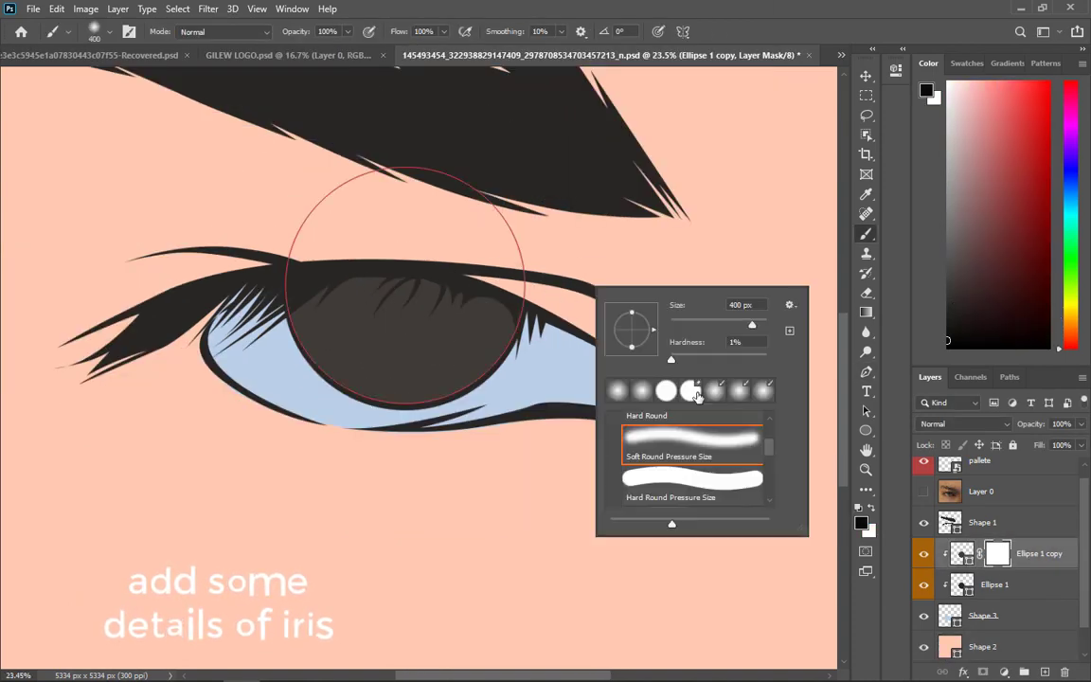
{"action": "left_click", "coordinate": [696, 395]}
{"action": "left_click", "coordinate": [451, 316]}
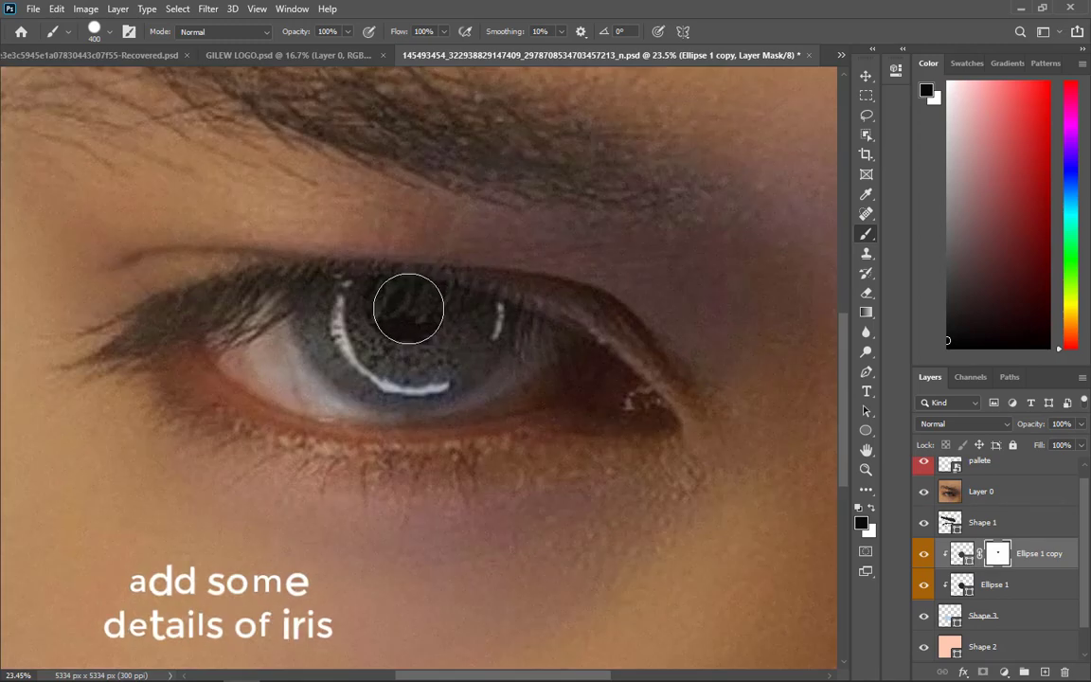
{"action": "left_click_drag", "start_coordinate": [408, 309], "coordinate": [410, 298]}
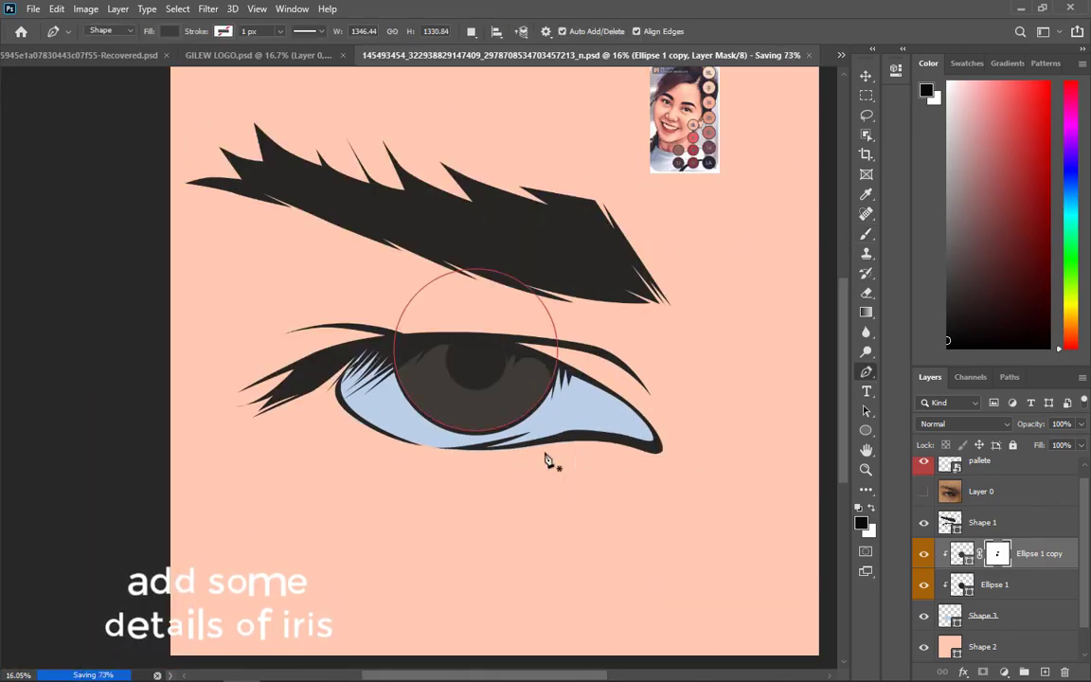
- Hide the reference photo, recolor the Ellipse 1 copy to the lighter grey 66615e and save the document
{"action": "scroll", "coordinate": [550, 458], "scroll_direction": "down", "scroll_amount": 3}
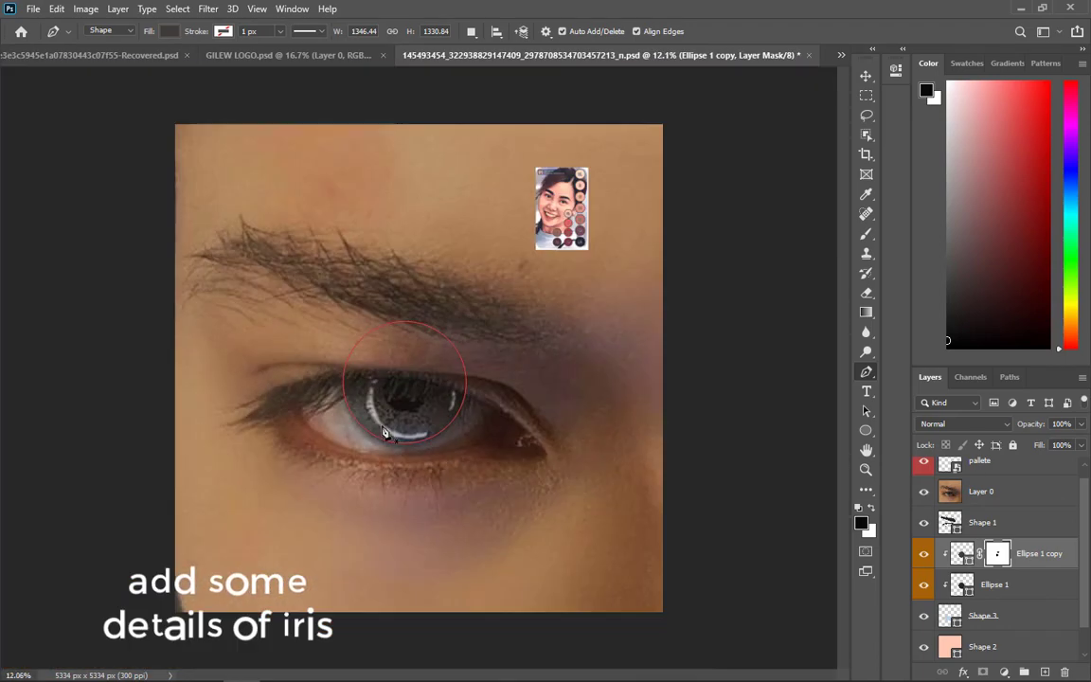
{"action": "scroll", "coordinate": [462, 398], "scroll_direction": "up", "scroll_amount": 3}
{"action": "mouse_move", "coordinate": [462, 398]}
{"action": "left_mouse_down"}
{"action": "mouse_move", "coordinate": [344, 516]}
{"action": "mouse_move", "coordinate": [336, 554]}
{"action": "mouse_move", "coordinate": [367, 516]}
{"action": "left_mouse_up"}
{"action": "left_click", "coordinate": [924, 491]}
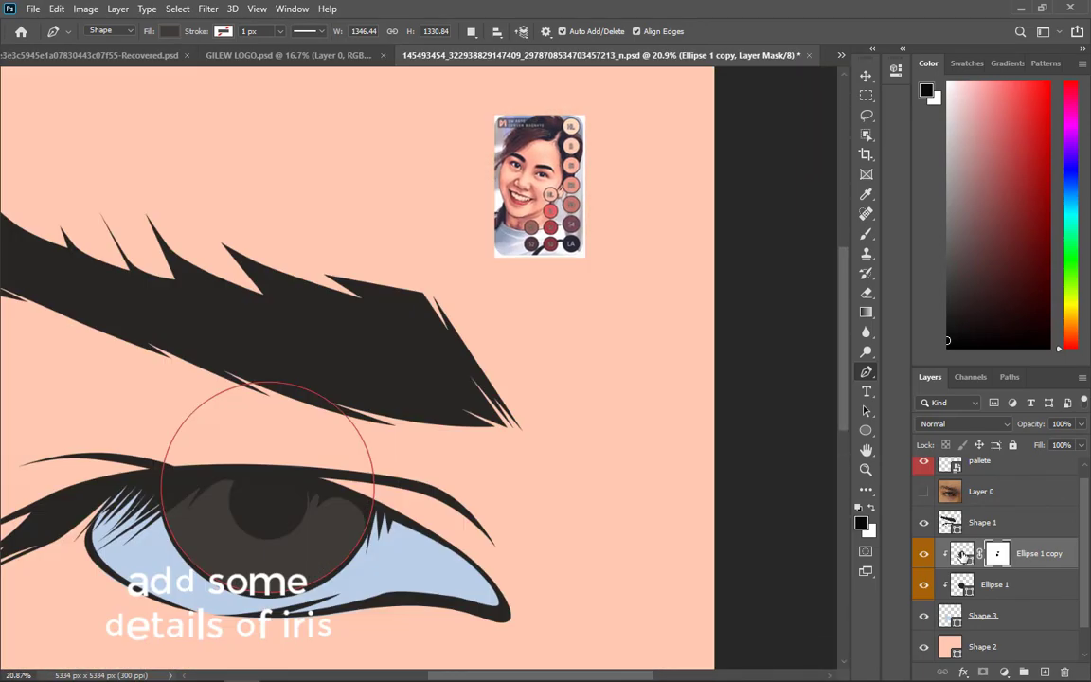
{"action": "double_click", "coordinate": [961, 554]}
{"action": "left_click", "coordinate": [707, 516]}
{"action": "left_click", "coordinate": [964, 395]}
{"action": "scroll", "coordinate": [306, 483], "scroll_direction": "down", "scroll_amount": 2}
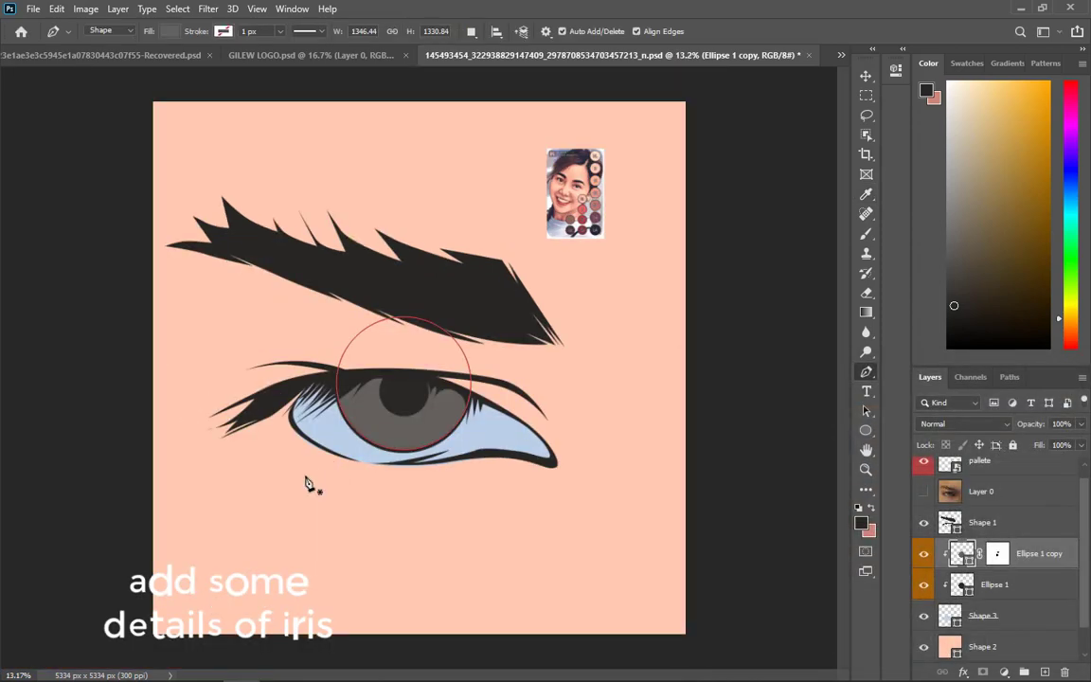
{"action": "scroll", "coordinate": [327, 464], "scroll_direction": "up", "scroll_amount": 2}
{"action": "scroll", "coordinate": [961, 492], "scroll_direction": "up", "scroll_amount": 1}
{"action": "scroll", "coordinate": [354, 435], "scroll_direction": "down", "scroll_amount": 3}
{"action": "key", "text": "ctrl+s"}
- Show Layer 0 and trace the long curved highlight beside and below the pupil as a closed pen shape about 684 × 570 px
{"action": "scroll", "coordinate": [479, 377], "scroll_direction": "up", "scroll_amount": 6}
{"action": "left_click_drag", "start_coordinate": [479, 378], "coordinate": [690, 336]}
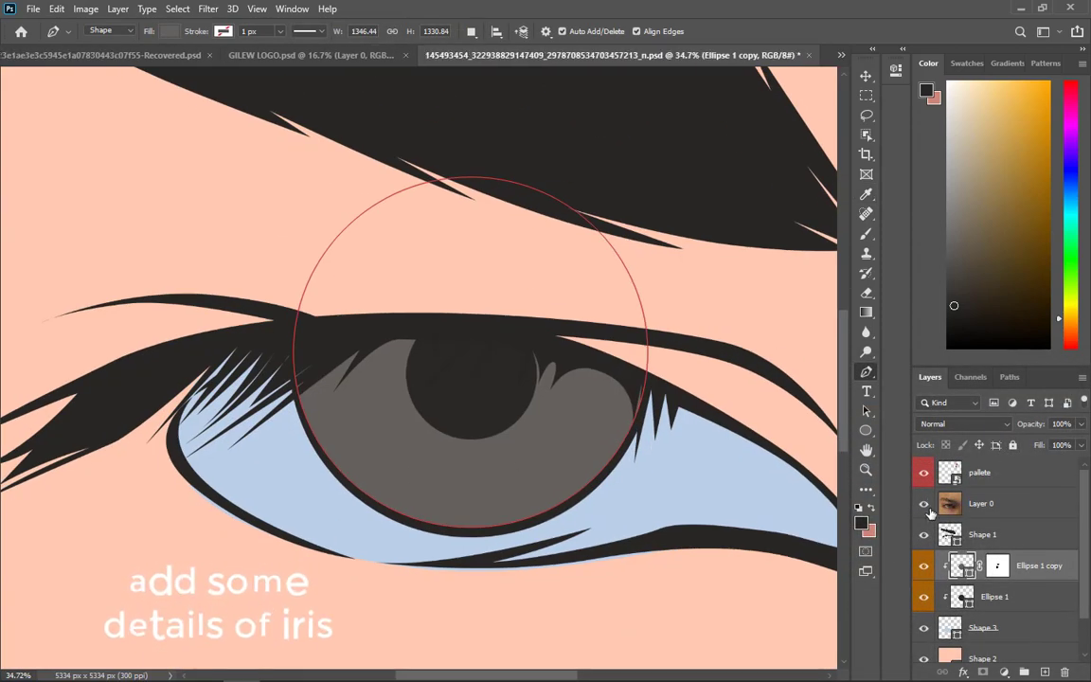
{"action": "left_click", "coordinate": [925, 504]}
{"action": "scroll", "coordinate": [383, 389], "scroll_direction": "up", "scroll_amount": 4}
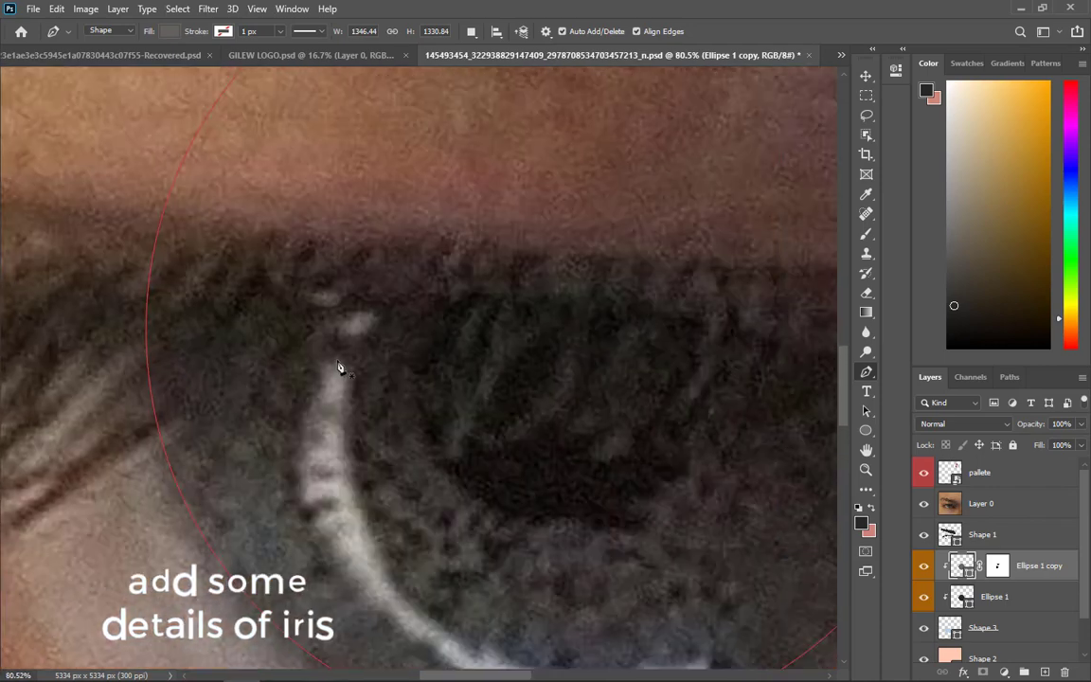
{"action": "left_click", "coordinate": [337, 359]}
{"action": "left_click_drag", "start_coordinate": [318, 385], "coordinate": [316, 396]}
{"action": "left_click_drag", "start_coordinate": [299, 456], "coordinate": [254, 356]}
{"action": "left_click", "coordinate": [251, 346]}
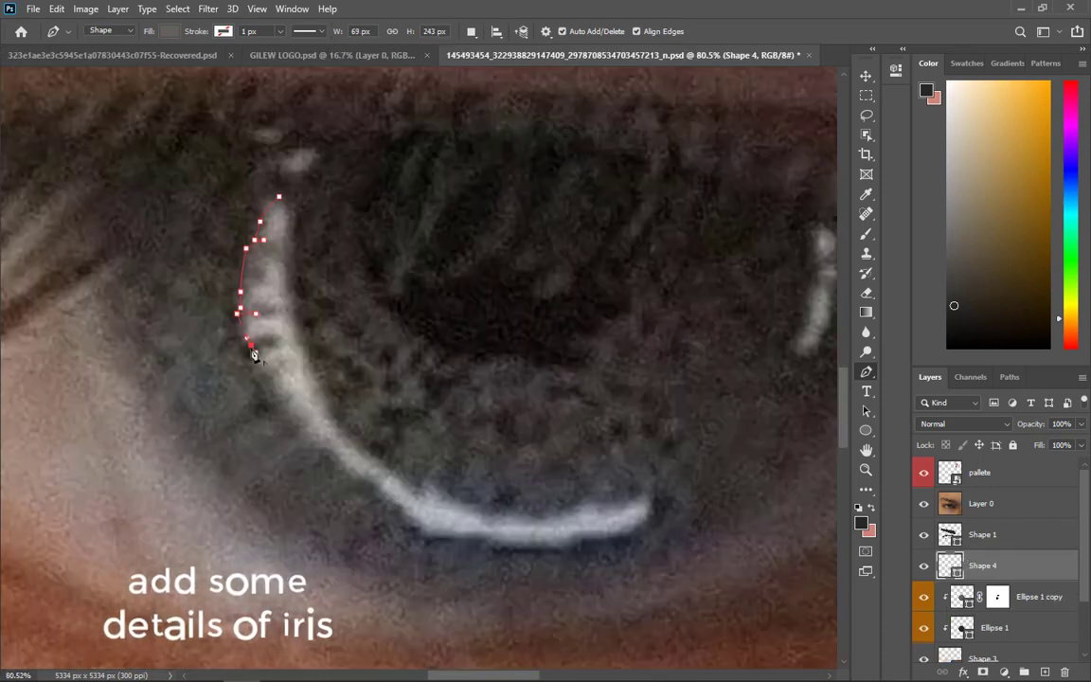
{"action": "left_click_drag", "start_coordinate": [283, 403], "coordinate": [291, 411]}
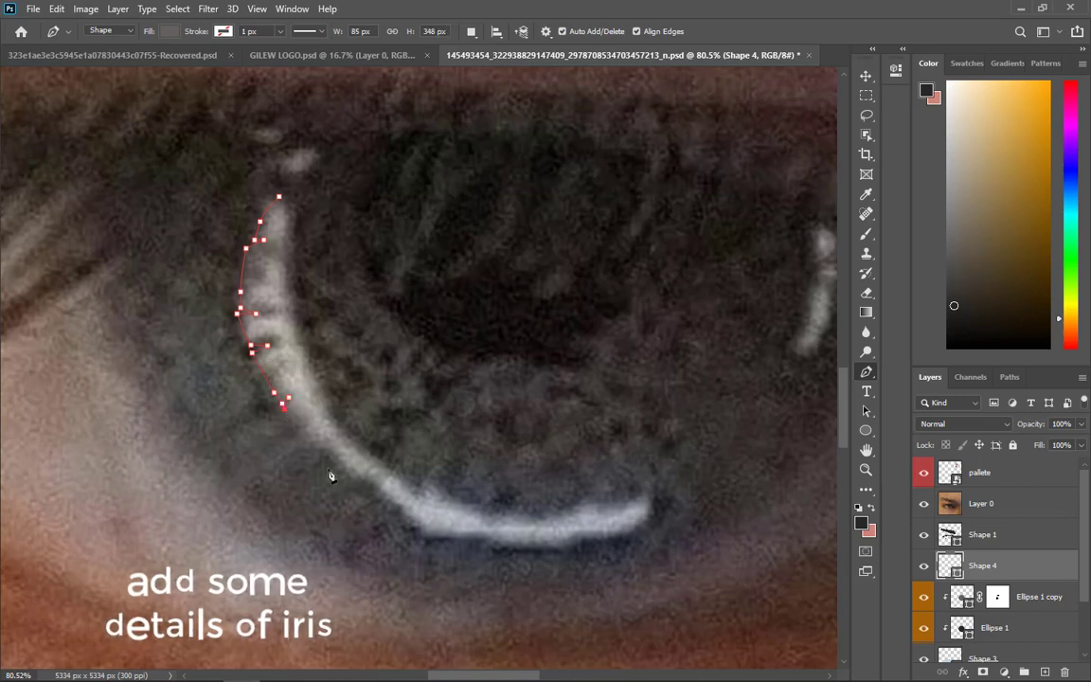
{"action": "left_click_drag", "start_coordinate": [628, 528], "coordinate": [653, 492]}
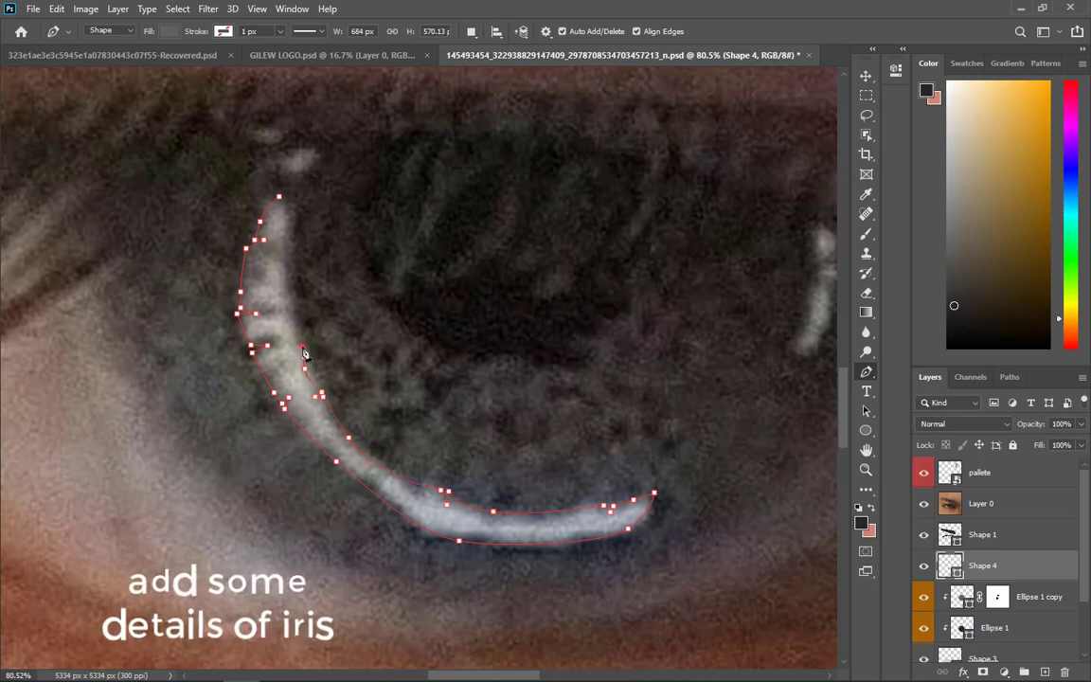
{"action": "left_click_drag", "start_coordinate": [260, 276], "coordinate": [311, 374]}
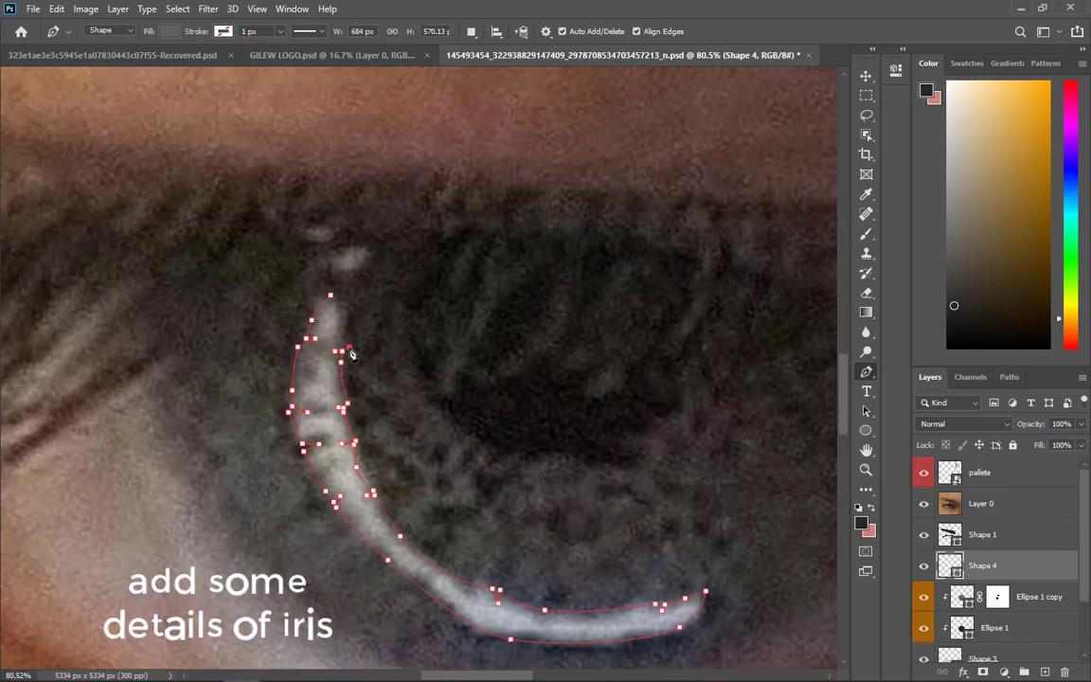
{"action": "left_click", "coordinate": [347, 300]}
{"action": "left_click", "coordinate": [331, 295]}
- Trace the short highlight on the opposite side of the iris as a second closed path in the Shape 4 layer
{"action": "left_click_drag", "start_coordinate": [613, 400], "coordinate": [545, 390]}
{"action": "left_click_drag", "start_coordinate": [631, 515], "coordinate": [396, 499]}
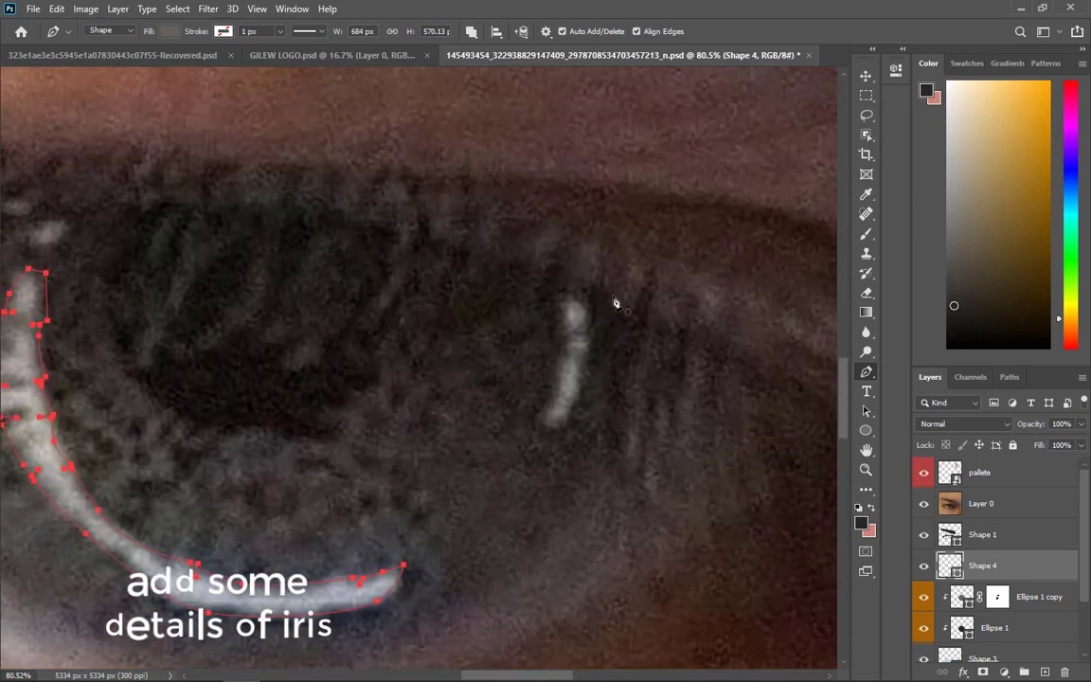
{"action": "left_click", "coordinate": [561, 300]}
{"action": "left_click_drag", "start_coordinate": [568, 336], "coordinate": [579, 338]}
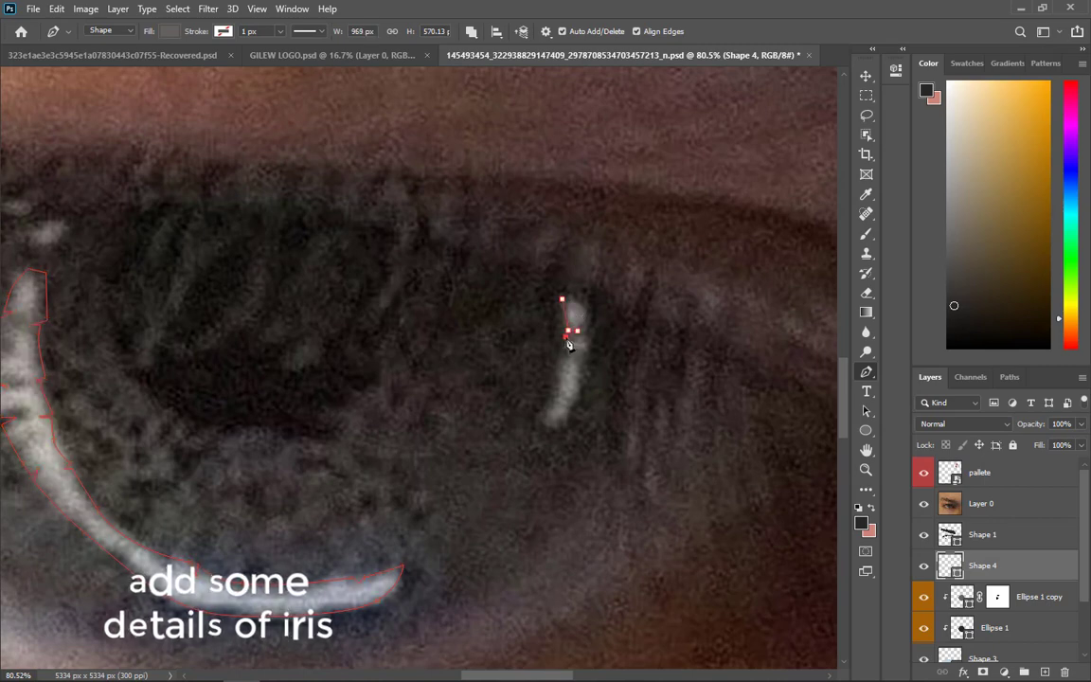
{"action": "left_click", "coordinate": [540, 422]}
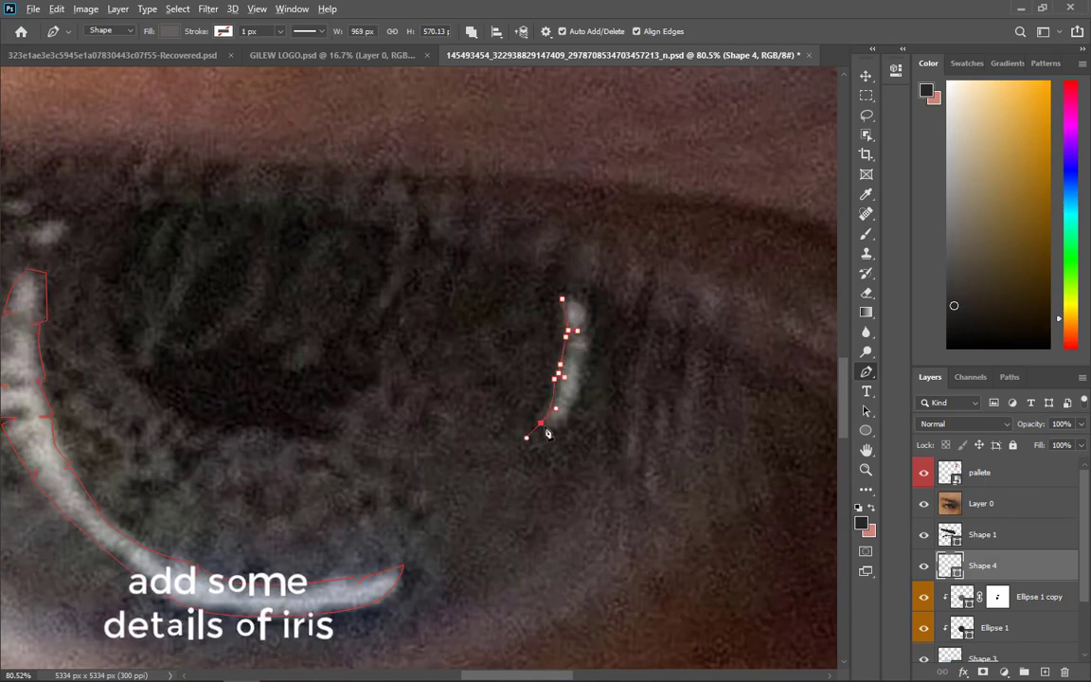
{"action": "left_click", "coordinate": [568, 422]}
{"action": "left_click", "coordinate": [588, 366]}
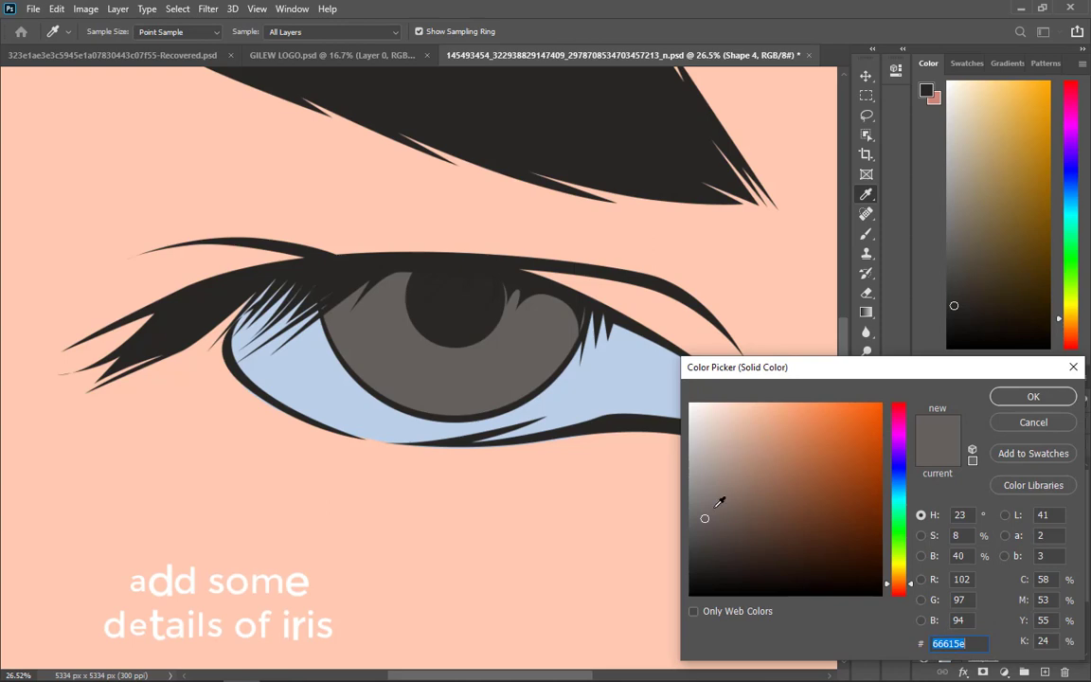
- Fill the Shape 4 highlights with a light pinkish grey and compare them with the reference photo
{"action": "mouse_move", "coordinate": [717, 505]}
{"action": "left_mouse_down"}
{"action": "mouse_move", "coordinate": [699, 469]}
{"action": "mouse_move", "coordinate": [703, 434]}
{"action": "left_mouse_up"}
{"action": "left_click", "coordinate": [1011, 400]}
{"action": "left_click", "coordinate": [926, 504]}
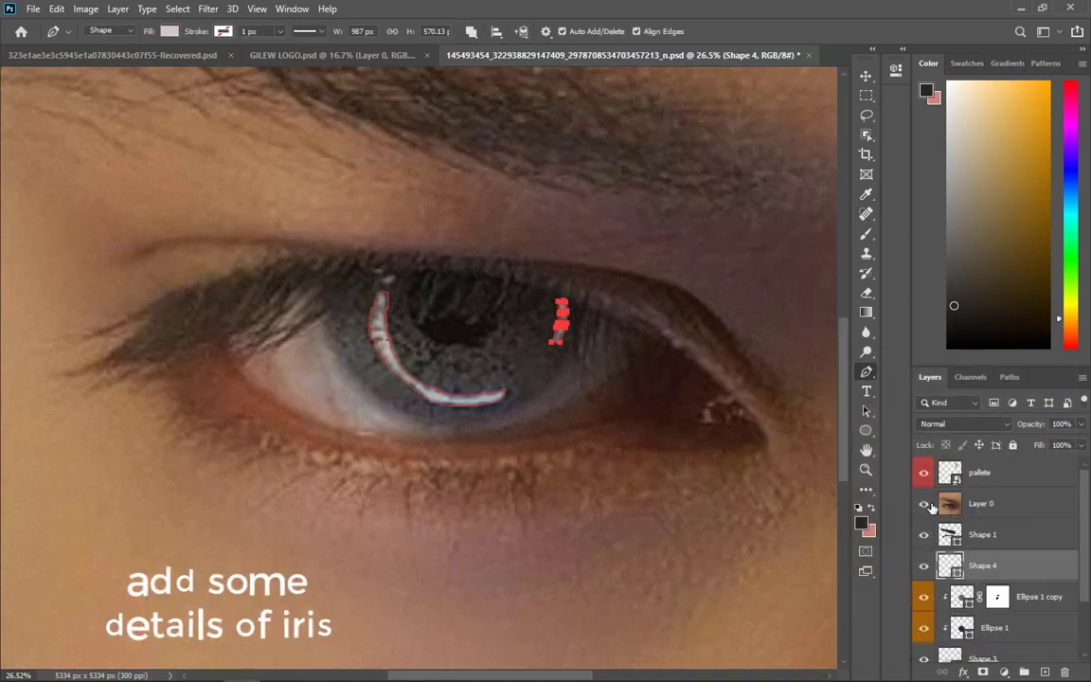
{"action": "left_click", "coordinate": [925, 504]}
- Duplicate the masked Ellipse 1 copy layer and fill the duplicate with a very light grey
{"action": "right_click", "coordinate": [1058, 605]}
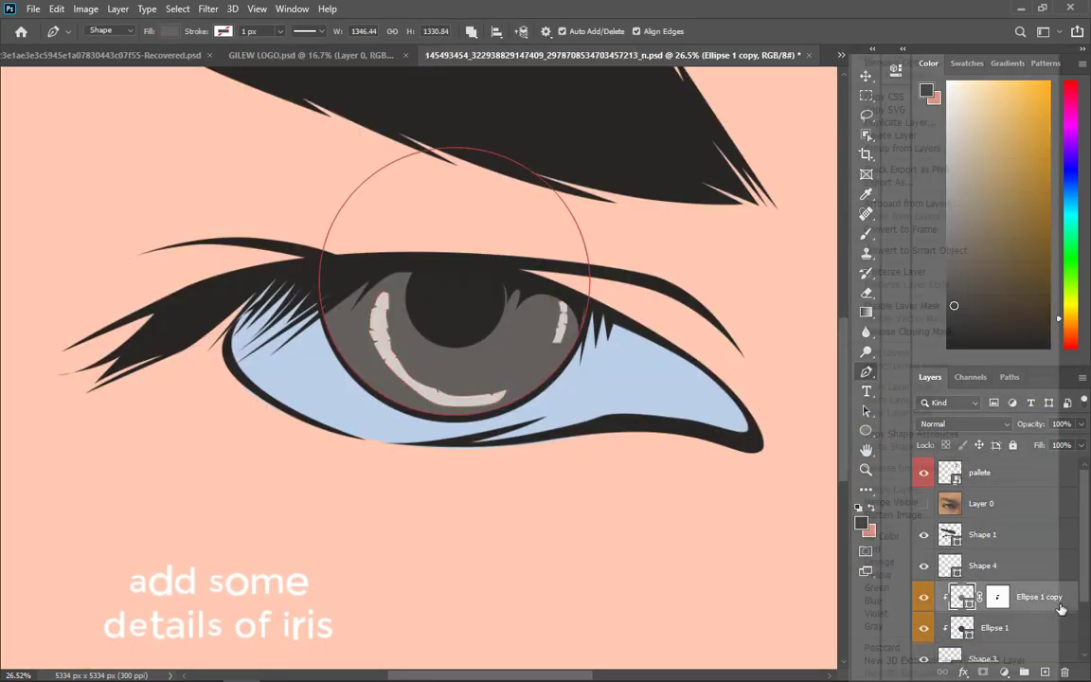
{"action": "left_click", "coordinate": [960, 124]}
{"action": "key", "text": "Return"}
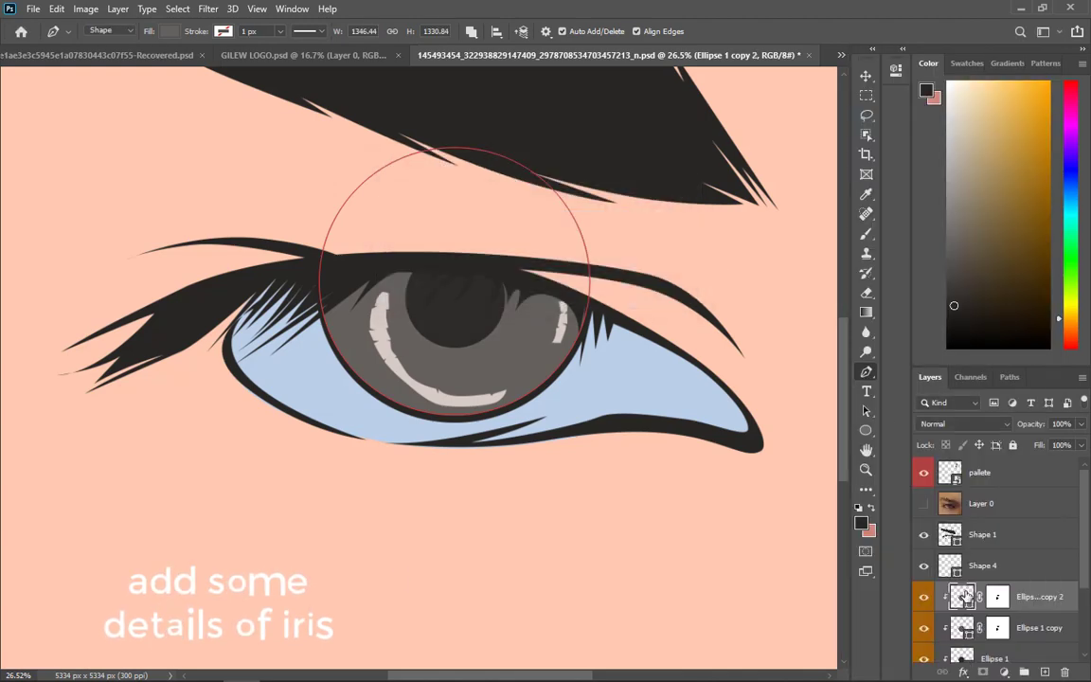
{"action": "double_click", "coordinate": [963, 594]}
{"action": "left_click_drag", "start_coordinate": [721, 512], "coordinate": [691, 431]}
{"action": "left_click", "coordinate": [1040, 394]}
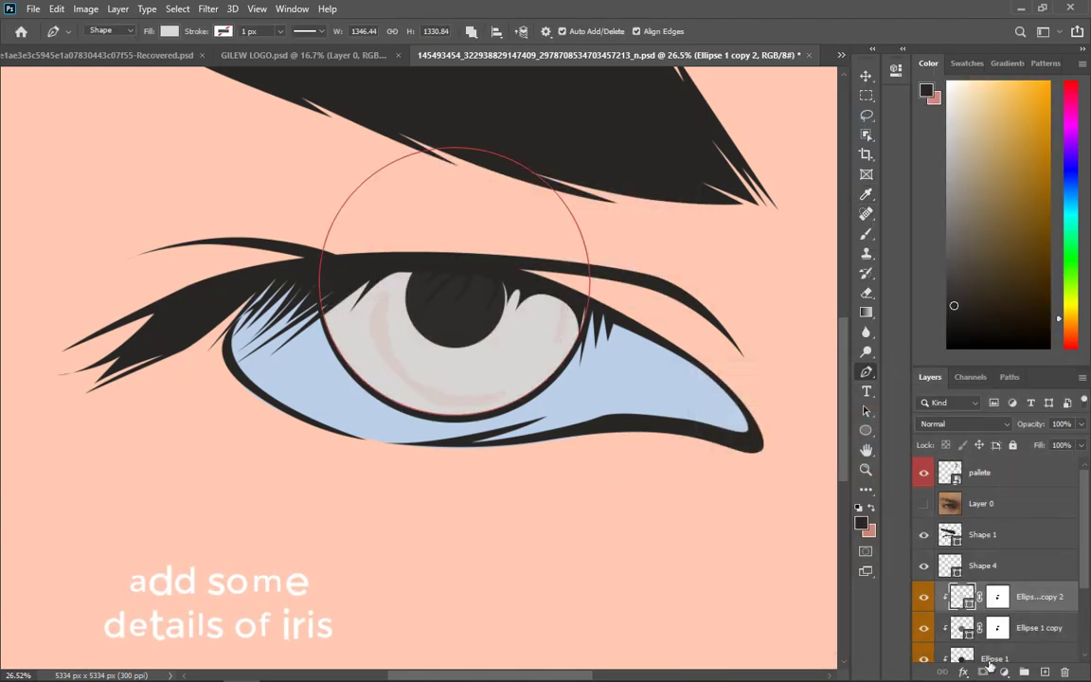
- Fade the upper part of the light grey ellipse on its layer mask with a large soft round brush
{"action": "left_click", "coordinate": [997, 598]}
{"action": "key", "text": "b"}
{"action": "left_click_drag", "start_coordinate": [355, 256], "coordinate": [393, 263]}
{"action": "right_click", "coordinate": [297, 205]}
{"action": "left_click", "coordinate": [470, 325]}
{"action": "left_click", "coordinate": [558, 161]}
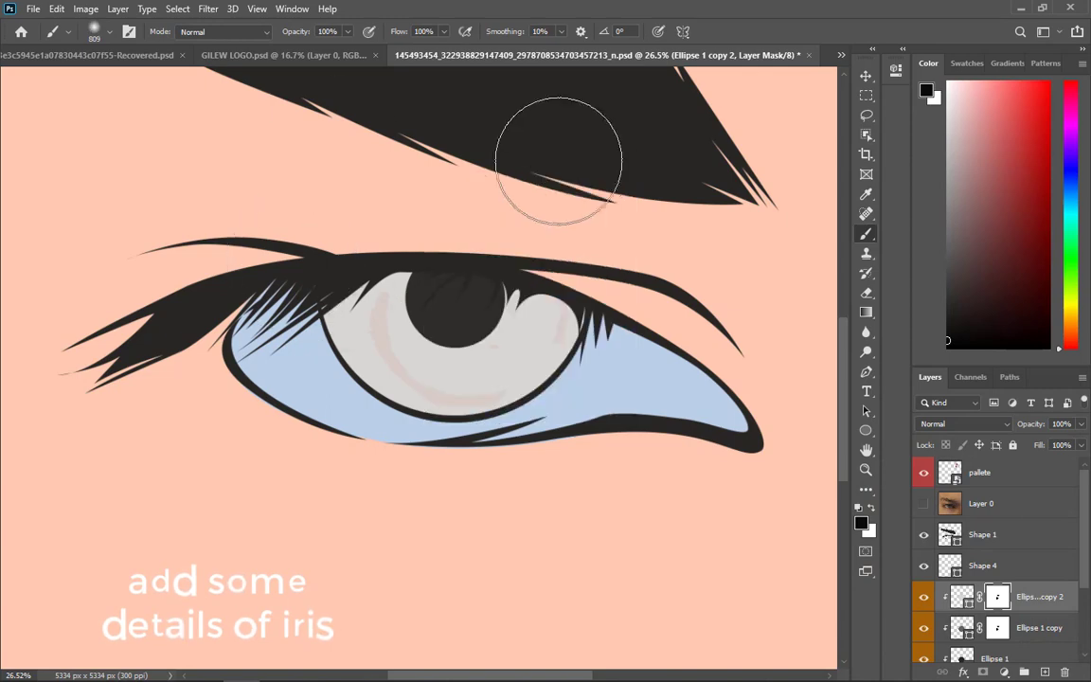
{"action": "mouse_move", "coordinate": [463, 231]}
{"action": "left_mouse_down"}
{"action": "mouse_move", "coordinate": [479, 251]}
{"action": "mouse_move", "coordinate": [502, 231]}
{"action": "left_mouse_up"}
{"action": "scroll", "coordinate": [510, 275], "scroll_direction": "down", "scroll_amount": 3}
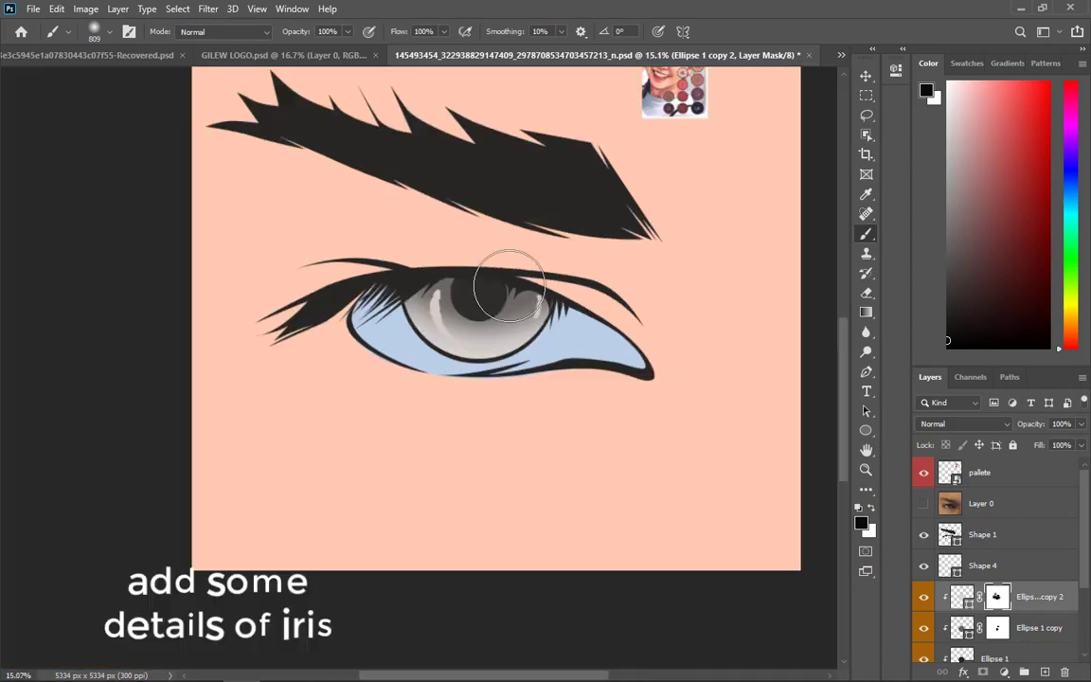
- Lower the opacity of the Ellipse 1 copy 2 layer to 58%
{"action": "scroll", "coordinate": [510, 286], "scroll_direction": "down", "scroll_amount": 3}
{"action": "left_click", "coordinate": [1081, 425]}
{"action": "left_click_drag", "start_coordinate": [1081, 443], "coordinate": [1050, 444]}
{"action": "scroll", "coordinate": [391, 381], "scroll_direction": "up", "scroll_amount": 3}
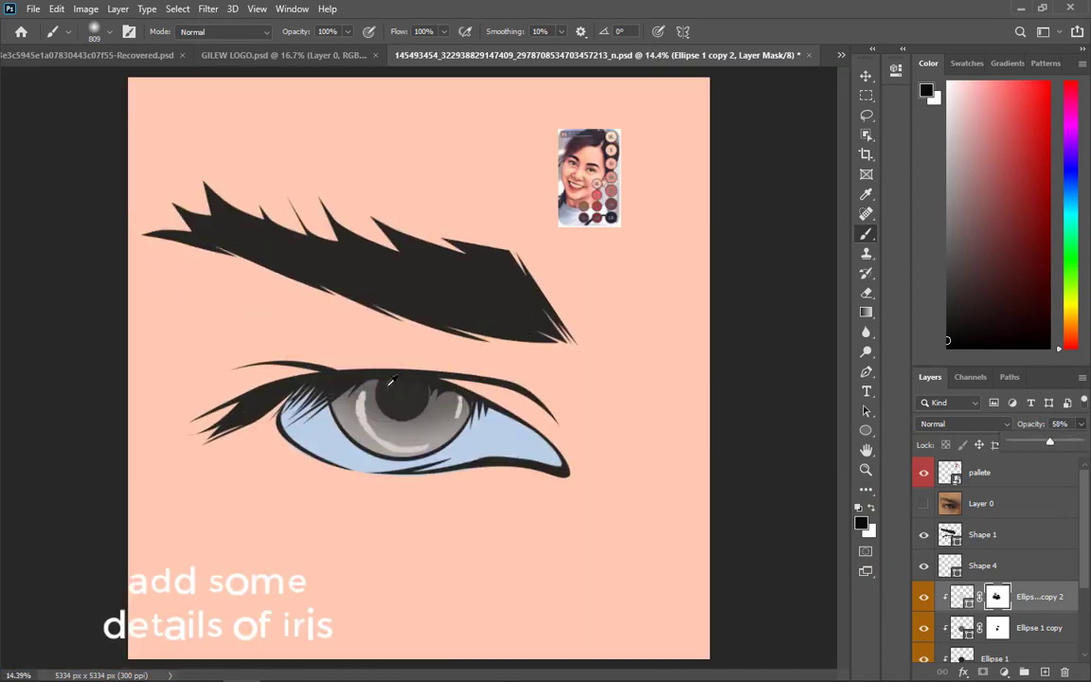
{"action": "scroll", "coordinate": [413, 377], "scroll_direction": "down", "scroll_amount": 4}
{"action": "scroll", "coordinate": [426, 435], "scroll_direction": "up", "scroll_amount": 3}
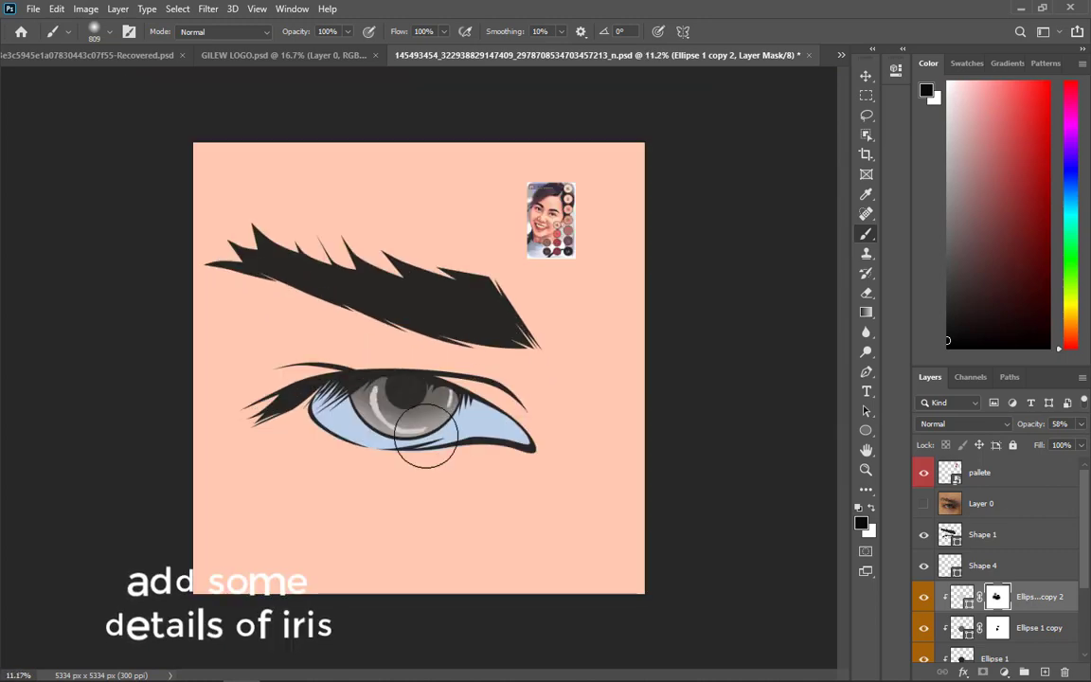
- Start a pen shape over the iris, running along the side of the pupil with a small notch beneath it
{"action": "key", "text": "p"}
{"action": "scroll", "coordinate": [426, 435], "scroll_direction": "up", "scroll_amount": 5}
{"action": "left_click", "coordinate": [923, 503]}
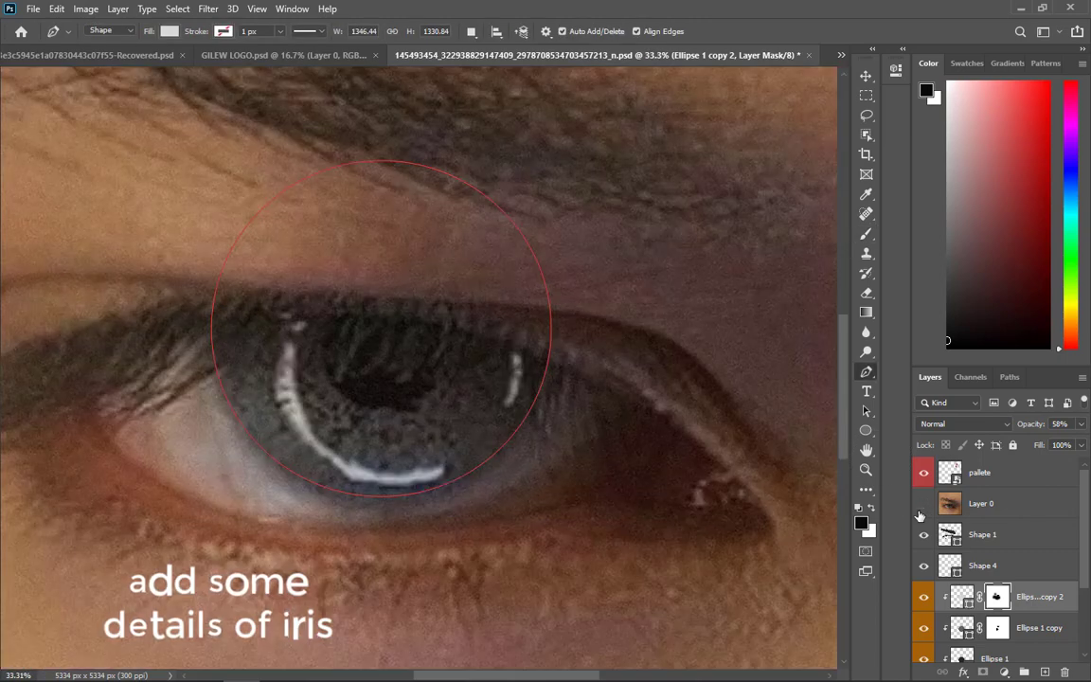
{"action": "left_click", "coordinate": [919, 513]}
{"action": "left_click", "coordinate": [233, 379]}
{"action": "left_click", "coordinate": [309, 323]}
{"action": "left_click_drag", "start_coordinate": [331, 404], "coordinate": [355, 416]}
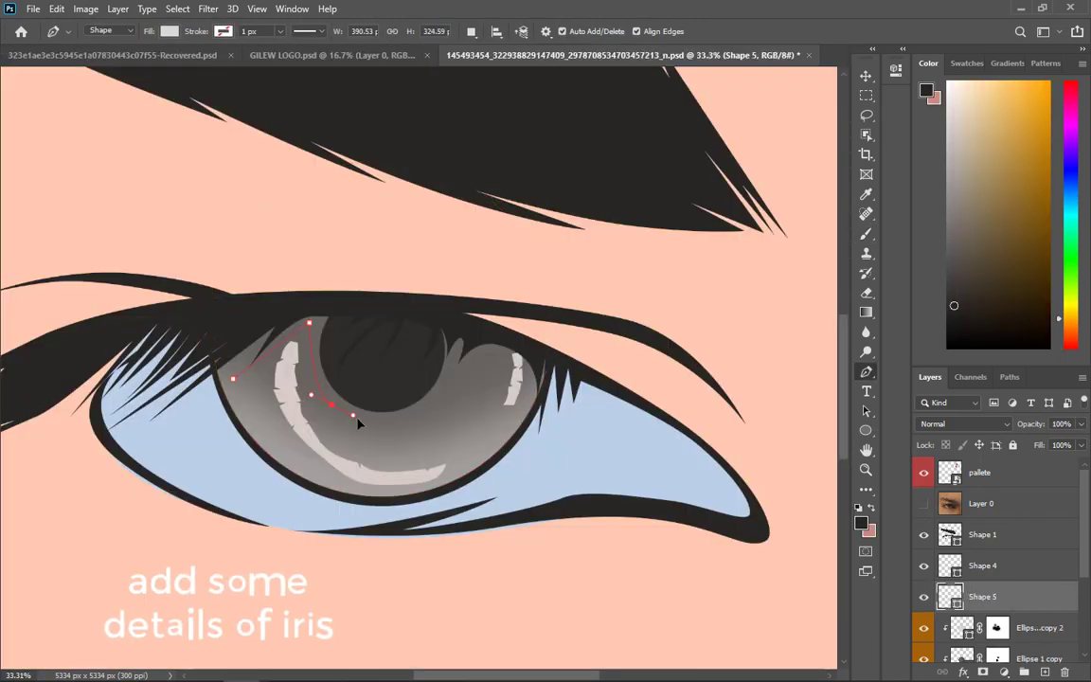
{"action": "left_click", "coordinate": [358, 419]}
{"action": "left_click", "coordinate": [363, 412]}
{"action": "left_click", "coordinate": [360, 425]}
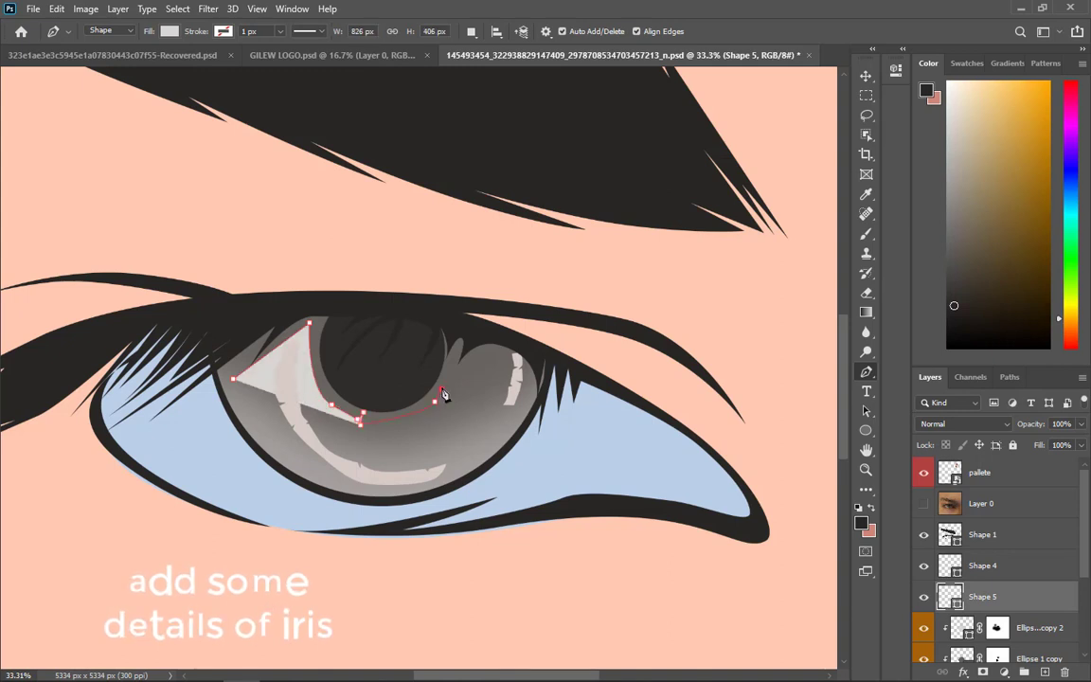
- Continue the shape past the pupil with a second notch and close it along the lower iris rim, about 1235 × 699 px
{"action": "left_click", "coordinate": [441, 380]}
{"action": "left_click", "coordinate": [448, 382]}
{"action": "left_click", "coordinate": [462, 333]}
{"action": "left_click_drag", "start_coordinate": [545, 373], "coordinate": [546, 390]}
{"action": "left_click_drag", "start_coordinate": [483, 466], "coordinate": [443, 491]}
{"action": "left_click_drag", "start_coordinate": [303, 479], "coordinate": [244, 438]}
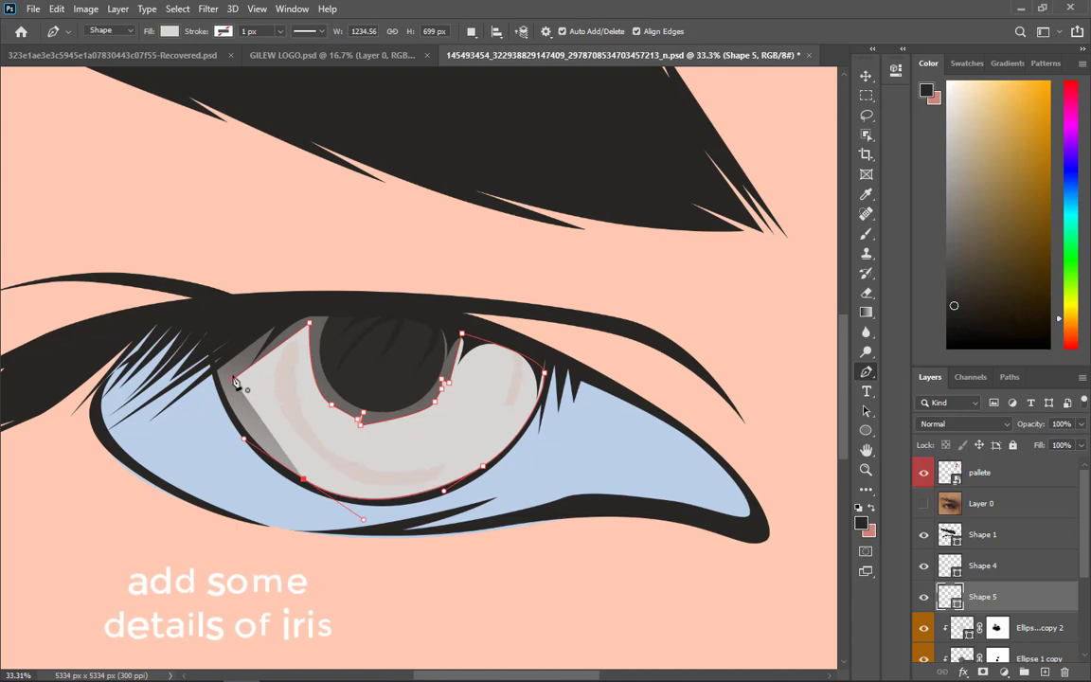
{"action": "left_click", "coordinate": [235, 381]}
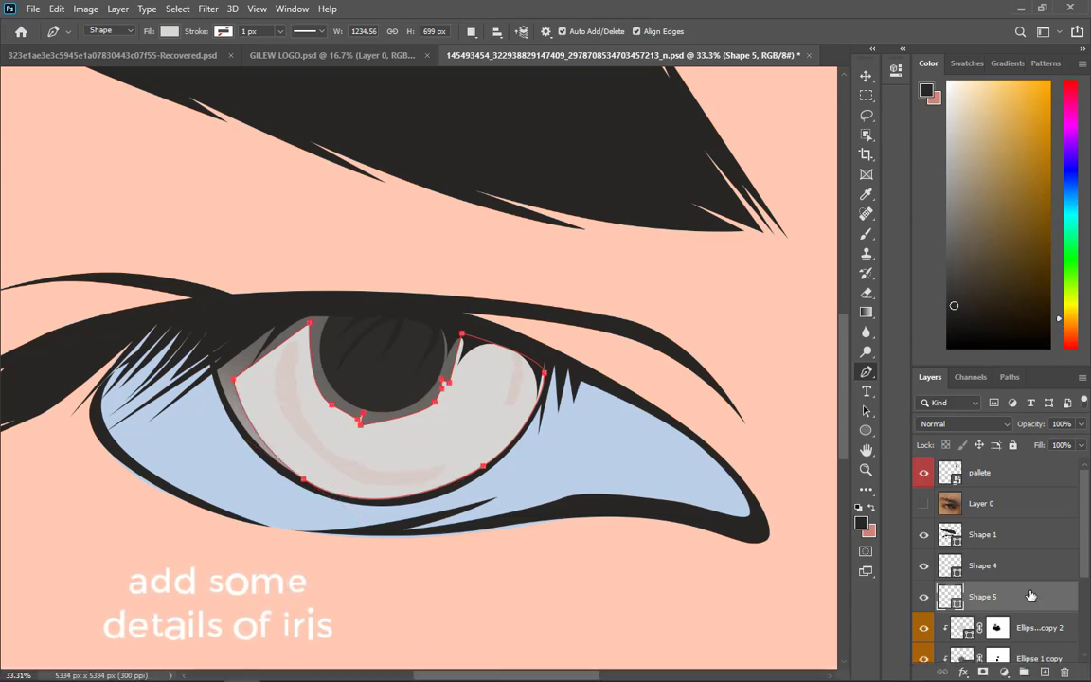
- Clip Shape 5 to the iris layers, add a layer mask and fade the shape's upper part with the soft brush
{"action": "left_click", "coordinate": [995, 609], "text": "alt"}
{"action": "left_click", "coordinate": [983, 672]}
{"action": "key", "text": "b"}
{"action": "scroll", "coordinate": [340, 327], "scroll_direction": "down", "scroll_amount": 2}
{"action": "mouse_move", "coordinate": [301, 263]}
{"action": "left_mouse_down"}
{"action": "mouse_move", "coordinate": [337, 232]}
{"action": "mouse_move", "coordinate": [388, 253]}
{"action": "mouse_move", "coordinate": [531, 225]}
{"action": "mouse_move", "coordinate": [528, 389]}
{"action": "mouse_move", "coordinate": [214, 287]}
{"action": "left_mouse_up"}
{"action": "scroll", "coordinate": [245, 268], "scroll_direction": "down", "scroll_amount": 7}
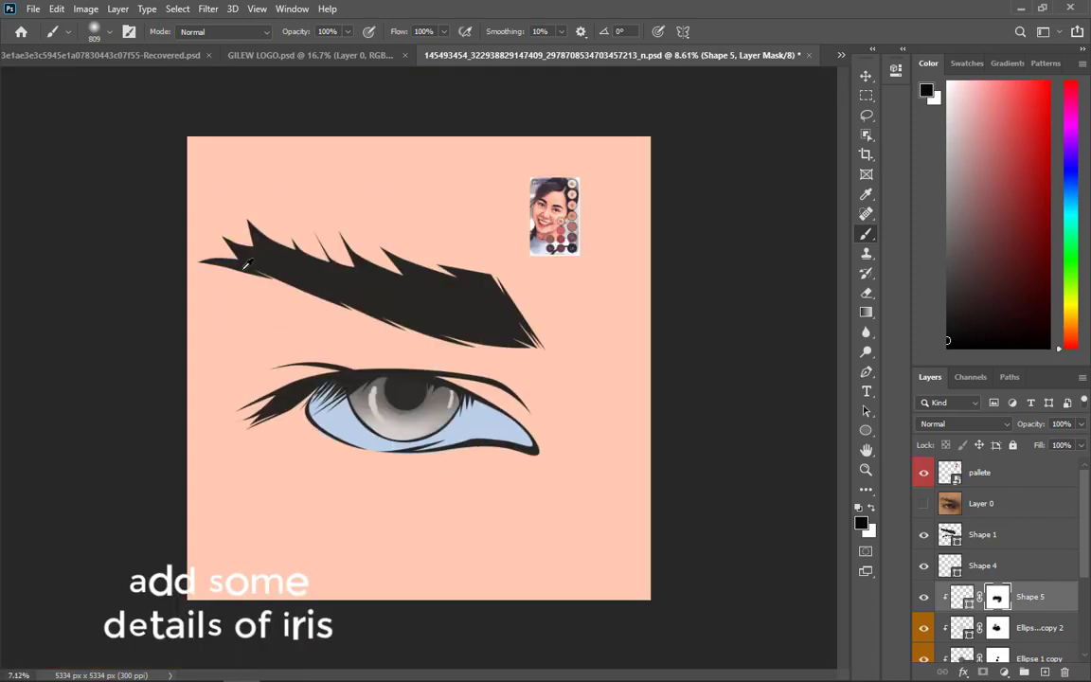
{"action": "scroll", "coordinate": [248, 266], "scroll_direction": "down", "scroll_amount": 3}
- Save the document with the shaded iris
{"action": "key", "text": "ctrl+s"}
{"action": "scroll", "coordinate": [416, 388], "scroll_direction": "up", "scroll_amount": 8}
{"action": "left_click_drag", "start_coordinate": [433, 312], "coordinate": [450, 287]}
{"action": "scroll", "coordinate": [421, 390], "scroll_direction": "down", "scroll_amount": 4}
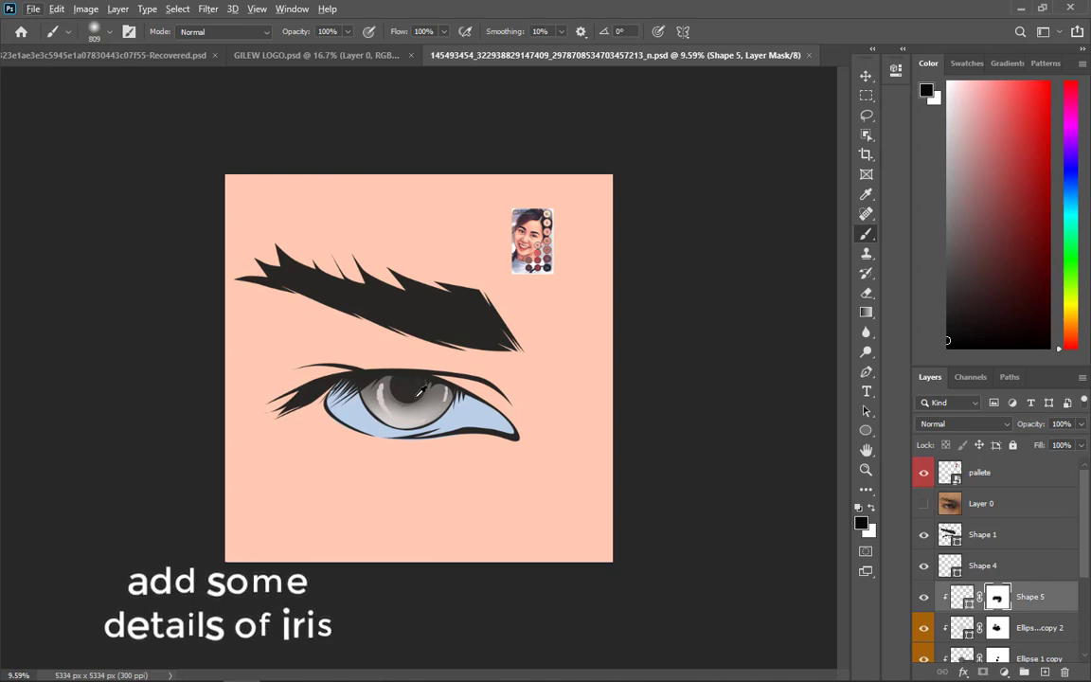
{"action": "scroll", "coordinate": [382, 432], "scroll_direction": "up", "scroll_amount": 8}
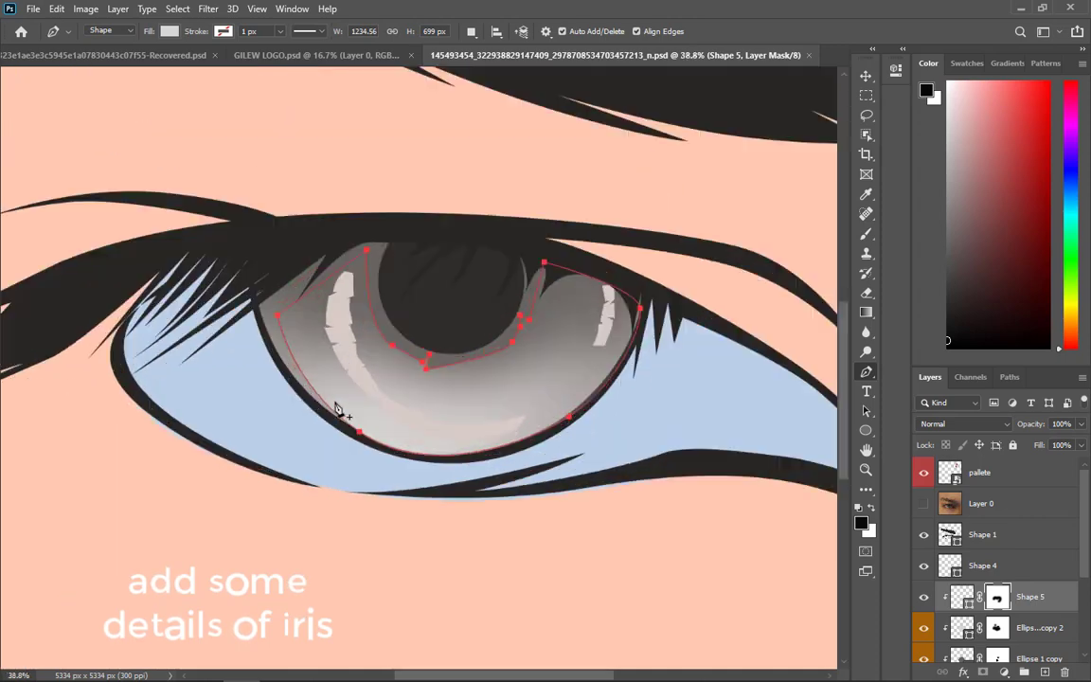
- Recolour the iris highlight shapes on Shape 4 to pure white, ffffff
{"action": "left_click_drag", "start_coordinate": [324, 299], "coordinate": [316, 328]}
{"action": "key", "text": "v"}
{"action": "left_click", "coordinate": [315, 381]}
{"action": "key", "text": "p"}
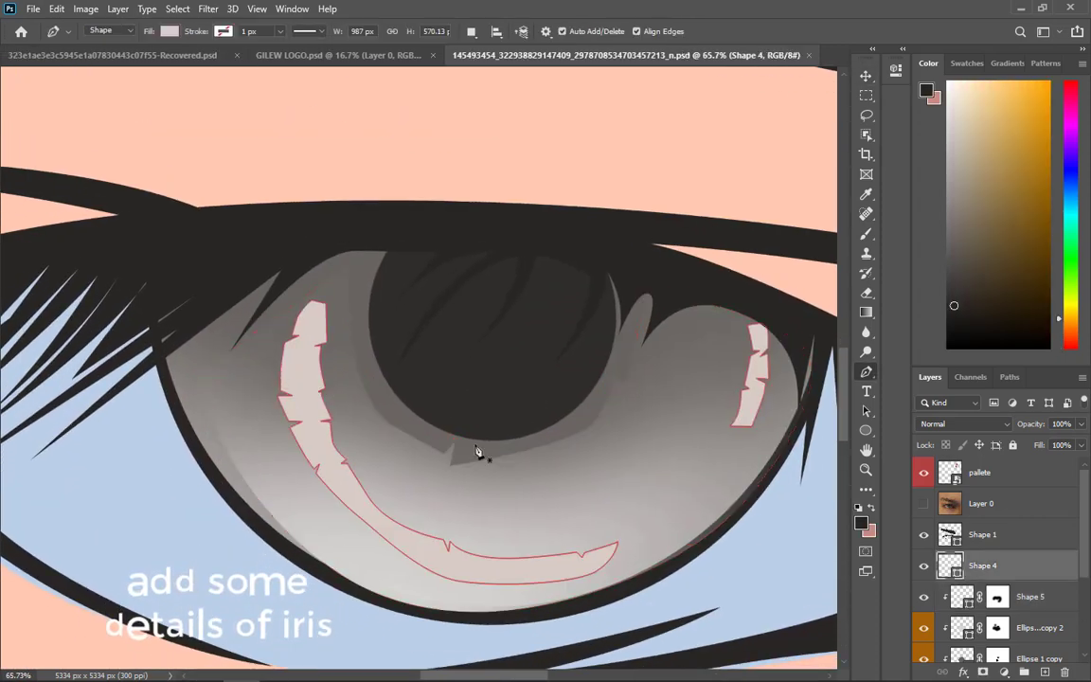
{"action": "double_click", "coordinate": [949, 565]}
{"action": "left_click_drag", "start_coordinate": [703, 422], "coordinate": [684, 384]}
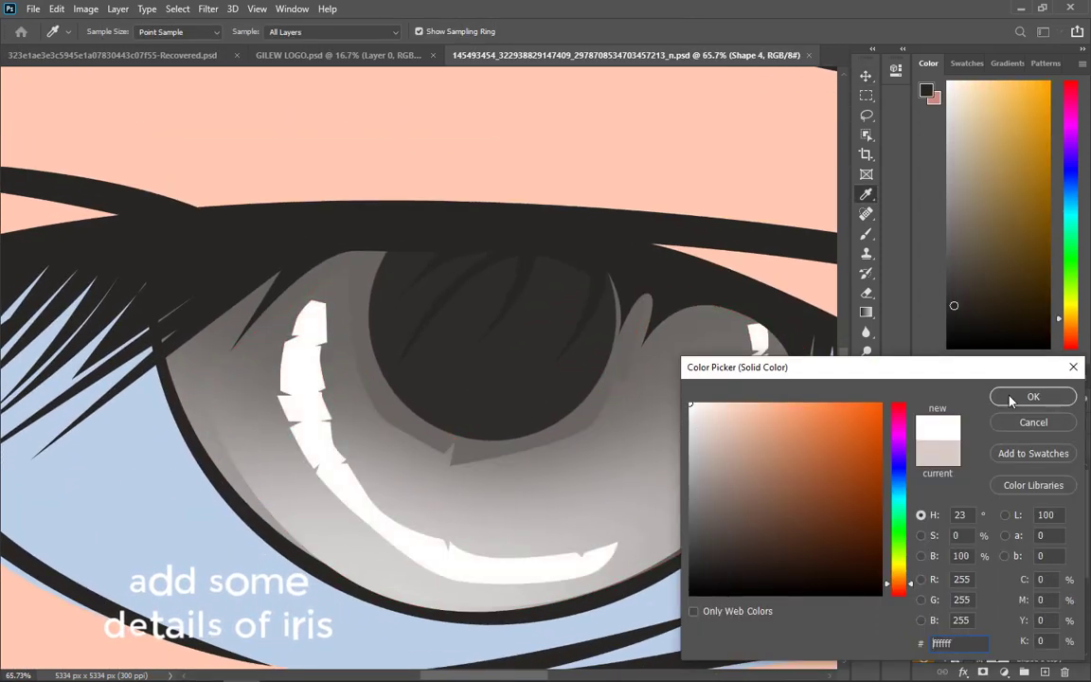
{"action": "left_click", "coordinate": [1012, 397]}
- Add a layer mask to Shape 4 and fade parts of both iris highlights with the soft black brush
{"action": "left_click", "coordinate": [983, 672]}
{"action": "key", "text": "b"}
{"action": "mouse_move", "coordinate": [447, 346]}
{"action": "left_mouse_down"}
{"action": "mouse_move", "coordinate": [338, 365]}
{"action": "mouse_move", "coordinate": [308, 356]}
{"action": "left_mouse_up"}
{"action": "mouse_move", "coordinate": [327, 270]}
{"action": "left_mouse_down"}
{"action": "mouse_move", "coordinate": [384, 343]}
{"action": "mouse_move", "coordinate": [391, 422]}
{"action": "mouse_move", "coordinate": [577, 492]}
{"action": "mouse_move", "coordinate": [644, 530]}
{"action": "mouse_move", "coordinate": [694, 464]}
{"action": "left_mouse_up"}
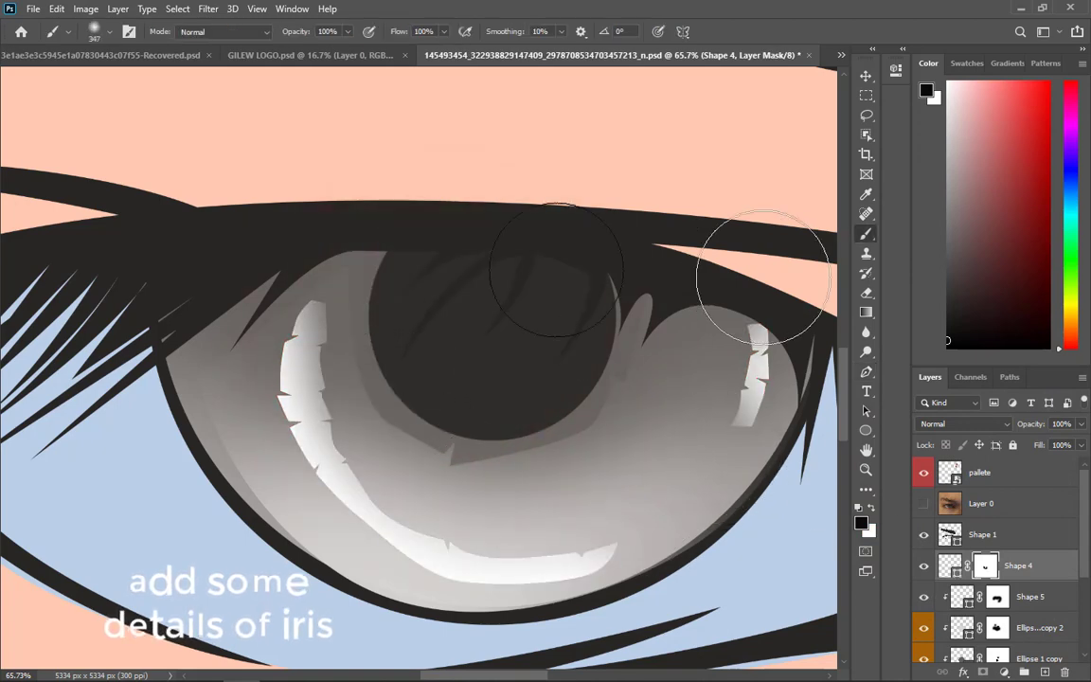
- Save the document with the faded iris highlights
{"action": "scroll", "coordinate": [392, 417], "scroll_direction": "down", "scroll_amount": 6}
{"action": "scroll", "coordinate": [392, 417], "scroll_direction": "down", "scroll_amount": 4}
{"action": "scroll", "coordinate": [396, 392], "scroll_direction": "up", "scroll_amount": 5}
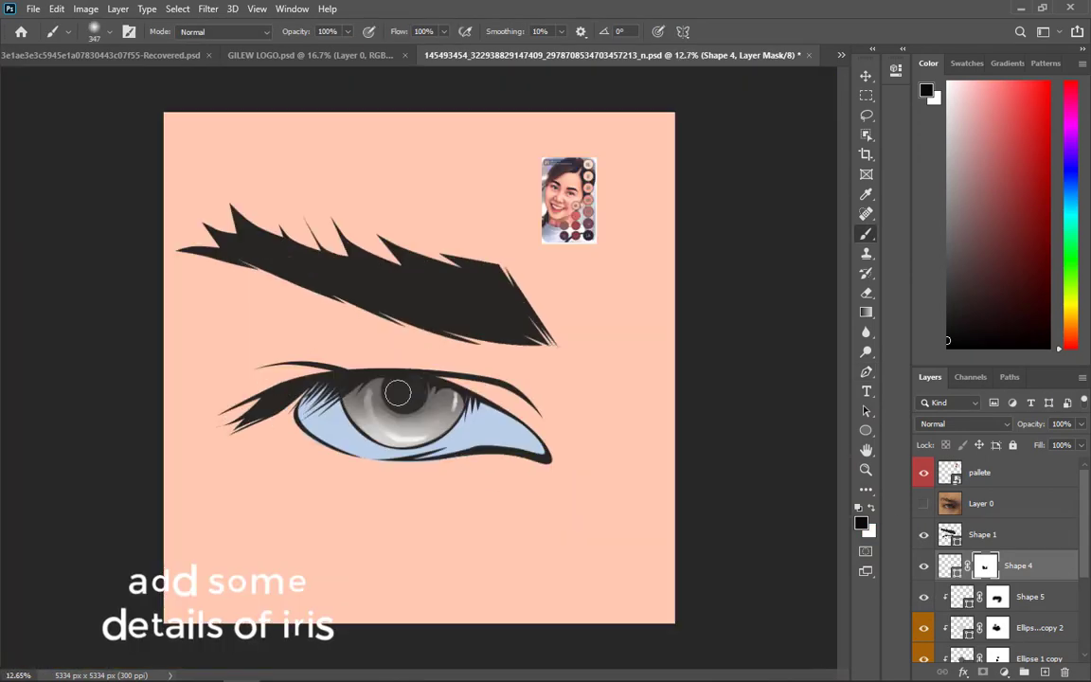
{"action": "key", "text": "ctrl+s"}
- Paint white on the Shape 4 mask with a 2970 px soft brush to bring the highlights back
{"action": "left_click_drag", "start_coordinate": [297, 428], "coordinate": [548, 445]}
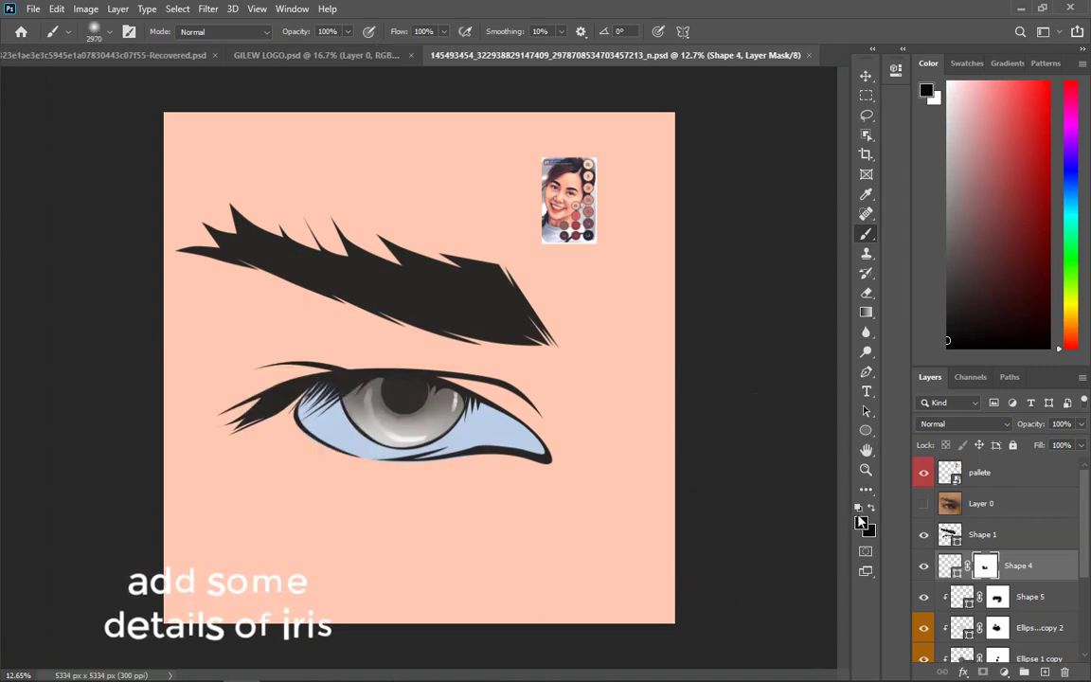
{"action": "key", "text": "x"}
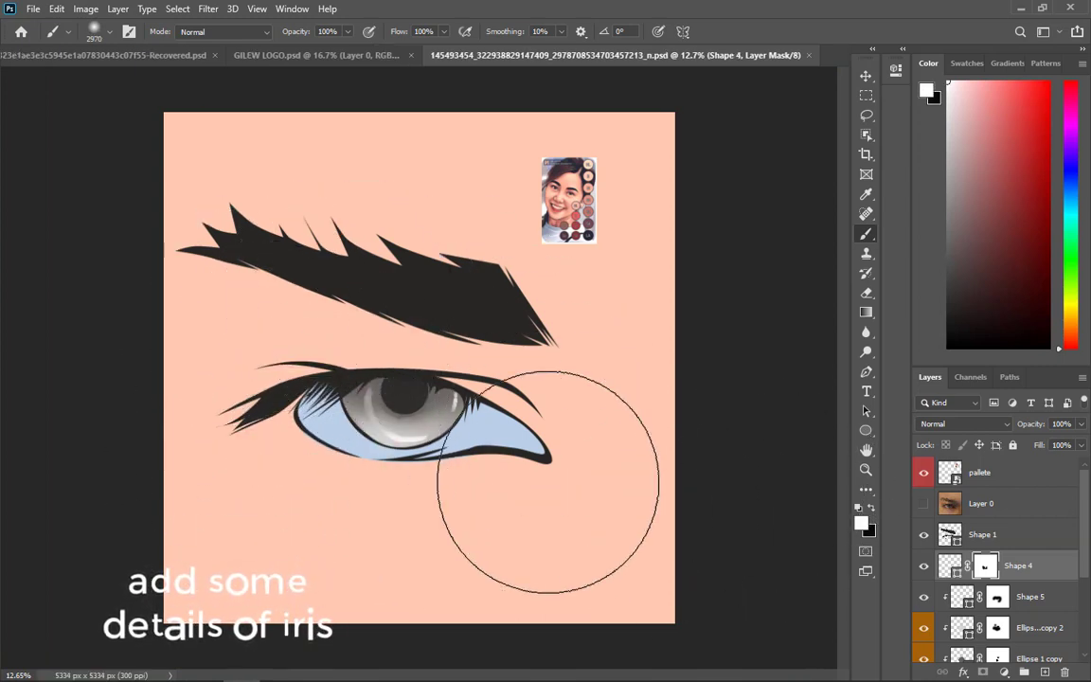
{"action": "left_click_drag", "start_coordinate": [548, 481], "coordinate": [542, 477]}
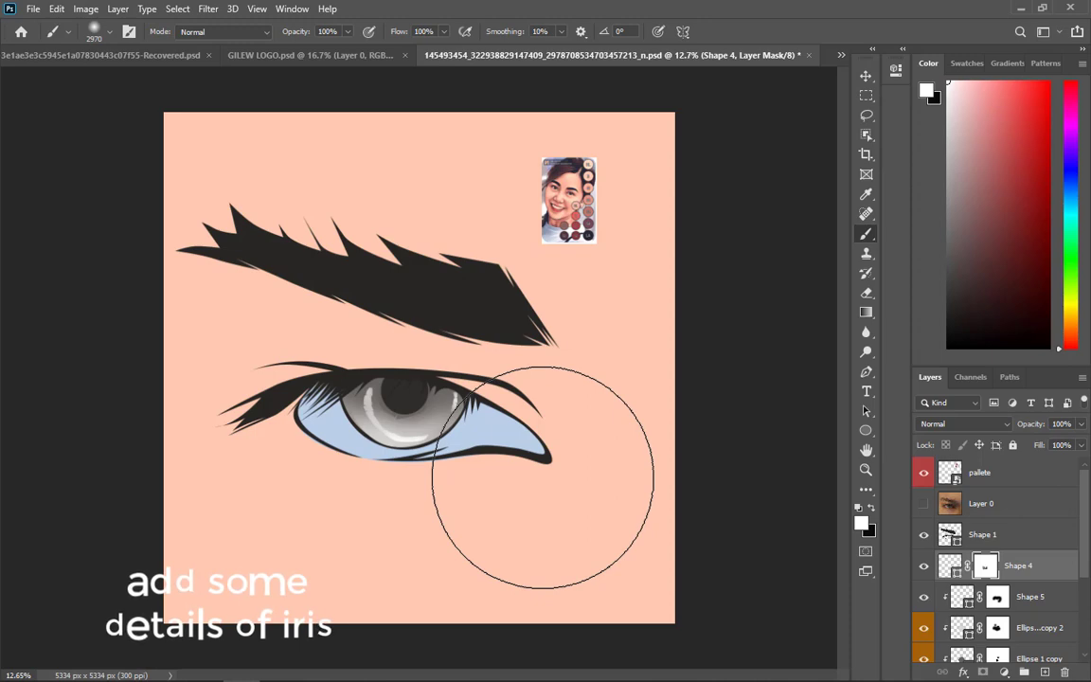
- Examine the shaded iris at several zoom levels and compare it with the reference photo
{"action": "scroll", "coordinate": [543, 478], "scroll_direction": "down", "scroll_amount": 2}
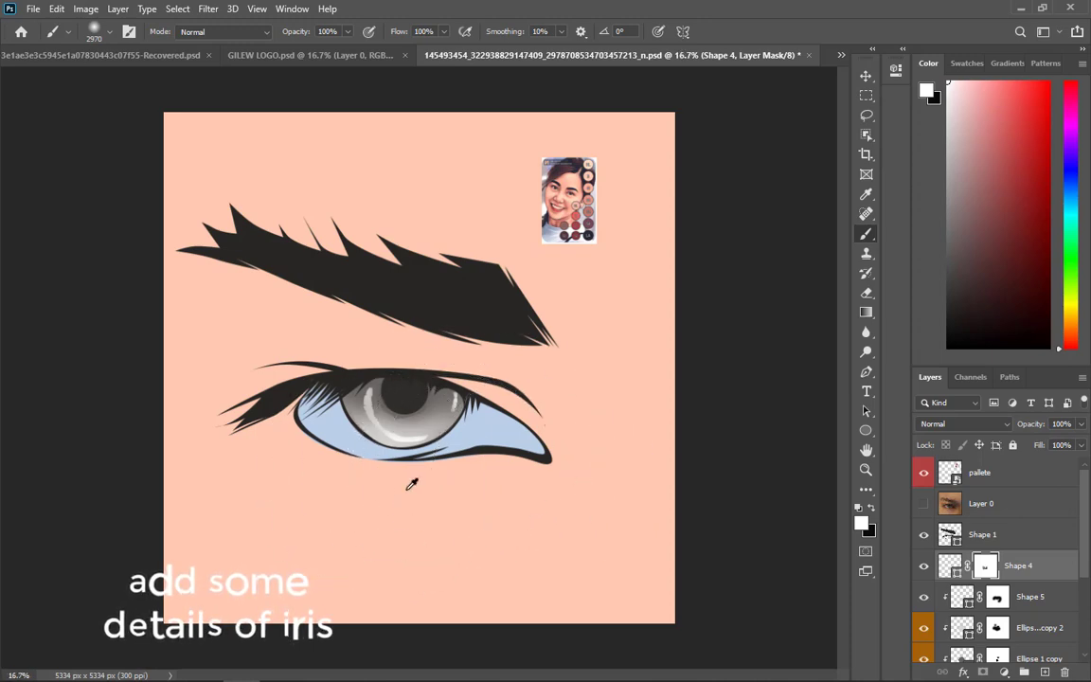
{"action": "scroll", "coordinate": [389, 454], "scroll_direction": "up", "scroll_amount": 6}
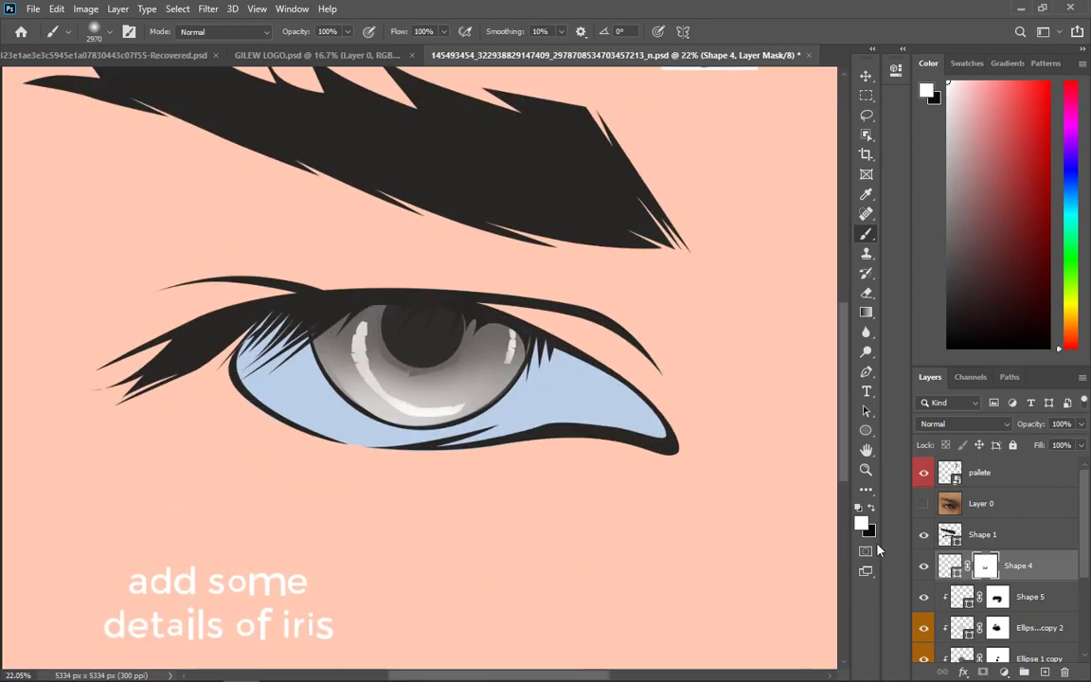
{"action": "scroll", "coordinate": [533, 486], "scroll_direction": "down", "scroll_amount": 10}
{"action": "scroll", "coordinate": [414, 455], "scroll_direction": "up", "scroll_amount": 6}
{"action": "scroll", "coordinate": [414, 453], "scroll_direction": "up", "scroll_amount": 3}
{"action": "key", "text": "p"}
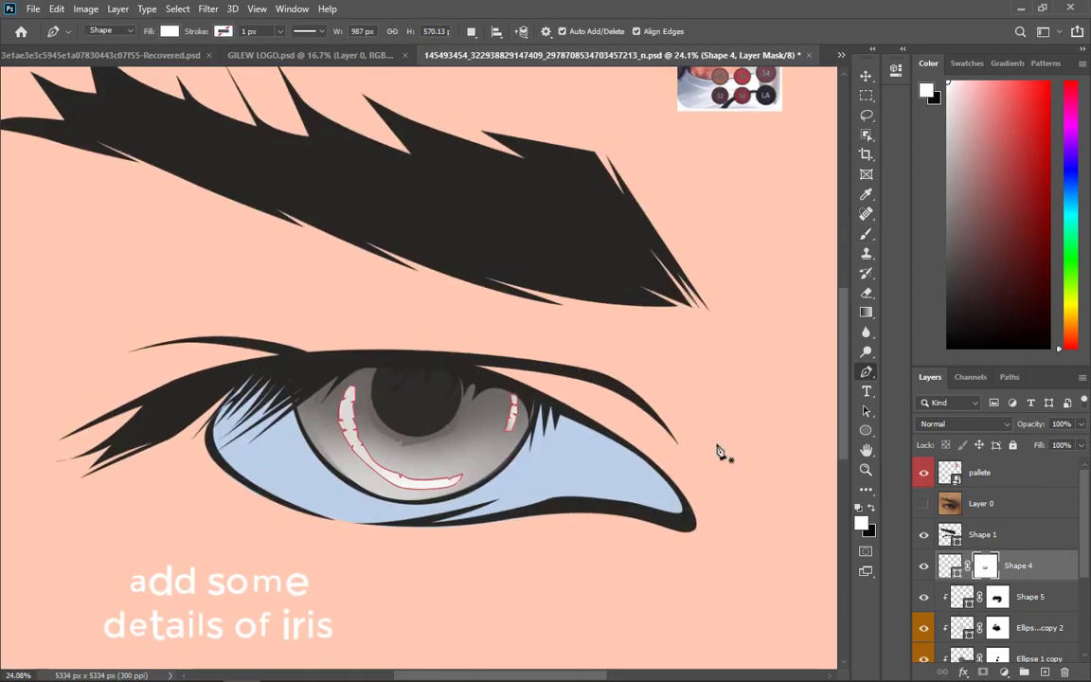
{"action": "left_click", "coordinate": [923, 503]}
{"action": "left_click", "coordinate": [924, 503]}
{"action": "scroll", "coordinate": [336, 417], "scroll_direction": "down", "scroll_amount": 4}
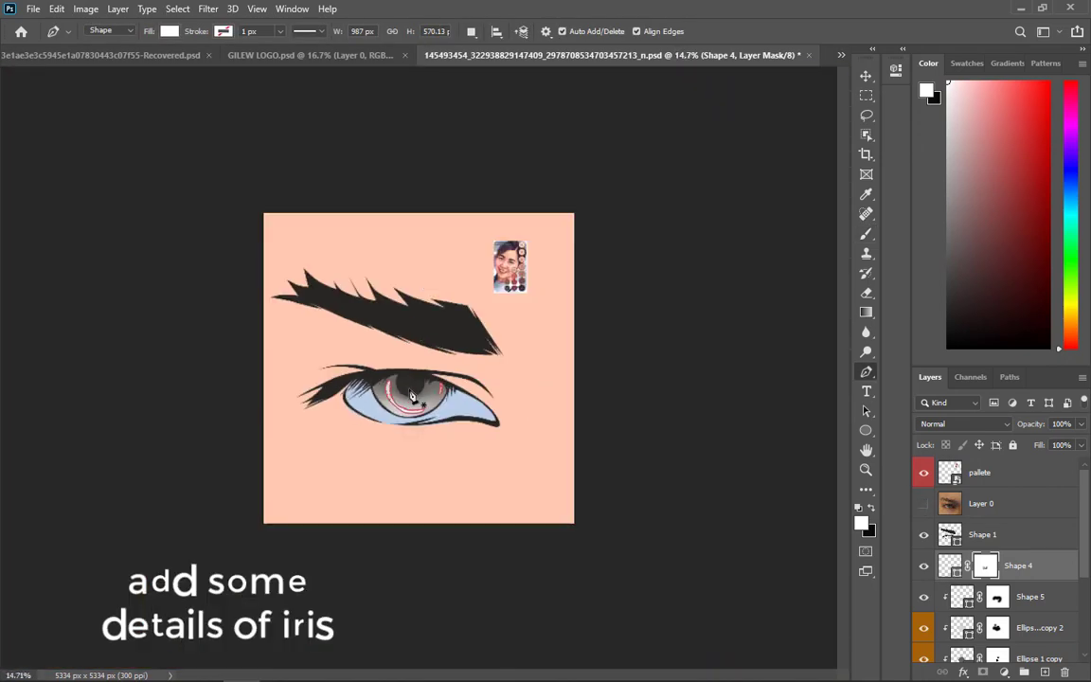
{"action": "scroll", "coordinate": [407, 398], "scroll_direction": "up", "scroll_amount": 2}
{"action": "scroll", "coordinate": [1042, 549], "scroll_direction": "down", "scroll_amount": 2}
- Try to group the iris layers without the sclera base Shape 3 and give the group a colour label
{"action": "left_click", "coordinate": [1042, 557]}
{"action": "scroll", "coordinate": [1051, 541], "scroll_direction": "up", "scroll_amount": 2}
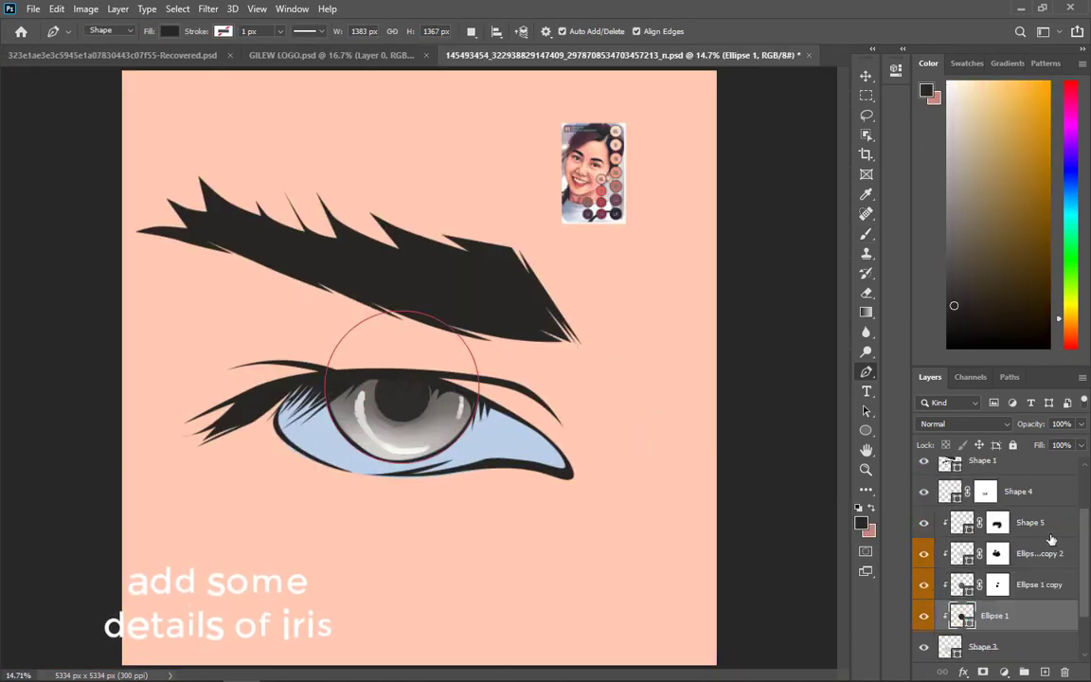
{"action": "left_click", "coordinate": [1037, 557], "text": "shift"}
{"action": "key", "text": "ctrl+g"}
{"action": "right_click", "coordinate": [980, 559]}
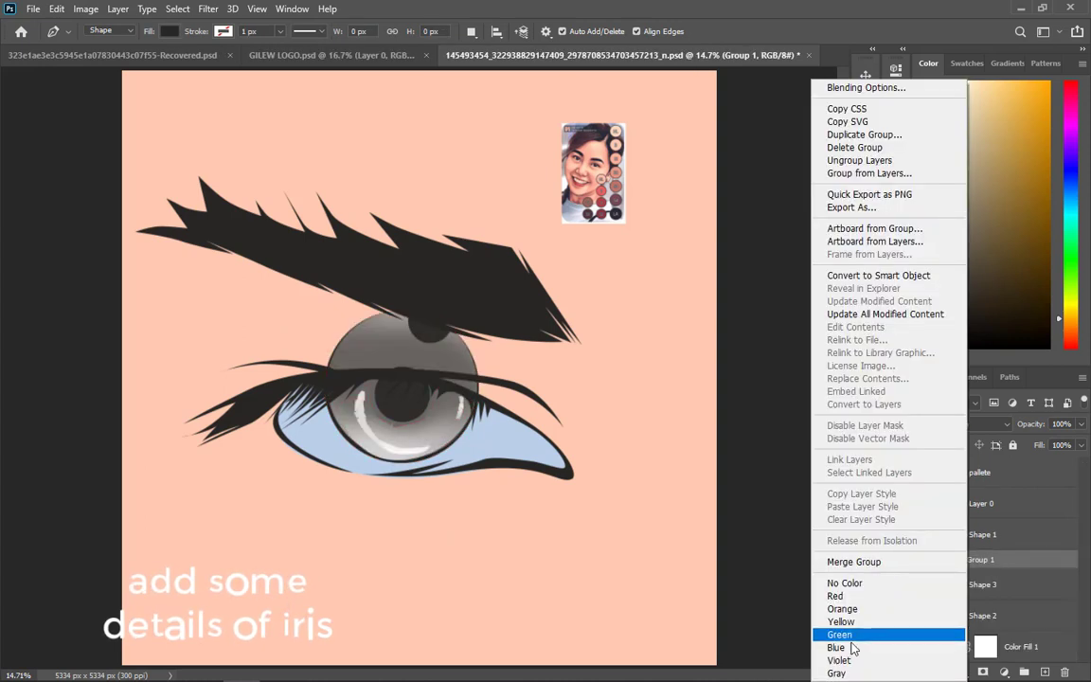
{"action": "left_click", "coordinate": [840, 645]}
{"action": "left_click", "coordinate": [982, 584]}
{"action": "key", "text": "ctrl+z"}
{"action": "key", "text": "z"}
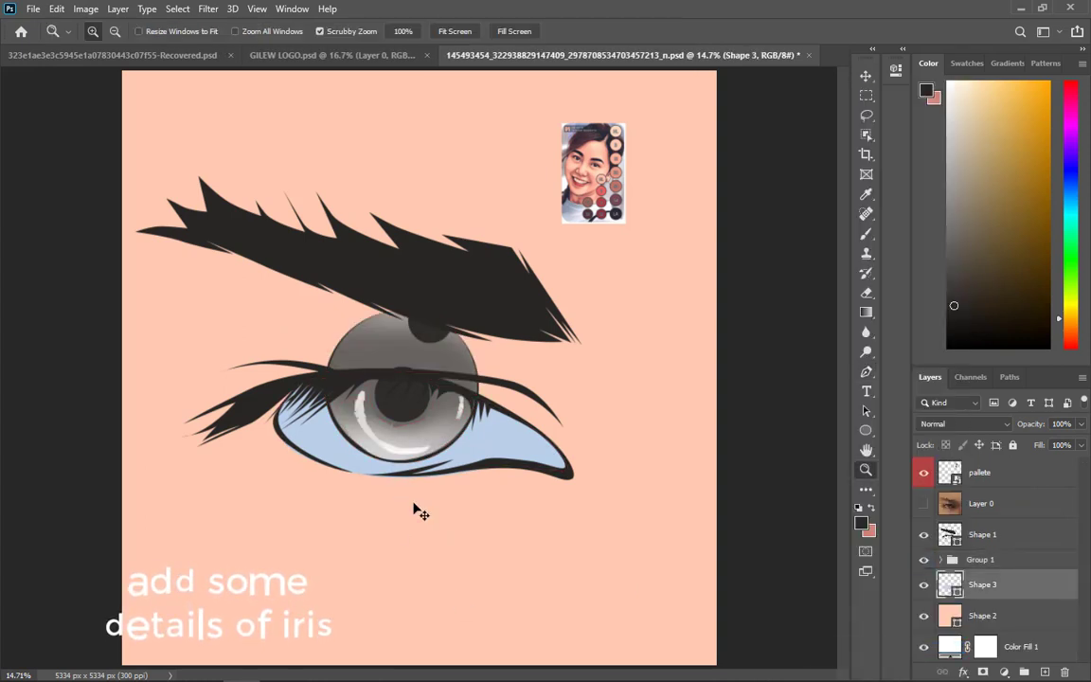
{"action": "key", "text": "ctrl+z"}
- Group the iris layers together with the sclera base Shape 3 and label the group blue
{"action": "scroll", "coordinate": [1045, 602], "scroll_direction": "down", "scroll_amount": 2}
{"action": "left_click", "coordinate": [1040, 585], "text": "shift"}
{"action": "key", "text": "ctrl+g"}
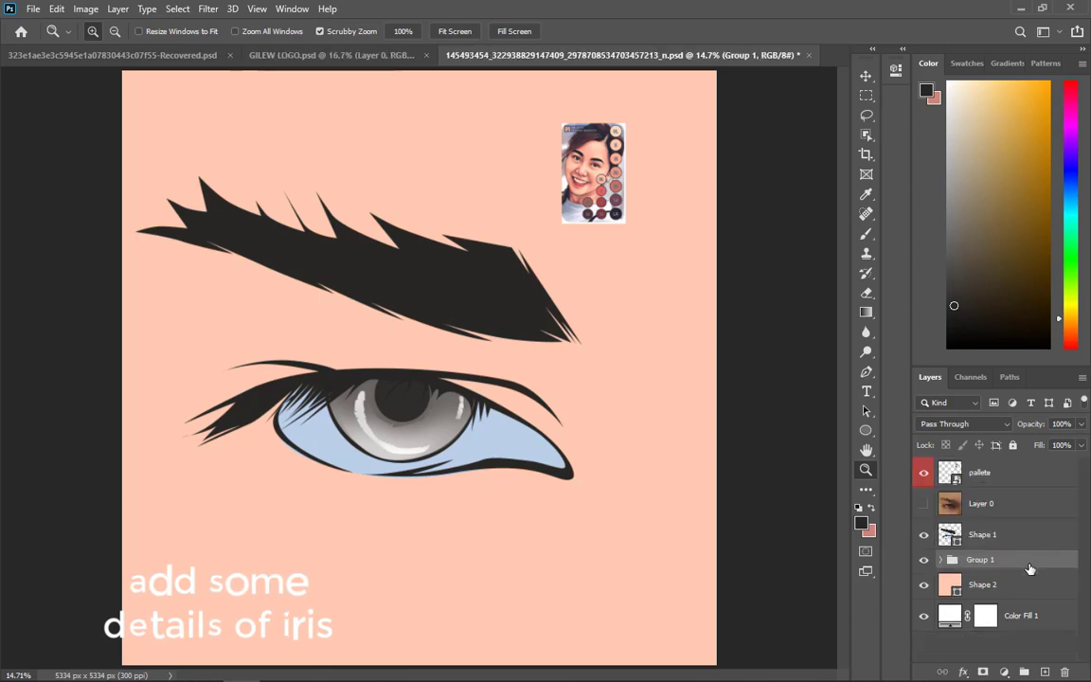
{"action": "right_click", "coordinate": [982, 560]}
{"action": "left_click", "coordinate": [981, 647]}
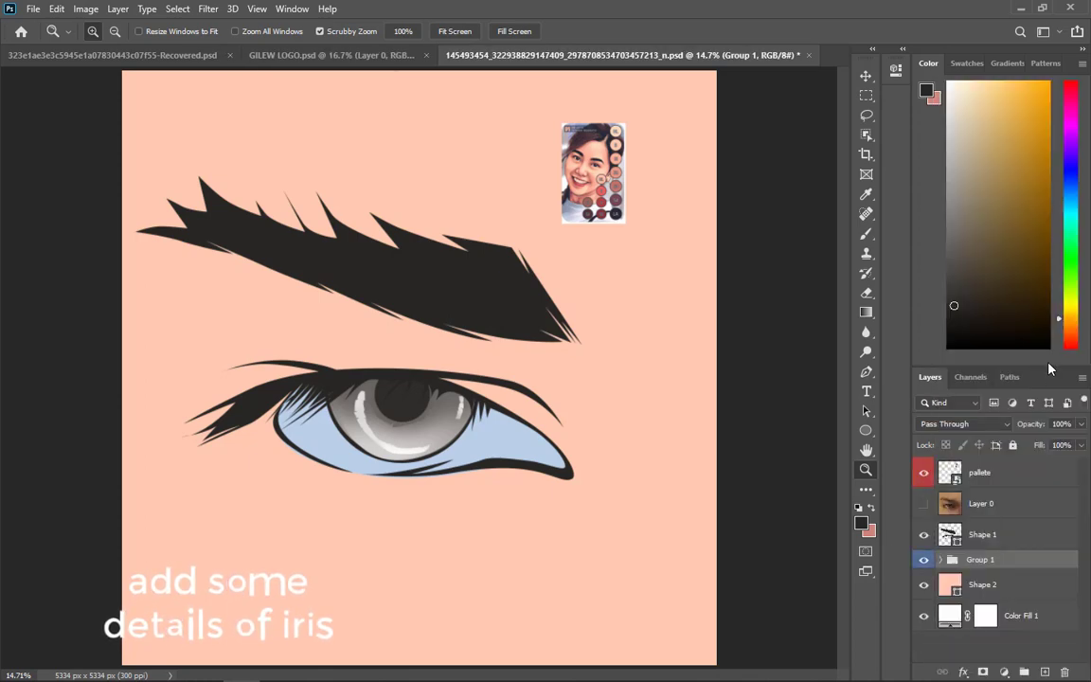
- Over the reference photo, start a pen shape above Shape 3, running along the outer sclera and the lower iris rim
{"action": "left_click_drag", "start_coordinate": [1051, 365], "coordinate": [1051, 155]}
{"action": "left_click", "coordinate": [941, 350]}
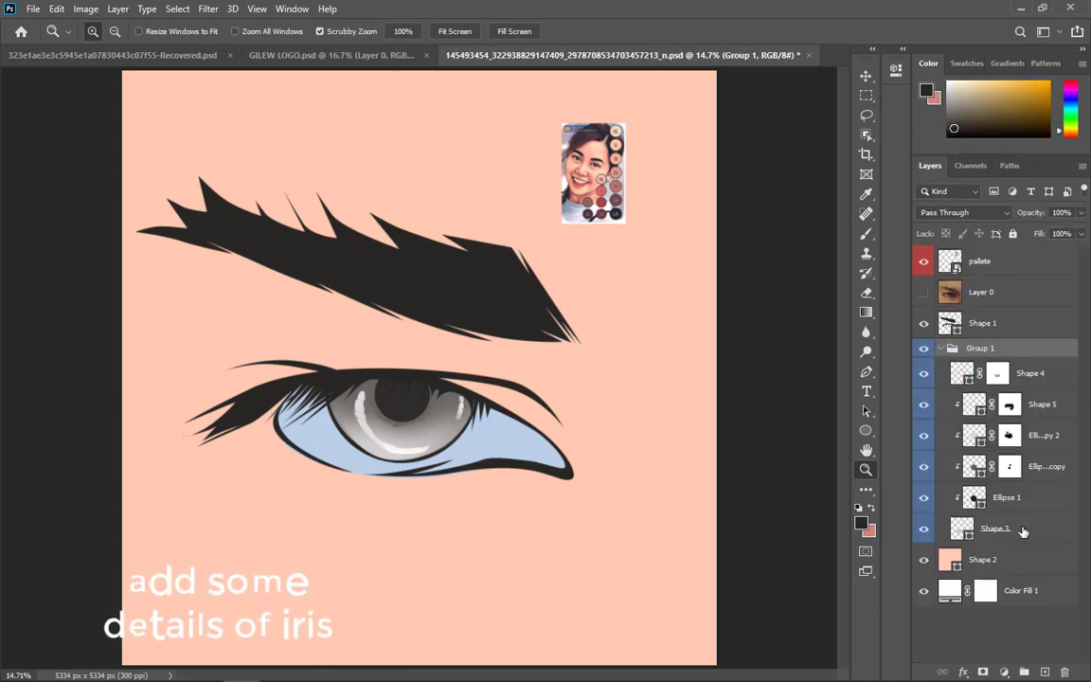
{"action": "left_click", "coordinate": [1023, 530]}
{"action": "key", "text": "p"}
{"action": "scroll", "coordinate": [369, 416], "scroll_direction": "up", "scroll_amount": 4}
{"action": "left_click_drag", "start_coordinate": [558, 507], "coordinate": [569, 413]}
{"action": "left_click", "coordinate": [924, 294]}
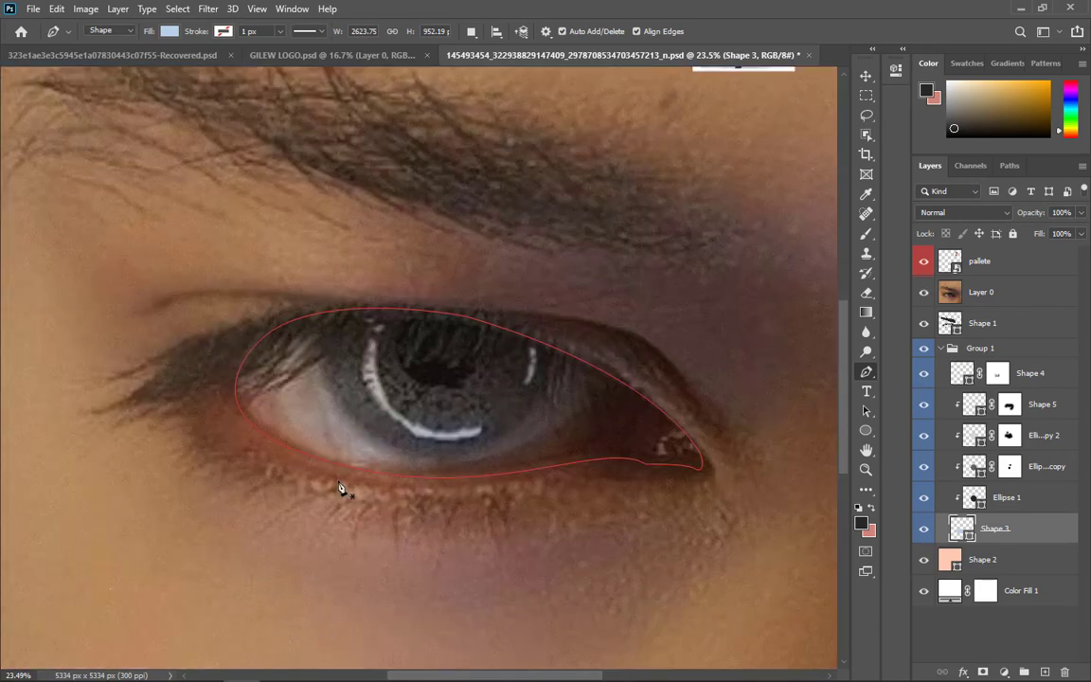
{"action": "left_click_drag", "start_coordinate": [281, 389], "coordinate": [274, 365]}
{"action": "left_click_drag", "start_coordinate": [538, 414], "coordinate": [565, 382]}
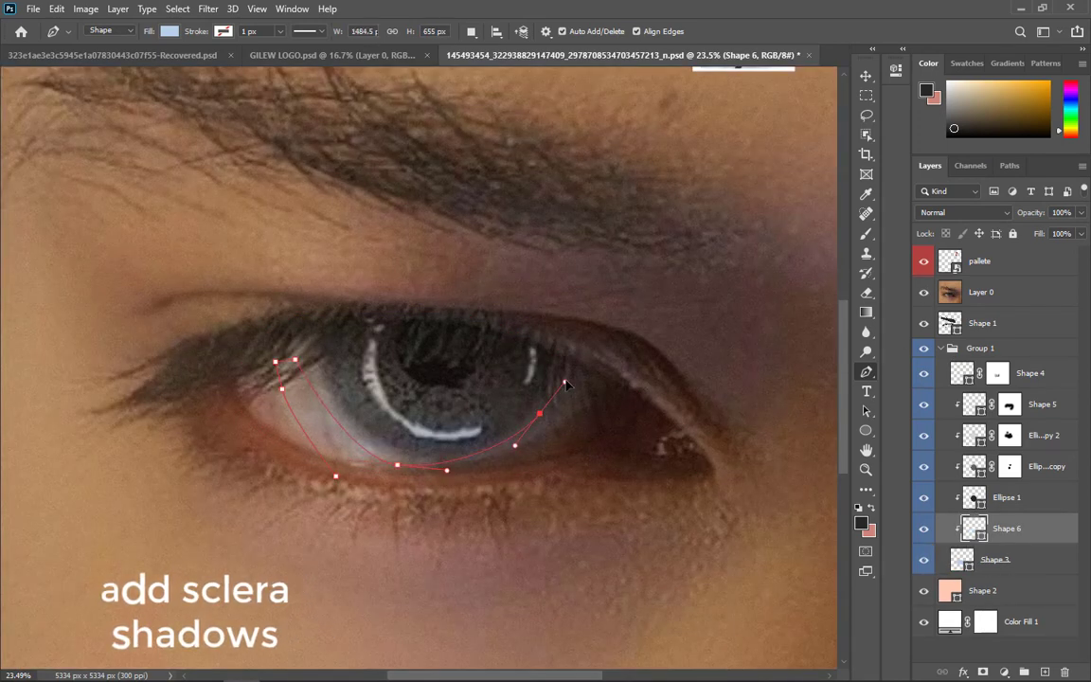
- Continue the shape around the inner corner and over the upper lid, then close it past the outer corner, about 3534 × 1356 px
{"action": "left_click", "coordinate": [469, 467]}
{"action": "left_click_drag", "start_coordinate": [572, 441], "coordinate": [608, 421]}
{"action": "key", "text": "ctrl+z"}
{"action": "left_click_drag", "start_coordinate": [583, 484], "coordinate": [643, 494]}
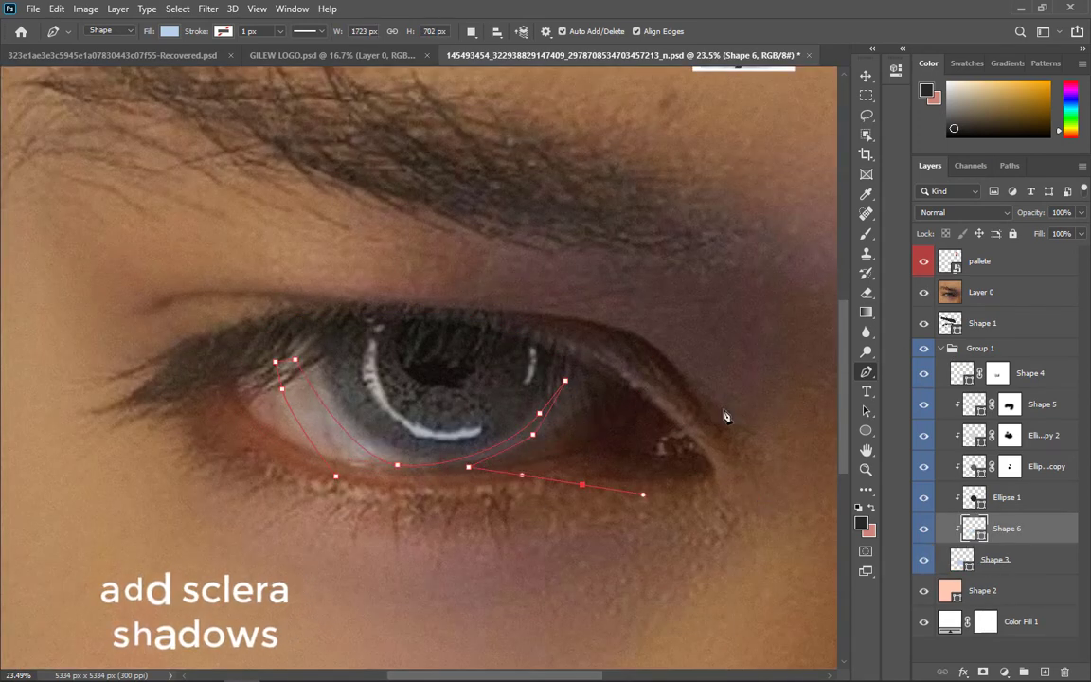
{"action": "left_click_drag", "start_coordinate": [755, 489], "coordinate": [728, 451]}
{"action": "left_click_drag", "start_coordinate": [477, 271], "coordinate": [390, 259]}
{"action": "left_click_drag", "start_coordinate": [225, 311], "coordinate": [162, 345]}
{"action": "left_click_drag", "start_coordinate": [173, 417], "coordinate": [275, 495]}
- Hide the reference photo and fill the sclera shadow Shape 6 with a darker greyish blue
{"action": "left_click", "coordinate": [923, 292]}
{"action": "double_click", "coordinate": [975, 529]}
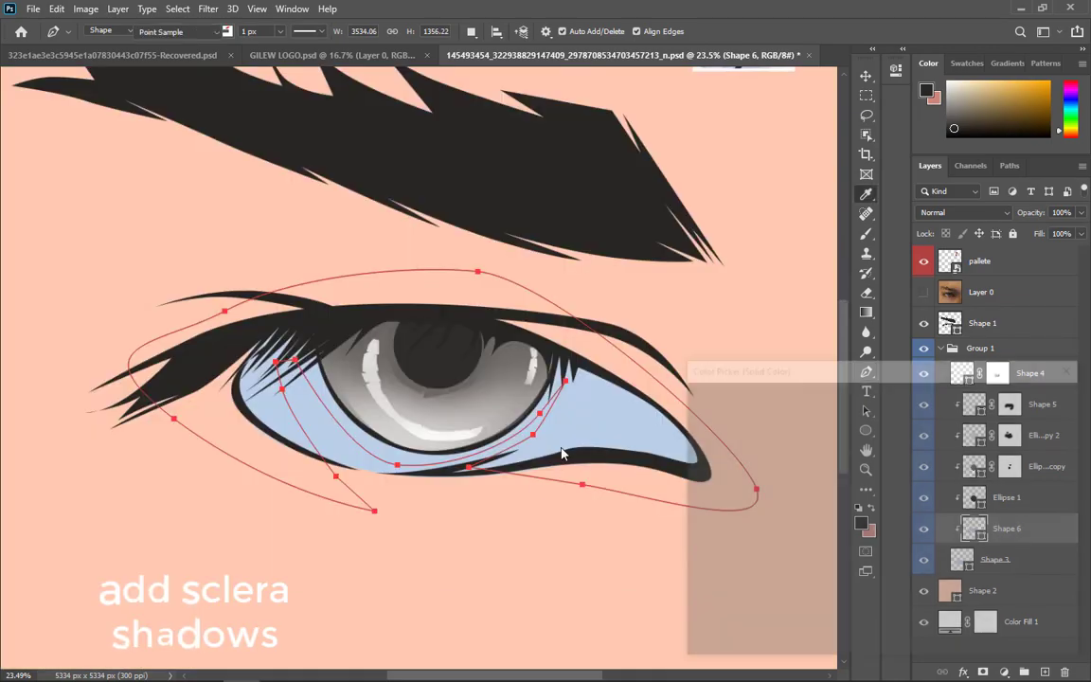
{"action": "left_click_drag", "start_coordinate": [726, 424], "coordinate": [745, 457]}
{"action": "left_click", "coordinate": [1030, 403]}
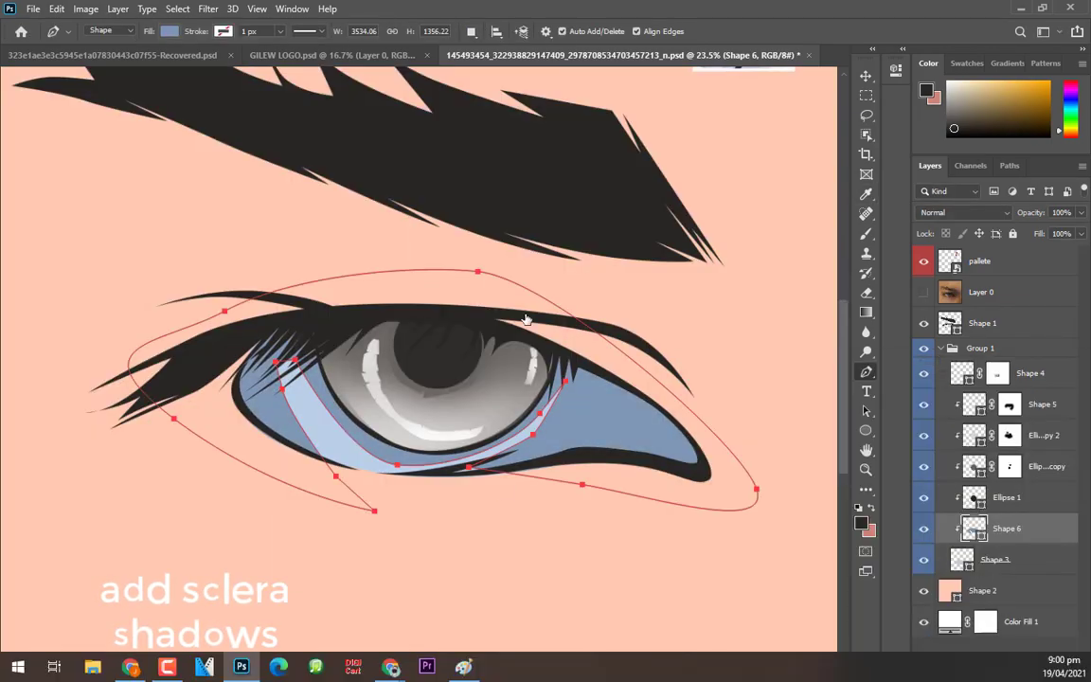
- Add a layer mask to Shape 6 and switch to the soft round brush at 0% hardness
{"action": "scroll", "coordinate": [523, 318], "scroll_direction": "down", "scroll_amount": 4}
{"action": "left_click", "coordinate": [982, 671]}
{"action": "key", "text": "b"}
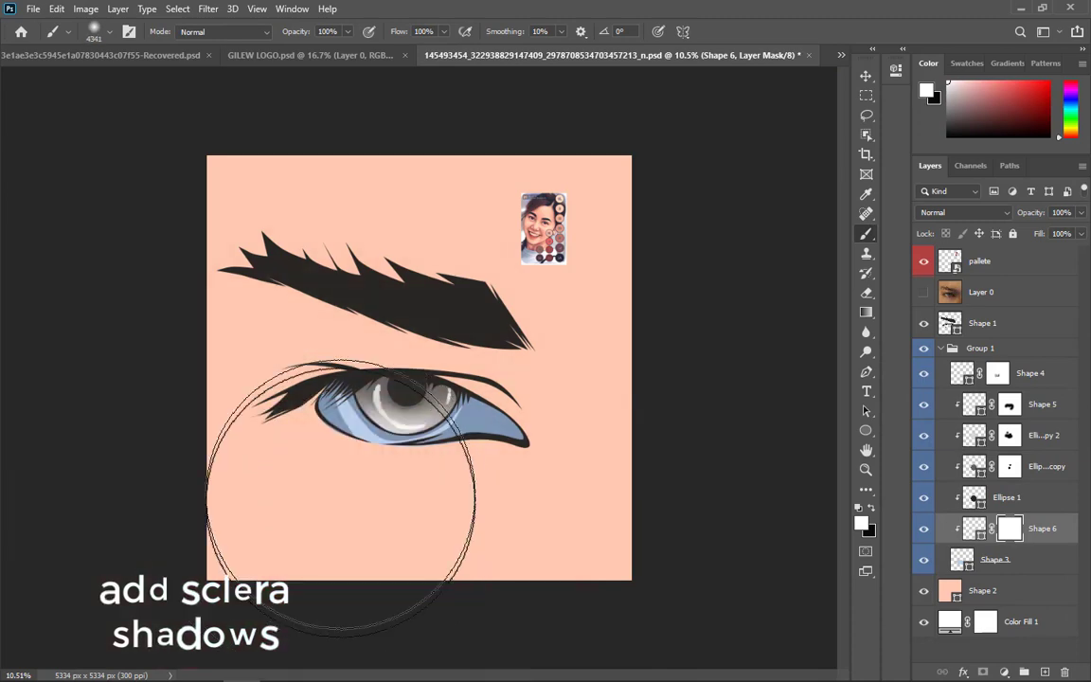
{"action": "scroll", "coordinate": [568, 509], "scroll_direction": "down", "scroll_amount": 3}
{"action": "right_click", "coordinate": [500, 509]}
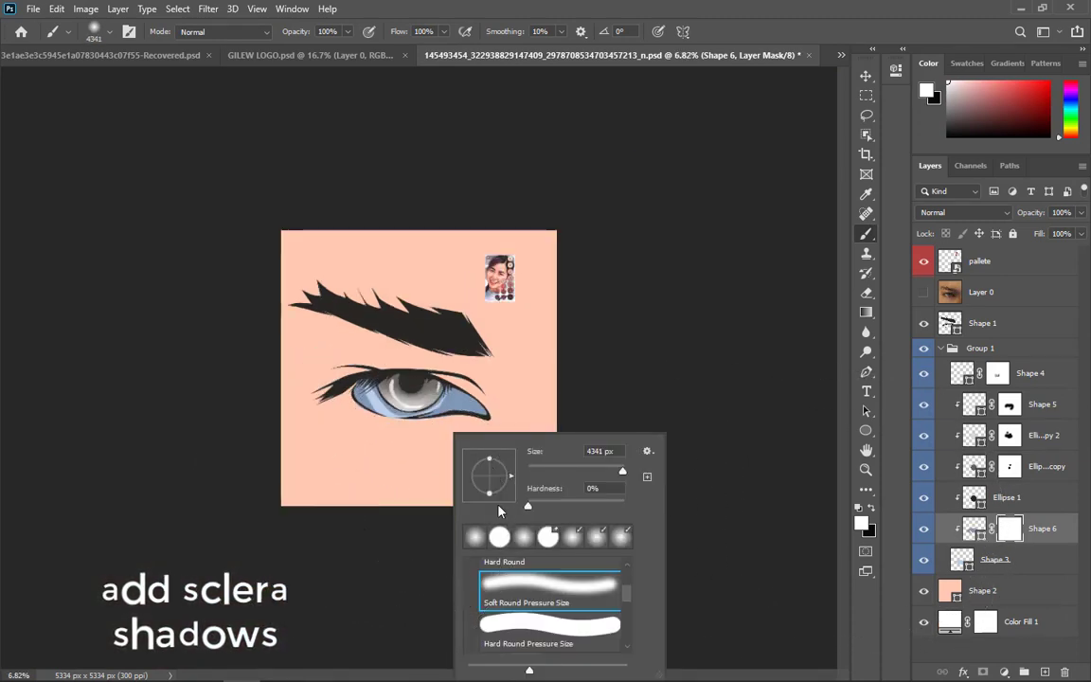
{"action": "left_click", "coordinate": [432, 473]}
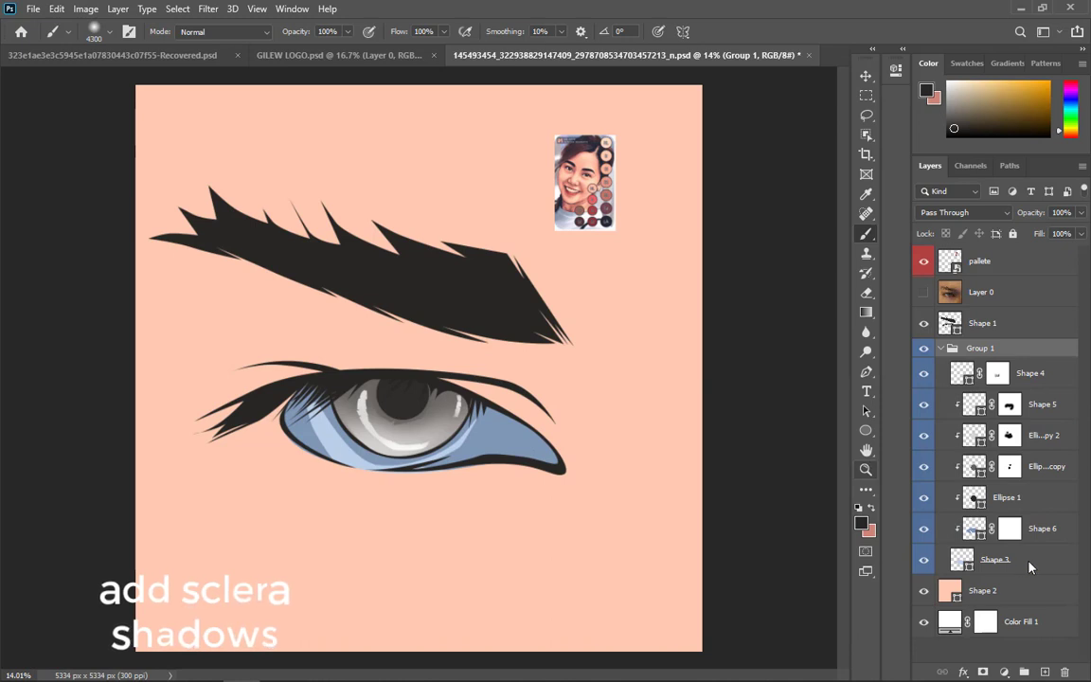
- Fade the lower part of the sclera shadow by painting black on the Shape 6 mask with a large soft brush
{"action": "left_click", "coordinate": [1030, 566]}
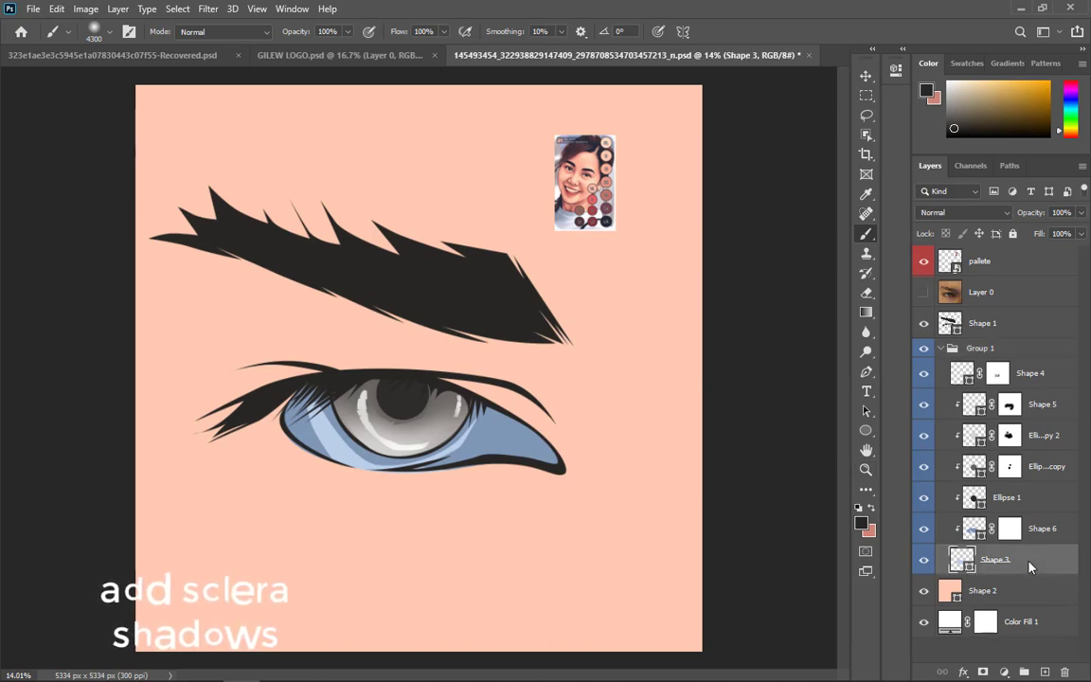
{"action": "left_click", "coordinate": [1010, 464]}
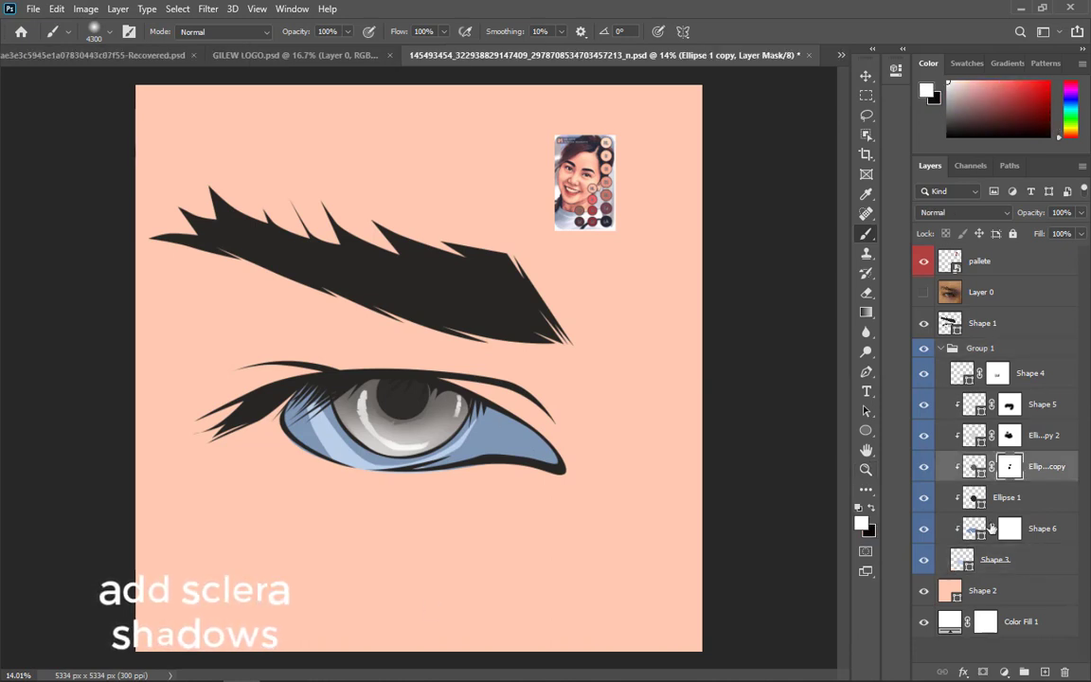
{"action": "left_click", "coordinate": [1011, 563]}
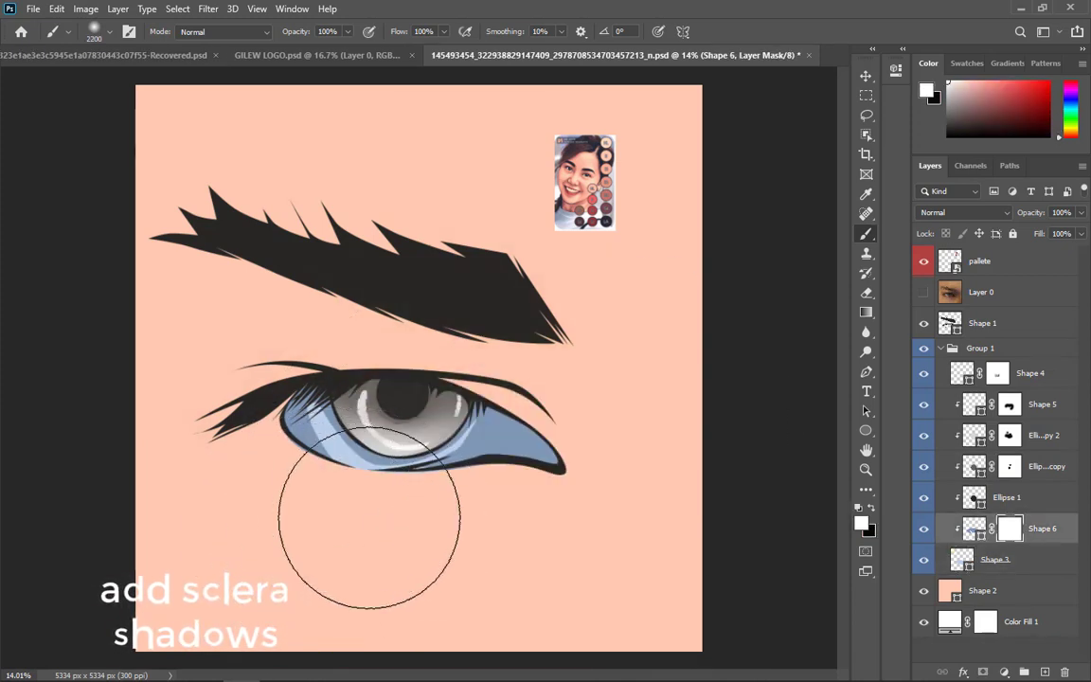
{"action": "scroll", "coordinate": [313, 512], "scroll_direction": "down", "scroll_amount": 1}
{"action": "mouse_move", "coordinate": [341, 487]}
{"action": "left_mouse_down"}
{"action": "mouse_move", "coordinate": [358, 507]}
{"action": "mouse_move", "coordinate": [472, 481]}
{"action": "left_mouse_up"}
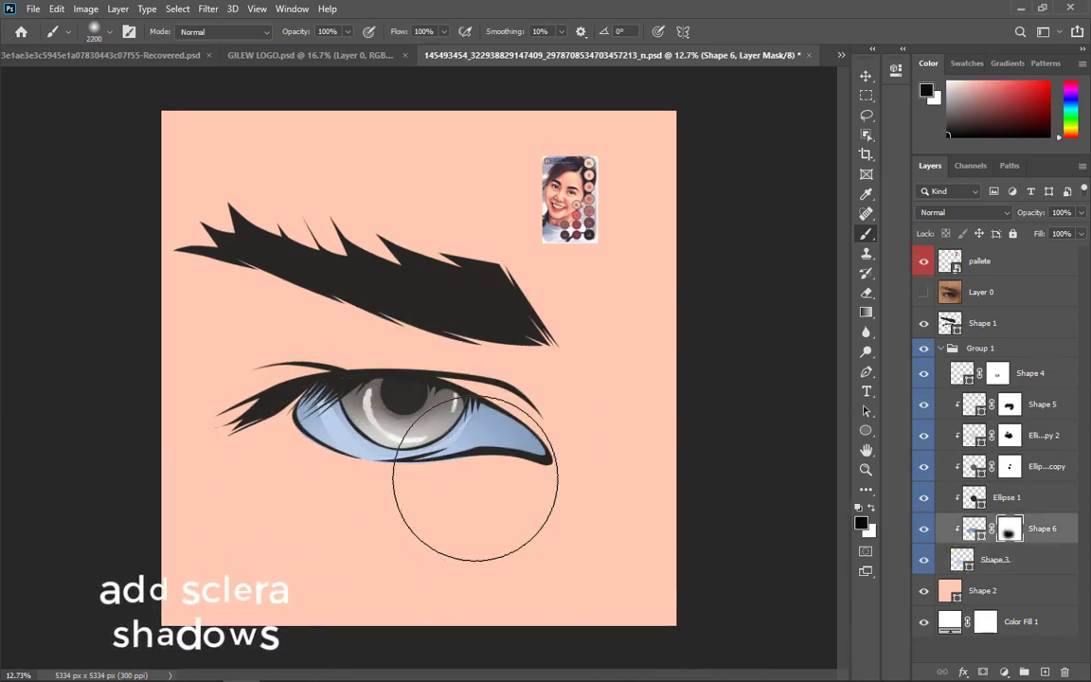
{"action": "right_click", "coordinate": [395, 455], "text": "alt"}
{"action": "left_click_drag", "start_coordinate": [482, 560], "coordinate": [500, 595]}
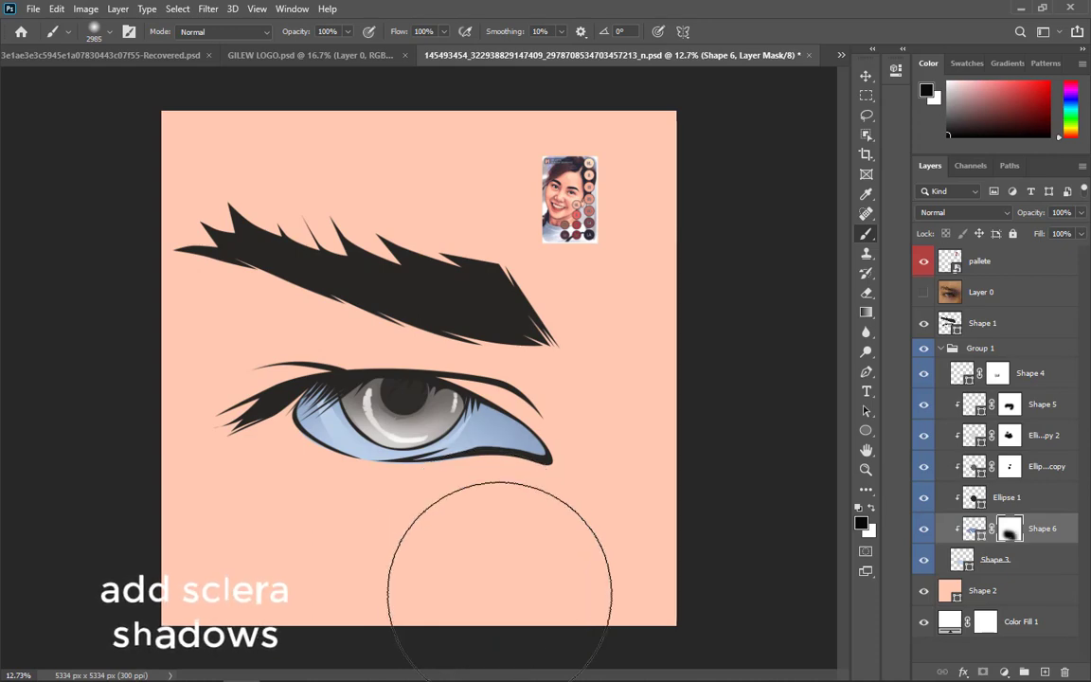
- Show the reference photo and start a second sclera shadow shape along the outer corner and the lashes above Shape 6
{"action": "scroll", "coordinate": [443, 513], "scroll_direction": "up", "scroll_amount": 5}
{"action": "left_click_drag", "start_coordinate": [436, 423], "coordinate": [434, 490]}
{"action": "key", "text": "p"}
{"action": "scroll", "coordinate": [335, 492], "scroll_direction": "up", "scroll_amount": 5}
{"action": "left_click", "coordinate": [924, 292]}
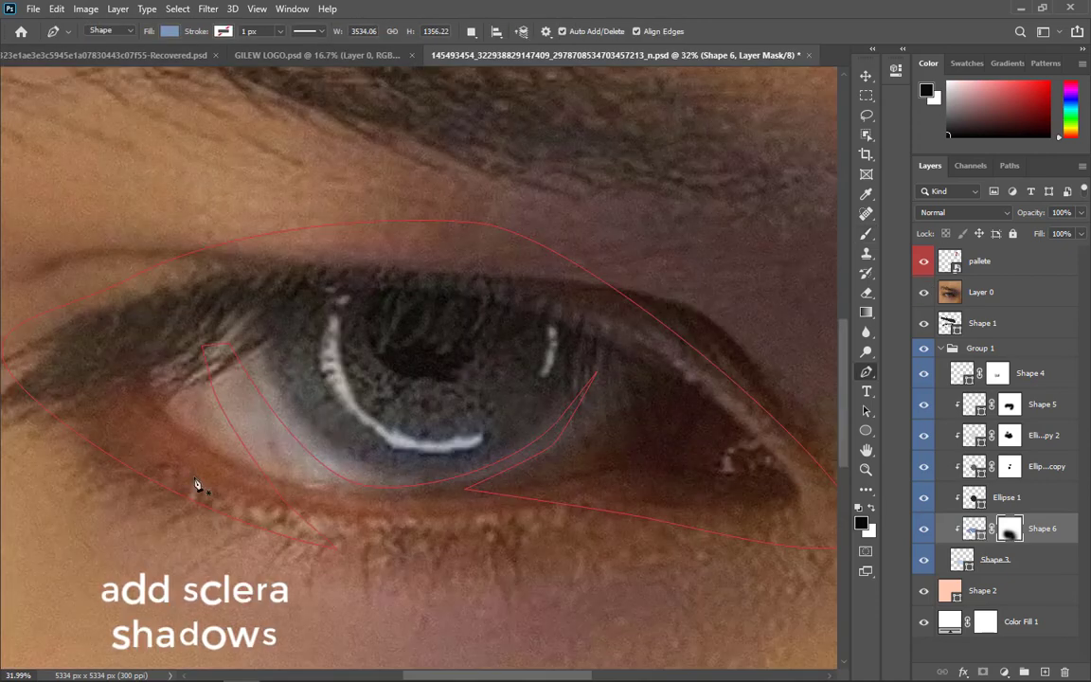
{"action": "left_click", "coordinate": [283, 486]}
{"action": "left_click_drag", "start_coordinate": [183, 395], "coordinate": [169, 367]}
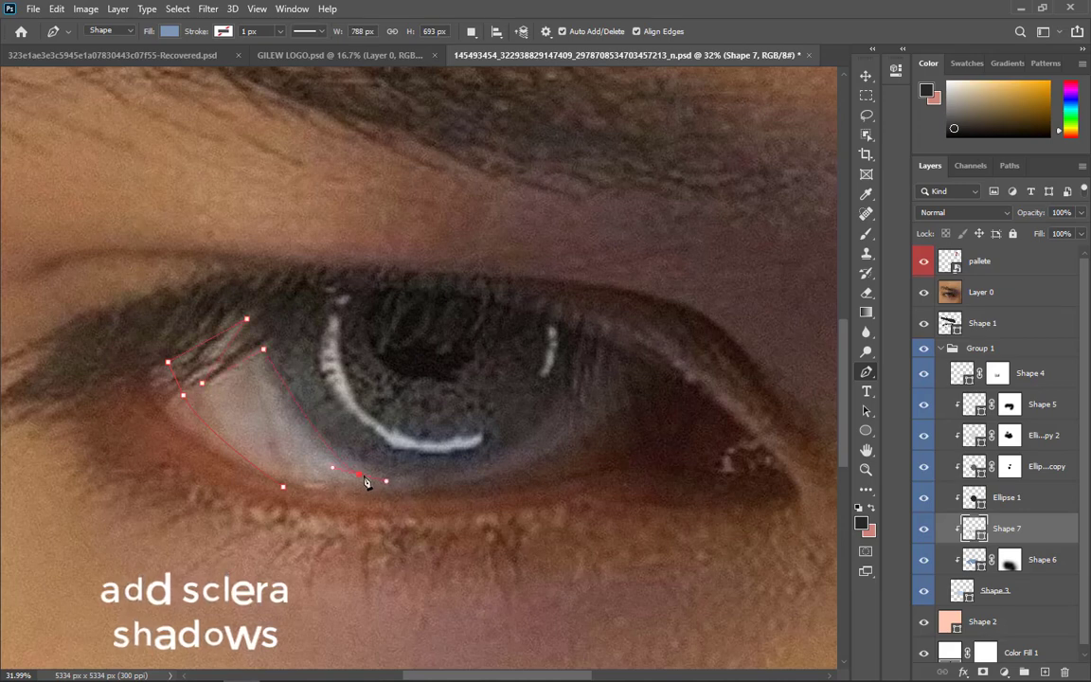
- Continue the second shadow below the iris, up its inner side and back around the outer corner, about 2288 × 1005 px
{"action": "left_click_drag", "start_coordinate": [480, 499], "coordinate": [510, 506]}
{"action": "key", "text": "ctrl+z"}
{"action": "key", "text": "ctrl+z"}
{"action": "left_click_drag", "start_coordinate": [571, 454], "coordinate": [599, 377]}
{"action": "left_click", "coordinate": [623, 368]}
{"action": "left_click_drag", "start_coordinate": [583, 309], "coordinate": [537, 305]}
{"action": "left_click_drag", "start_coordinate": [211, 284], "coordinate": [190, 288]}
{"action": "left_click_drag", "start_coordinate": [70, 404], "coordinate": [77, 452]}
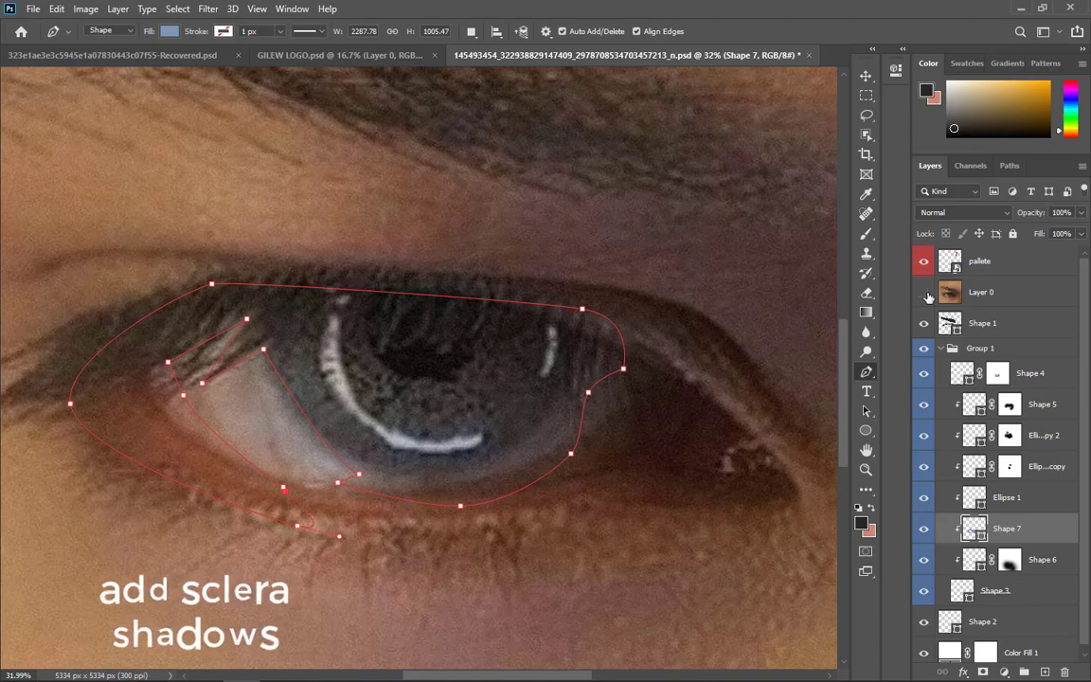
- Hide the reference photo, then give the second sclera shadow Shape 7 a darker blue fill and the Multiply blend mode
{"action": "left_click", "coordinate": [923, 293]}
{"action": "double_click", "coordinate": [975, 528]}
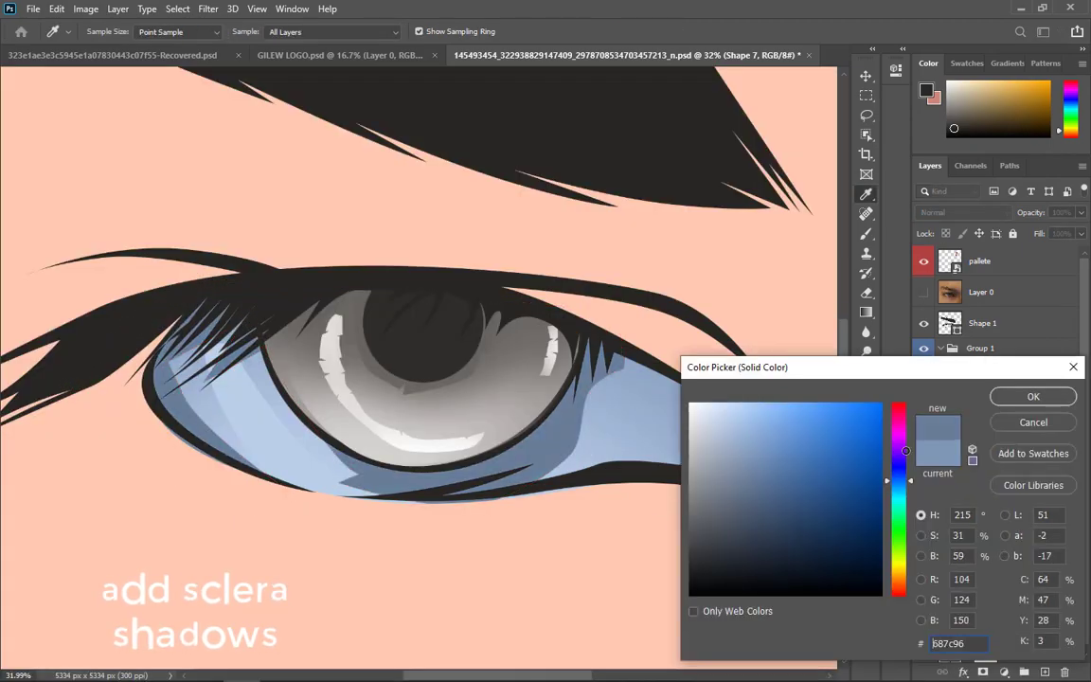
{"action": "key", "text": "Return"}
{"action": "left_click", "coordinate": [966, 212]}
{"action": "left_click", "coordinate": [933, 275]}
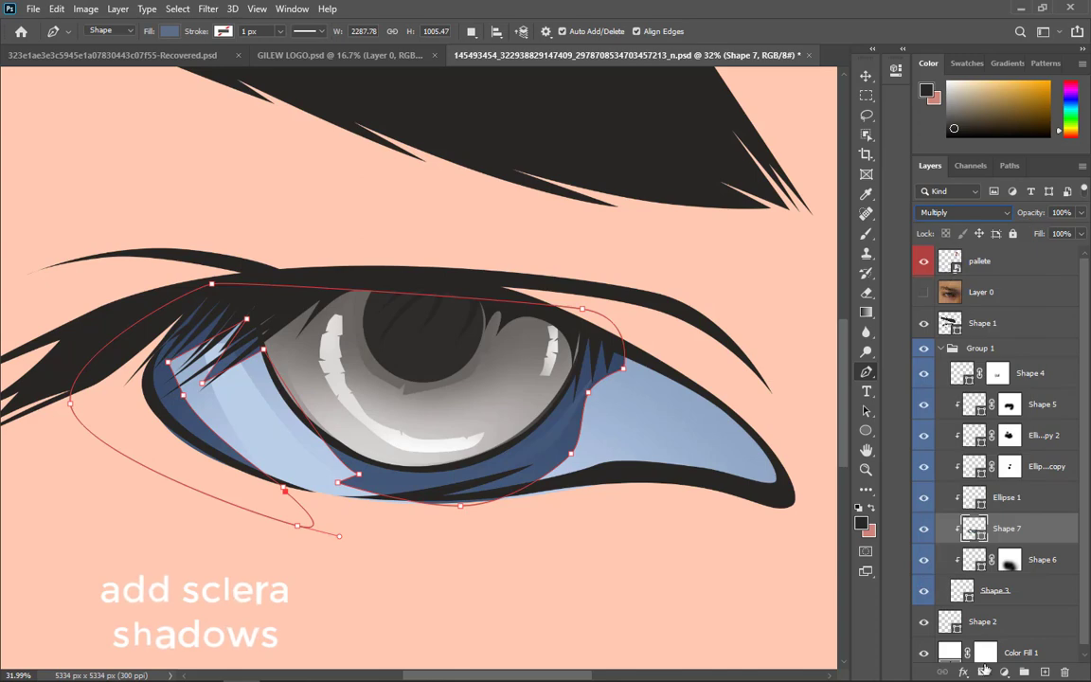
- Add a layer mask to Shape 7 and fade the lower part of that sclera shadow with a large soft black brush
{"action": "left_click", "coordinate": [983, 671]}
{"action": "key", "text": "b"}
{"action": "key", "text": "ctrl+0"}
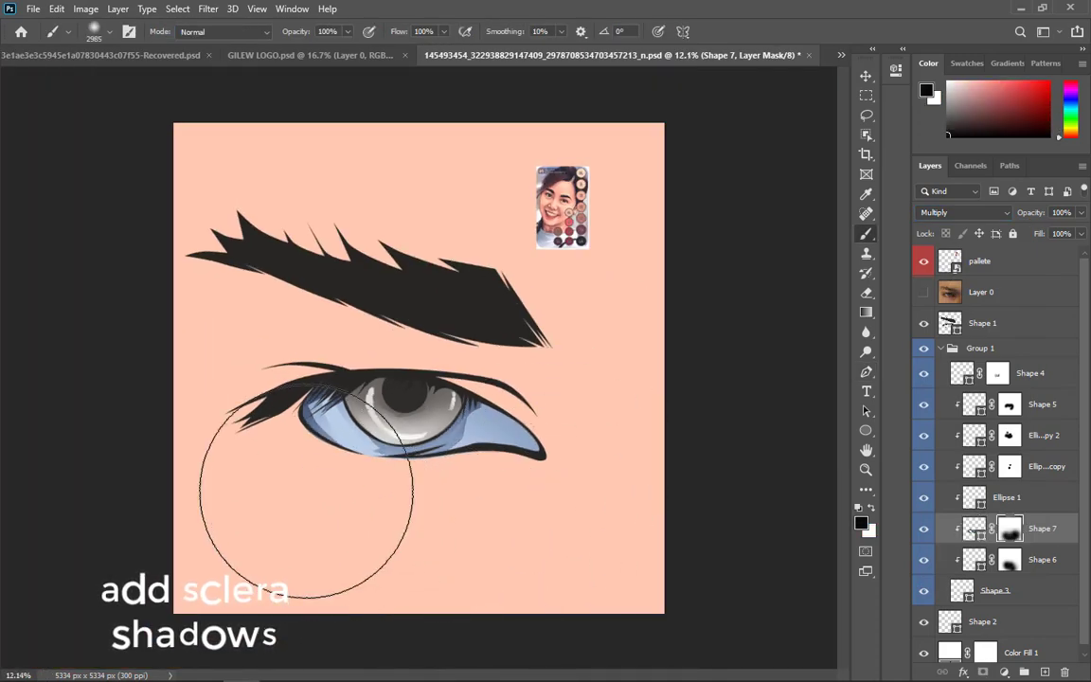
{"action": "mouse_move", "coordinate": [306, 492]}
{"action": "left_mouse_down"}
{"action": "mouse_move", "coordinate": [459, 530]}
{"action": "mouse_move", "coordinate": [550, 472]}
{"action": "left_mouse_up"}
{"action": "scroll", "coordinate": [516, 476], "scroll_direction": "down", "scroll_amount": 5}
{"action": "scroll", "coordinate": [527, 467], "scroll_direction": "up", "scroll_amount": 9}
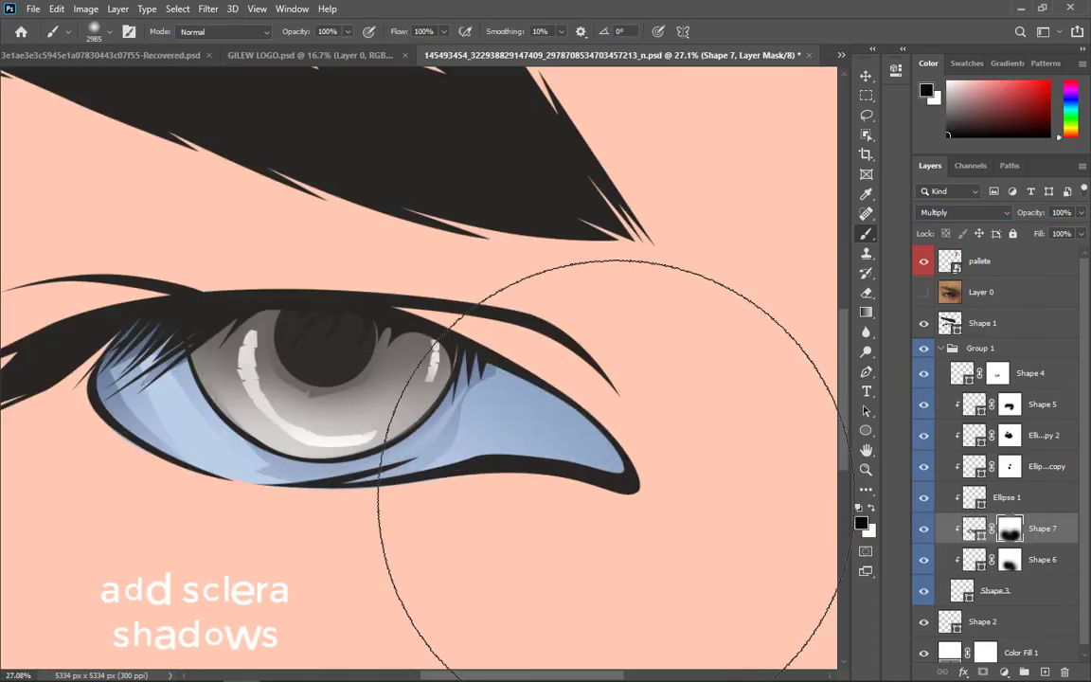
{"action": "scroll", "coordinate": [606, 498], "scroll_direction": "down", "scroll_amount": 4}
- Collapse Group 1 in the layer list and save the document
{"action": "key", "text": "p"}
{"action": "scroll", "coordinate": [493, 507], "scroll_direction": "up", "scroll_amount": 2}
{"action": "scroll", "coordinate": [485, 507], "scroll_direction": "down", "scroll_amount": 2}
{"action": "left_click", "coordinate": [939, 351]}
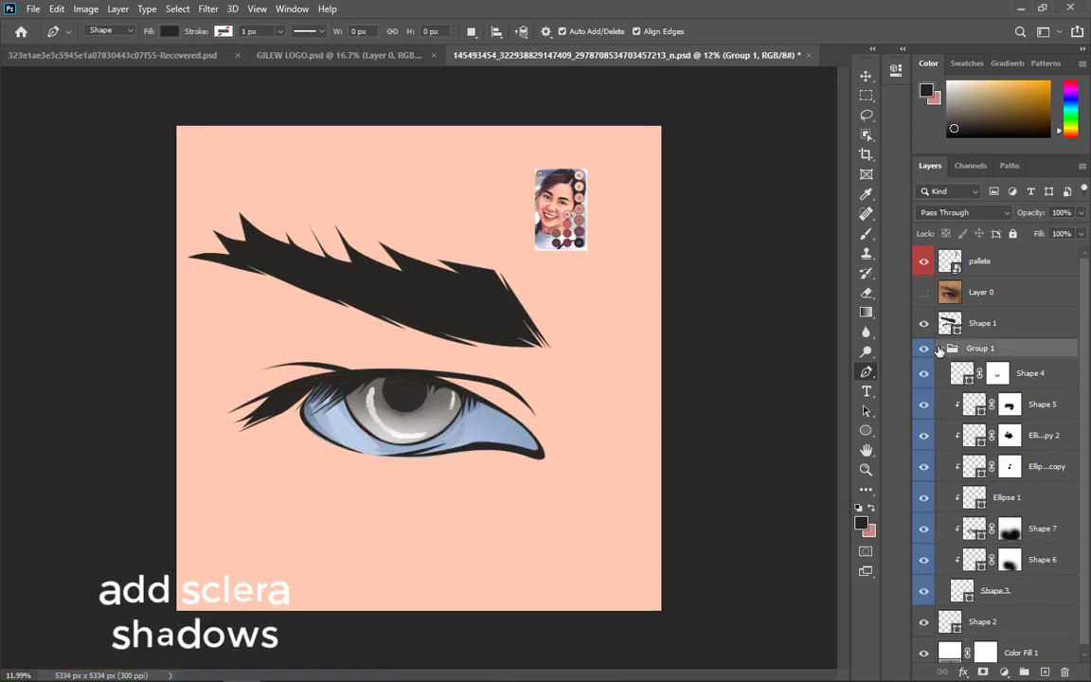
{"action": "left_click", "coordinate": [939, 349]}
{"action": "scroll", "coordinate": [418, 451], "scroll_direction": "down", "scroll_amount": 2}
{"action": "key", "text": "ctrl+s"}
{"action": "scroll", "coordinate": [425, 457], "scroll_direction": "up", "scroll_amount": 1}
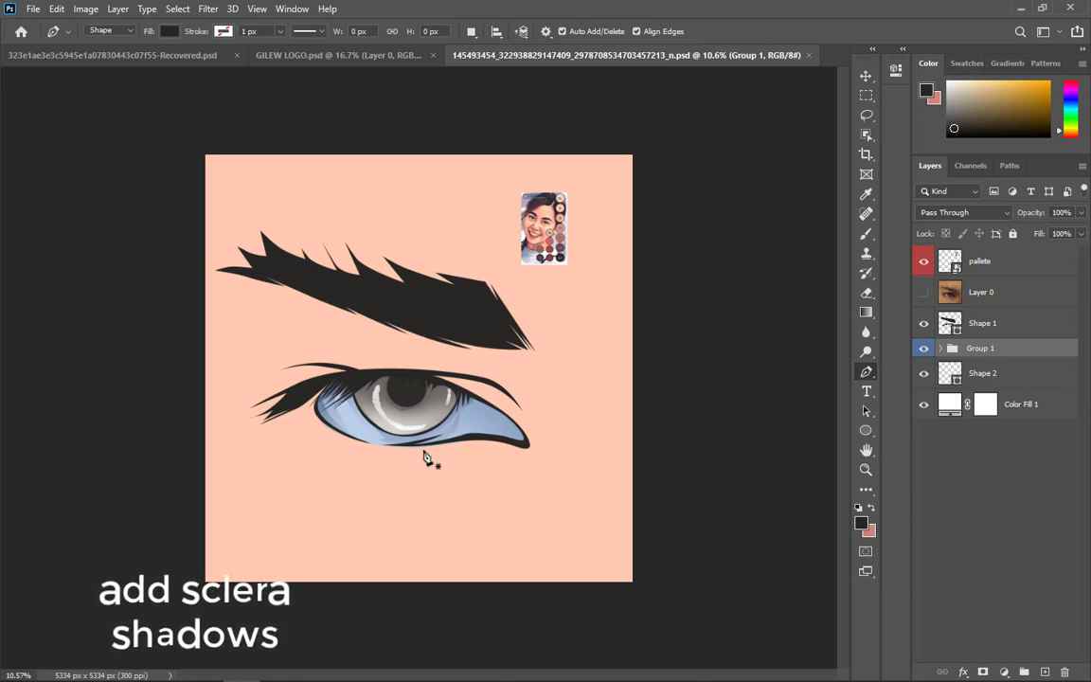
- Give the skin base layer Shape 2 an orange colour label
{"action": "scroll", "coordinate": [383, 326], "scroll_direction": "up", "scroll_amount": 3}
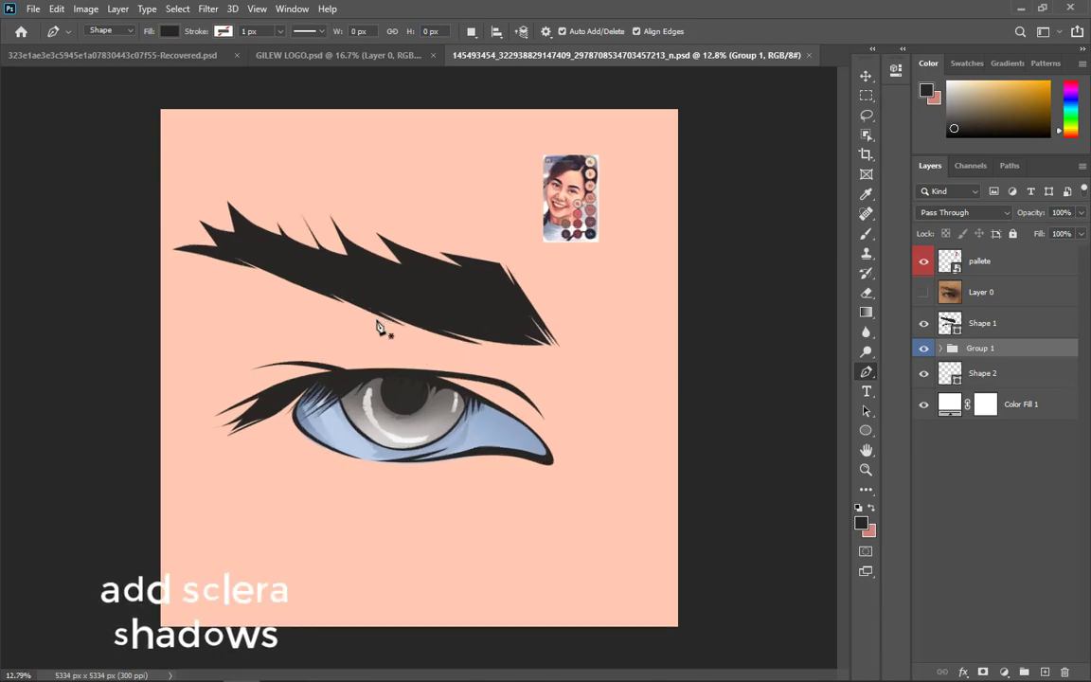
{"action": "scroll", "coordinate": [653, 379], "scroll_direction": "down", "scroll_amount": 1}
{"action": "left_click", "coordinate": [1018, 381]}
{"action": "right_click", "coordinate": [1066, 380]}
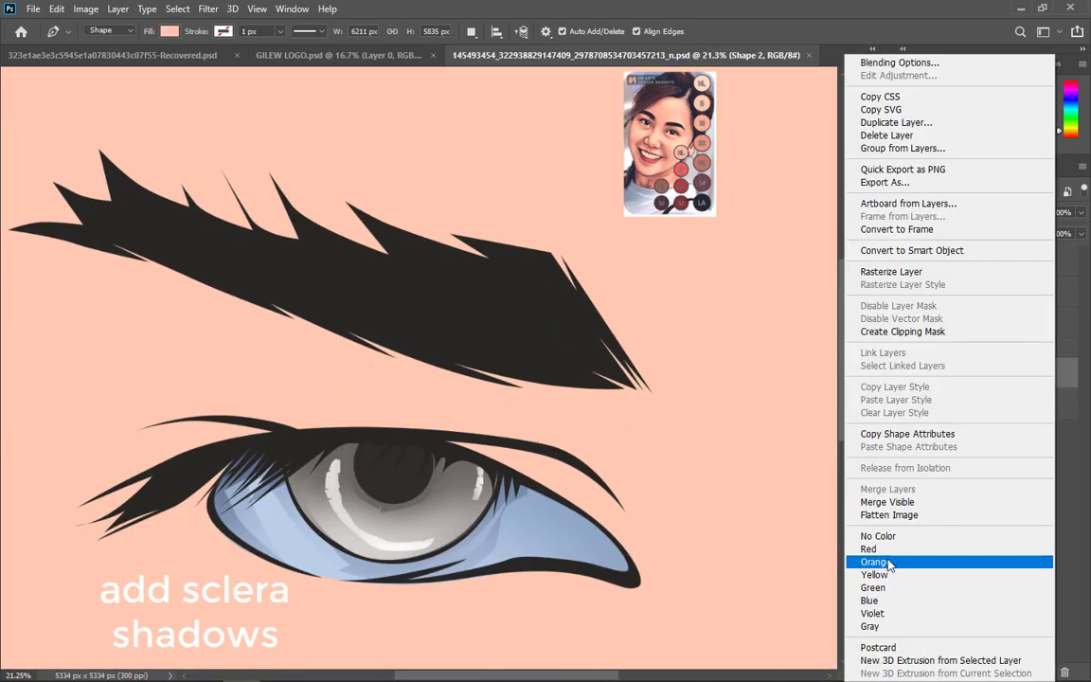
{"action": "left_click", "coordinate": [947, 558]}
- Show the reference photo and start a dark shadow shape above Shape 2, from the outer lid crease around the lashes and along the lower lid
{"action": "left_click", "coordinate": [924, 292]}
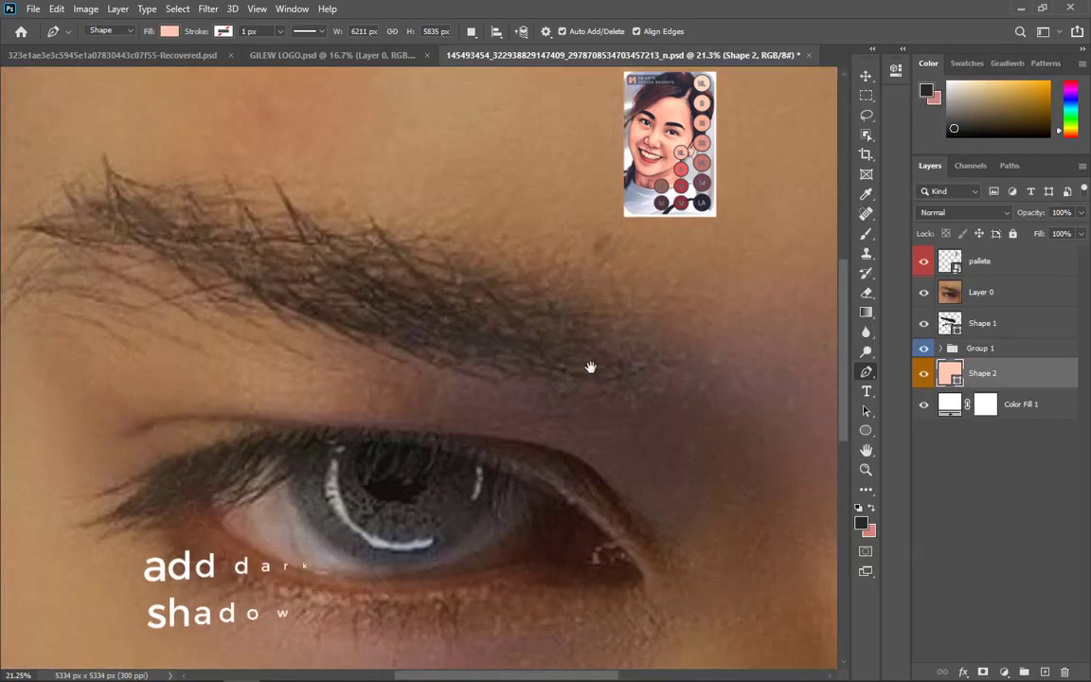
{"action": "scroll", "coordinate": [550, 277], "scroll_direction": "down", "scroll_amount": 5}
{"action": "left_click", "coordinate": [142, 336]}
{"action": "left_click_drag", "start_coordinate": [225, 329], "coordinate": [260, 331]}
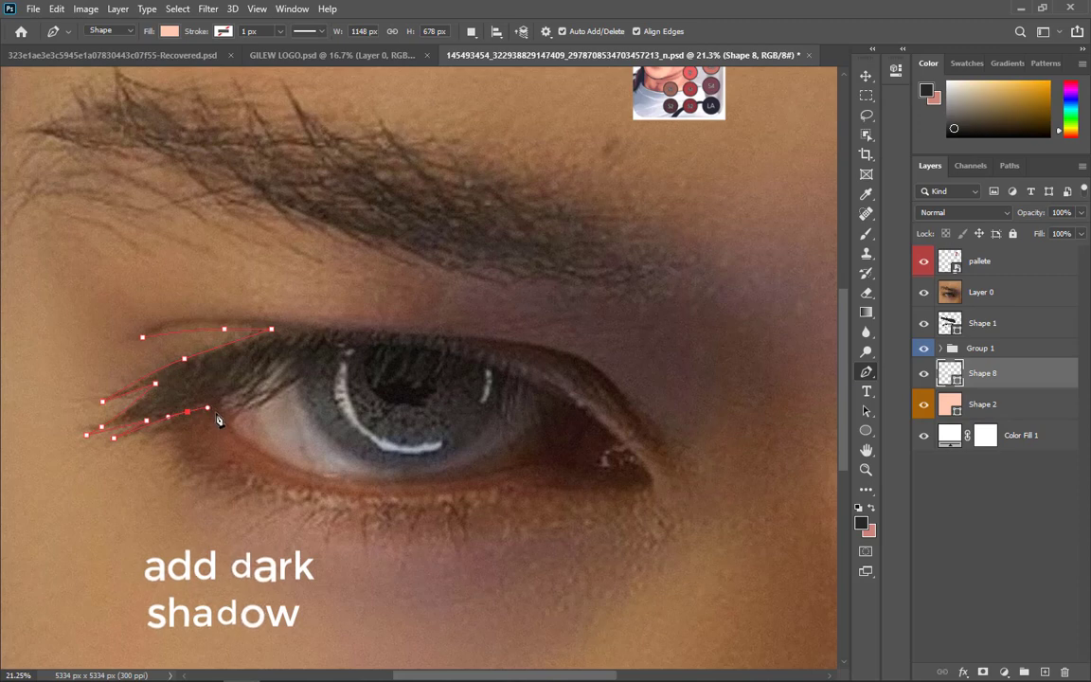
{"action": "left_click_drag", "start_coordinate": [485, 477], "coordinate": [524, 470]}
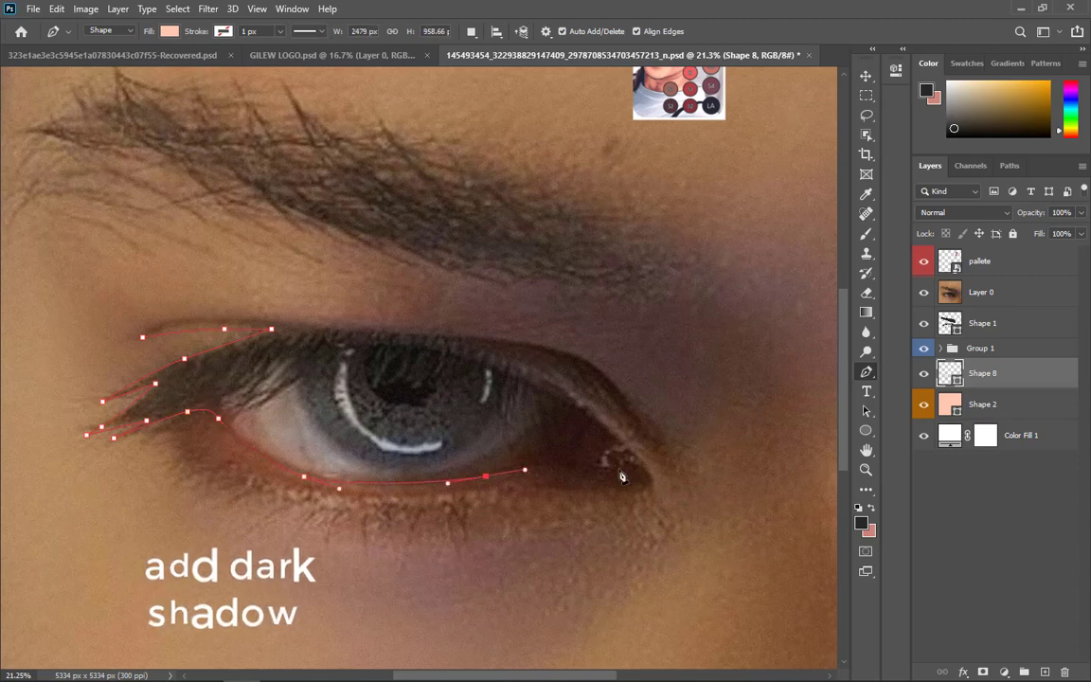
- Continue the dark shadow around the inner eye corner and back along the upper lid to the outer crease, about 3570 × 1119 px overall
{"action": "left_click_drag", "start_coordinate": [607, 469], "coordinate": [377, 525]}
{"action": "left_click_drag", "start_coordinate": [312, 442], "coordinate": [374, 488]}
{"action": "left_click_drag", "start_coordinate": [297, 440], "coordinate": [281, 437]}
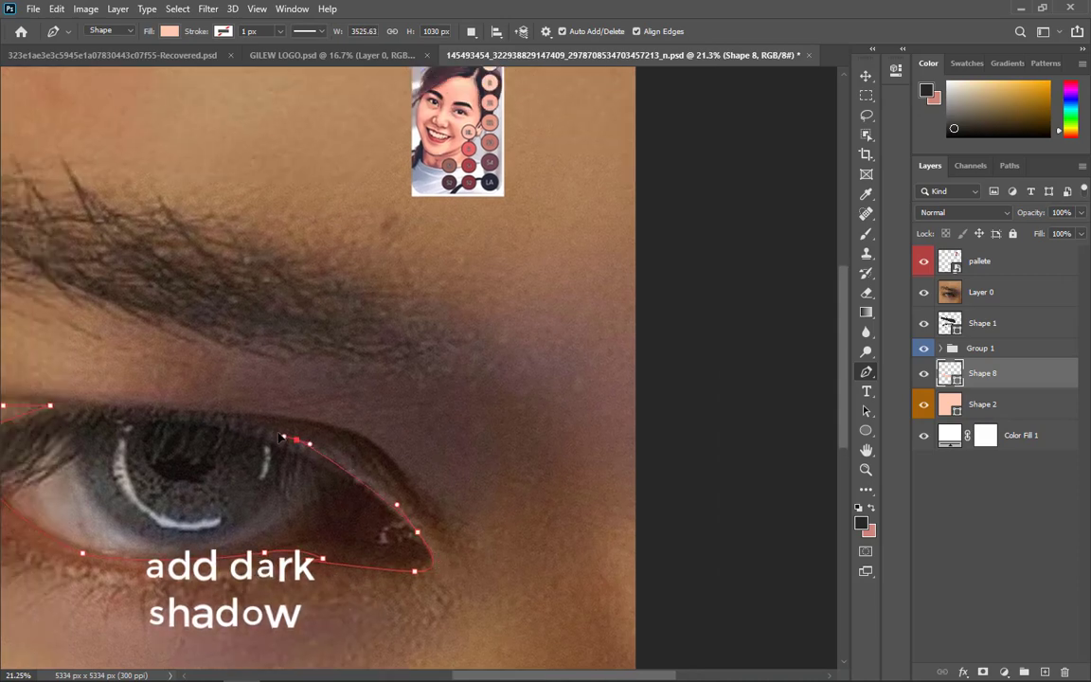
{"action": "left_click_drag", "start_coordinate": [355, 456], "coordinate": [528, 447]}
{"action": "mouse_move", "coordinate": [381, 433]}
{"action": "left_mouse_down"}
{"action": "mouse_move", "coordinate": [355, 434]}
{"action": "mouse_move", "coordinate": [371, 436]}
{"action": "left_mouse_up"}
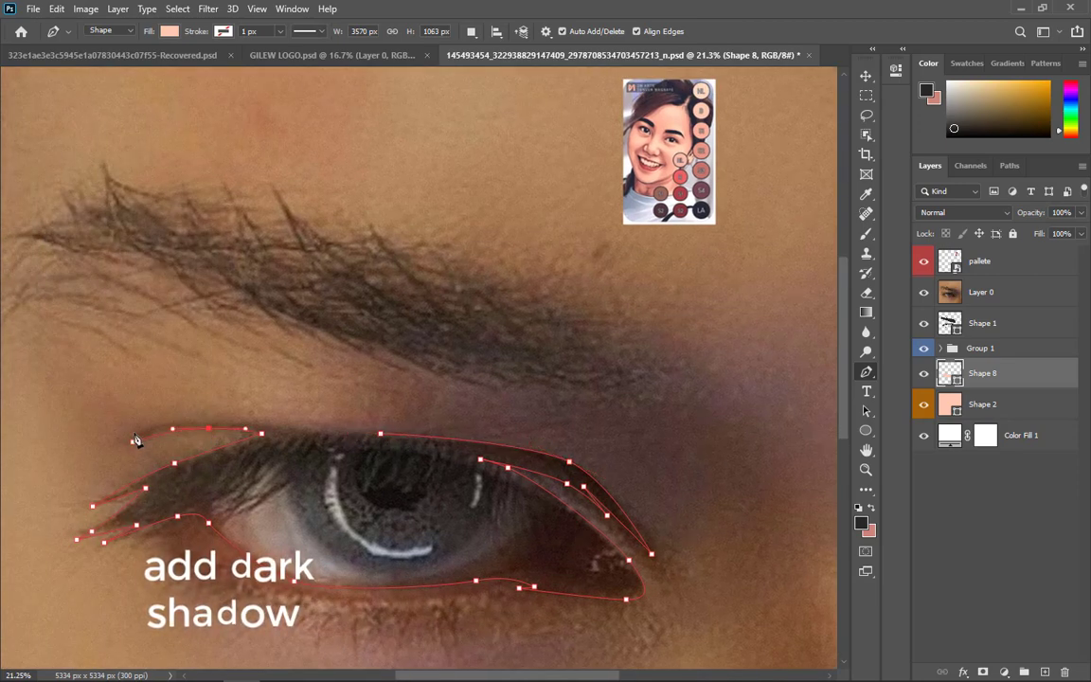
{"action": "left_click_drag", "start_coordinate": [369, 463], "coordinate": [357, 335]}
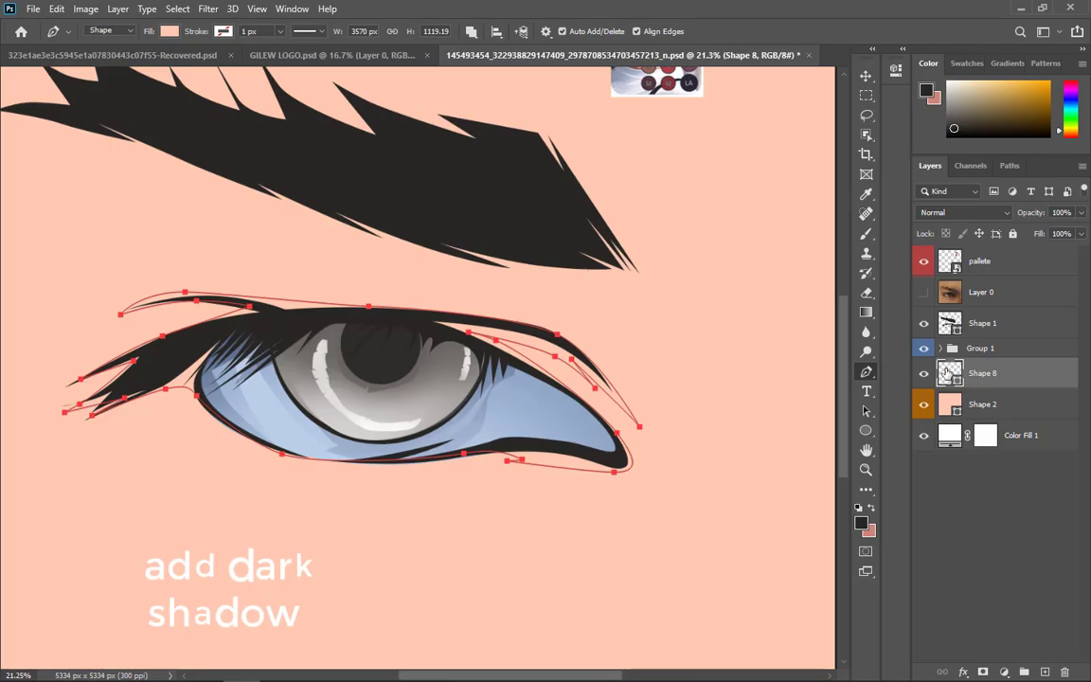
- Fill Shape 8 with the dark plum swatch just above LA, sampled from the palette image
{"action": "double_click", "coordinate": [950, 373]}
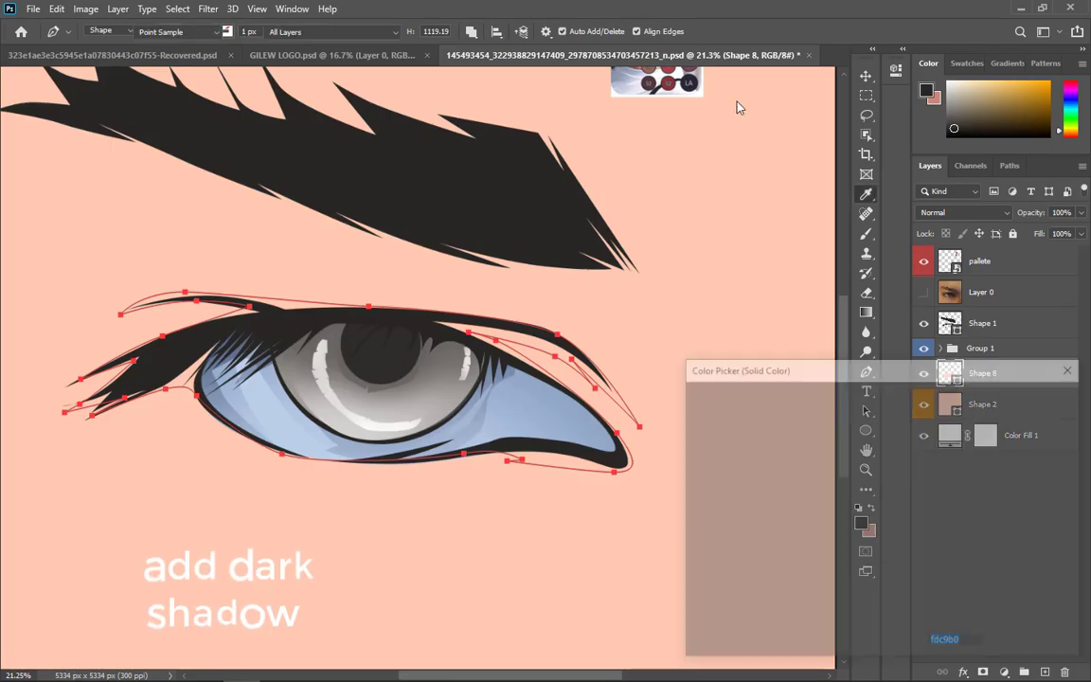
{"action": "left_click", "coordinate": [692, 69]}
{"action": "left_click", "coordinate": [1033, 399]}
- Add a layer mask to Shape 8 and fade the shadow under the outer and inner parts of the eye with a soft 2985 px brush
{"action": "left_click", "coordinate": [983, 671]}
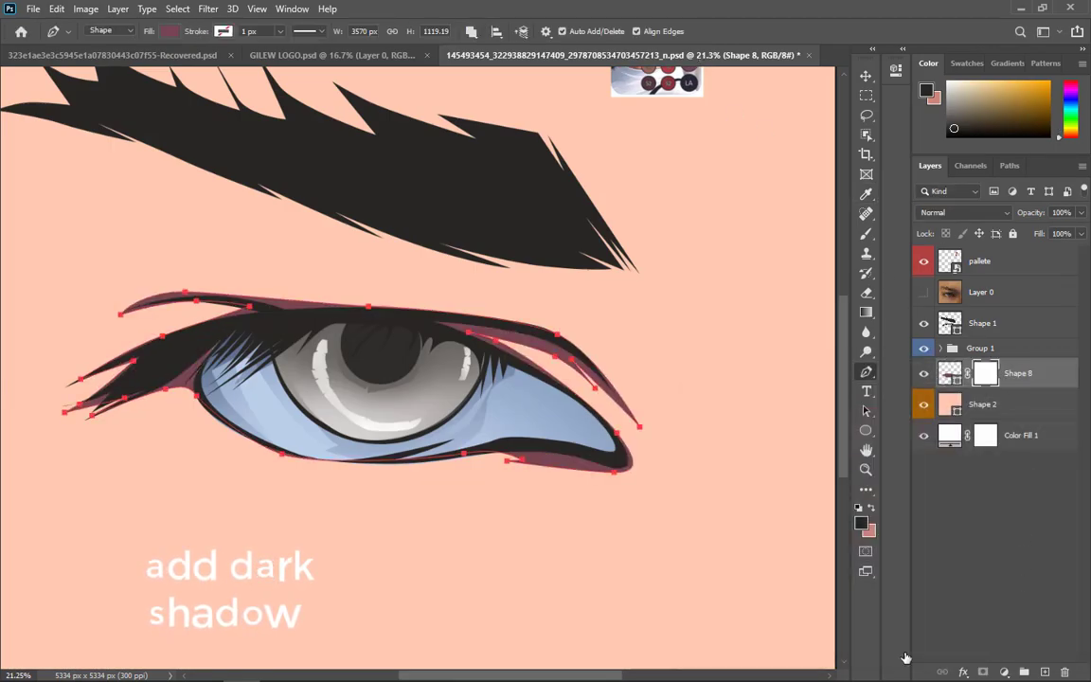
{"action": "key", "text": "b"}
{"action": "scroll", "coordinate": [337, 485], "scroll_direction": "down", "scroll_amount": 5}
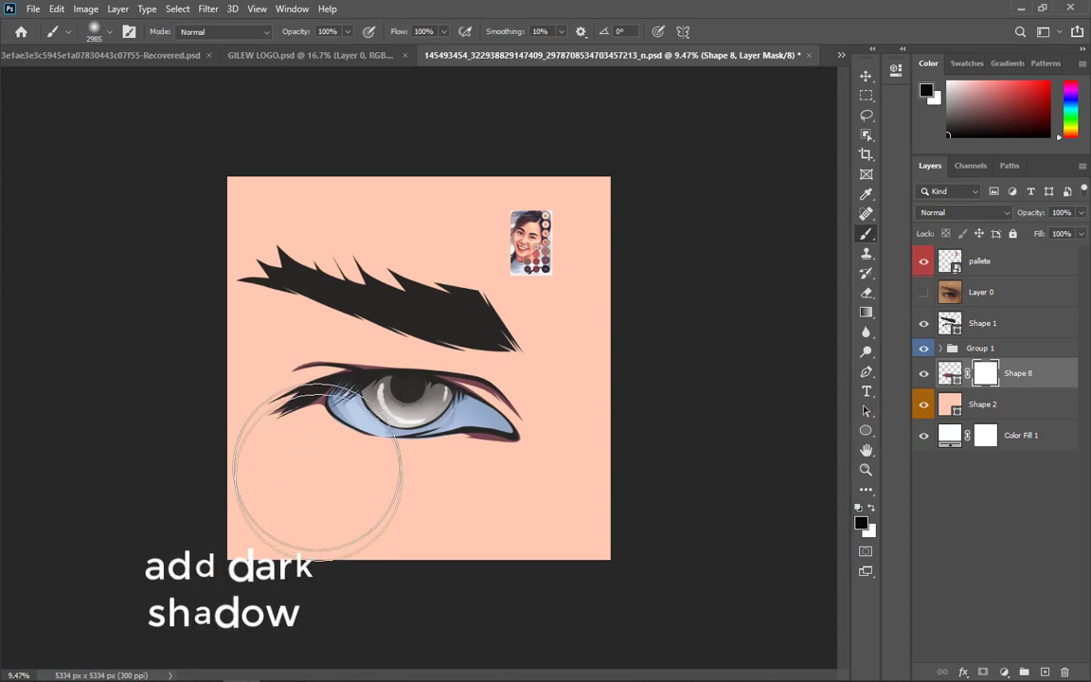
{"action": "scroll", "coordinate": [325, 398], "scroll_direction": "up", "scroll_amount": 2}
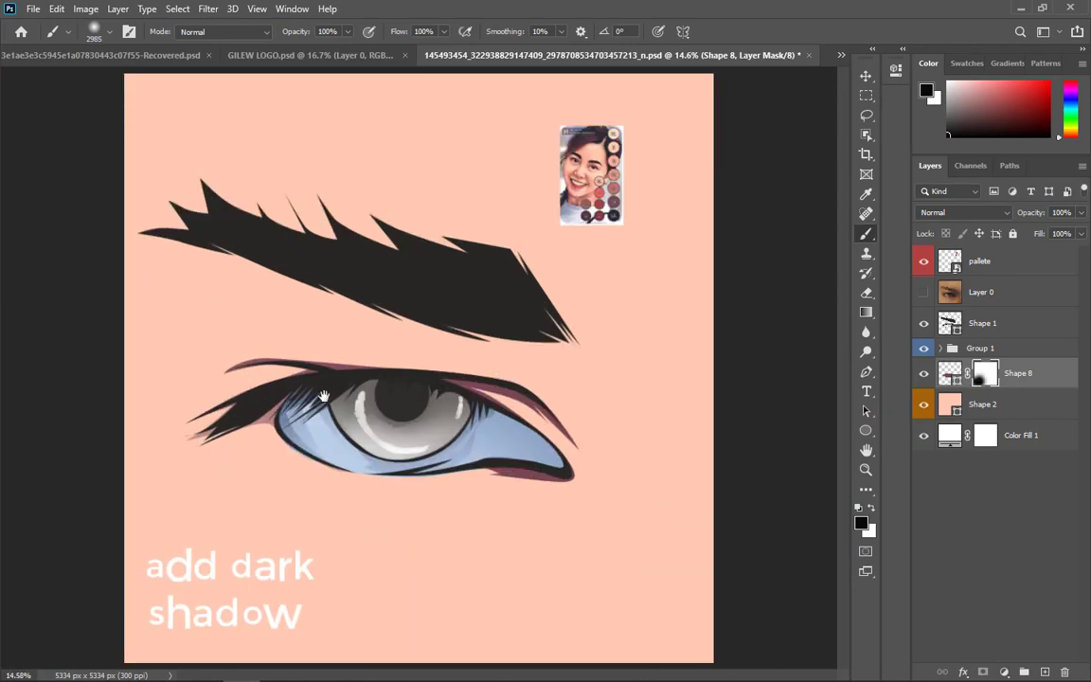
{"action": "scroll", "coordinate": [455, 540], "scroll_direction": "down", "scroll_amount": 4}
{"action": "left_click", "coordinate": [454, 464]}
{"action": "left_click", "coordinate": [487, 484], "text": "alt"}
{"action": "scroll", "coordinate": [485, 484], "scroll_direction": "up", "scroll_amount": 3}
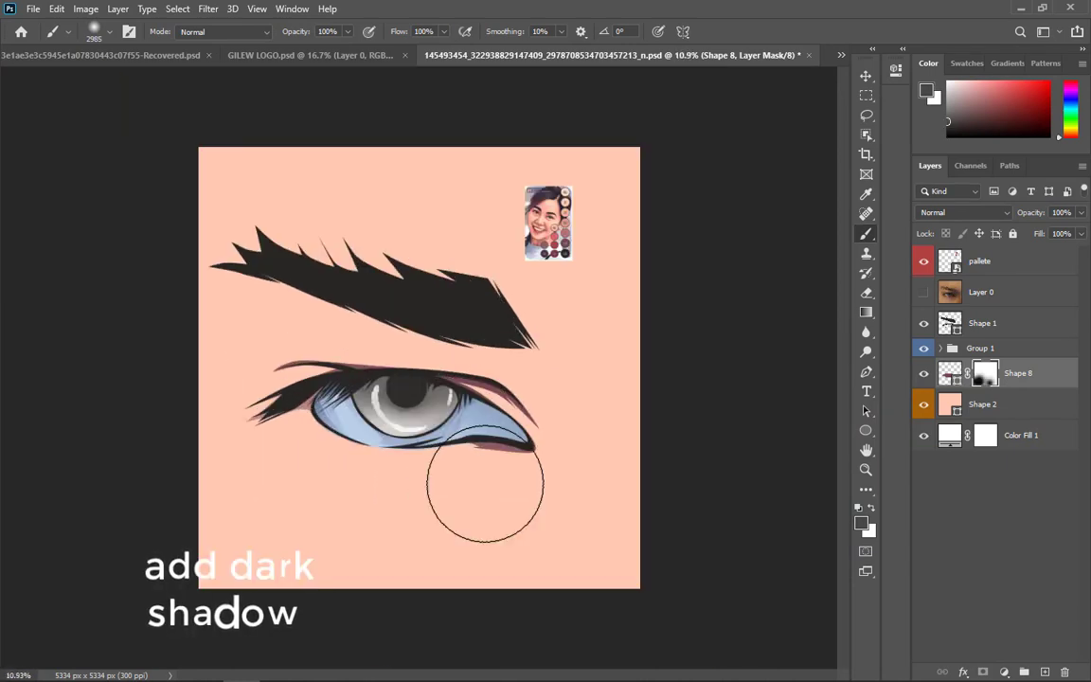
- Fade Shape 8 further below the inner corner and along the upper lid using smaller soft brushes of 1969 px and 1246 px
{"action": "right_click", "coordinate": [492, 499], "text": "alt"}
{"action": "left_click", "coordinate": [494, 499]}
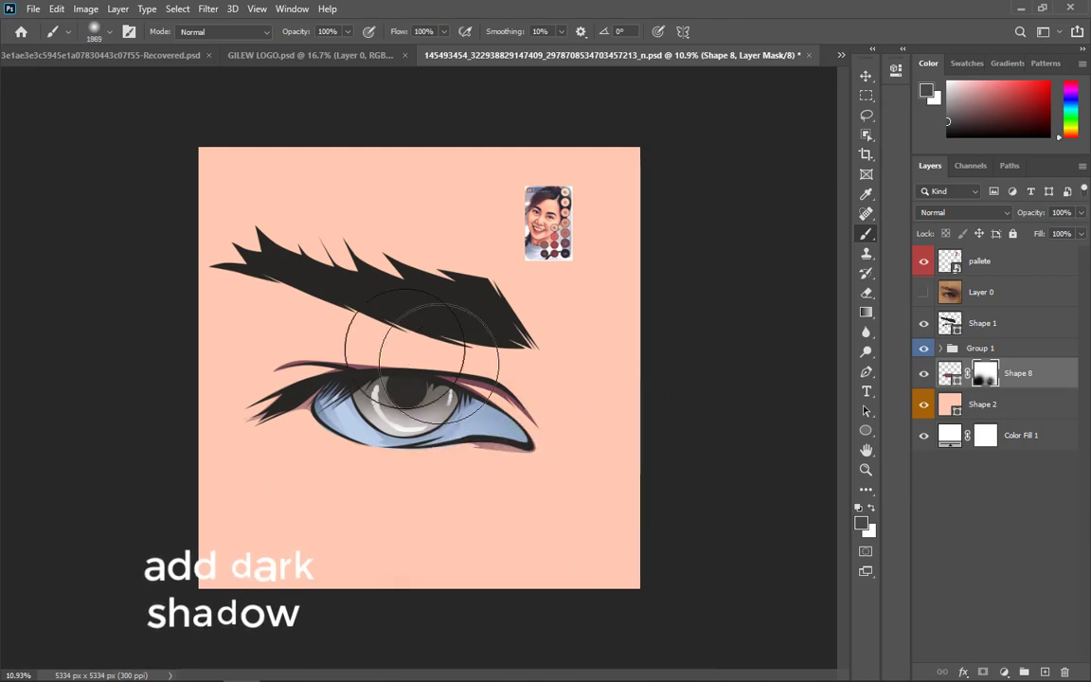
{"action": "right_click", "coordinate": [471, 414], "text": "alt"}
{"action": "left_click", "coordinate": [487, 404]}
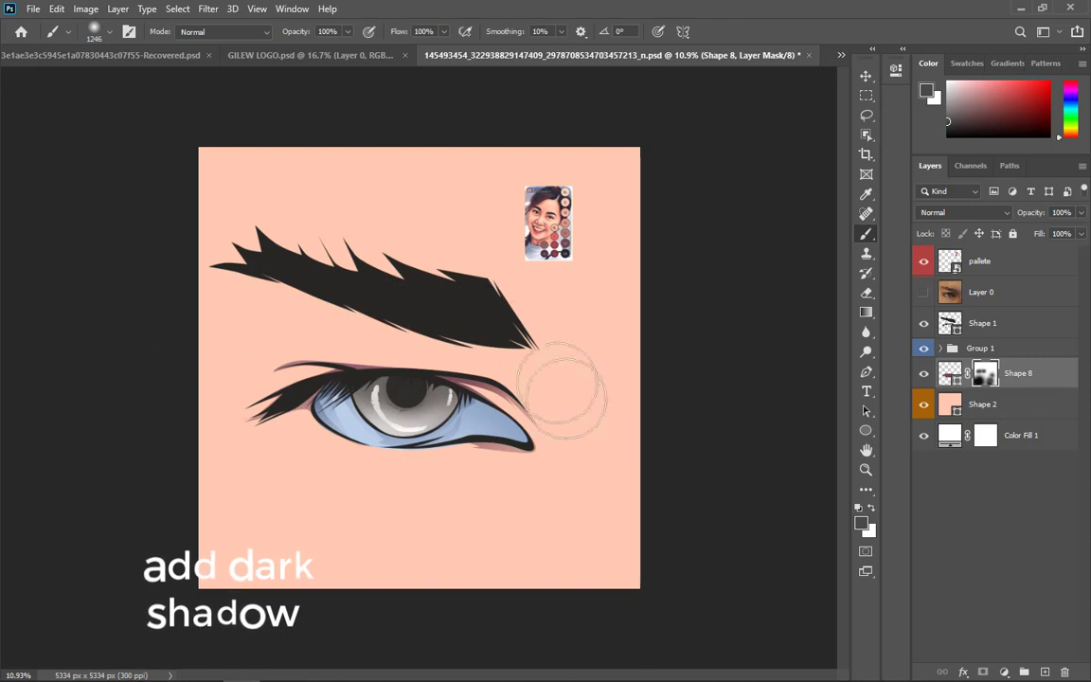
{"action": "scroll", "coordinate": [619, 396], "scroll_direction": "down", "scroll_amount": 4}
{"action": "scroll", "coordinate": [465, 409], "scroll_direction": "up", "scroll_amount": 5}
- Show the reference photo and draw a dark shadow shape around the eyebrow with the Pen tool, about 4094 × 1474 px
{"action": "key", "text": "p"}
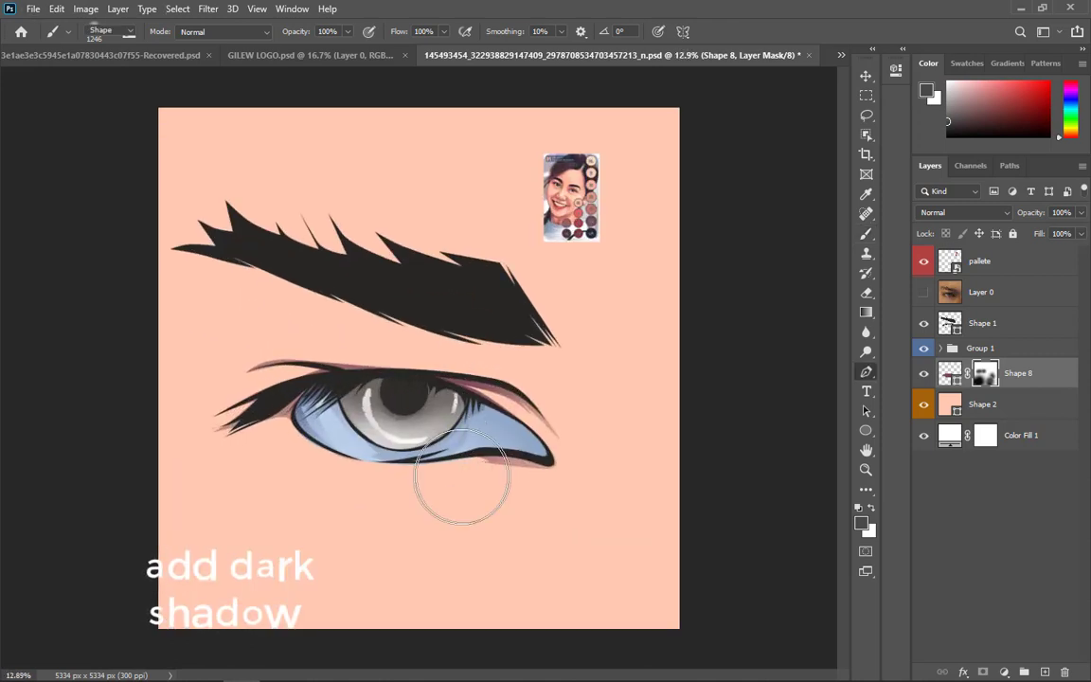
{"action": "scroll", "coordinate": [425, 508], "scroll_direction": "up", "scroll_amount": 3}
{"action": "left_click_drag", "start_coordinate": [424, 508], "coordinate": [443, 606]}
{"action": "left_click", "coordinate": [923, 293]}
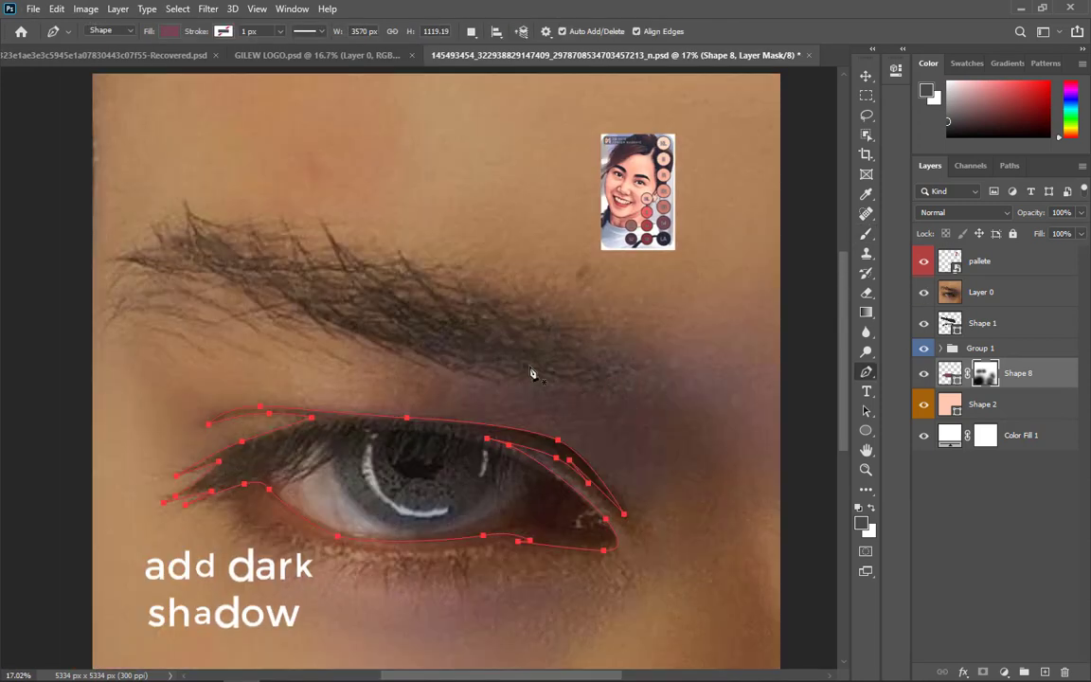
{"action": "scroll", "coordinate": [532, 373], "scroll_direction": "up", "scroll_amount": 1}
{"action": "left_click", "coordinate": [636, 422]}
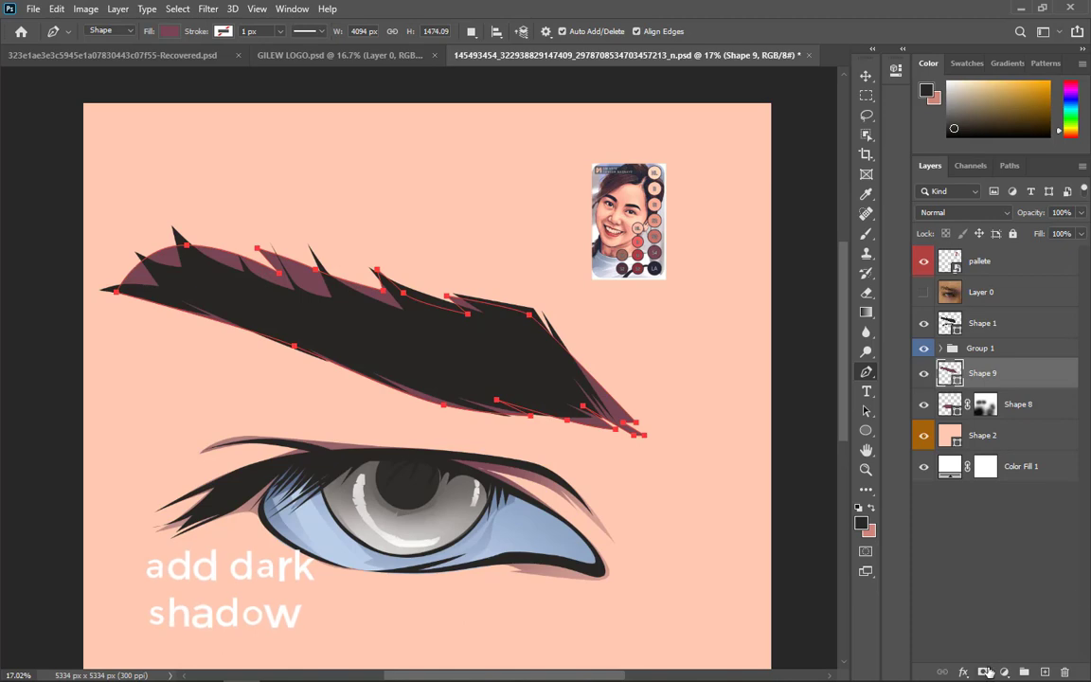
- Add a layer mask to the eyebrow shadow Shape 9 and soften it with a 5000 px dark grey soft brush
{"action": "left_click", "coordinate": [986, 671]}
{"action": "key", "text": "b"}
{"action": "scroll", "coordinate": [411, 307], "scroll_direction": "down", "scroll_amount": 4, "text": "alt"}
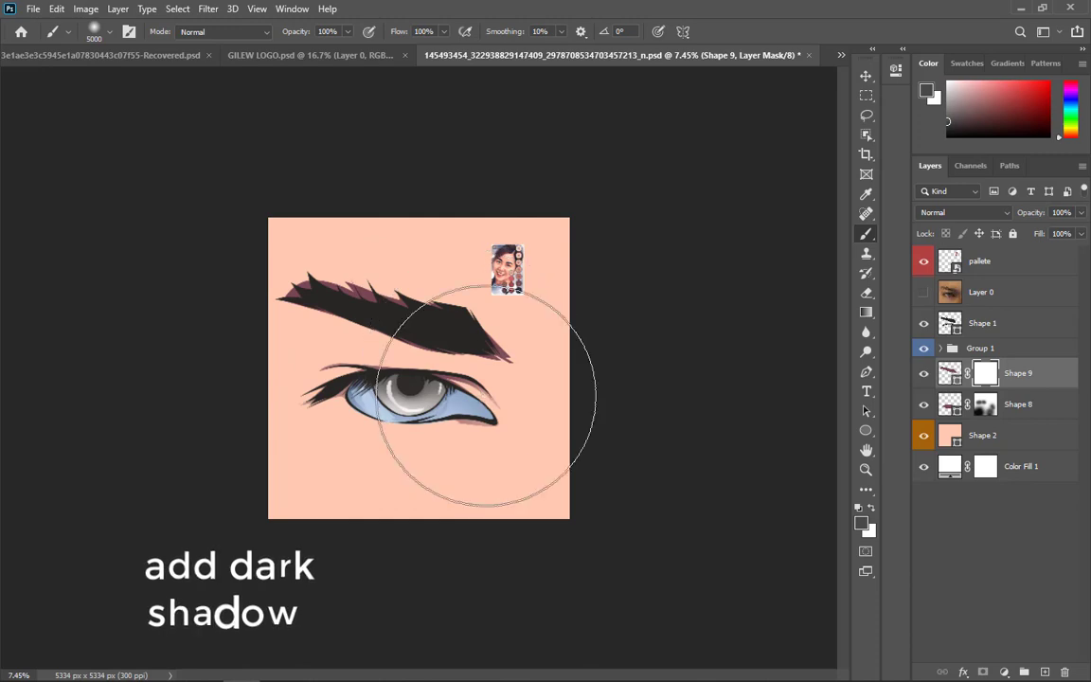
{"action": "left_click", "coordinate": [575, 464]}
{"action": "left_click", "coordinate": [338, 302]}
{"action": "scroll", "coordinate": [360, 301], "scroll_direction": "up", "scroll_amount": 5}
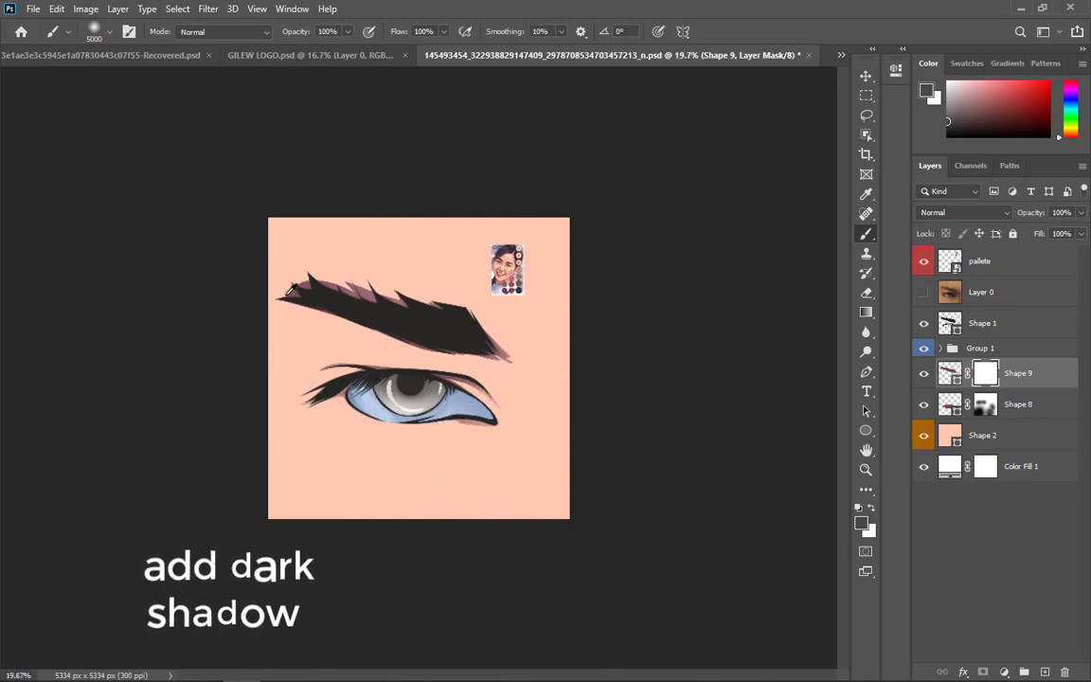
- Fade the edges of the eyebrow shadow on the Shape 9 mask with smaller soft brushes of 1100 px and 1578 px, and save the document
{"action": "left_click_drag", "start_coordinate": [362, 301], "coordinate": [417, 444]}
{"action": "scroll", "coordinate": [284, 261], "scroll_direction": "down", "scroll_amount": 1}
{"action": "key", "text": "bracketleft"}
{"action": "key", "text": "bracketleft"}
{"action": "key", "text": "bracketleft"}
{"action": "key", "text": "bracketleft"}
{"action": "key", "text": "bracketleft"}
{"action": "key", "text": "bracketleft"}
{"action": "key", "text": "bracketleft"}
{"action": "key", "text": "bracketleft"}
{"action": "key", "text": "bracketleft"}
{"action": "key", "text": "bracketleft"}
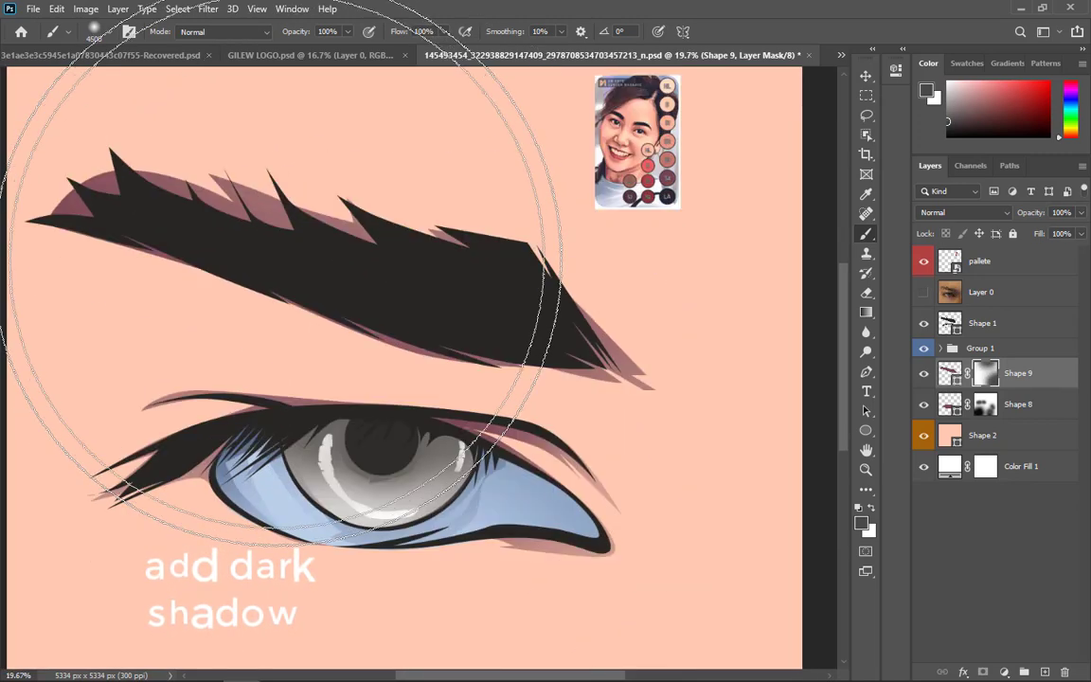
{"action": "key", "text": "bracketleft"}
{"action": "key", "text": "bracketleft"}
{"action": "key", "text": "bracketleft"}
{"action": "key", "text": "bracketleft"}
{"action": "key", "text": "bracketleft"}
{"action": "key", "text": "bracketleft"}
{"action": "key", "text": "bracketleft"}
{"action": "key", "text": "bracketleft"}
{"action": "key", "text": "bracketleft"}
{"action": "key", "text": "bracketleft"}
{"action": "key", "text": "bracketleft"}
{"action": "key", "text": "bracketleft"}
{"action": "key", "text": "bracketleft"}
{"action": "key", "text": "bracketleft"}
{"action": "key", "text": "bracketleft"}
{"action": "key", "text": "bracketleft"}
{"action": "key", "text": "bracketleft"}
{"action": "key", "text": "bracketleft"}
{"action": "key", "text": "bracketleft"}
{"action": "left_click", "coordinate": [76, 138]}
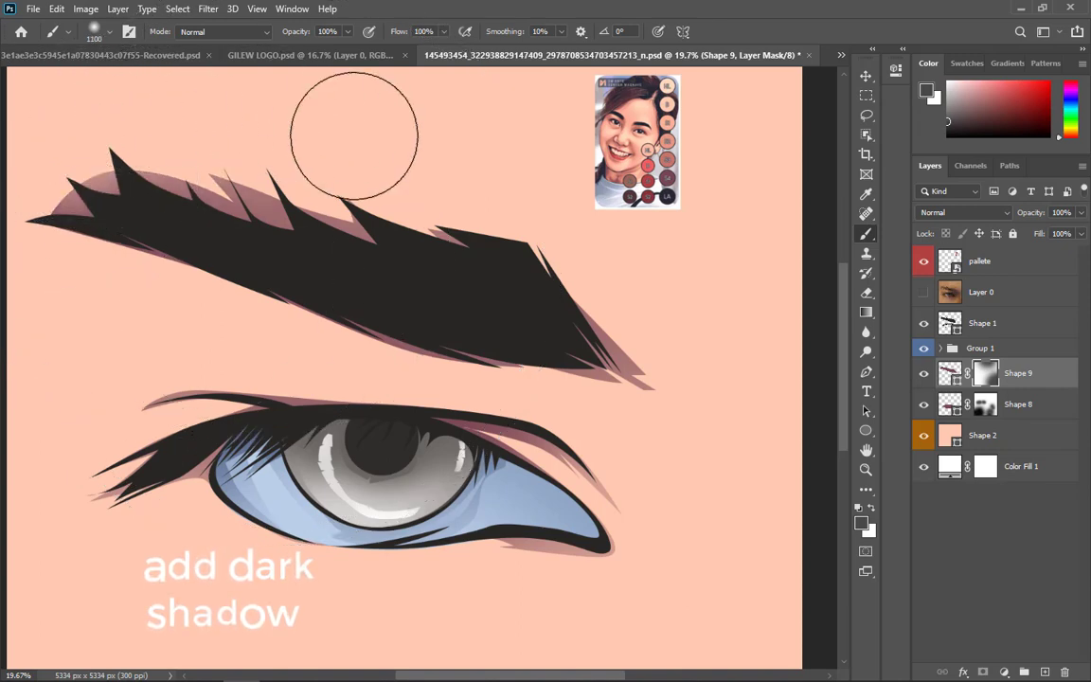
{"action": "right_click", "coordinate": [192, 135], "text": "alt"}
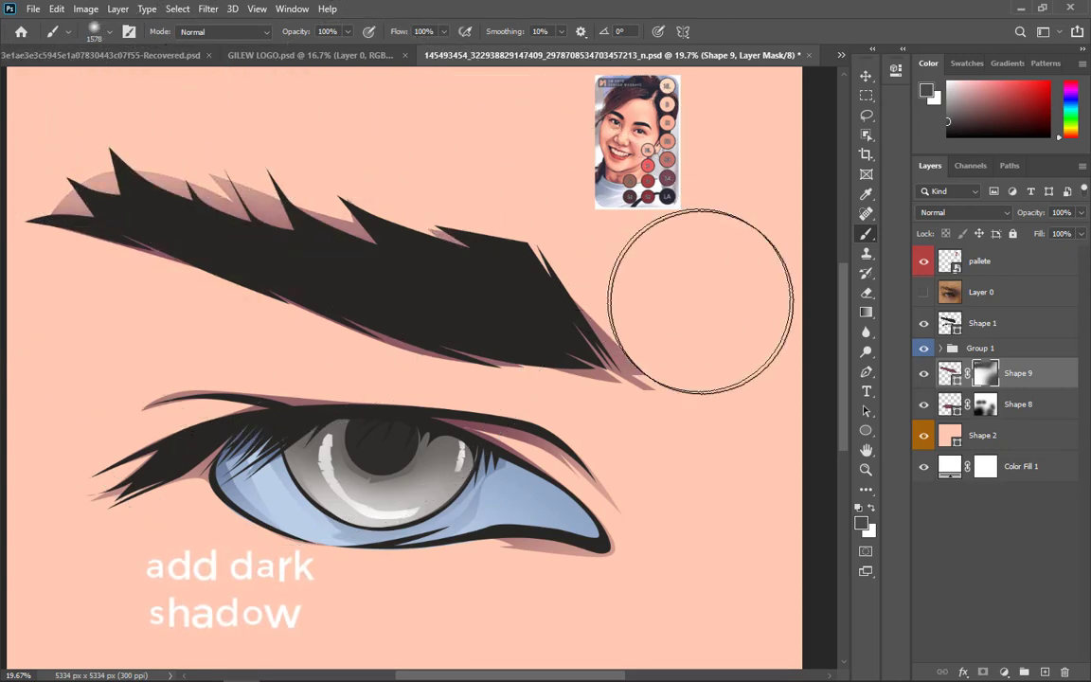
{"action": "scroll", "coordinate": [576, 426], "scroll_direction": "down", "scroll_amount": 3}
{"action": "key", "text": "ctrl+s"}
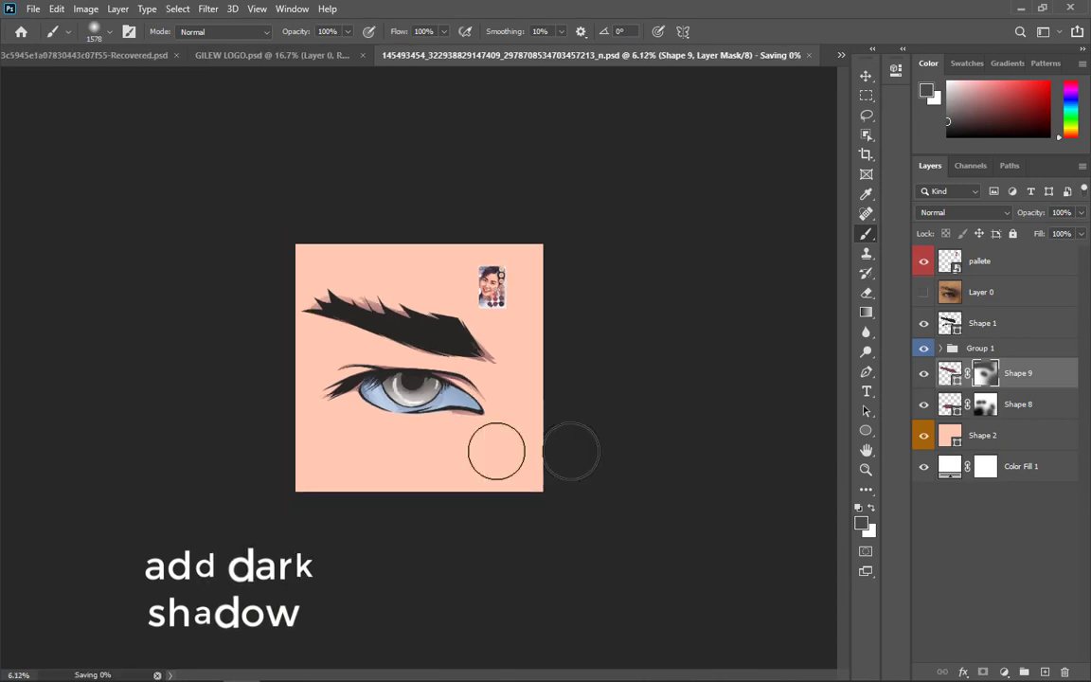
- Show the reference photo over the artwork and clear the layer selection
{"action": "key", "text": "p"}
{"action": "scroll", "coordinate": [336, 508], "scroll_direction": "up", "scroll_amount": 3}
{"action": "scroll", "coordinate": [367, 372], "scroll_direction": "down", "scroll_amount": 4}
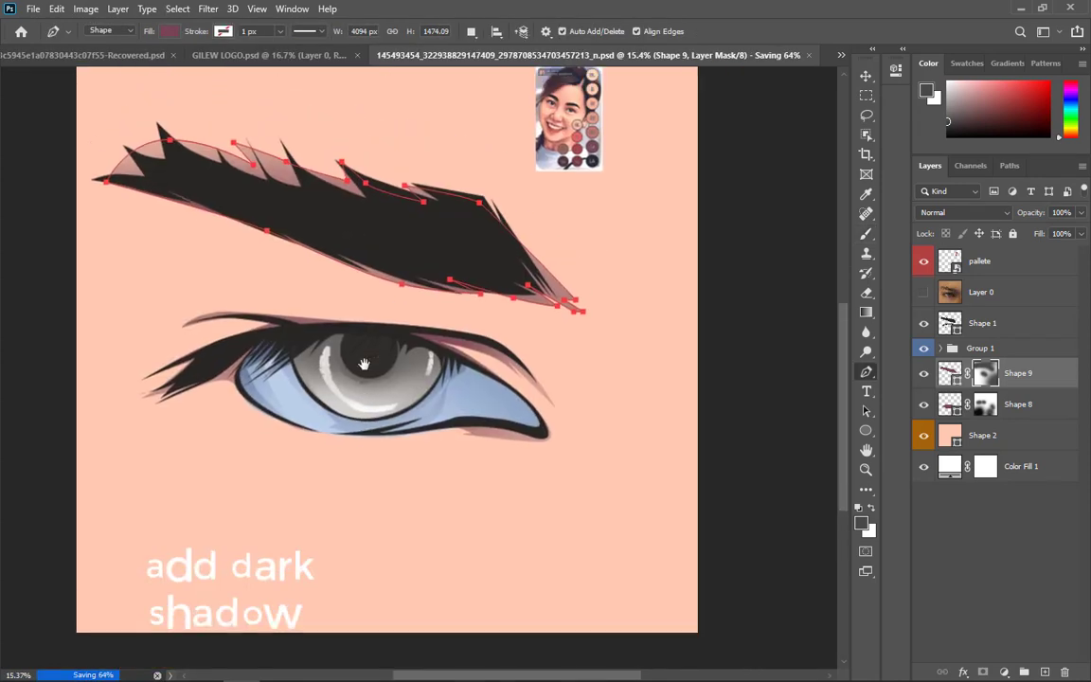
{"action": "scroll", "coordinate": [368, 373], "scroll_direction": "down", "scroll_amount": 1}
{"action": "left_click", "coordinate": [924, 292]}
{"action": "scroll", "coordinate": [454, 351], "scroll_direction": "up", "scroll_amount": 3}
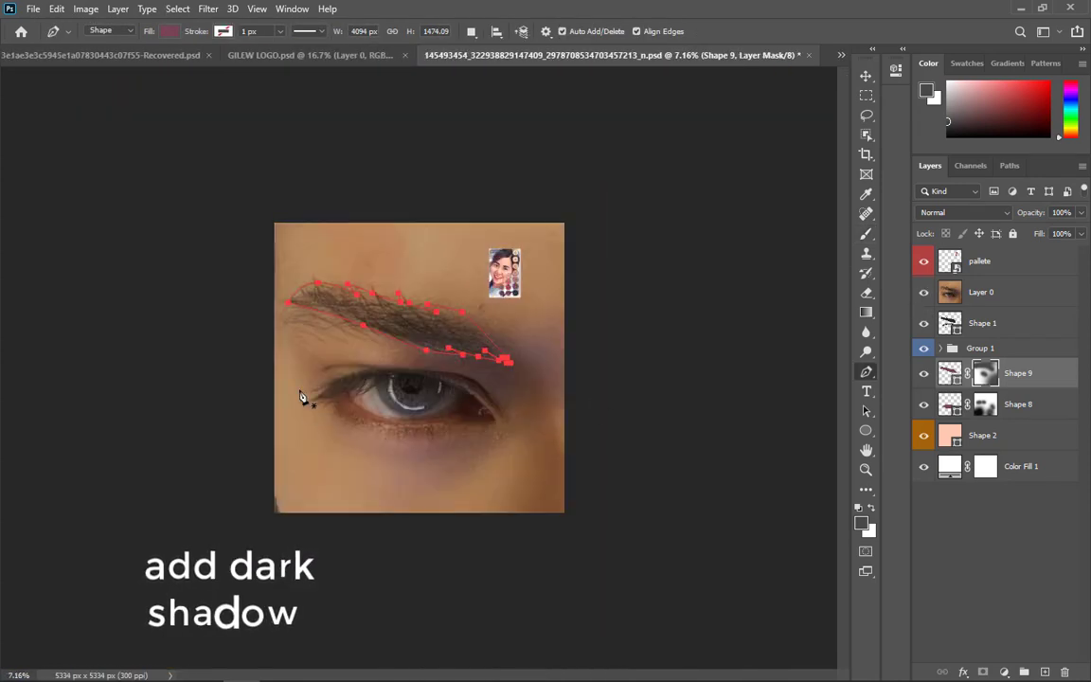
{"action": "scroll", "coordinate": [520, 356], "scroll_direction": "up", "scroll_amount": 2}
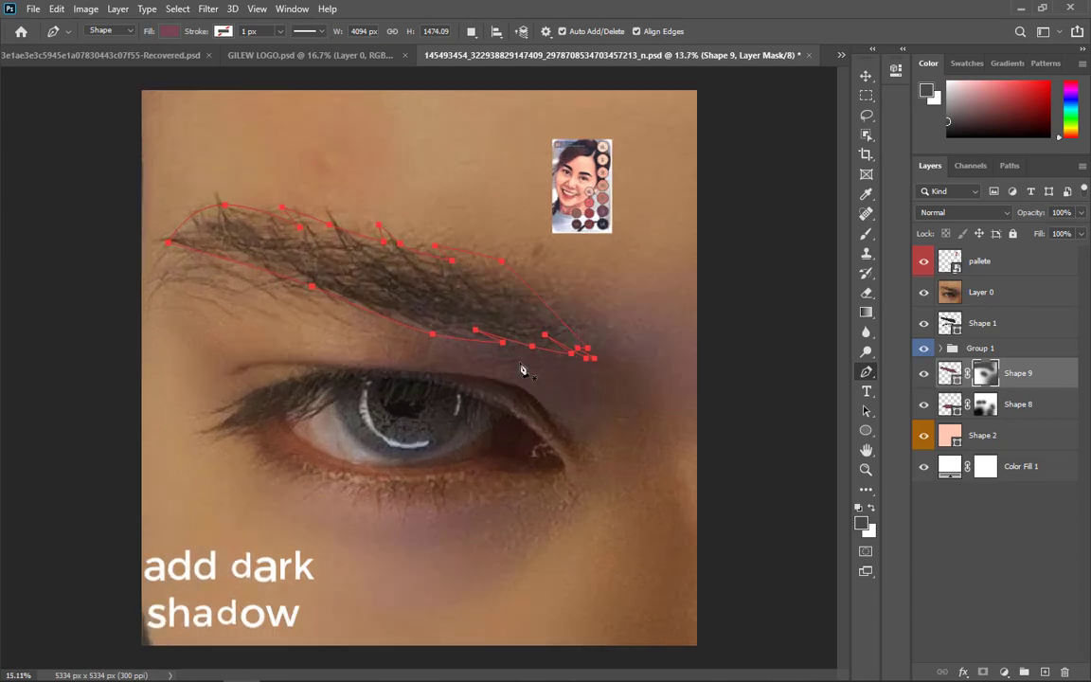
{"action": "left_click", "coordinate": [1042, 407], "text": "shift"}
{"action": "left_click", "coordinate": [1012, 528]}
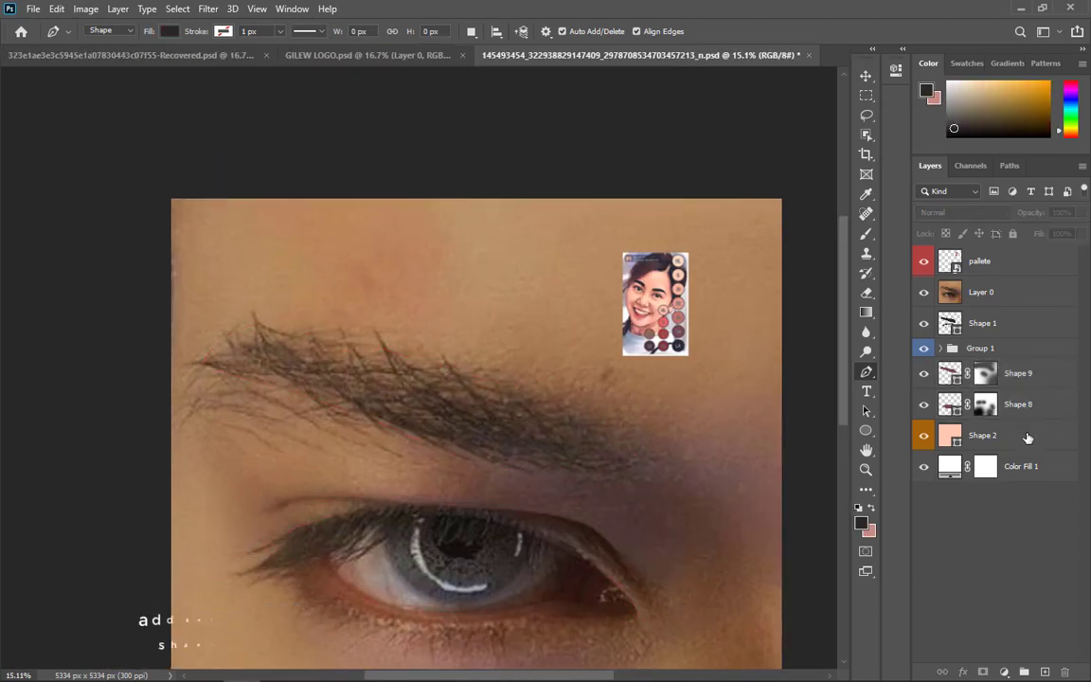
- Start a second shadow shape directly above Shape 2, tracing the outer lid crease, the lashes and the outer lower lid, about 1601 × 1040 px
{"action": "left_click", "coordinate": [1028, 437]}
{"action": "left_click_drag", "start_coordinate": [490, 439], "coordinate": [453, 270]}
{"action": "scroll", "coordinate": [182, 326], "scroll_direction": "up", "scroll_amount": 4}
{"action": "left_click", "coordinate": [461, 322]}
{"action": "left_click_drag", "start_coordinate": [223, 329], "coordinate": [247, 336]}
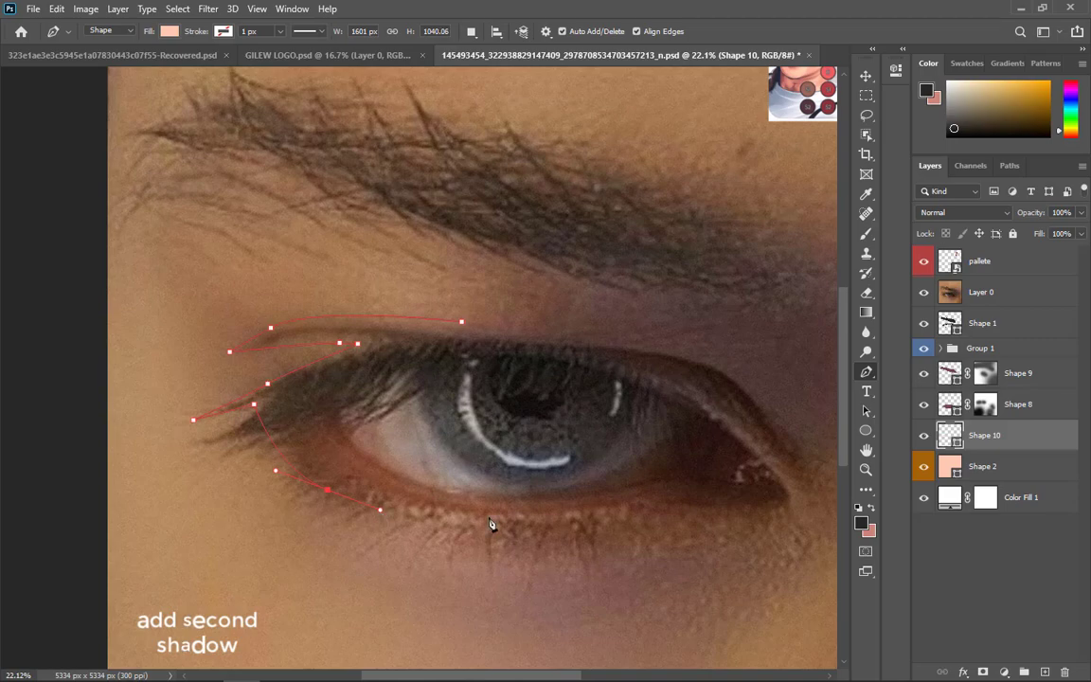
- Finish the Shape 10 shadow outline around the inner eye corner, over the eyebrow and back to the lid crease, about 4216 × 2744 px
{"action": "left_click_drag", "start_coordinate": [692, 505], "coordinate": [378, 466]}
{"action": "left_click_drag", "start_coordinate": [462, 473], "coordinate": [480, 482]}
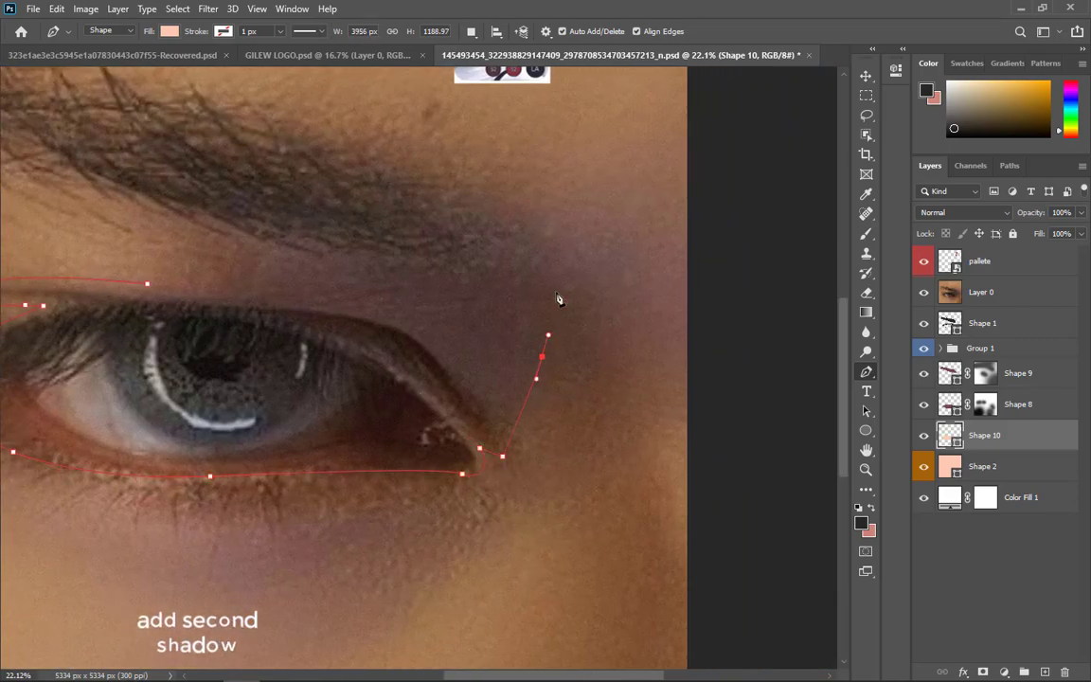
{"action": "left_click_drag", "start_coordinate": [536, 253], "coordinate": [785, 446]}
{"action": "left_click_drag", "start_coordinate": [603, 303], "coordinate": [532, 282]}
{"action": "left_click", "coordinate": [74, 194]}
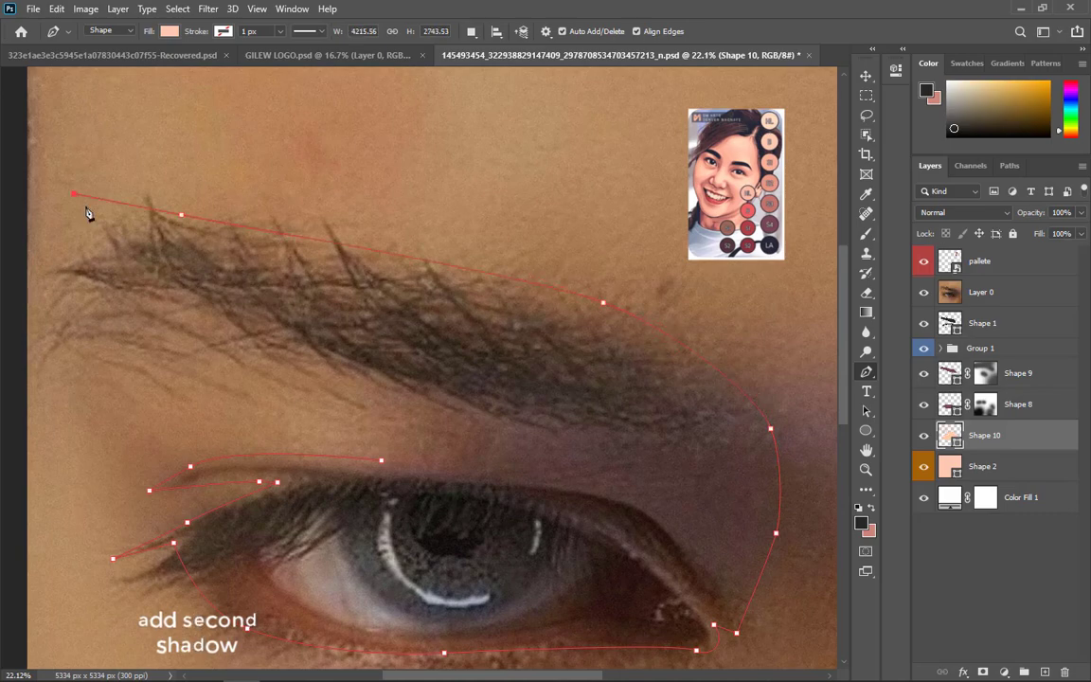
{"action": "left_click", "coordinate": [410, 462]}
{"action": "left_click", "coordinate": [382, 460]}
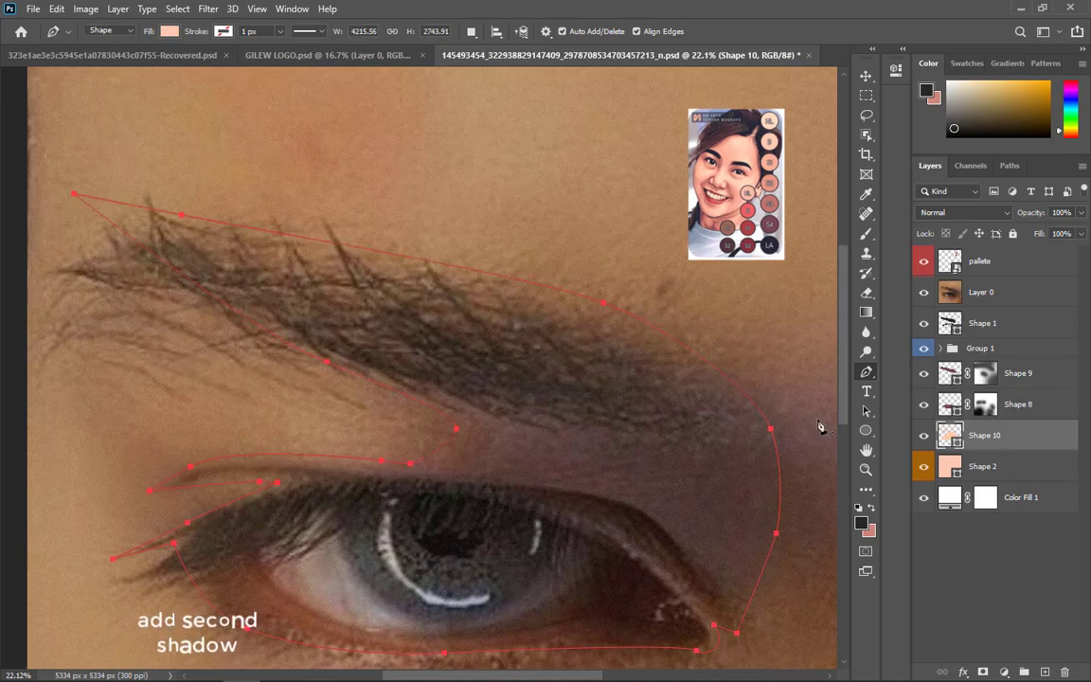
{"action": "left_click_drag", "start_coordinate": [456, 458], "coordinate": [431, 270]}
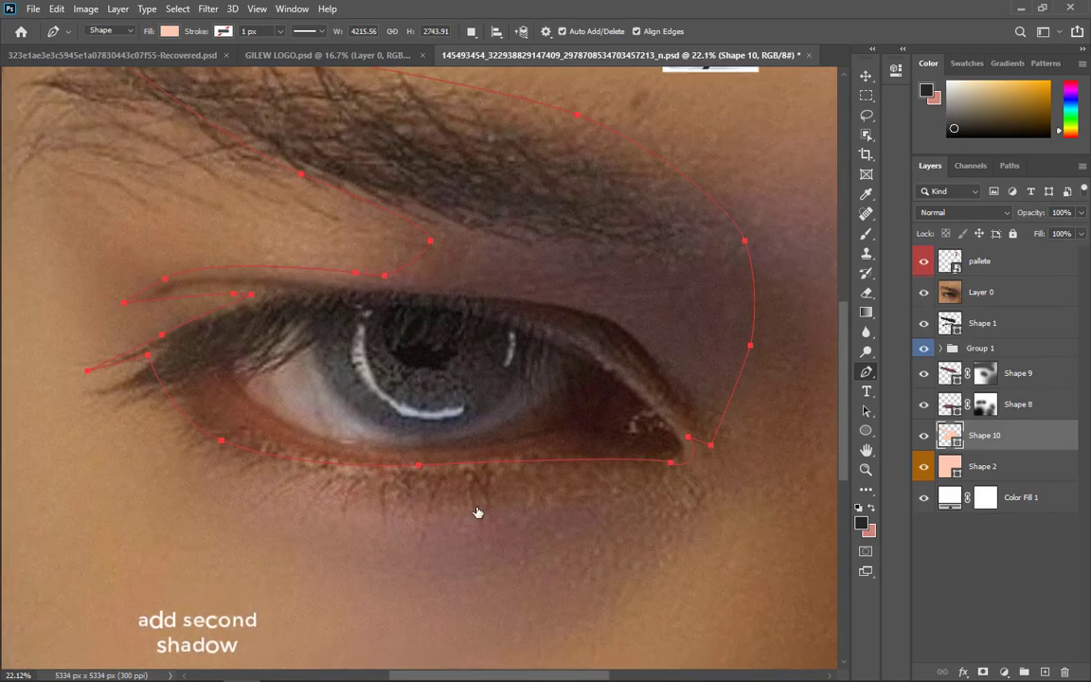
- Hide the reference photo and fill the Shape 10 shadow with a reddish skin-shadow tone sampled from the palette image
{"action": "left_click", "coordinate": [923, 293]}
{"action": "scroll", "coordinate": [548, 458], "scroll_direction": "down", "scroll_amount": 8}
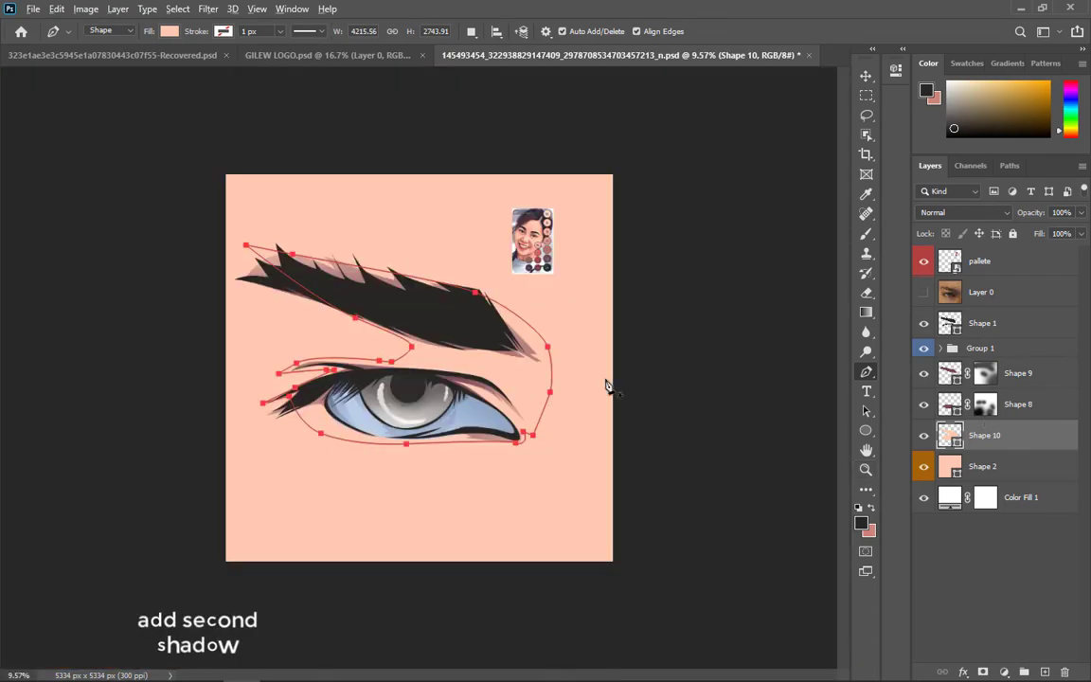
{"action": "scroll", "coordinate": [607, 381], "scroll_direction": "up", "scroll_amount": 4}
{"action": "double_click", "coordinate": [947, 431]}
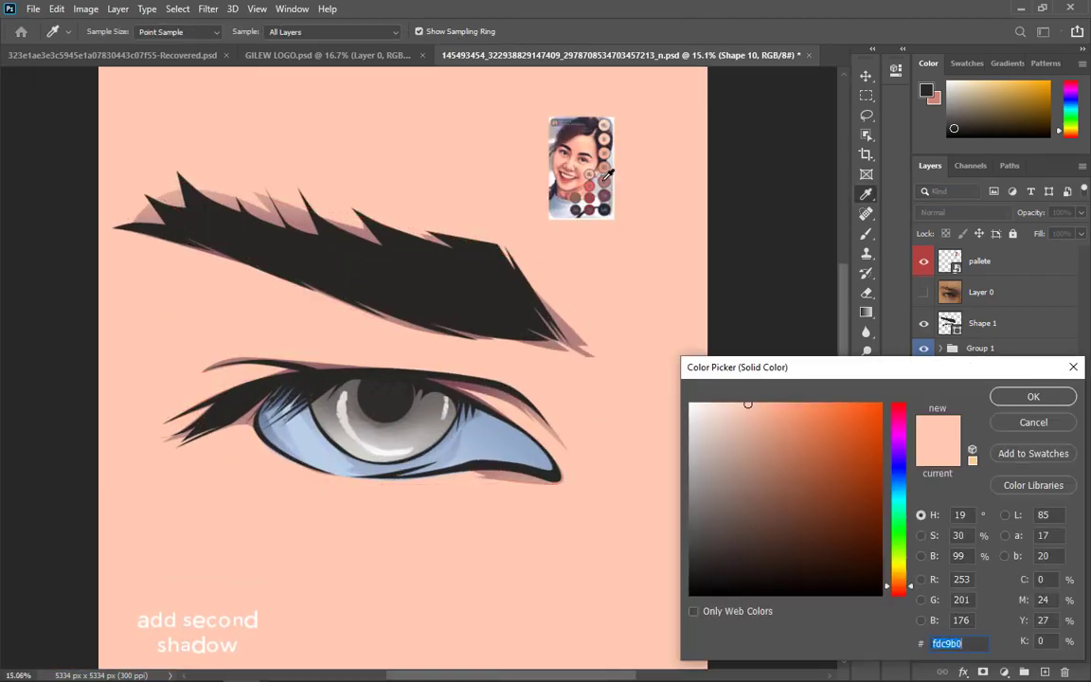
{"action": "left_click", "coordinate": [607, 177]}
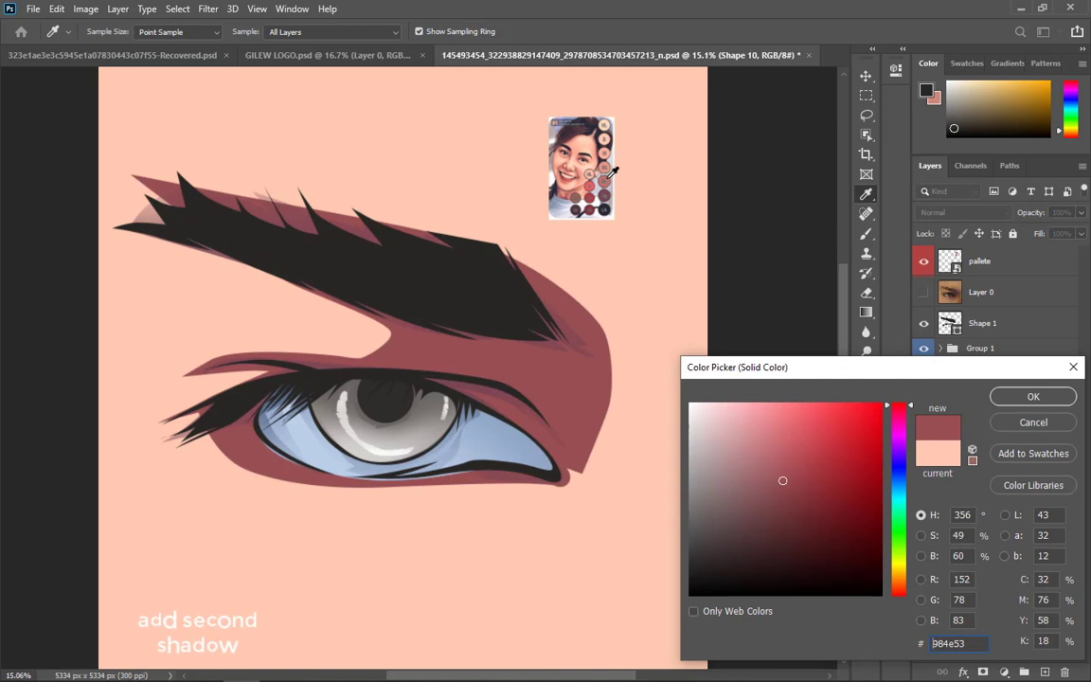
{"action": "left_click", "coordinate": [1031, 396]}
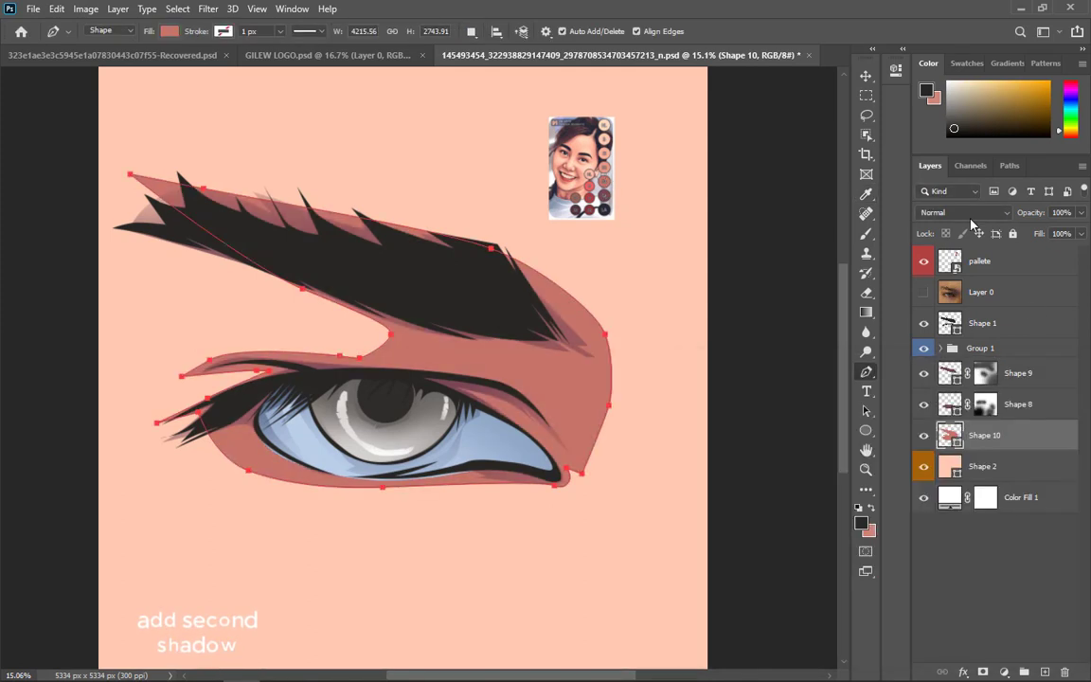
{"action": "left_click", "coordinate": [961, 212]}
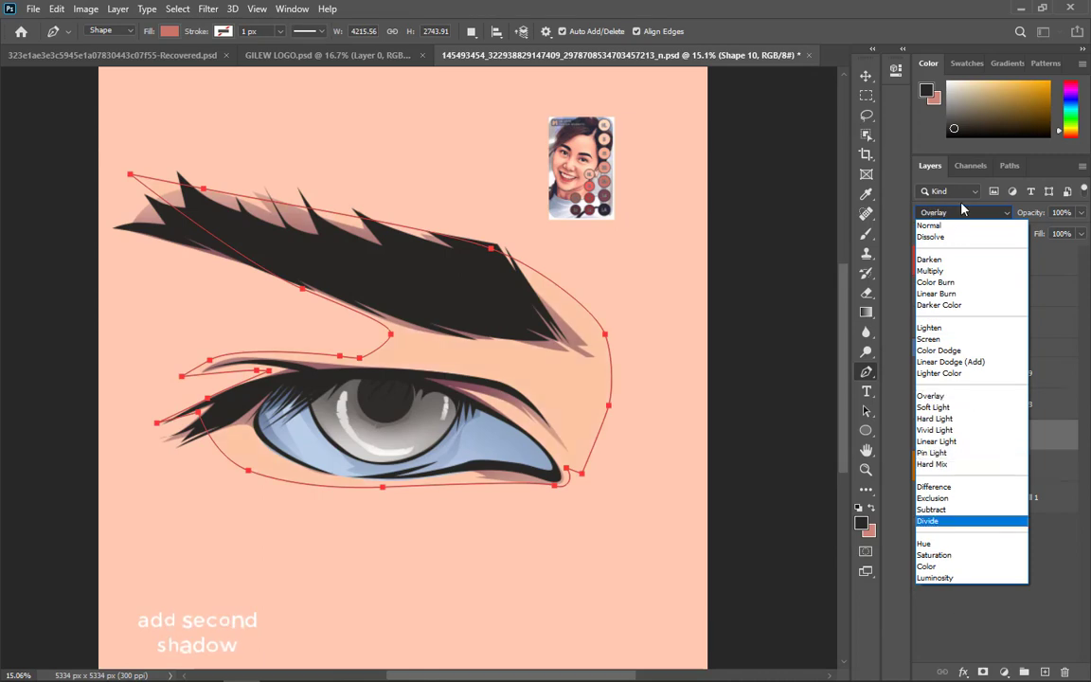
{"action": "key", "text": "Escape"}
- Add a layer mask to Shape 10 and fade the shadow below the eye with a 4646 px dark grey soft brush
{"action": "left_click", "coordinate": [984, 672]}
{"action": "key", "text": "b"}
{"action": "scroll", "coordinate": [284, 455], "scroll_direction": "down", "scroll_amount": 2}
{"action": "left_click_drag", "start_coordinate": [324, 482], "coordinate": [511, 484]}
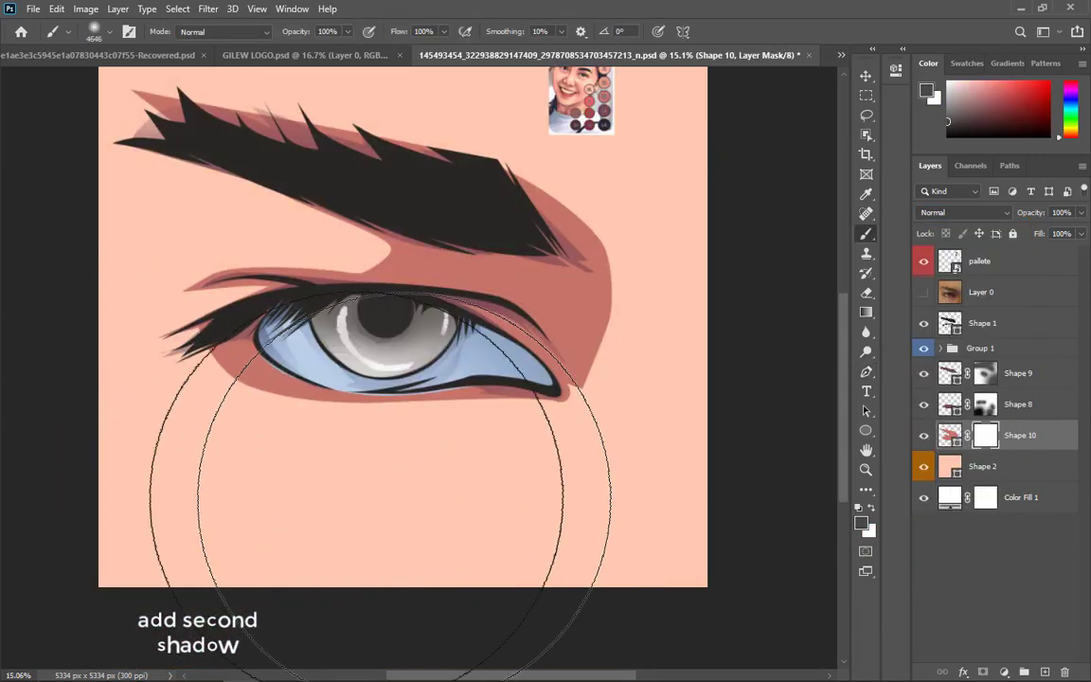
- Fade the lower-lid, nose-side and eyebrow edges on the Shape 10 mask with smaller soft brushes of 1757 px and 2634 px
{"action": "right_click", "coordinate": [419, 434]}
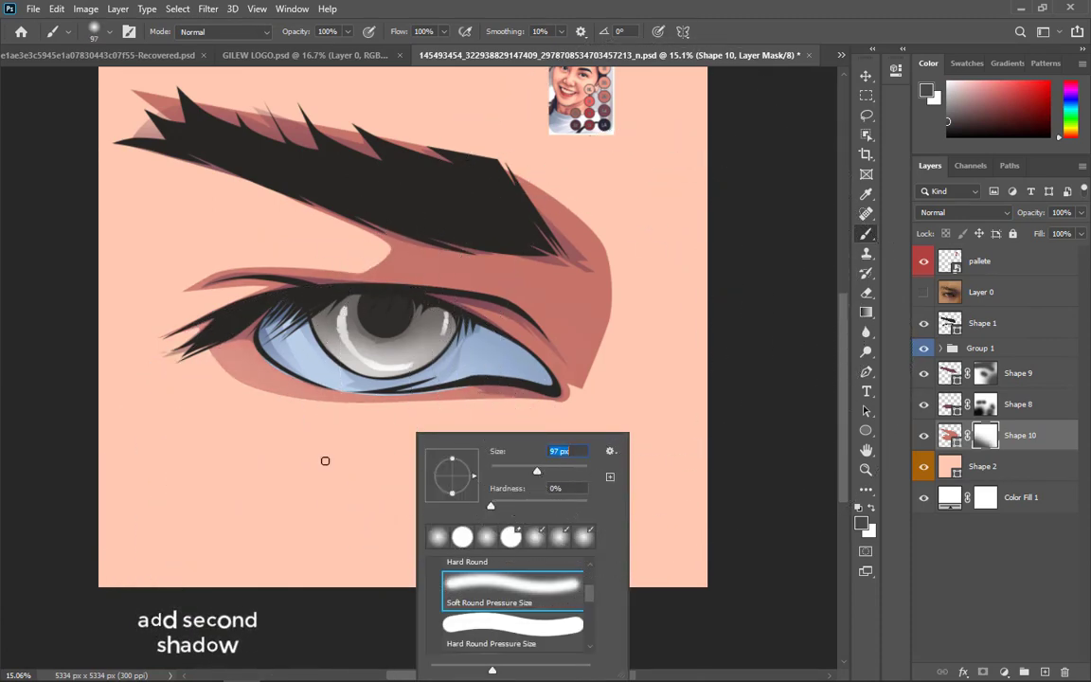
{"action": "mouse_move", "coordinate": [206, 461]}
{"action": "left_mouse_down"}
{"action": "mouse_move", "coordinate": [585, 482]}
{"action": "mouse_move", "coordinate": [583, 160]}
{"action": "left_mouse_up"}
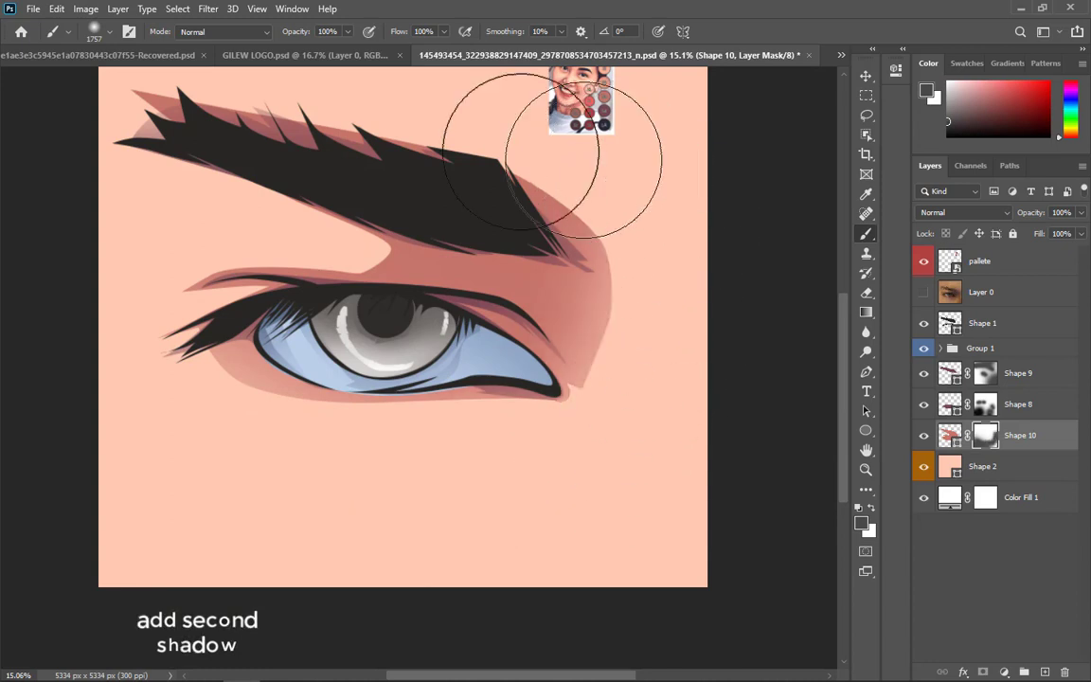
{"action": "left_click_drag", "start_coordinate": [284, 142], "coordinate": [414, 297]}
{"action": "left_click_drag", "start_coordinate": [311, 201], "coordinate": [352, 201]}
{"action": "mouse_move", "coordinate": [285, 188]}
{"action": "left_mouse_down"}
{"action": "mouse_move", "coordinate": [469, 203]}
{"action": "mouse_move", "coordinate": [533, 189]}
{"action": "left_mouse_up"}
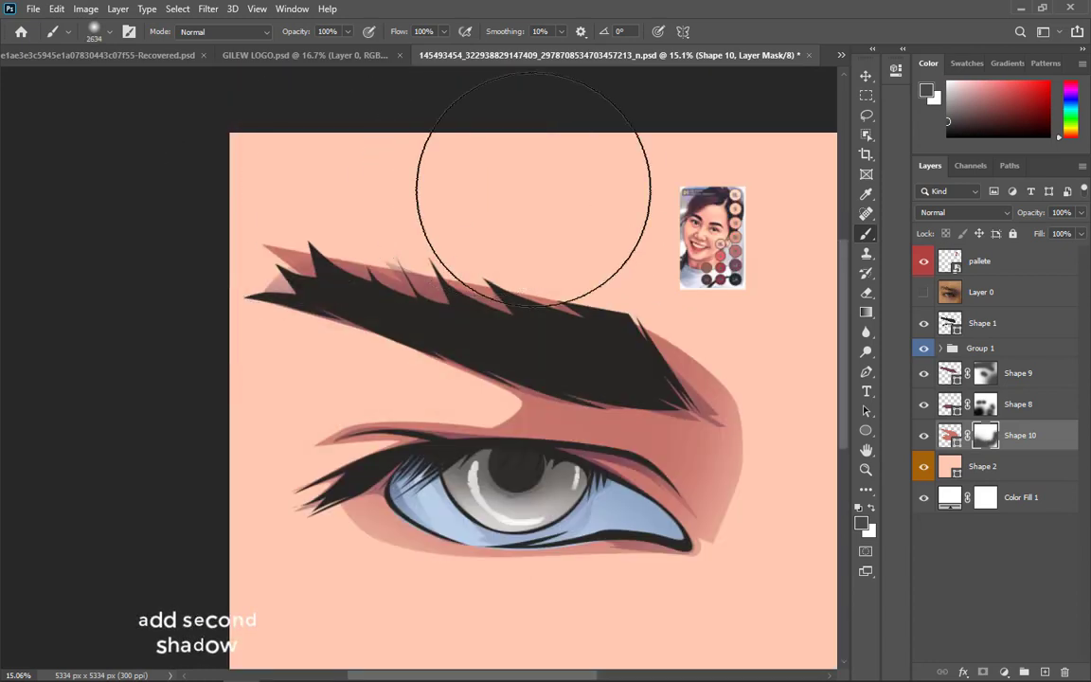
{"action": "mouse_move", "coordinate": [703, 404]}
{"action": "left_mouse_down"}
{"action": "mouse_move", "coordinate": [553, 297]}
{"action": "mouse_move", "coordinate": [562, 360]}
{"action": "left_mouse_up"}
- Show the reference photo and trace a dark shadow shape directly above Shape 9 along the outer lower lid, about 2310 × 650 px
{"action": "key", "text": "p"}
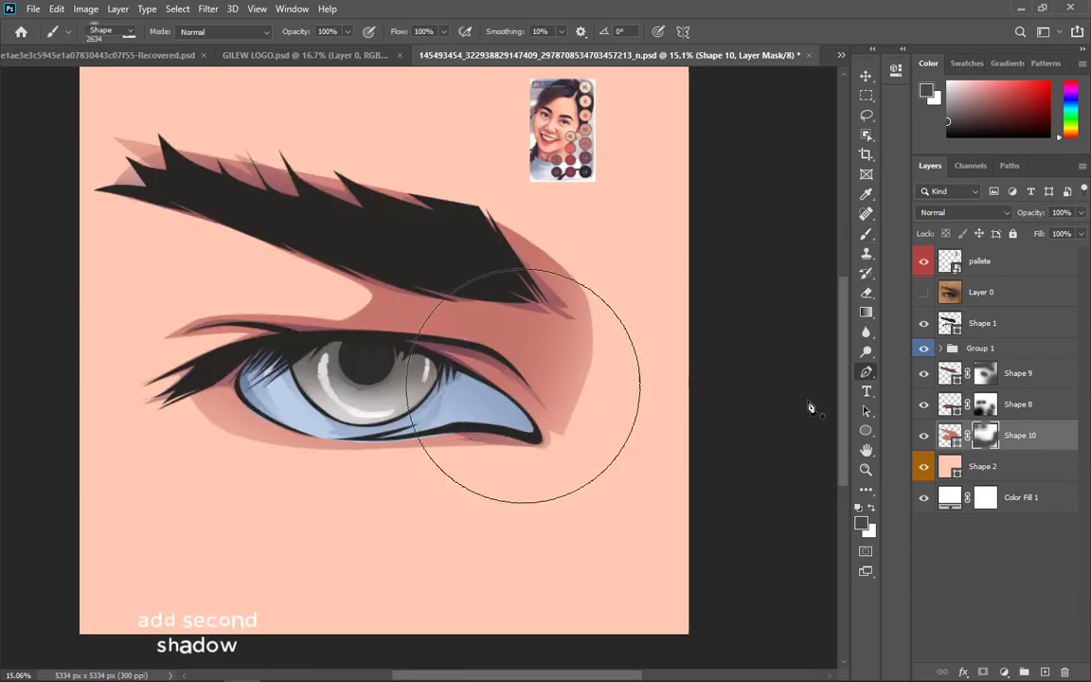
{"action": "left_click", "coordinate": [947, 375]}
{"action": "left_click", "coordinate": [923, 292]}
{"action": "left_click", "coordinate": [217, 381]}
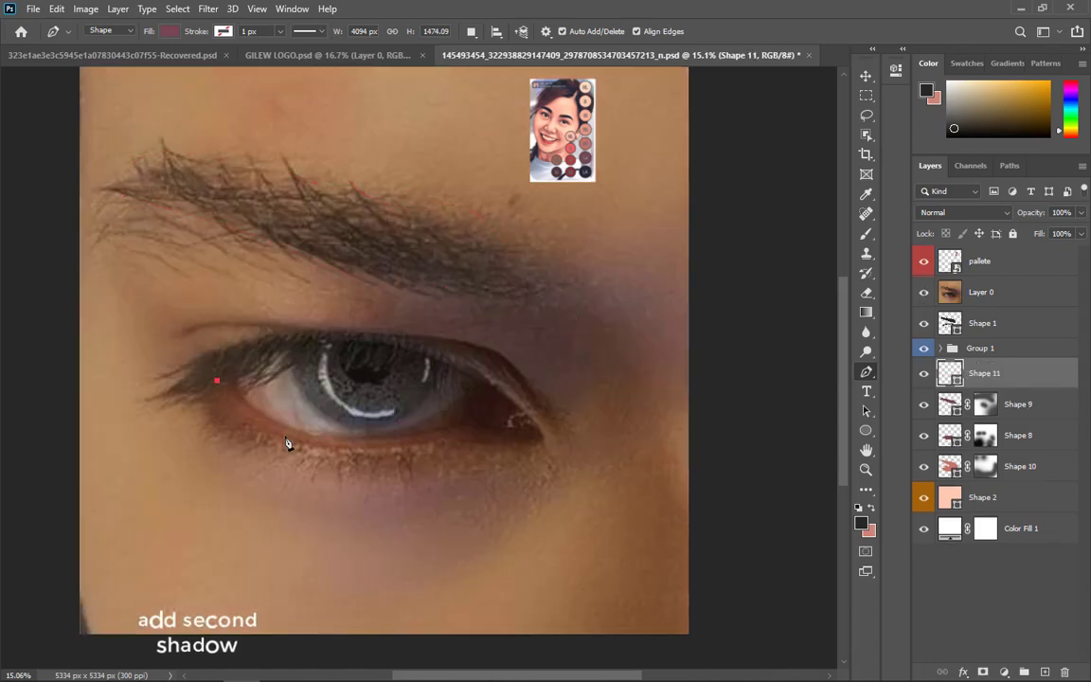
{"action": "left_click_drag", "start_coordinate": [420, 440], "coordinate": [457, 437]}
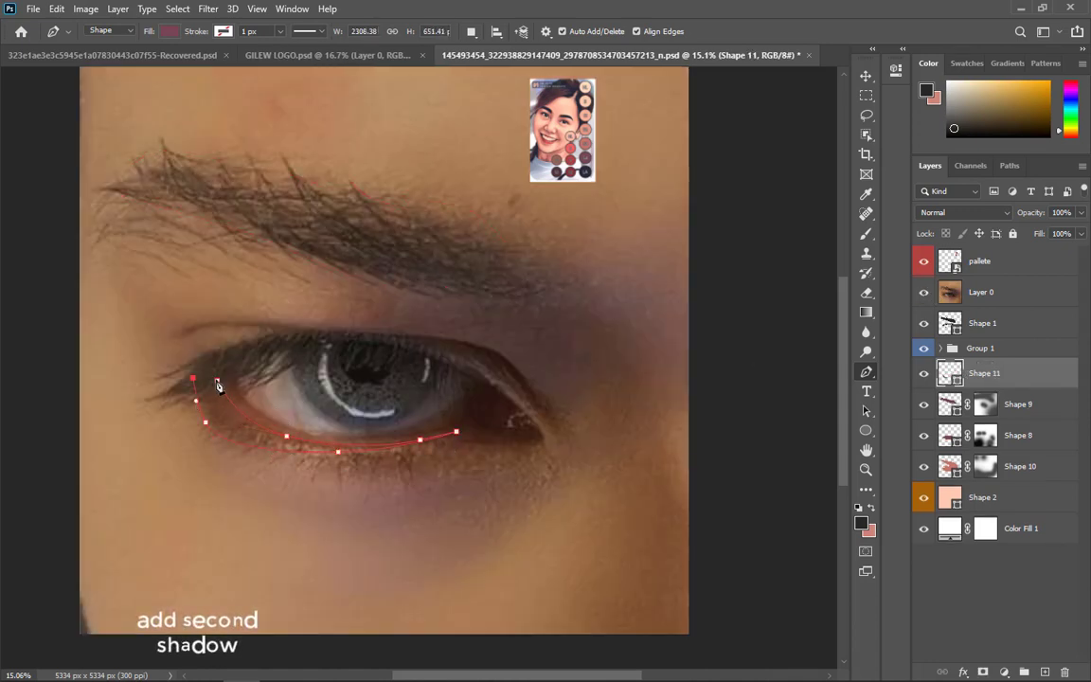
- Hide the reference photo, add a layer mask to Shape 11 and soften the lower-lid shadow with soft brushes of 2634 px and 2023 px
{"action": "left_click", "coordinate": [923, 292]}
{"action": "left_click", "coordinate": [983, 672]}
{"action": "key", "text": "b"}
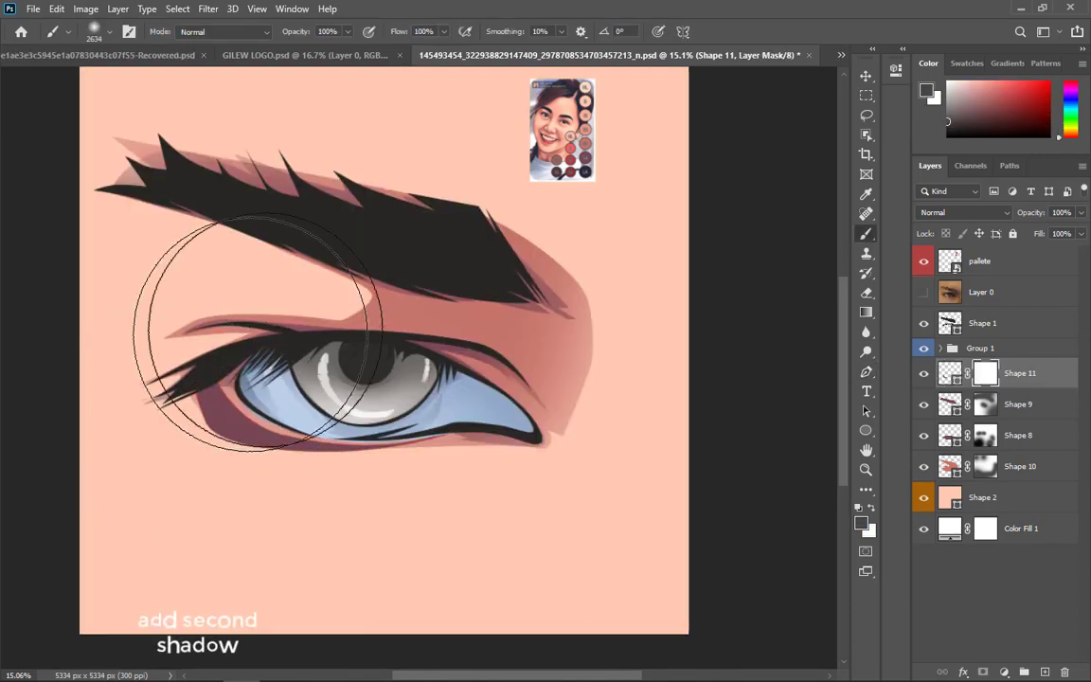
{"action": "left_click_drag", "start_coordinate": [435, 357], "coordinate": [324, 343]}
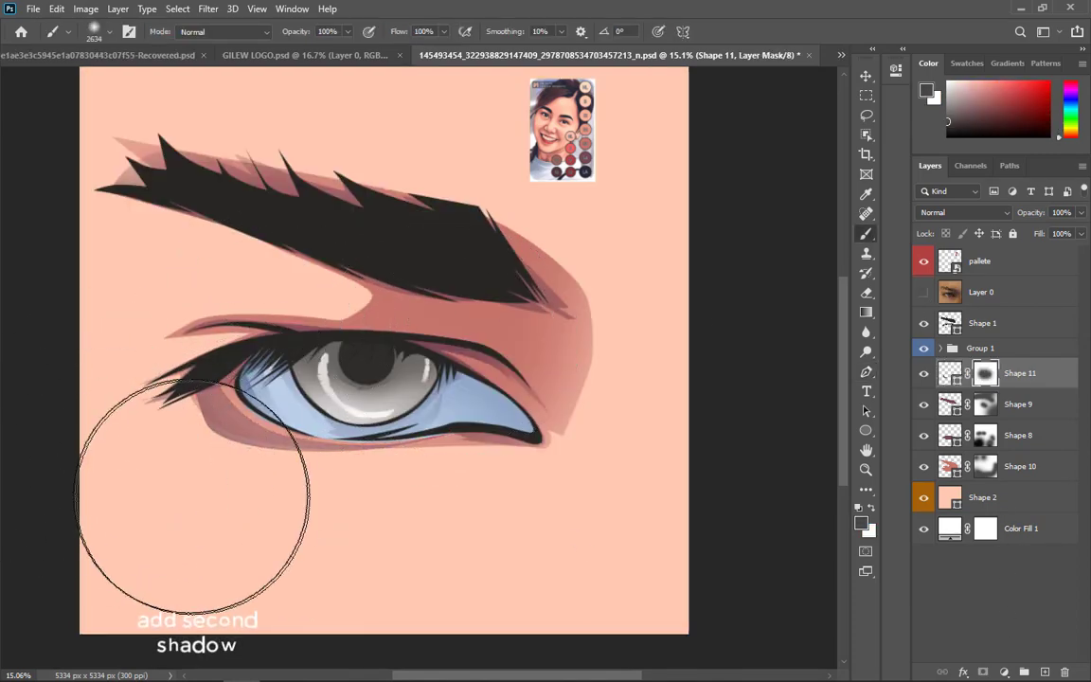
{"action": "left_click_drag", "start_coordinate": [203, 499], "coordinate": [159, 490]}
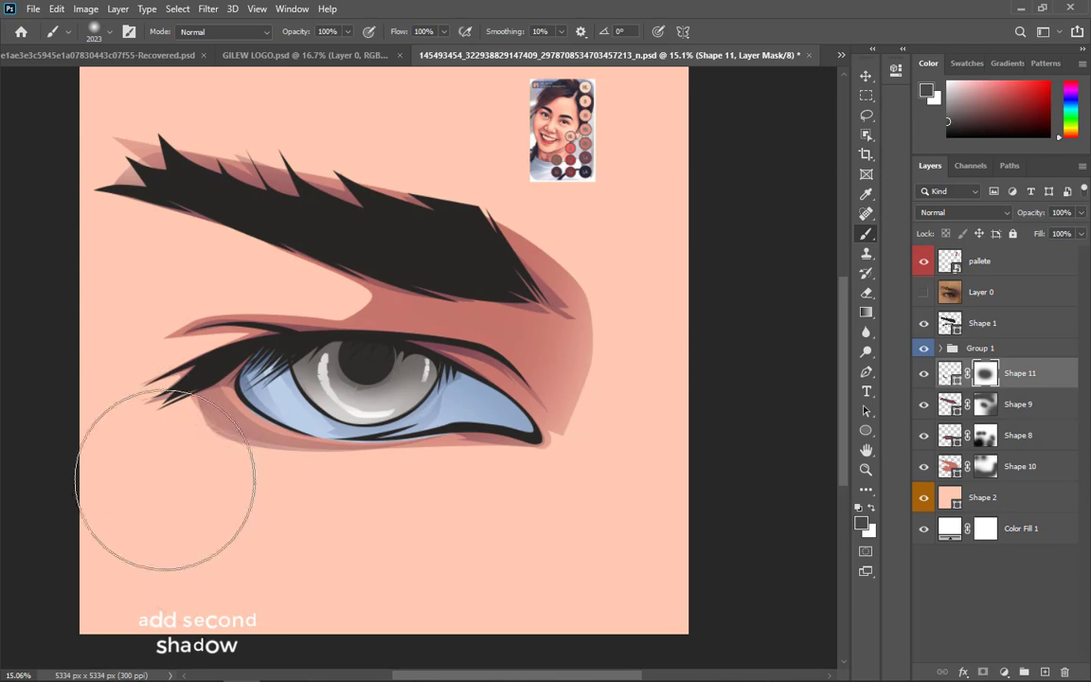
{"action": "scroll", "coordinate": [445, 403], "scroll_direction": "down", "scroll_amount": 4}
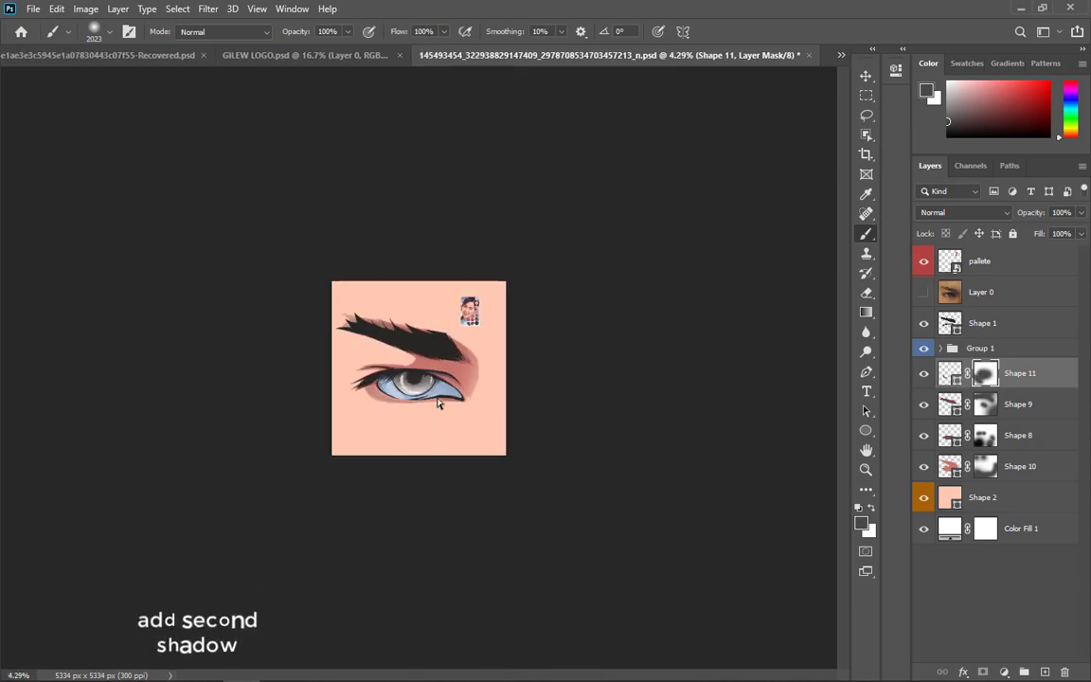
- Select the Shape 10 shadow layer with the Pen tool active
{"action": "key", "text": "p"}
{"action": "scroll", "coordinate": [408, 452], "scroll_direction": "up", "scroll_amount": 4}
{"action": "left_click", "coordinate": [1006, 469]}
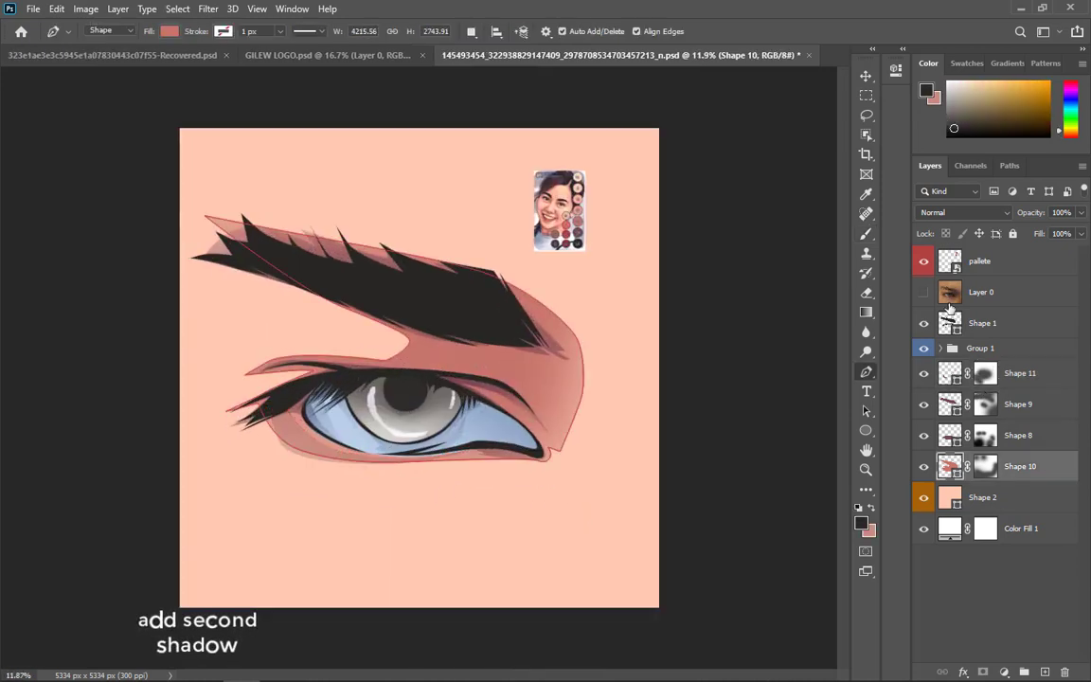
{"action": "left_click", "coordinate": [924, 292]}
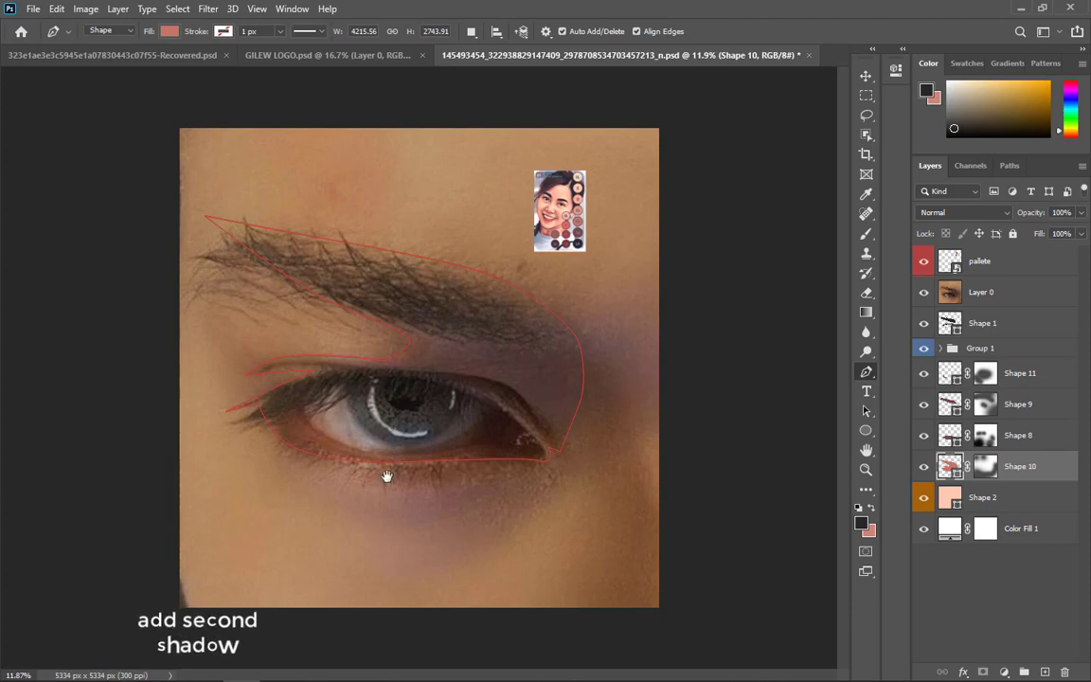
{"action": "left_click", "coordinate": [256, 101]}
{"action": "left_click_drag", "start_coordinate": [207, 172], "coordinate": [203, 188]}
{"action": "key", "text": "ctrl+z"}
{"action": "key", "text": "ctrl+z"}
{"action": "key", "text": "ctrl+z"}
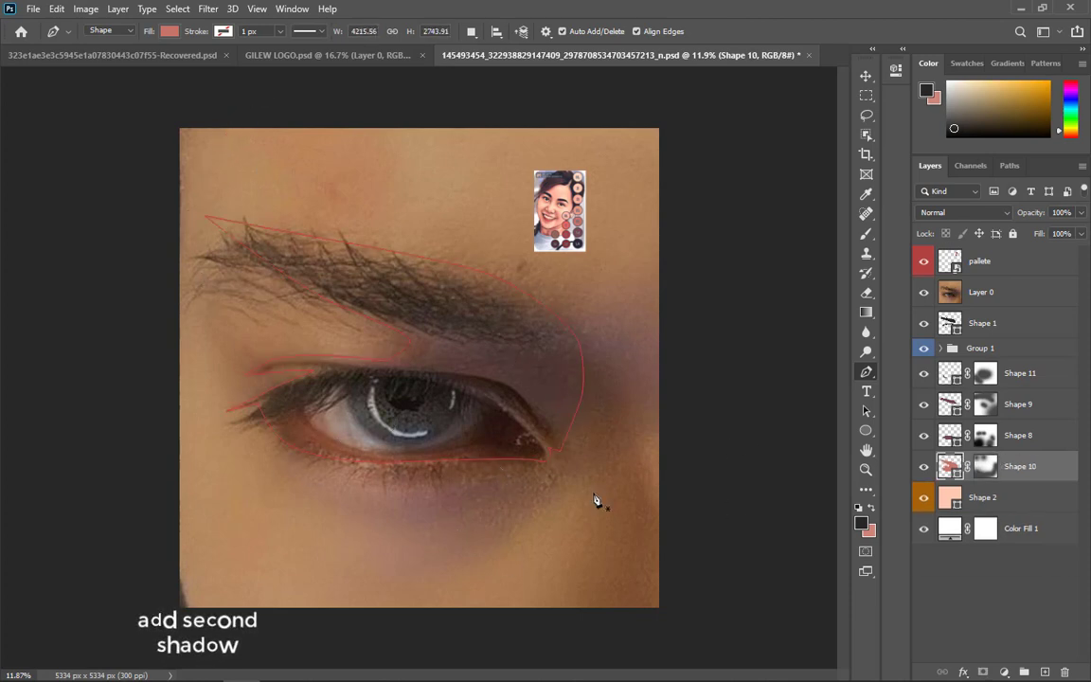
- Draw a closed Pen shape about 2259 by 3520 px from the inner brow down the side of the nose
{"action": "scroll", "coordinate": [436, 477], "scroll_direction": "down", "scroll_amount": 1}
{"action": "left_click", "coordinate": [644, 606]}
{"action": "left_click_drag", "start_coordinate": [618, 389], "coordinate": [601, 357]}
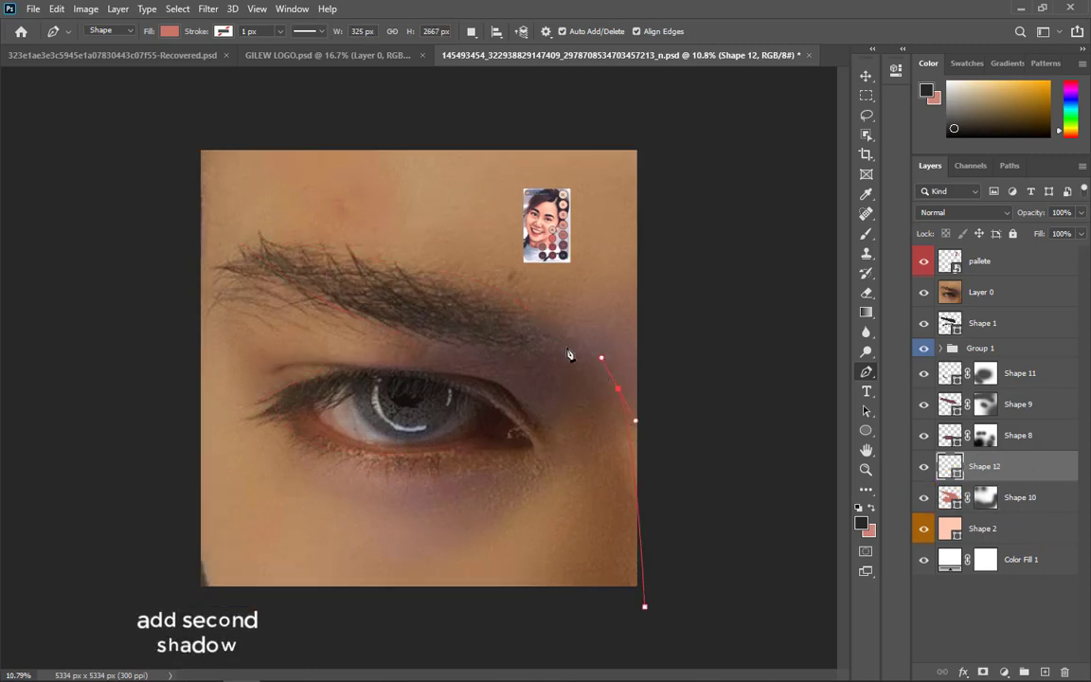
{"action": "left_click_drag", "start_coordinate": [463, 335], "coordinate": [457, 344]}
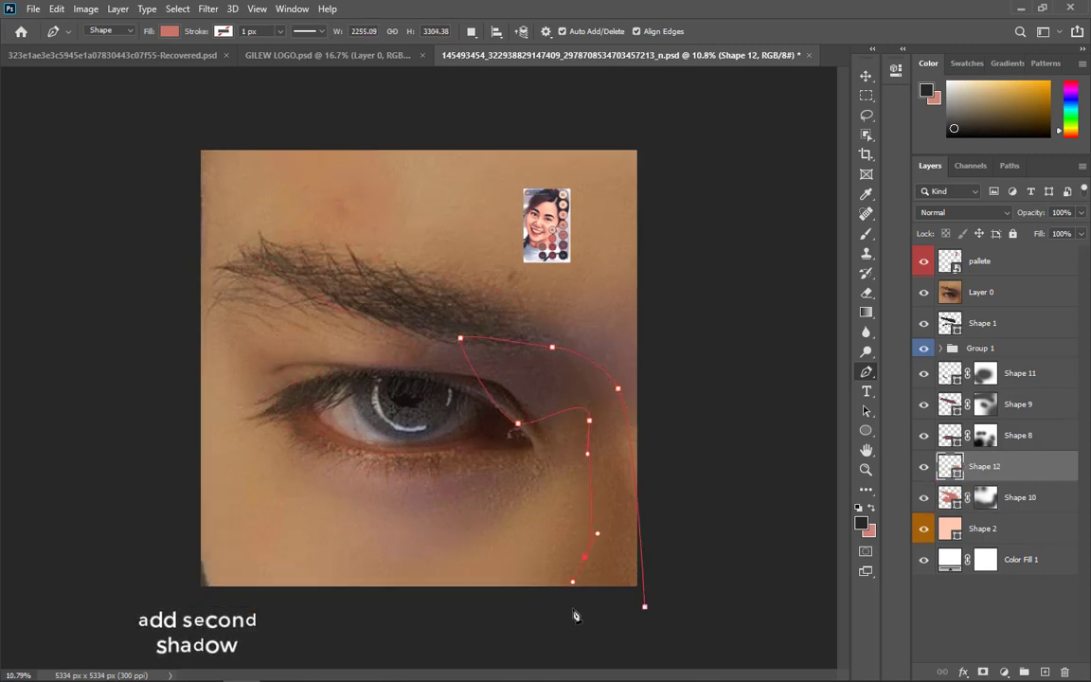
{"action": "left_click", "coordinate": [644, 607]}
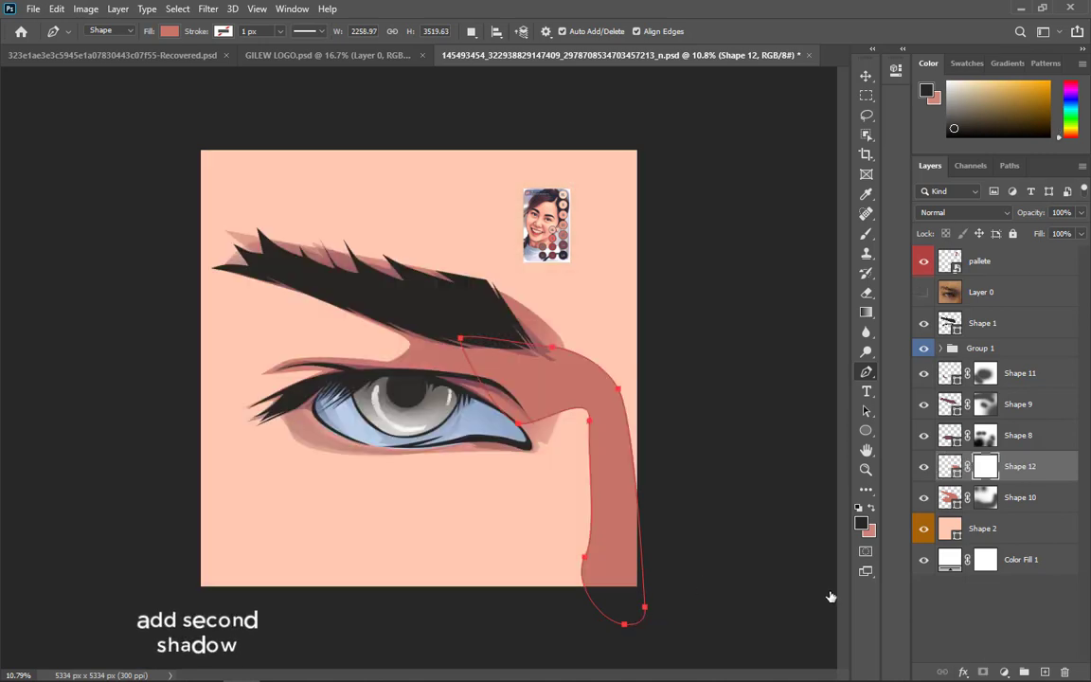
- Fade the new nose shadow by brushing dark grey on its layer mask, and place its layer below Shape 10
{"action": "key", "text": "b"}
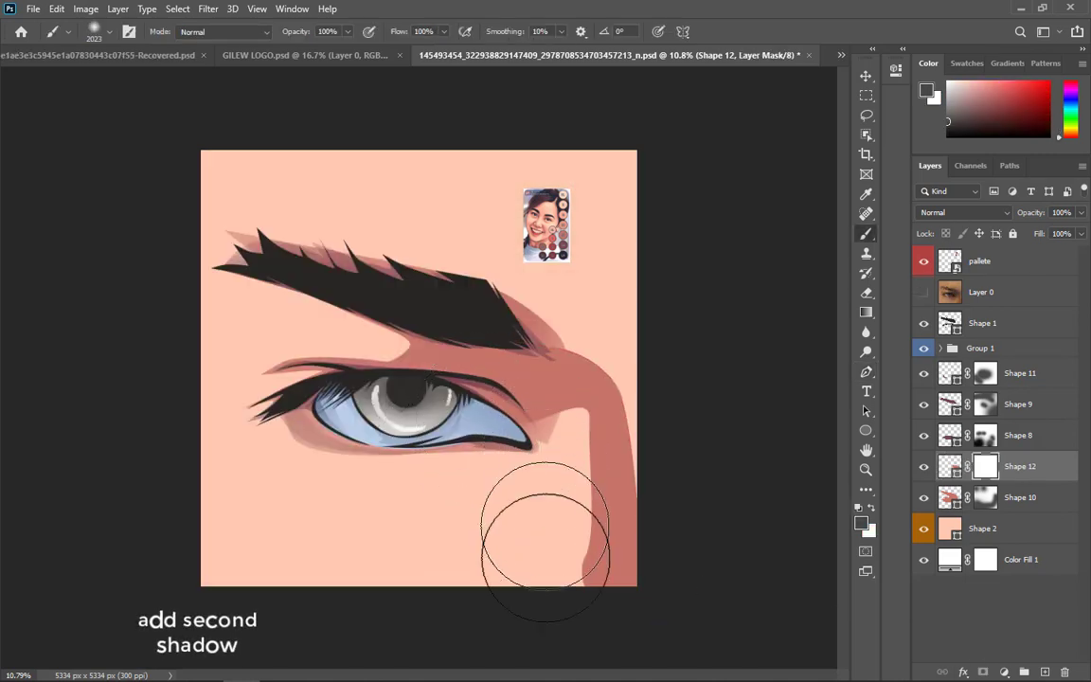
{"action": "mouse_move", "coordinate": [567, 316]}
{"action": "left_mouse_down"}
{"action": "mouse_move", "coordinate": [664, 377]}
{"action": "mouse_move", "coordinate": [620, 314]}
{"action": "mouse_move", "coordinate": [645, 348]}
{"action": "left_mouse_up"}
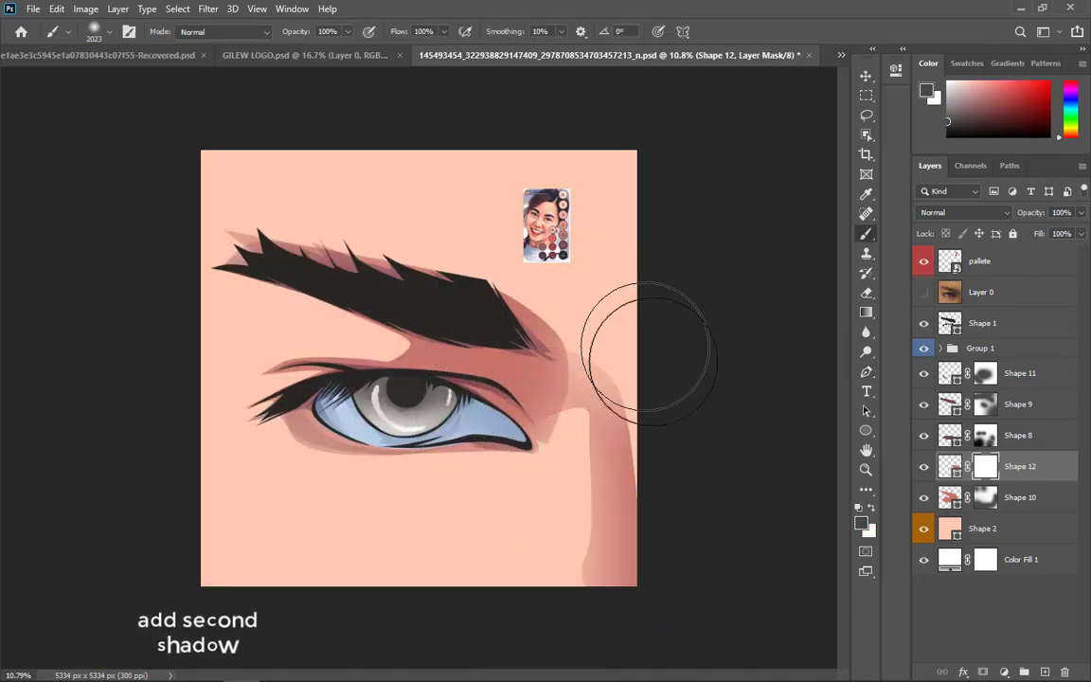
{"action": "left_click_drag", "start_coordinate": [950, 466], "coordinate": [1045, 512]}
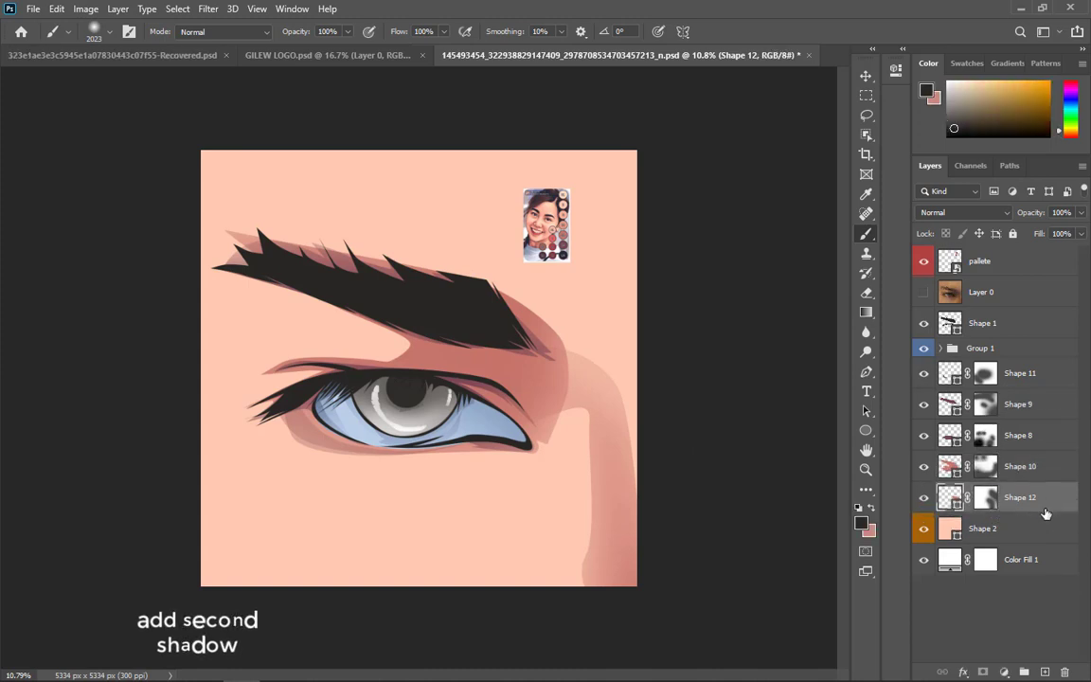
{"action": "left_click", "coordinate": [472, 382]}
{"action": "left_click", "coordinate": [551, 259]}
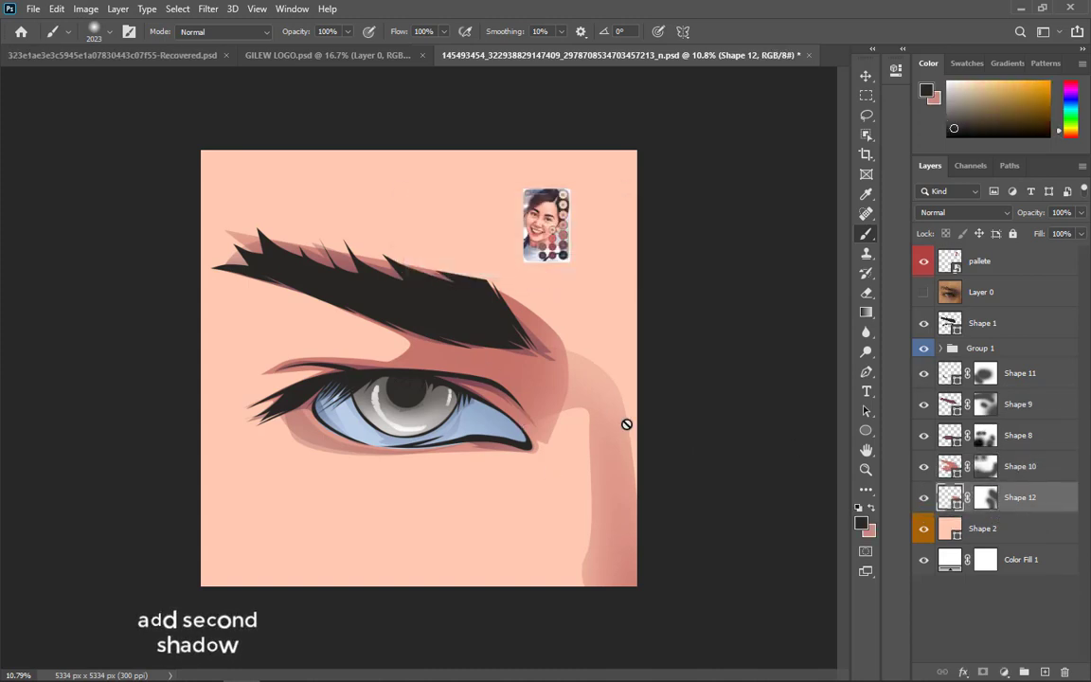
- Try to extend the nose shadow's path up to the brow, then delete that shadow's layer
{"action": "key", "text": "p"}
{"action": "left_click_drag", "start_coordinate": [554, 352], "coordinate": [495, 289]}
{"action": "key", "text": "ctrl+z"}
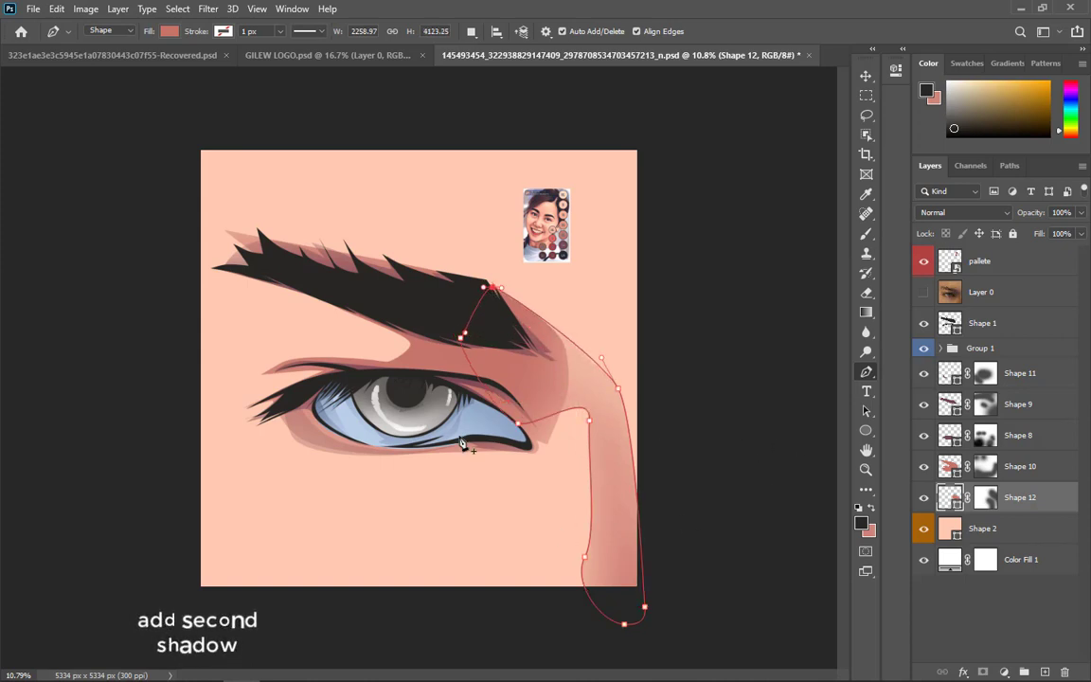
{"action": "key", "text": "Delete"}
{"action": "key", "text": "Delete"}
- Add a nose-side shadow outline to the Shape 10 layer, tracing the reference photo from the inner brow past the lower canvas edge
{"action": "left_click", "coordinate": [948, 467]}
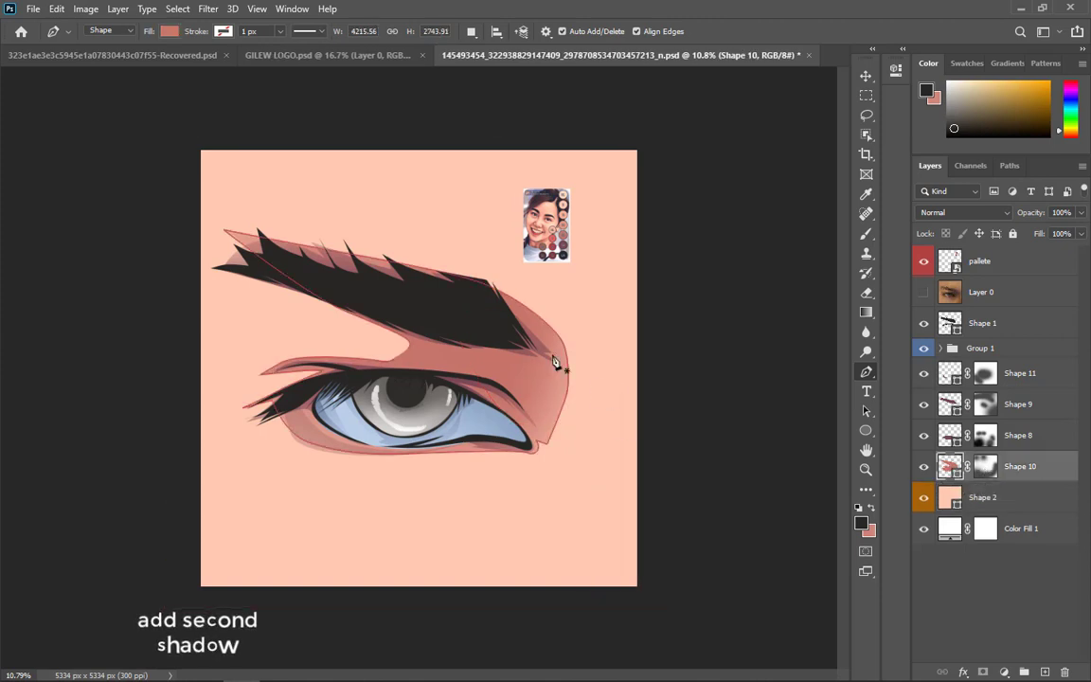
{"action": "left_click", "coordinate": [925, 293]}
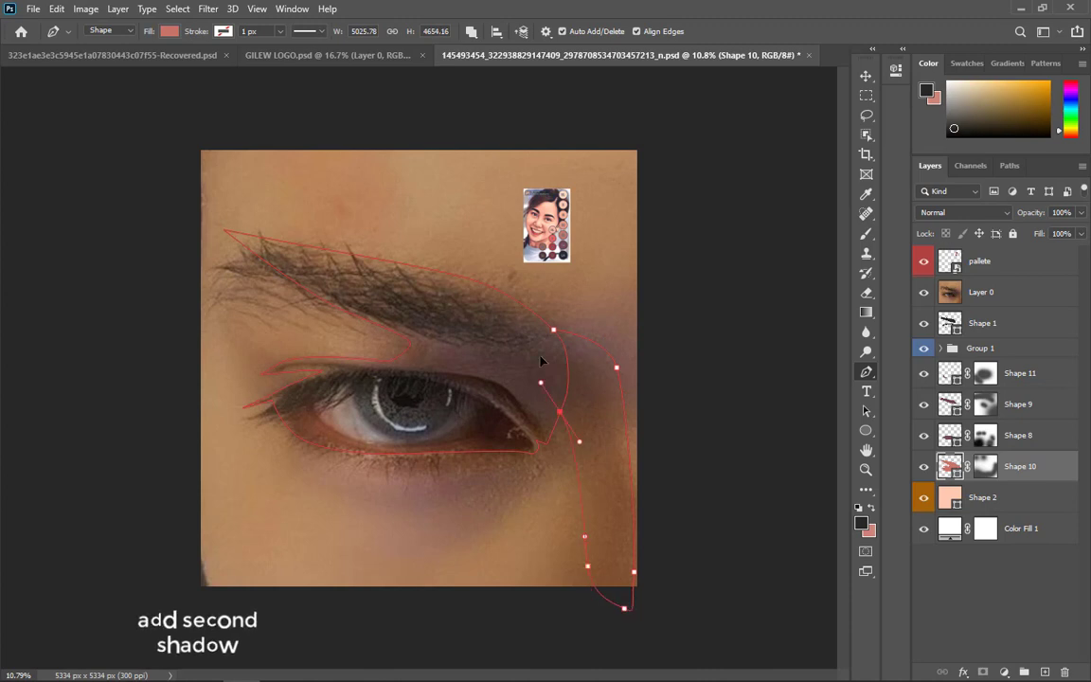
{"action": "left_click", "coordinate": [925, 294]}
- Fade the nose shadow on the Shape 10 layer mask with a large dark grey brush, enlarged to 3543 px
{"action": "left_click", "coordinate": [985, 466]}
{"action": "key", "text": "b"}
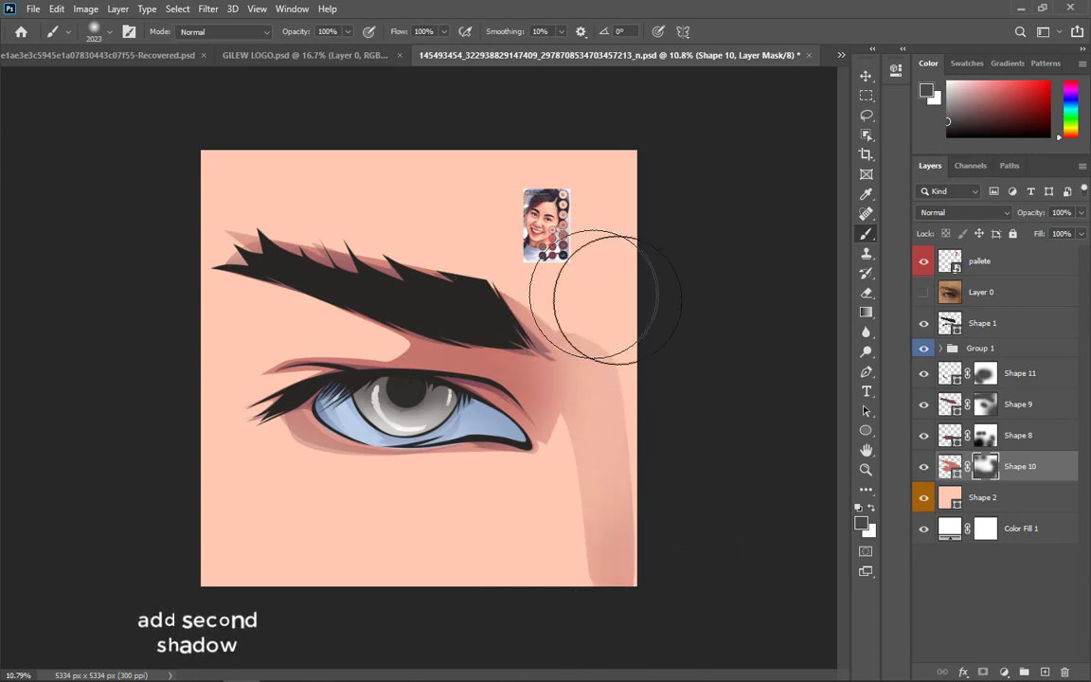
{"action": "scroll", "coordinate": [633, 312], "scroll_direction": "down", "scroll_amount": 3}
{"action": "left_click_drag", "start_coordinate": [494, 334], "coordinate": [510, 330]}
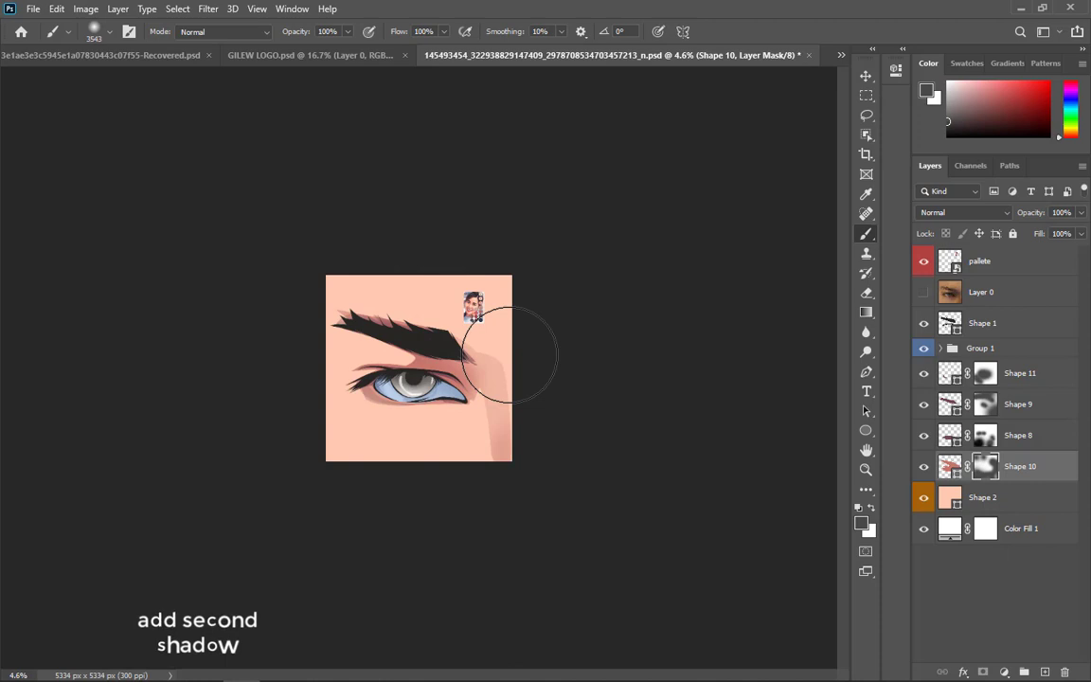
{"action": "scroll", "coordinate": [492, 345], "scroll_direction": "down", "scroll_amount": 2}
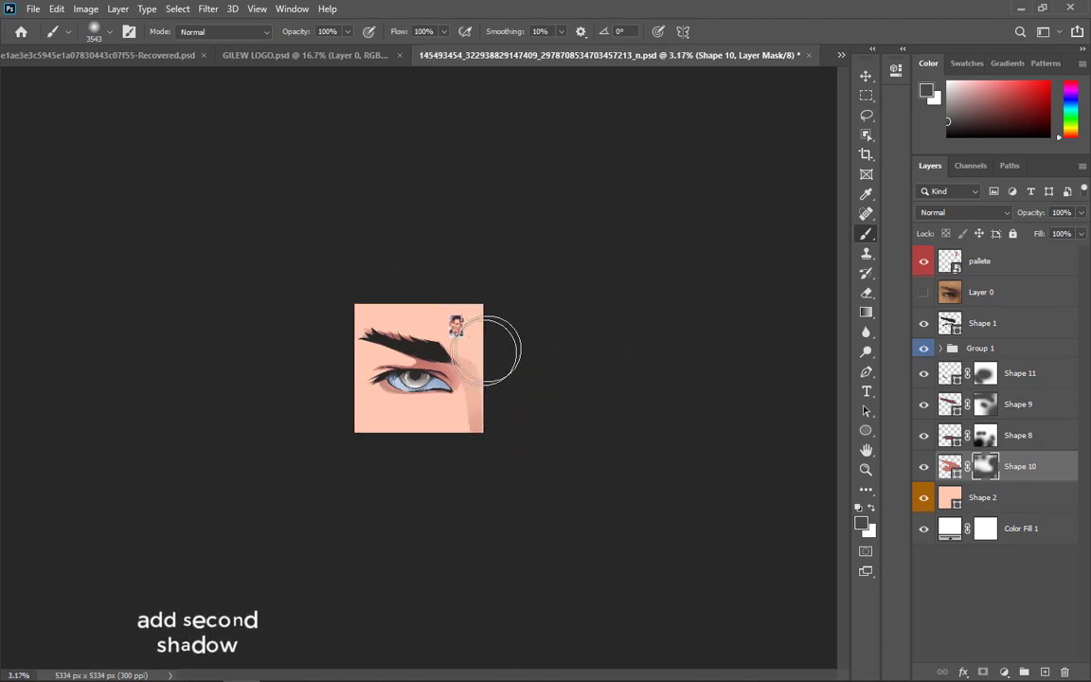
{"action": "scroll", "coordinate": [485, 351], "scroll_direction": "up", "scroll_amount": 5}
{"action": "scroll", "coordinate": [499, 353], "scroll_direction": "down", "scroll_amount": 1}
{"action": "scroll", "coordinate": [482, 294], "scroll_direction": "down", "scroll_amount": 1}
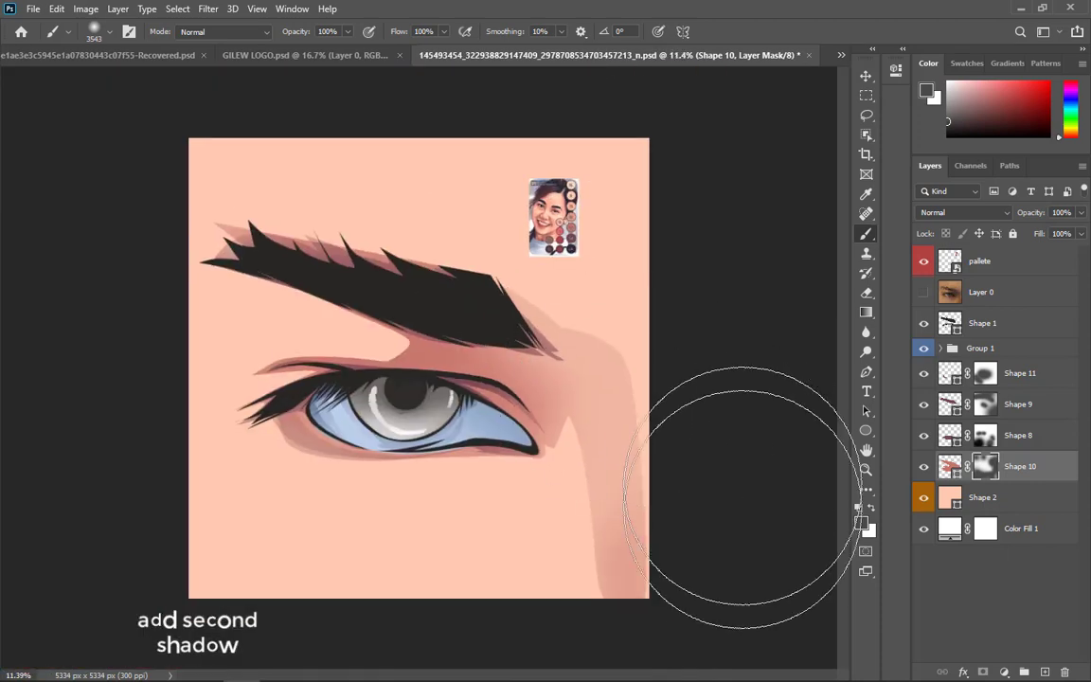
- Set the foreground colour to black (000000) and fade the shadow between the brow and nose further on the Shape 10 mask
{"action": "left_click", "coordinate": [861, 521]}
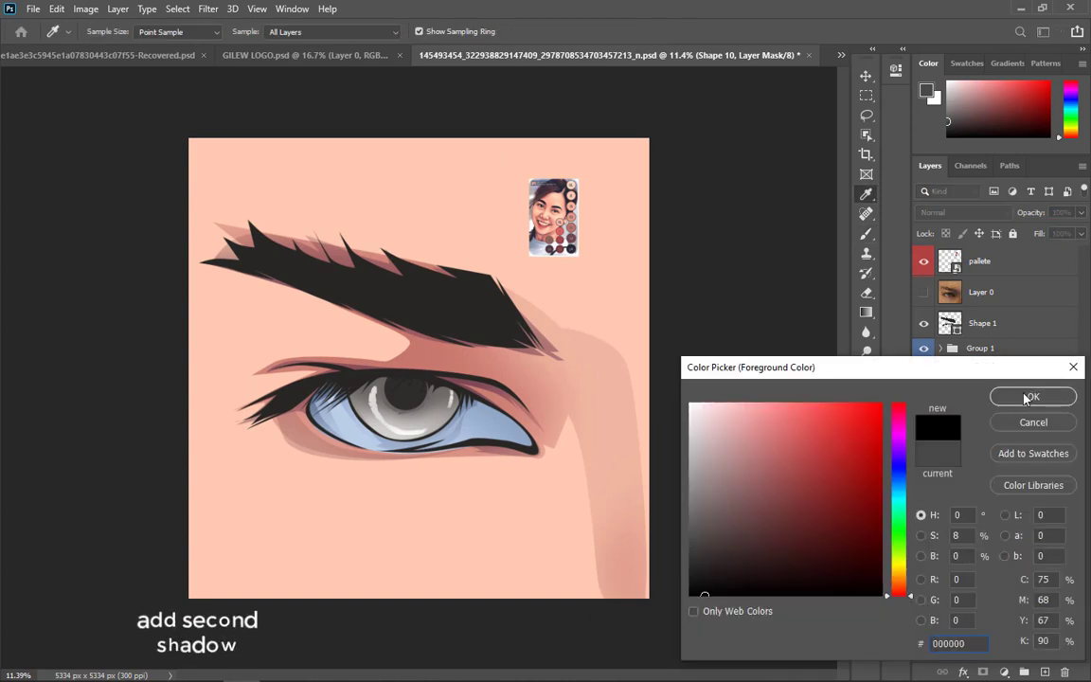
{"action": "left_click", "coordinate": [1031, 397]}
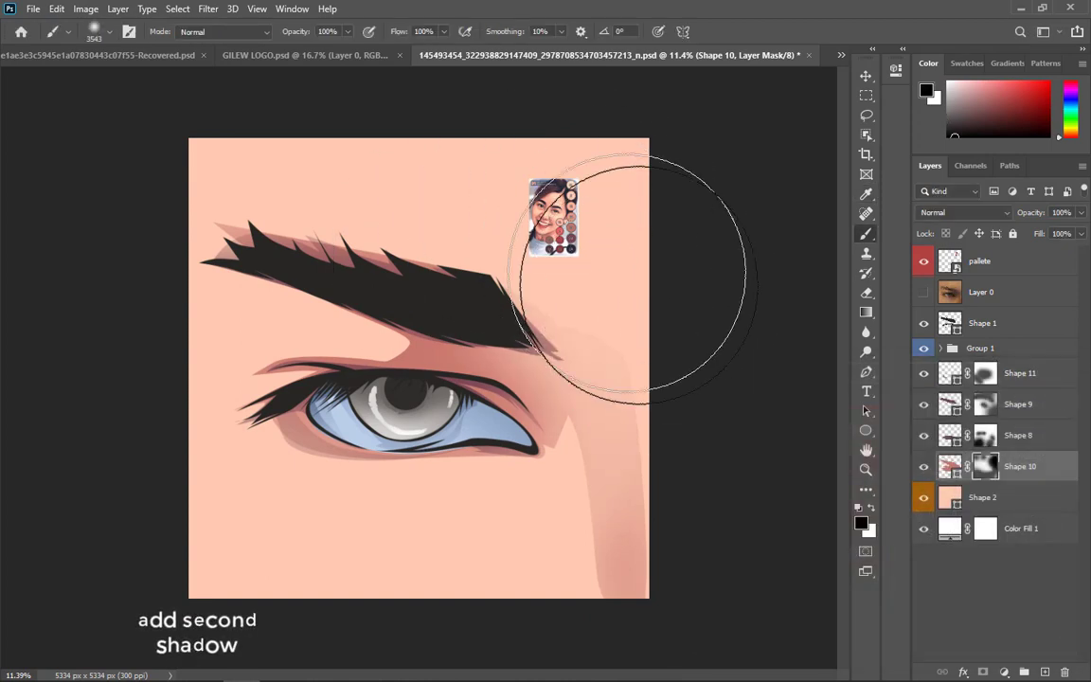
{"action": "scroll", "coordinate": [606, 341], "scroll_direction": "down", "scroll_amount": 1}
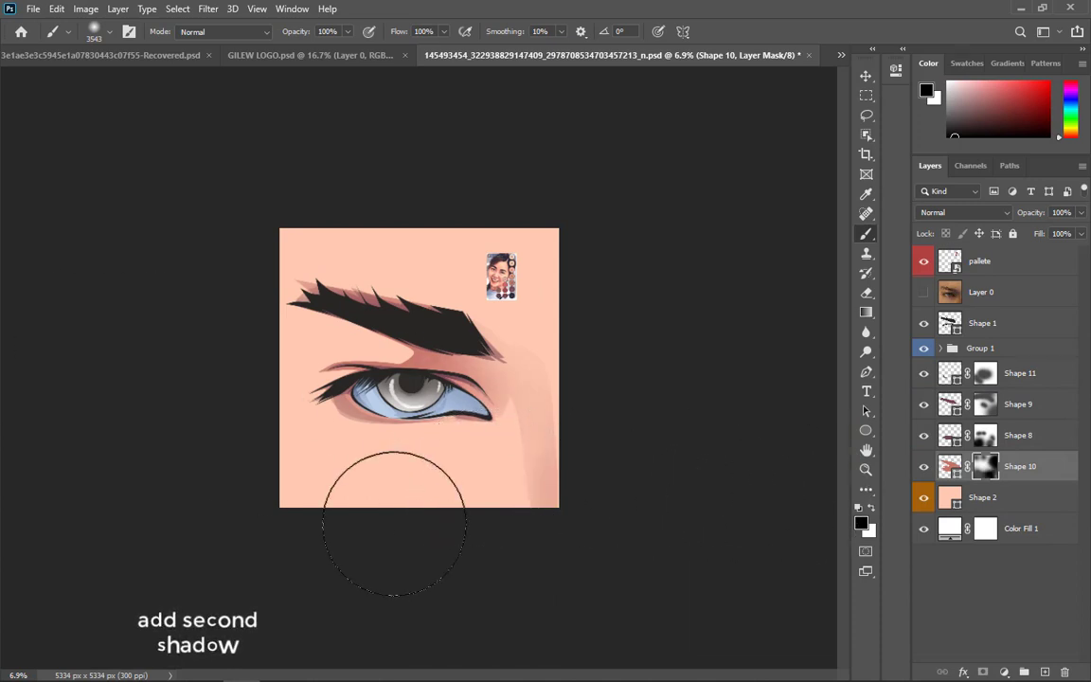
{"action": "scroll", "coordinate": [419, 368], "scroll_direction": "up", "scroll_amount": 1}
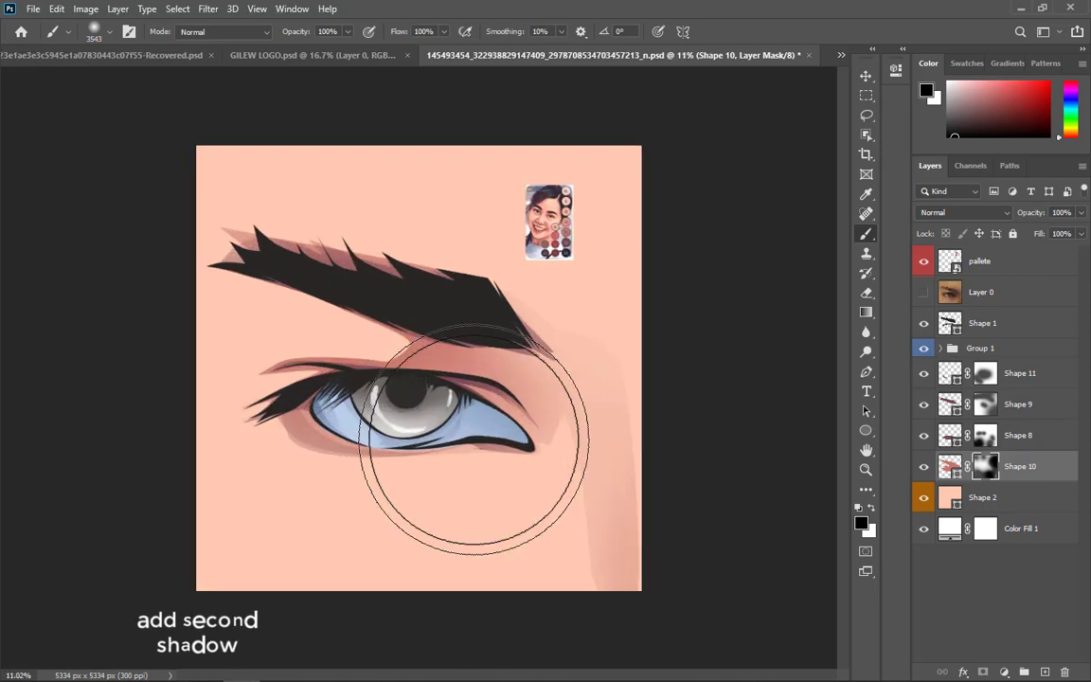
- Reduce the brush to 2500 px and soften the lower part of the nose shadow on the Shape 10 mask
{"action": "scroll", "coordinate": [506, 540], "scroll_direction": "down", "scroll_amount": 5}
{"action": "key", "text": "bracketleft"}
{"action": "key", "text": "bracketleft"}
{"action": "key", "text": "bracketleft"}
{"action": "key", "text": "bracketleft"}
{"action": "key", "text": "bracketleft"}
{"action": "key", "text": "bracketleft"}
{"action": "key", "text": "bracketleft"}
{"action": "key", "text": "bracketleft"}
{"action": "key", "text": "bracketleft"}
{"action": "key", "text": "bracketleft"}
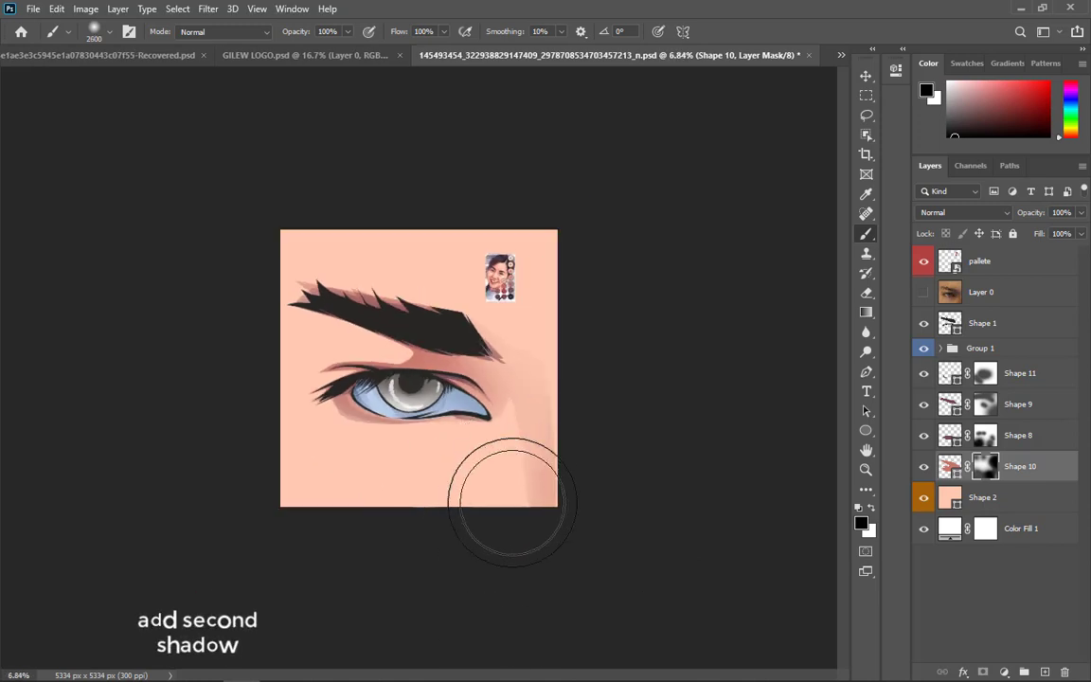
{"action": "scroll", "coordinate": [435, 468], "scroll_direction": "down", "scroll_amount": 1}
{"action": "key", "text": "bracketleft"}
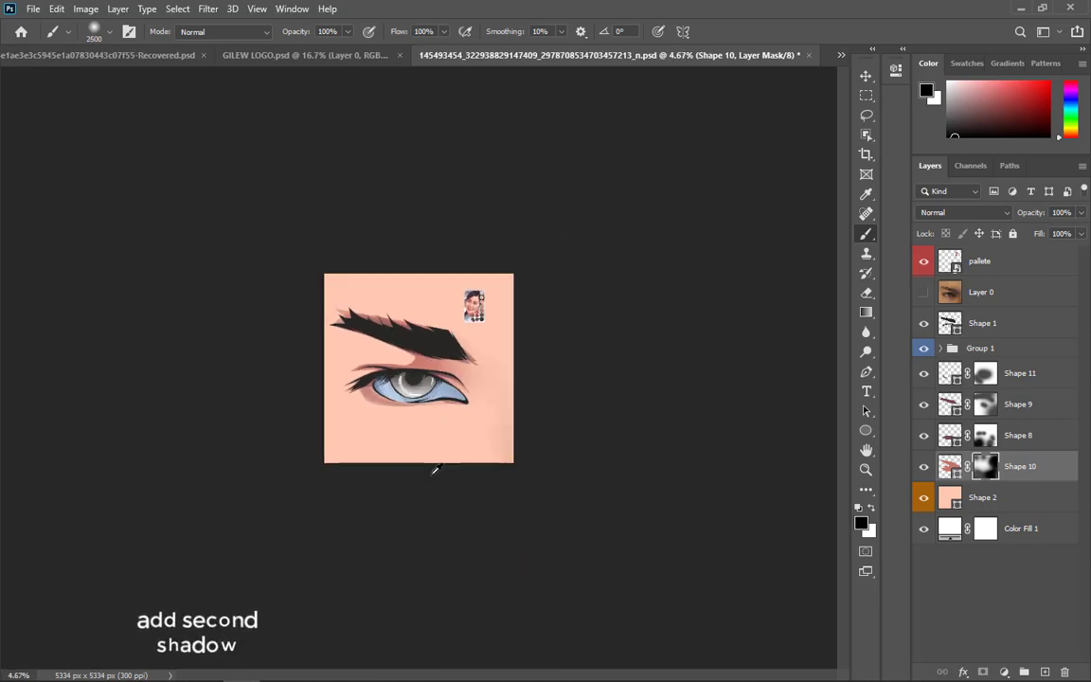
- Switch to the Pen tool, select the Shape 2 skin layer and show the Layer 0 reference photo
{"action": "scroll", "coordinate": [435, 469], "scroll_direction": "up", "scroll_amount": 1}
{"action": "key", "text": "p"}
{"action": "scroll", "coordinate": [430, 373], "scroll_direction": "up", "scroll_amount": 1}
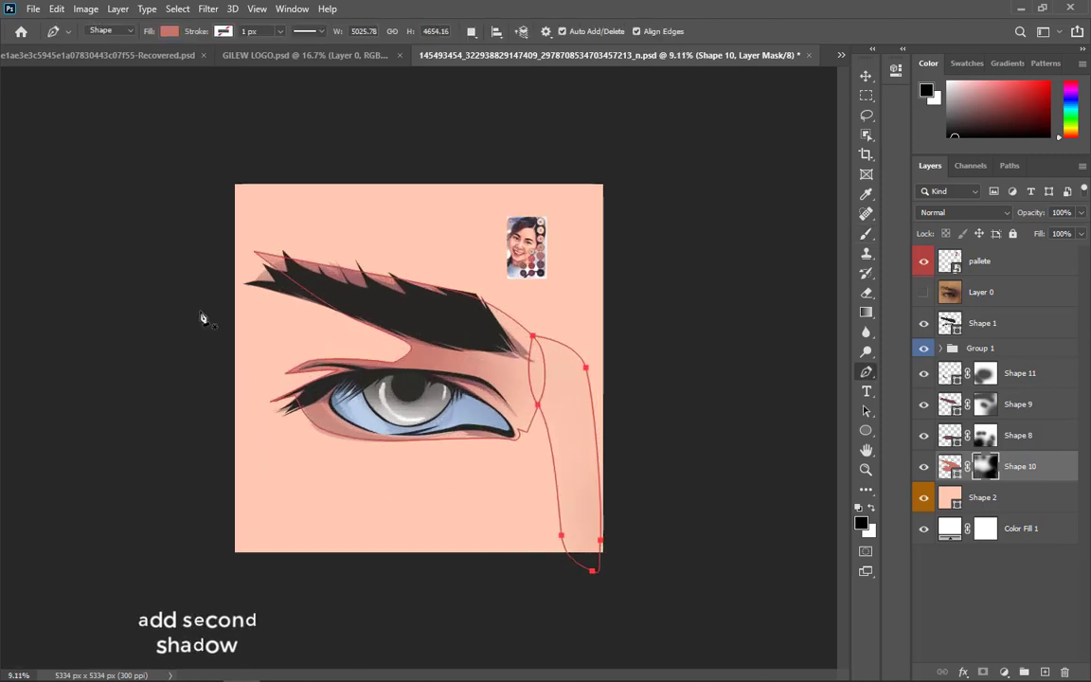
{"action": "key", "text": "Escape"}
{"action": "scroll", "coordinate": [492, 474], "scroll_direction": "down", "scroll_amount": 1}
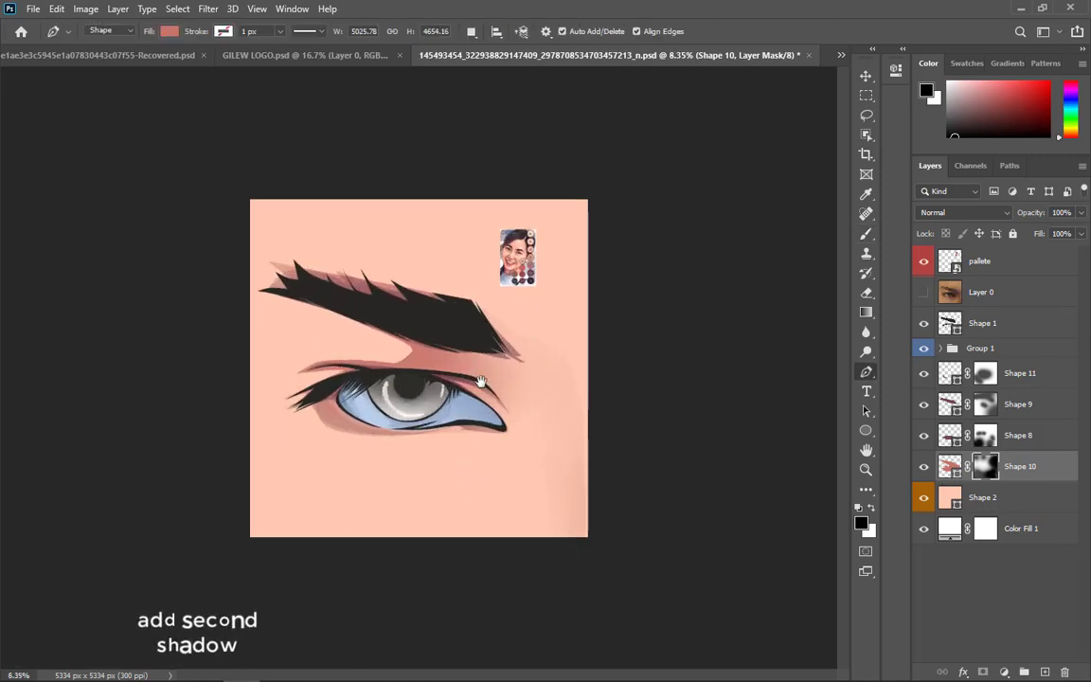
{"action": "scroll", "coordinate": [539, 464], "scroll_direction": "up", "scroll_amount": 2}
{"action": "left_click", "coordinate": [1062, 508]}
{"action": "scroll", "coordinate": [523, 473], "scroll_direction": "down", "scroll_amount": 1}
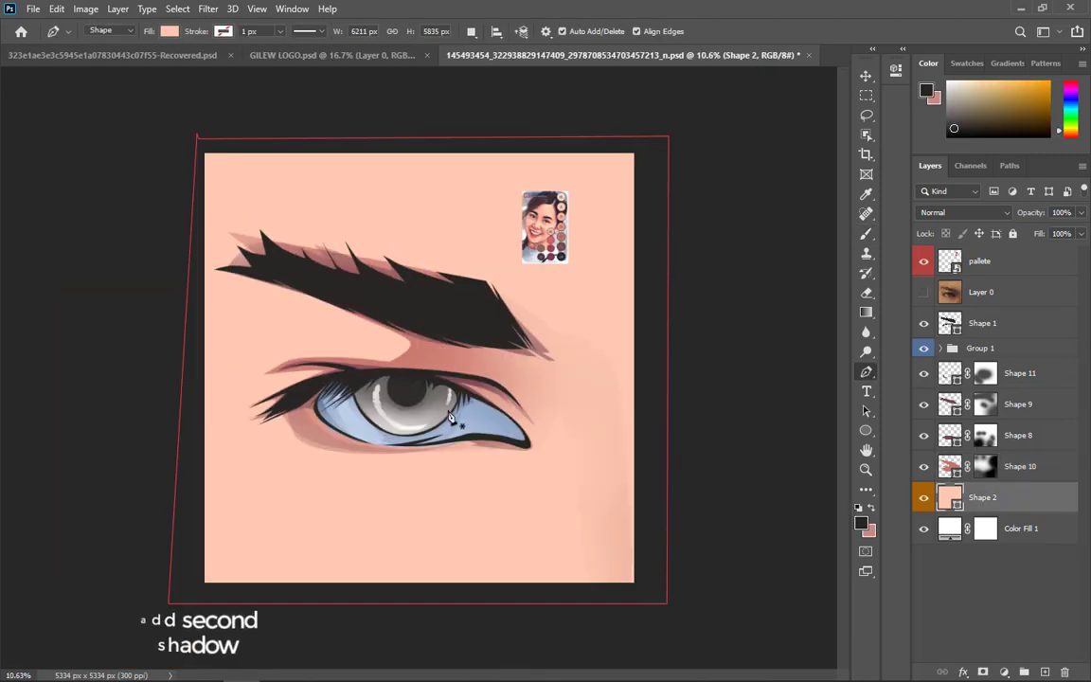
{"action": "scroll", "coordinate": [524, 472], "scroll_direction": "up", "scroll_amount": 1}
{"action": "left_click", "coordinate": [928, 296]}
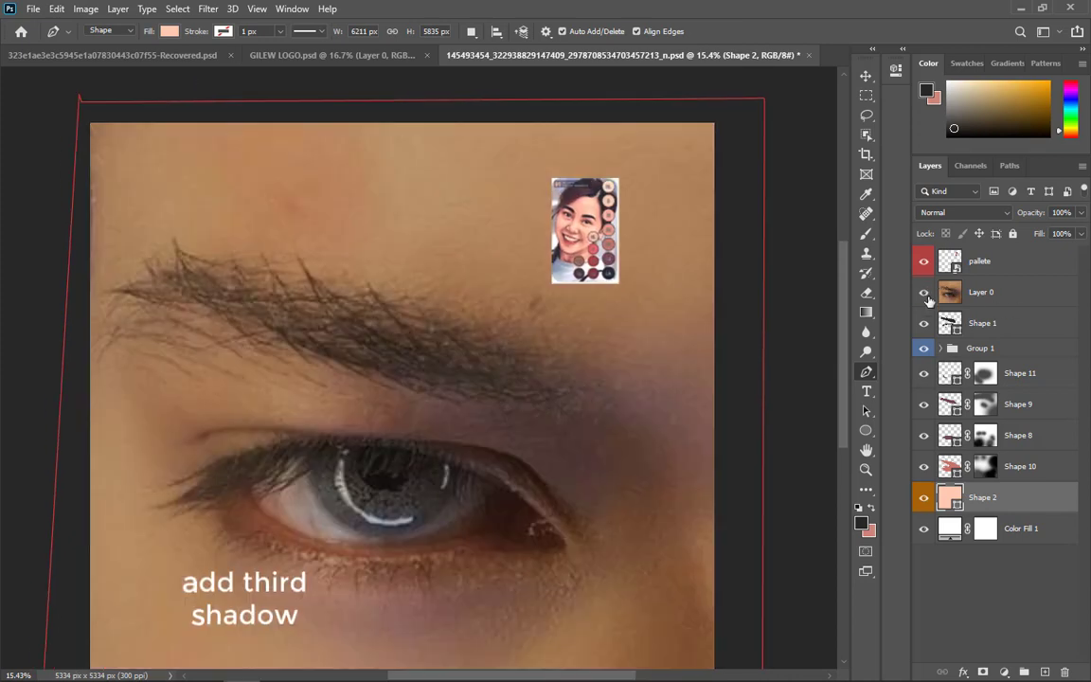
{"action": "scroll", "coordinate": [483, 282], "scroll_direction": "down", "scroll_amount": 1}
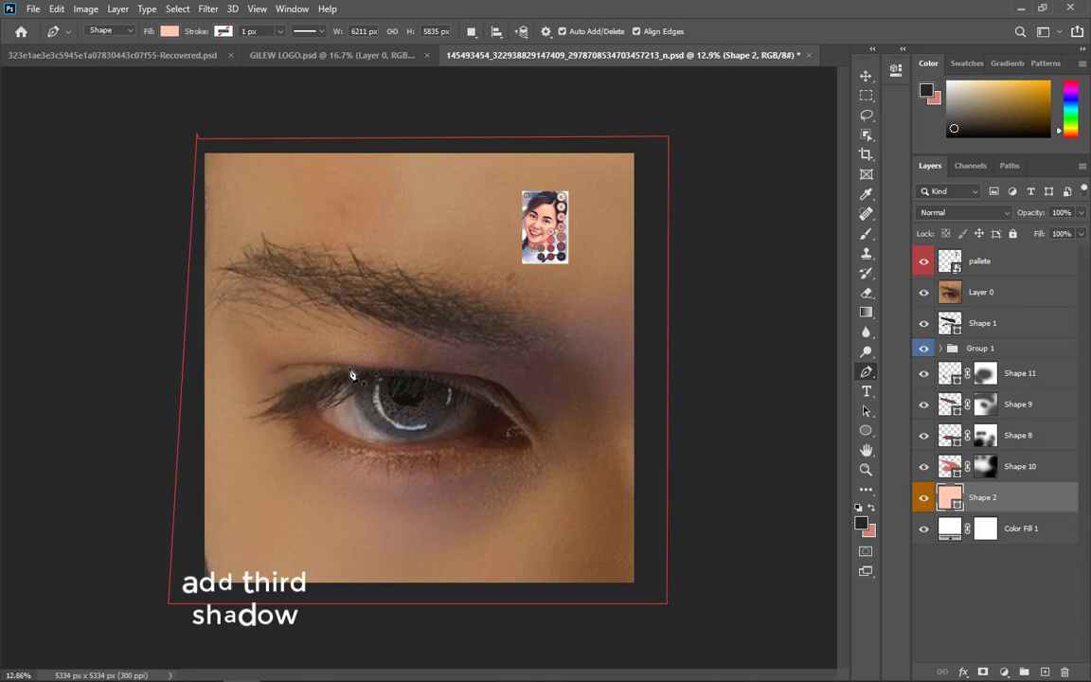
{"action": "scroll", "coordinate": [416, 364], "scroll_direction": "up", "scroll_amount": 1}
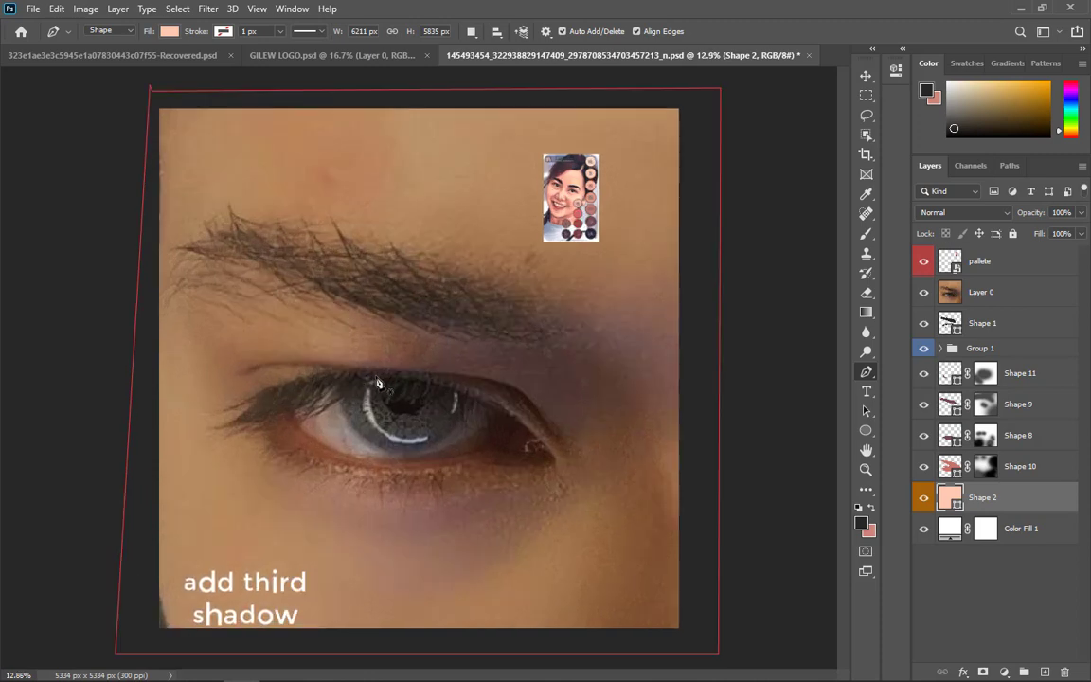
- Draw a closed third shadow shape about 6037 by 6117 px around the brow, outer eye corner, forehead and side of the nose
{"action": "left_click", "coordinate": [376, 378]}
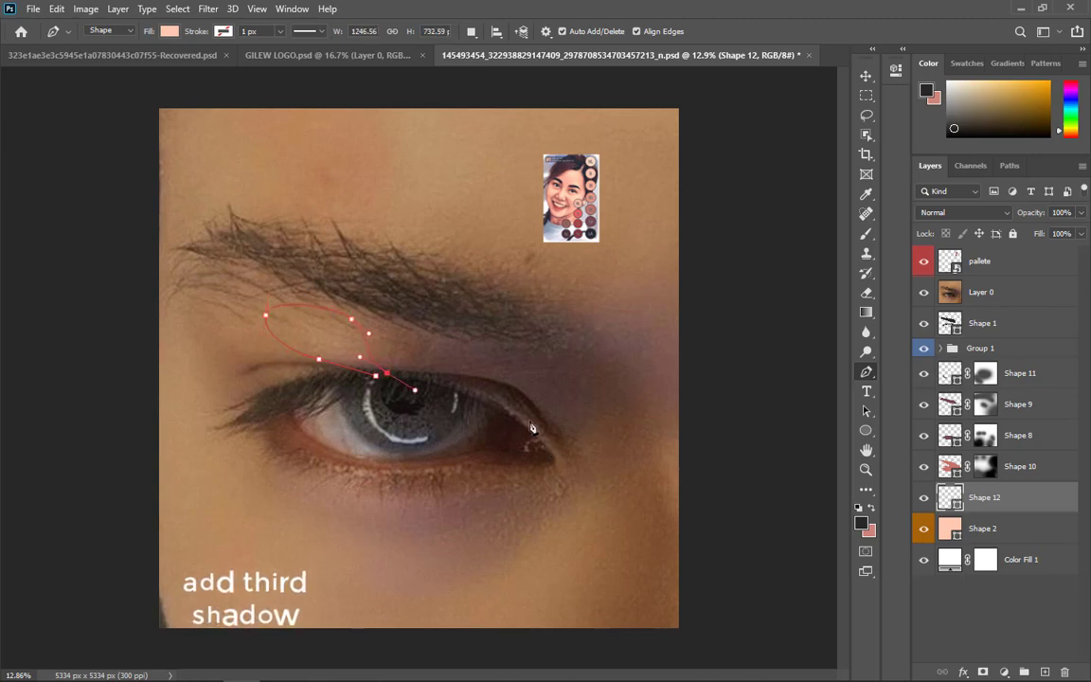
{"action": "left_click_drag", "start_coordinate": [544, 454], "coordinate": [575, 477]}
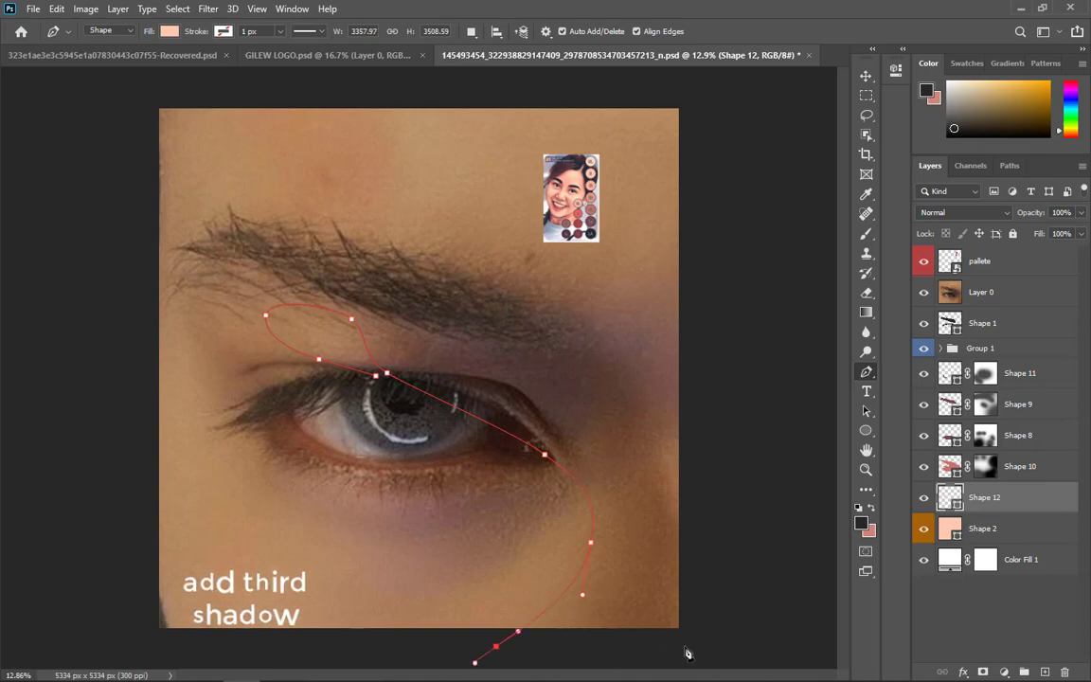
{"action": "left_click_drag", "start_coordinate": [692, 645], "coordinate": [721, 621]}
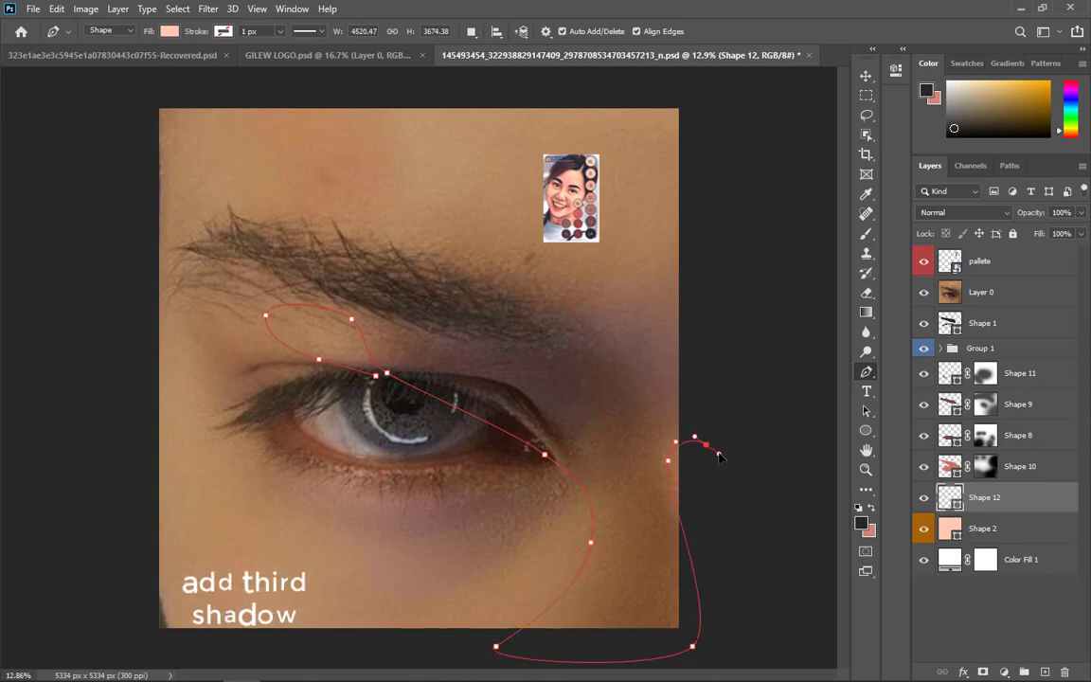
{"action": "left_click_drag", "start_coordinate": [706, 281], "coordinate": [692, 258]}
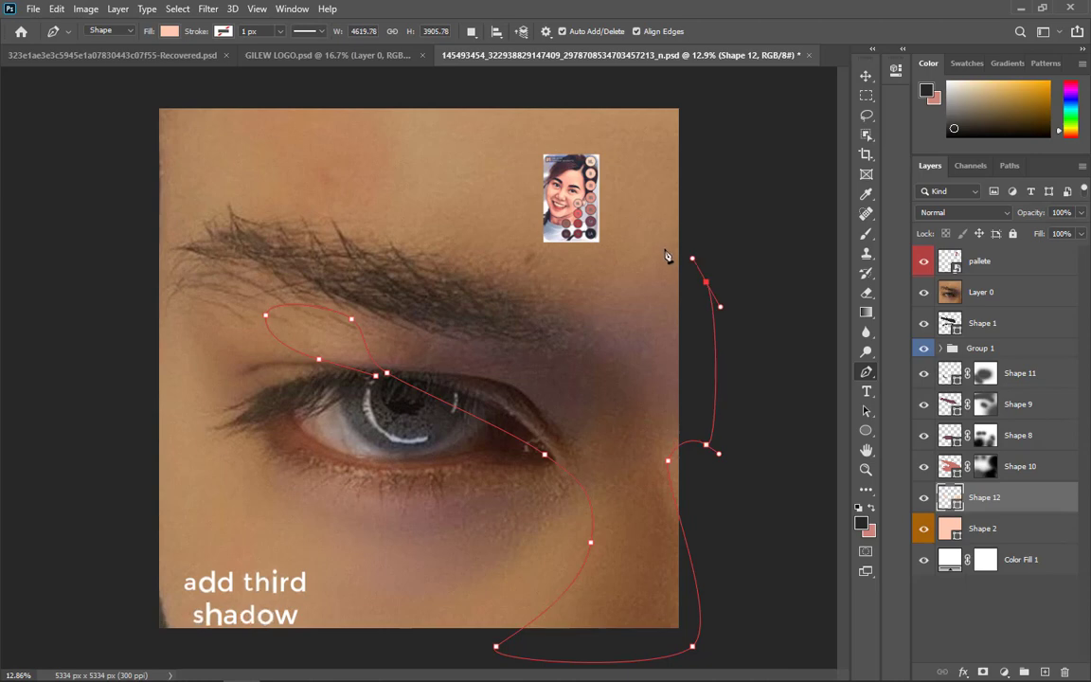
{"action": "left_click", "coordinate": [366, 225]}
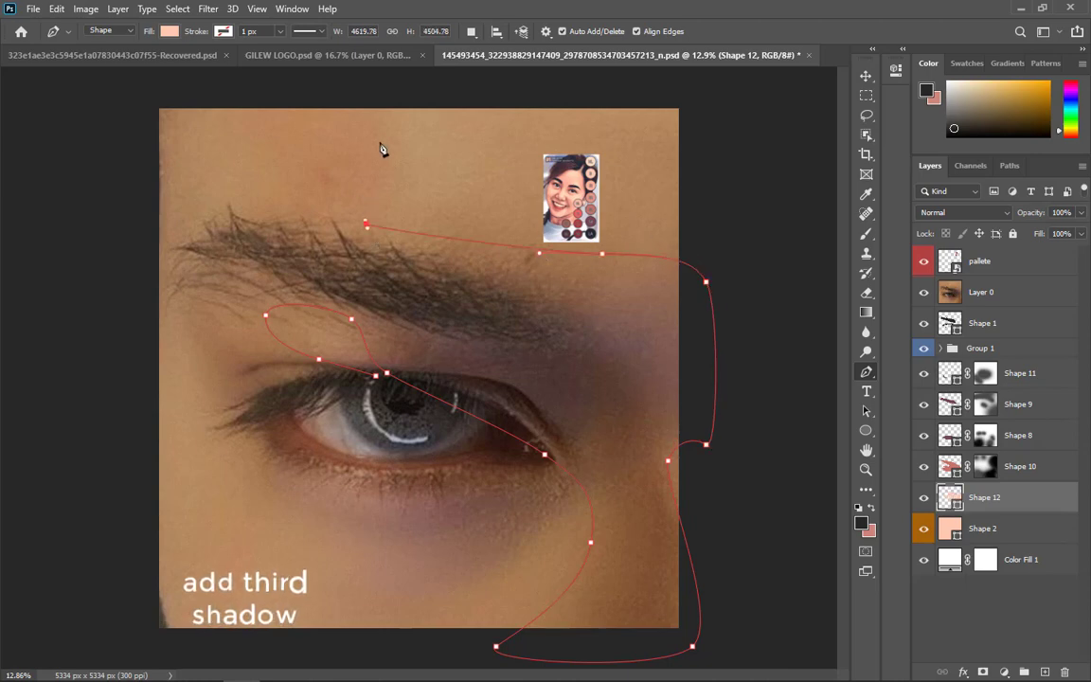
{"action": "left_click_drag", "start_coordinate": [232, 71], "coordinate": [181, 79]}
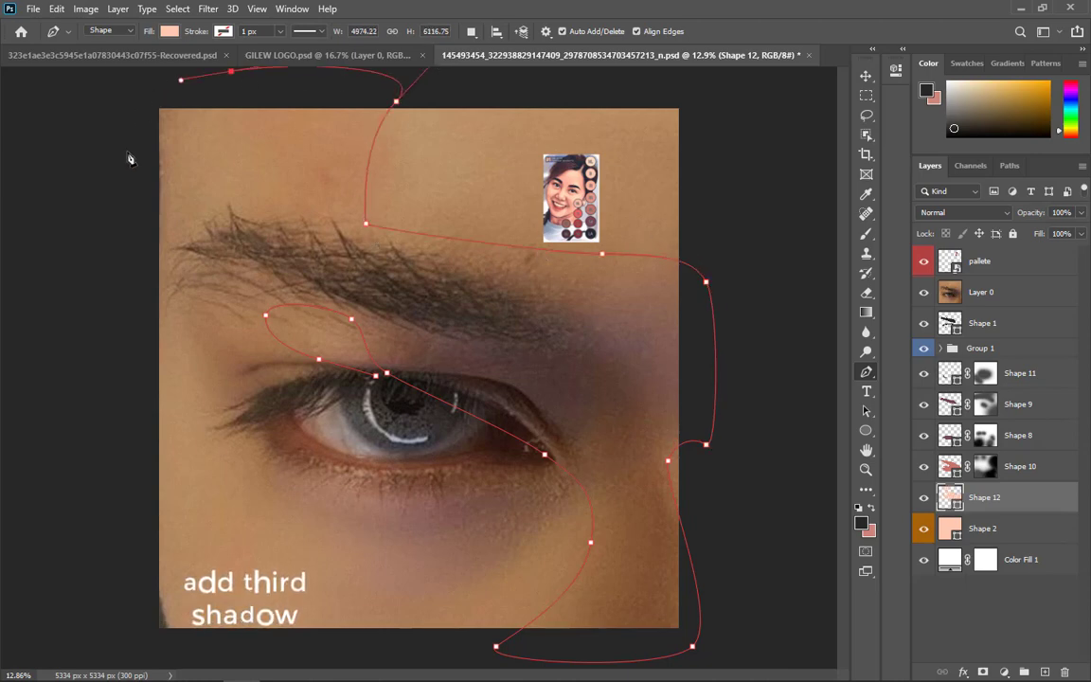
{"action": "left_click_drag", "start_coordinate": [129, 138], "coordinate": [122, 193]}
{"action": "left_click_drag", "start_coordinate": [217, 424], "coordinate": [290, 450]}
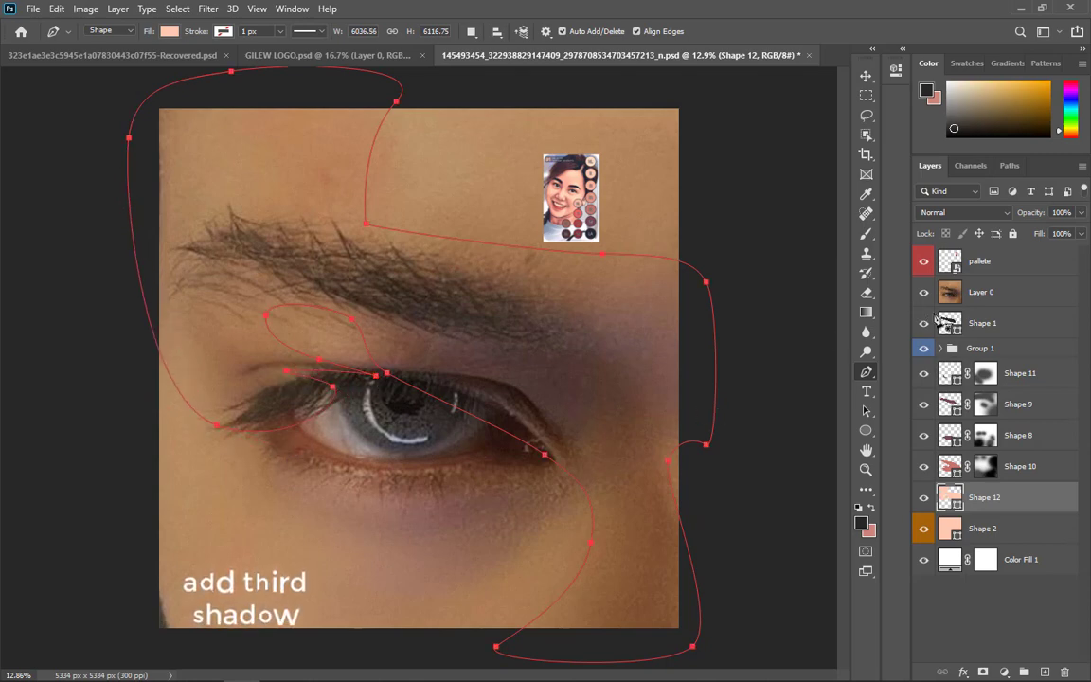
- Hide the Layer 0 reference and recolour the Shape 12 shadow to cd7e71, sampled from the palette picture
{"action": "left_click", "coordinate": [924, 293]}
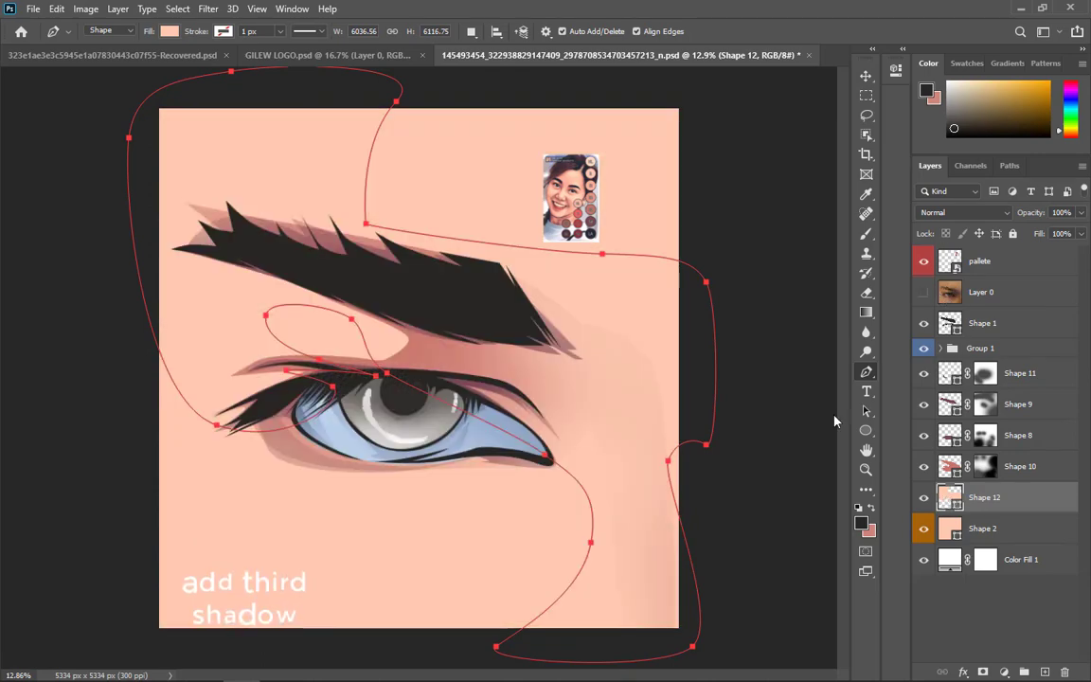
{"action": "double_click", "coordinate": [950, 496]}
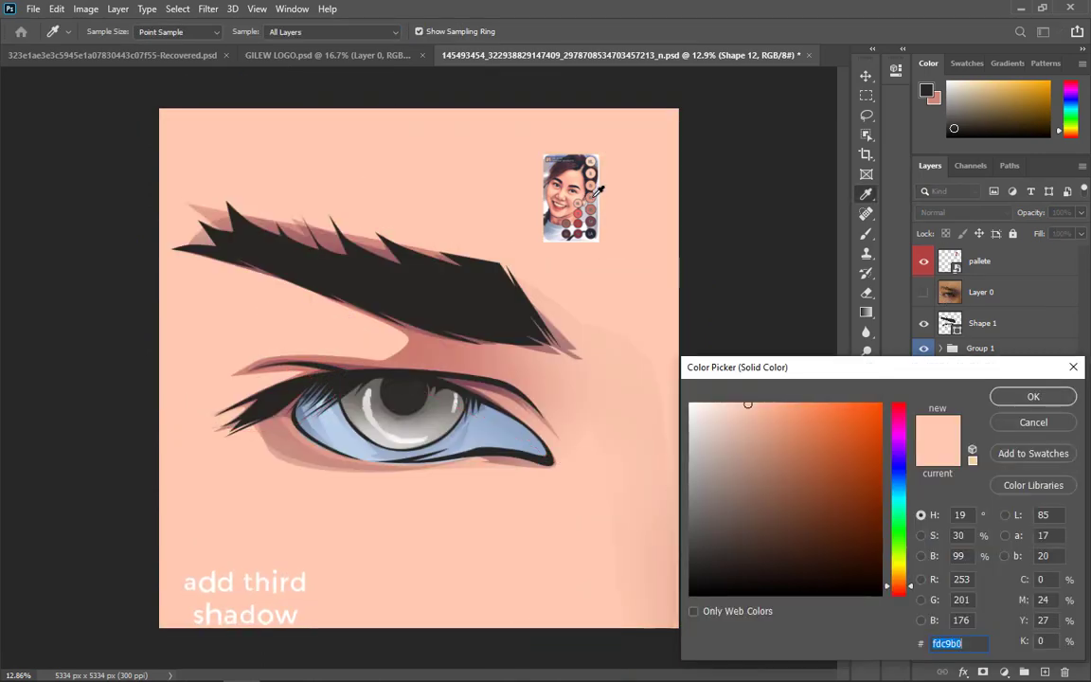
{"action": "left_click", "coordinate": [595, 192]}
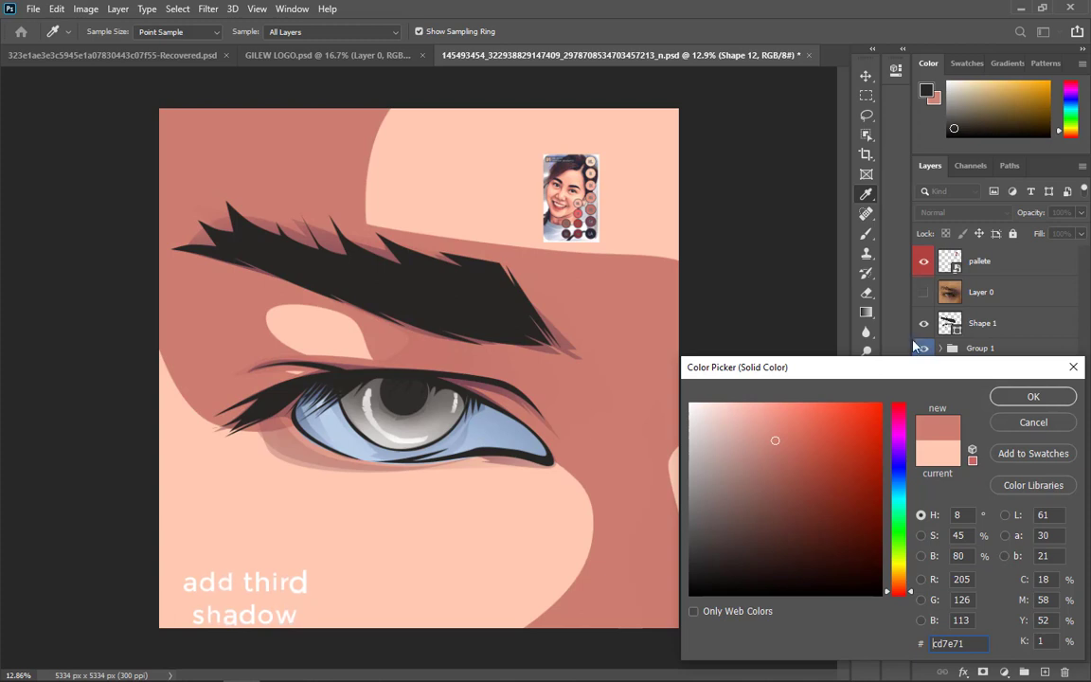
{"action": "left_click", "coordinate": [1033, 397]}
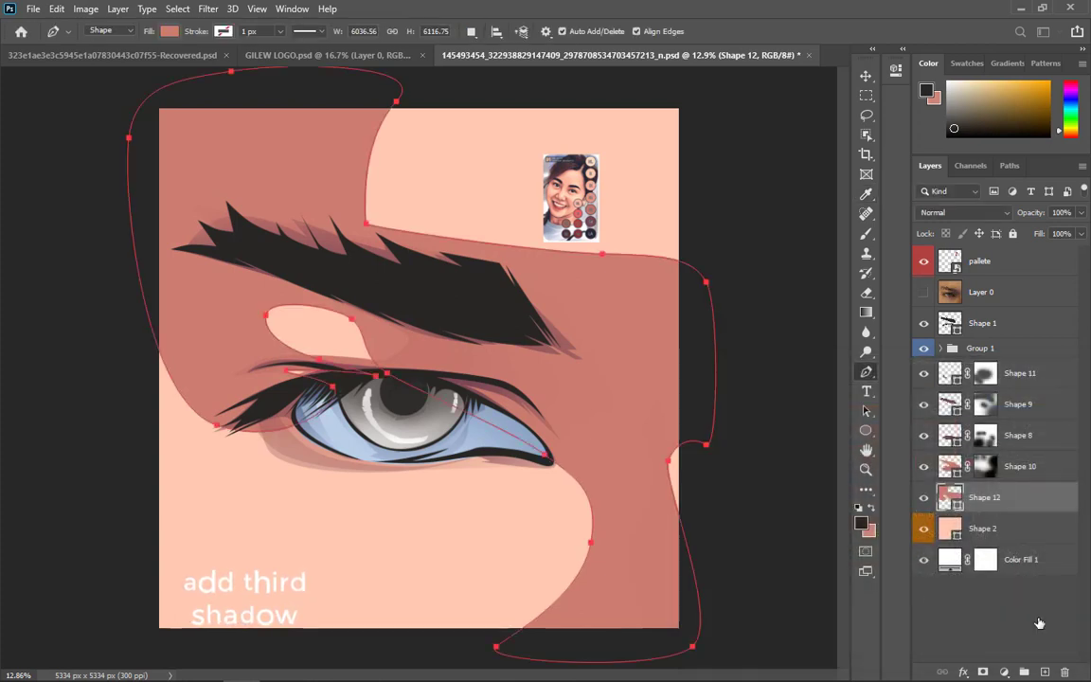
- Add a layer mask to Shape 12 and soften its forehead, outer cheek and nose-side edges with a black 2500 px brush
{"action": "left_click", "coordinate": [985, 672]}
{"action": "key", "text": "b"}
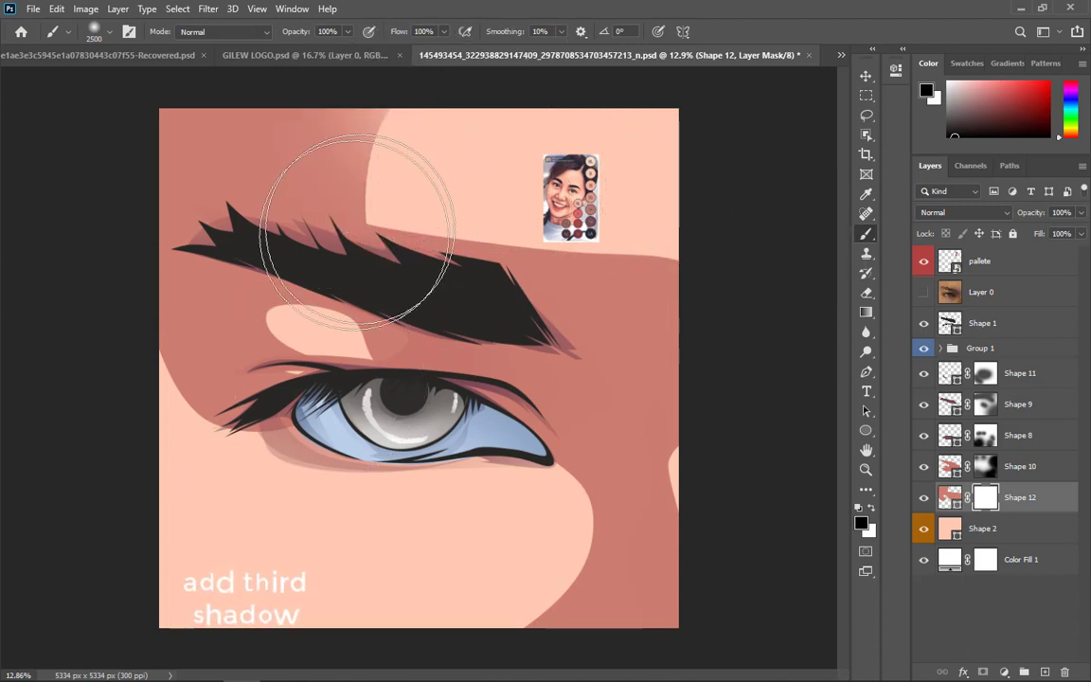
{"action": "left_click", "coordinate": [390, 201]}
{"action": "mouse_move", "coordinate": [519, 308]}
{"action": "left_mouse_down"}
{"action": "mouse_move", "coordinate": [428, 280]}
{"action": "mouse_move", "coordinate": [443, 258]}
{"action": "mouse_move", "coordinate": [443, 270]}
{"action": "left_mouse_up"}
{"action": "scroll", "coordinate": [443, 270], "scroll_direction": "down", "scroll_amount": 2}
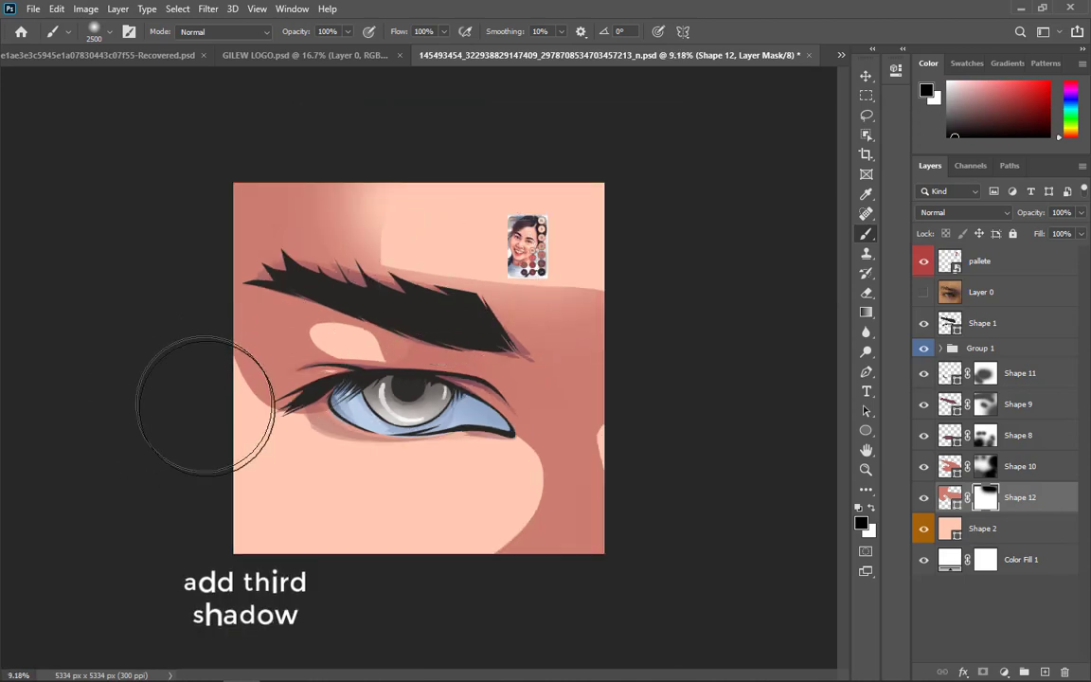
{"action": "mouse_move", "coordinate": [249, 452]}
{"action": "left_mouse_down"}
{"action": "mouse_move", "coordinate": [484, 462]}
{"action": "mouse_move", "coordinate": [492, 492]}
{"action": "mouse_move", "coordinate": [479, 566]}
{"action": "mouse_move", "coordinate": [489, 570]}
{"action": "mouse_move", "coordinate": [481, 474]}
{"action": "mouse_move", "coordinate": [427, 499]}
{"action": "left_mouse_up"}
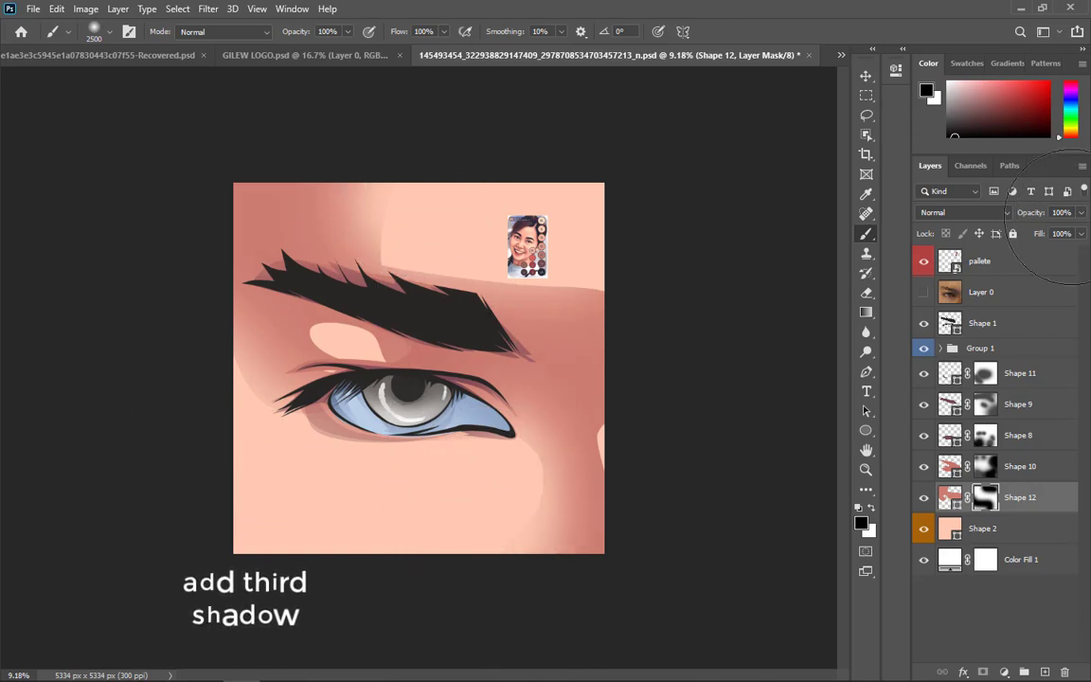
- Lower the Shape 12 layer opacity to 48%
{"action": "left_click", "coordinate": [1079, 212]}
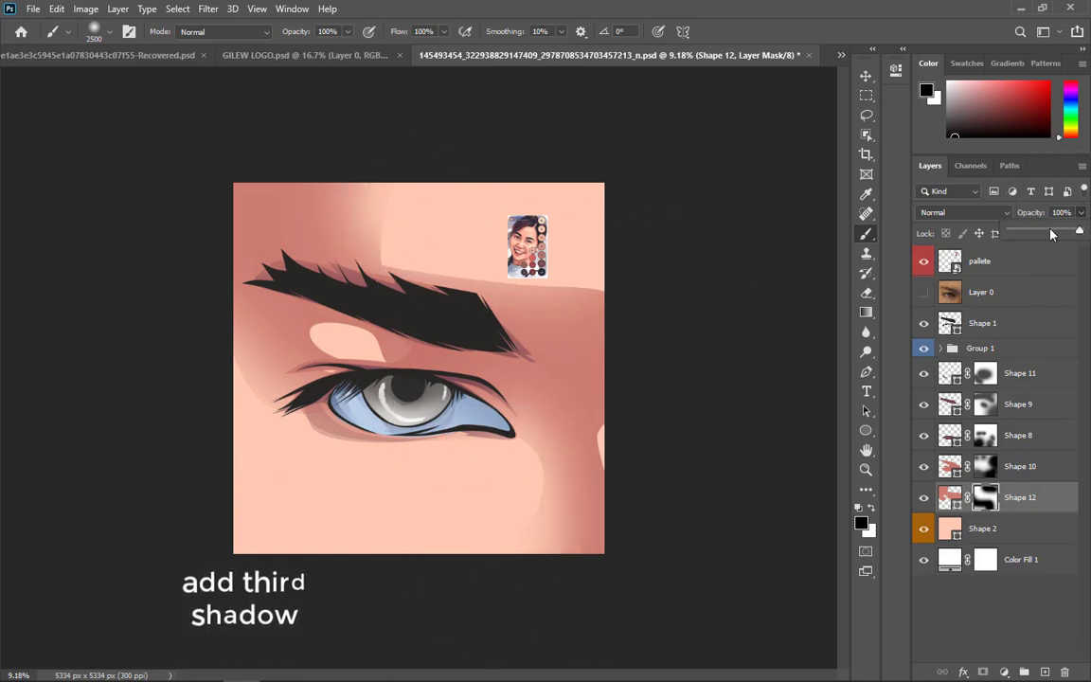
{"action": "left_click_drag", "start_coordinate": [1050, 233], "coordinate": [1042, 232]}
{"action": "scroll", "coordinate": [488, 429], "scroll_direction": "up", "scroll_amount": 3}
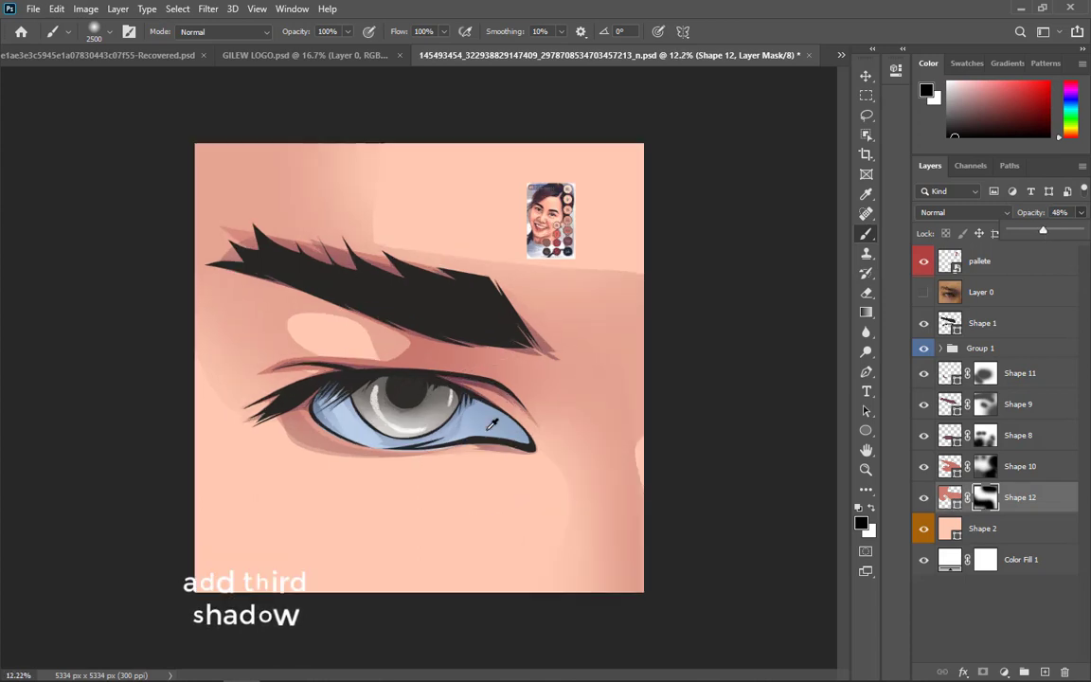
{"action": "key", "text": "ctrl+minus"}
{"action": "scroll", "coordinate": [397, 474], "scroll_direction": "down", "scroll_amount": 5}
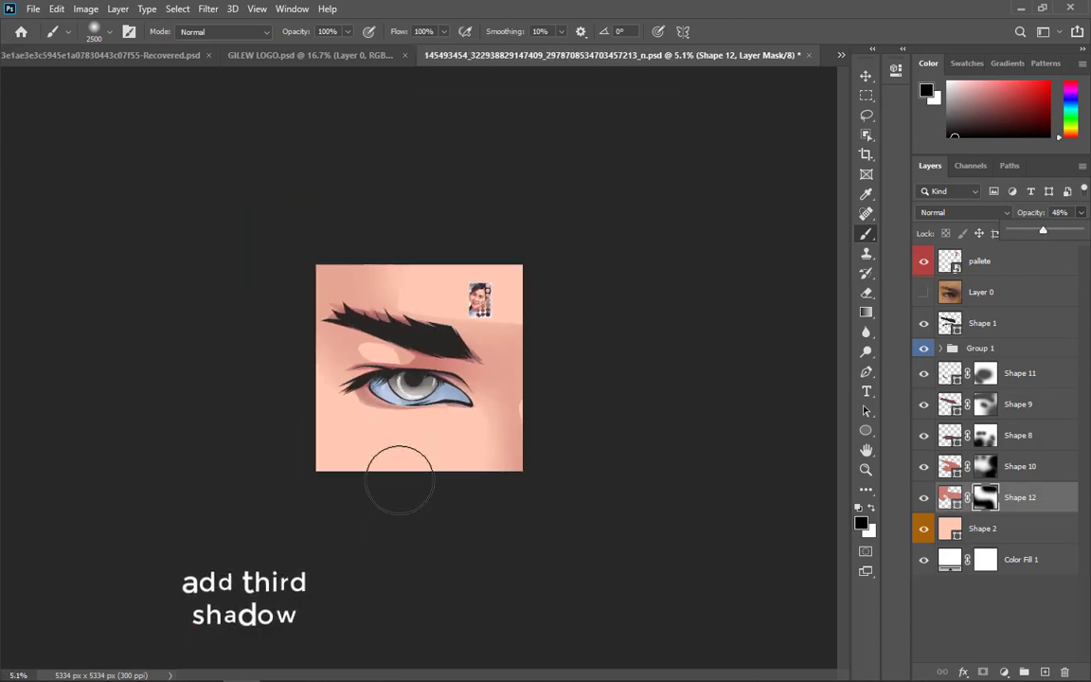
- Reduce the brush to 1588 px and soften the shadow edge around the upper-eyelid highlight on the Shape 12 mask
{"action": "scroll", "coordinate": [389, 358], "scroll_direction": "up", "scroll_amount": 3}
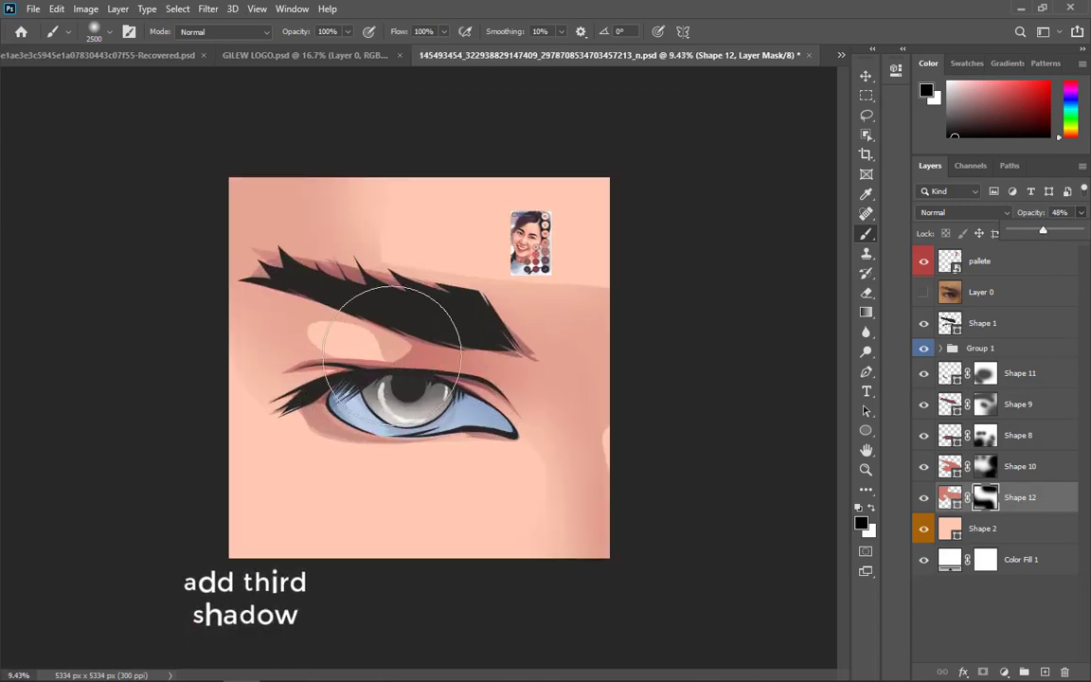
{"action": "left_click_drag", "start_coordinate": [366, 353], "coordinate": [331, 344]}
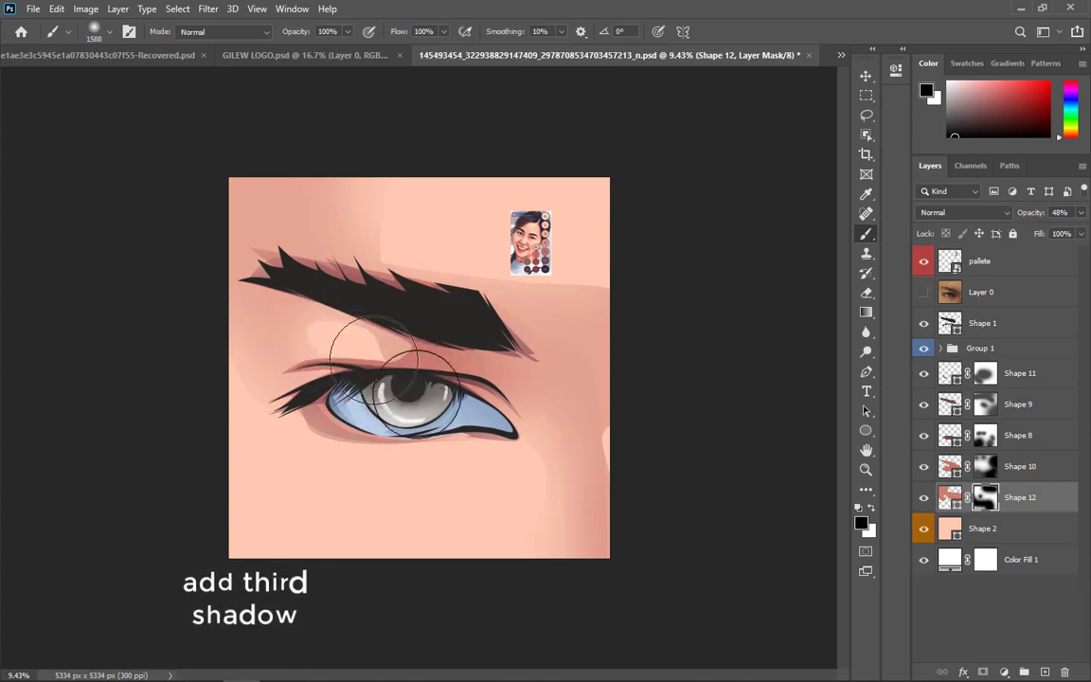
{"action": "scroll", "coordinate": [380, 386], "scroll_direction": "down", "scroll_amount": 2}
{"action": "scroll", "coordinate": [381, 385], "scroll_direction": "up", "scroll_amount": 2}
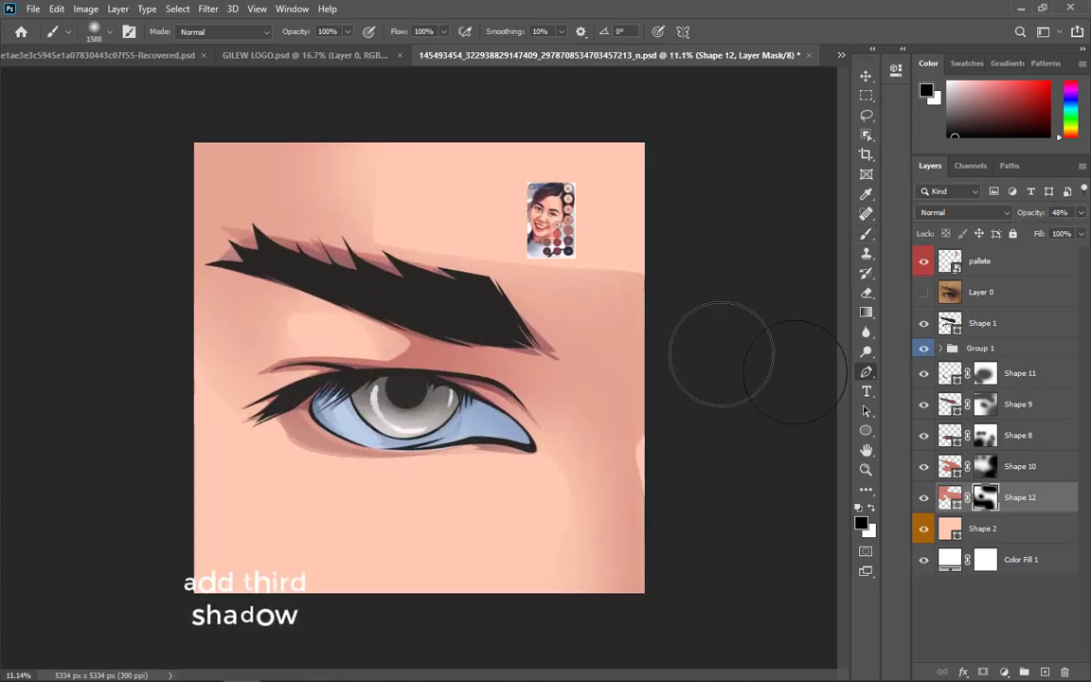
- With the Pen tool, draw a closed shadow shape about 3639 by 2664 px over the lower outer corner of the cheek
{"action": "key", "text": "p"}
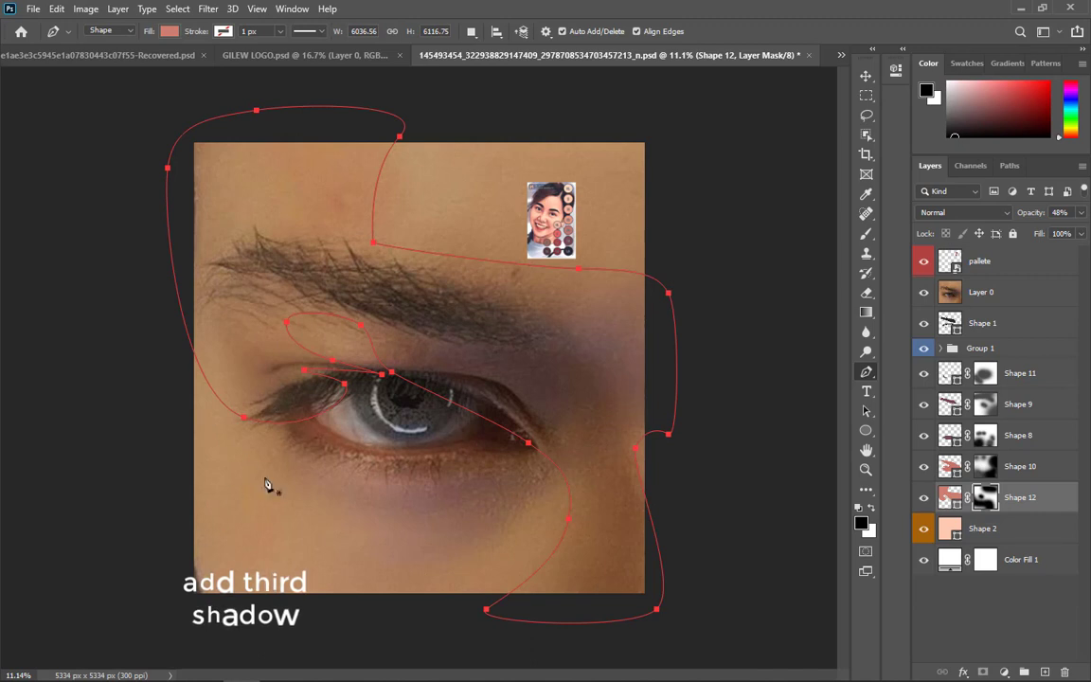
{"action": "left_click", "coordinate": [177, 411]}
{"action": "left_click_drag", "start_coordinate": [364, 621], "coordinate": [421, 632]}
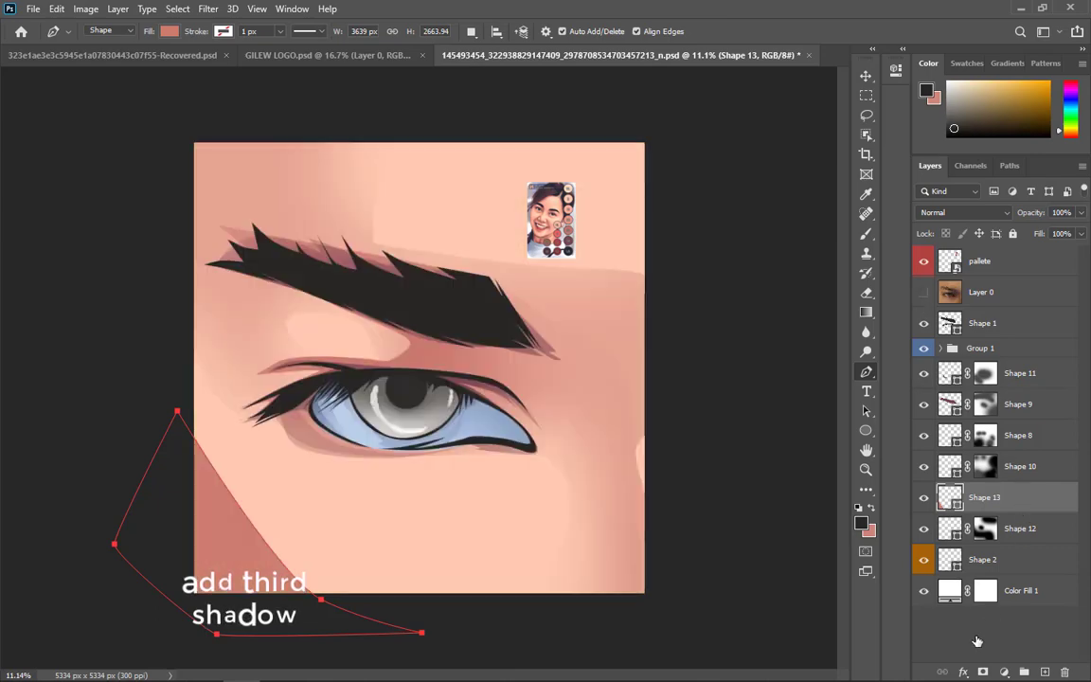
- Add a layer mask to Shape 13, enlarge the brush to 4567 px and fade the inner edge of the cheek shadow
{"action": "left_click", "coordinate": [982, 672]}
{"action": "key", "text": "b"}
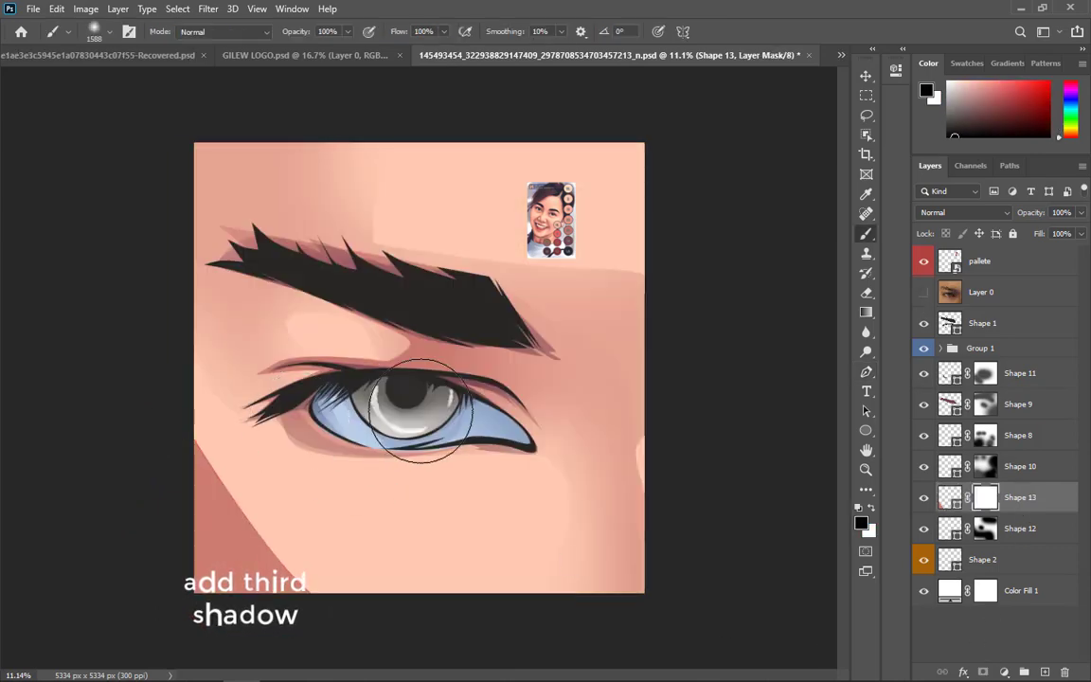
{"action": "left_click_drag", "start_coordinate": [298, 425], "coordinate": [428, 411]}
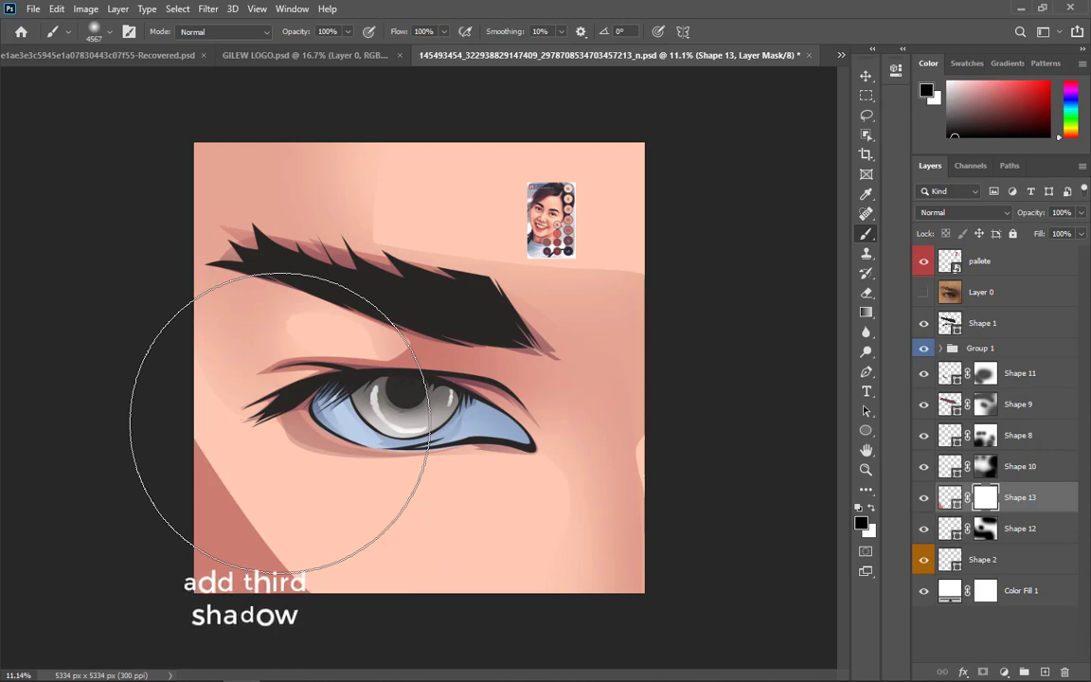
{"action": "left_click_drag", "start_coordinate": [367, 482], "coordinate": [355, 495]}
{"action": "scroll", "coordinate": [355, 495], "scroll_direction": "down", "scroll_amount": 2}
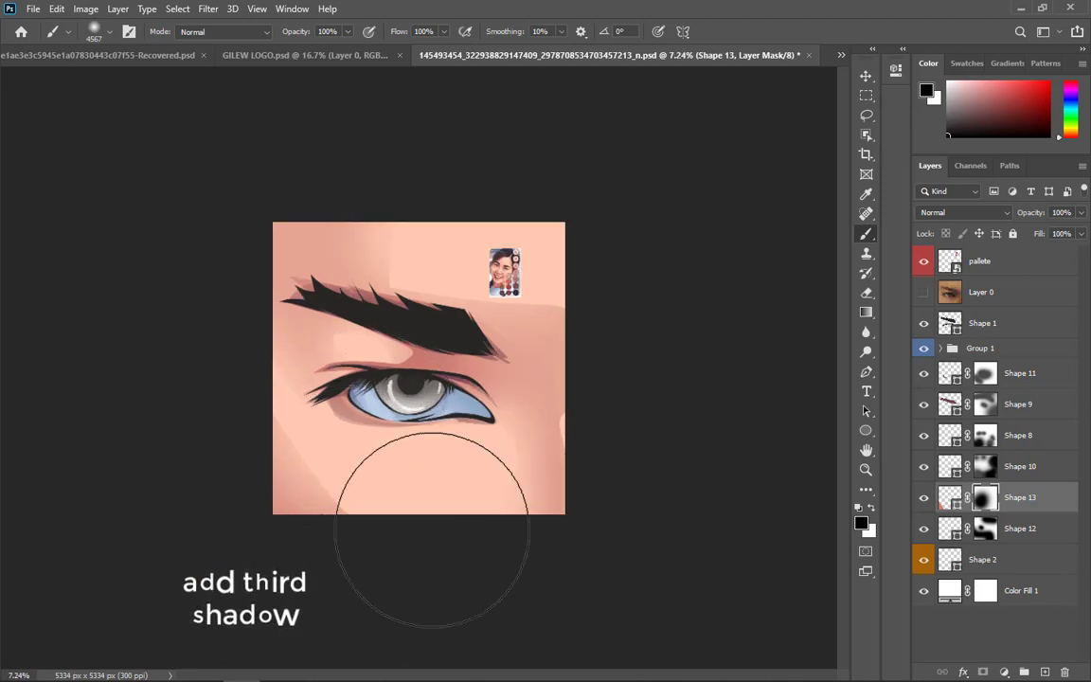
{"action": "scroll", "coordinate": [474, 487], "scroll_direction": "up", "scroll_amount": 2}
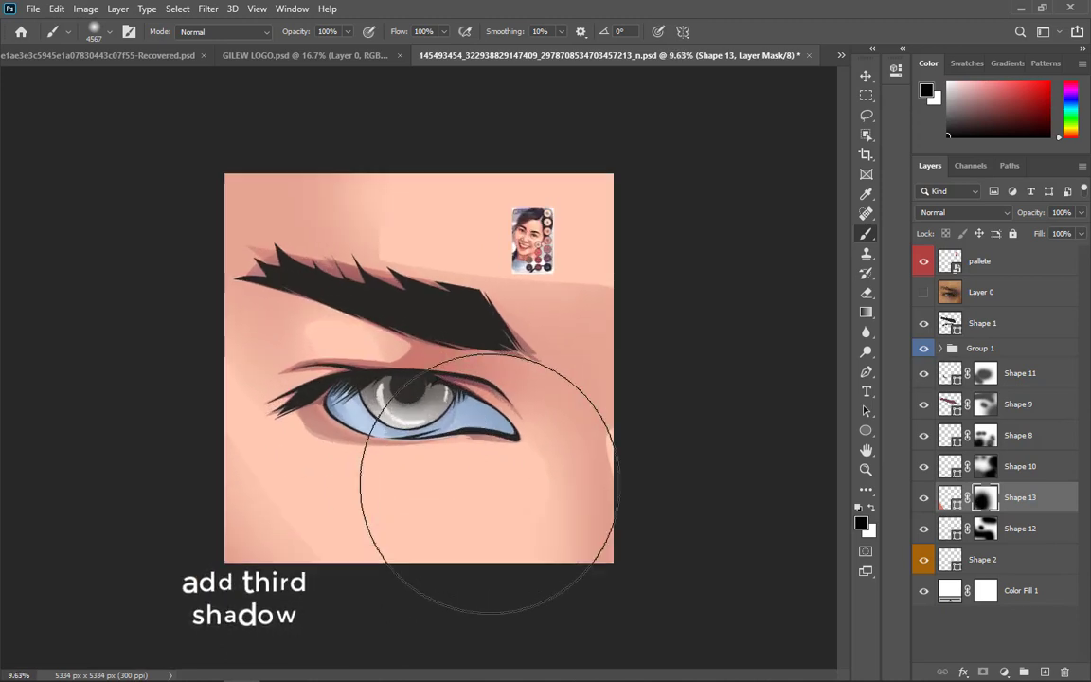
{"action": "scroll", "coordinate": [488, 483], "scroll_direction": "up", "scroll_amount": 1}
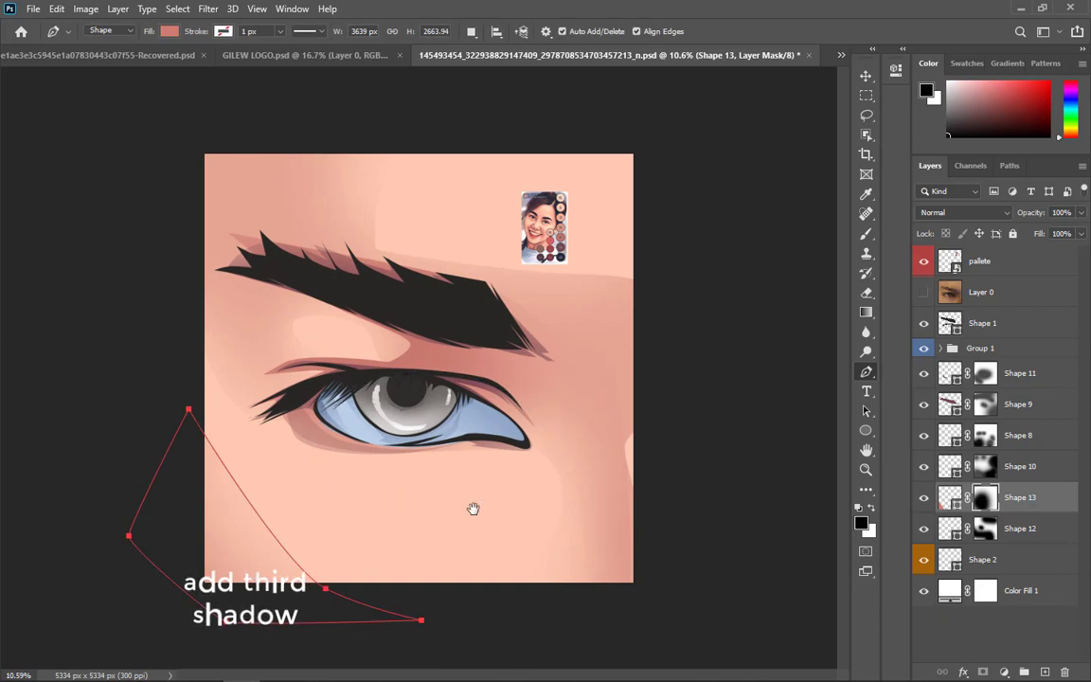
- Show the Layer 0 reference and draw a closed shadow shape about 4511 by 4648 px under the eye, beside the nose and across the brow
{"action": "scroll", "coordinate": [470, 508], "scroll_direction": "down", "scroll_amount": 2}
{"action": "scroll", "coordinate": [474, 499], "scroll_direction": "up", "scroll_amount": 2}
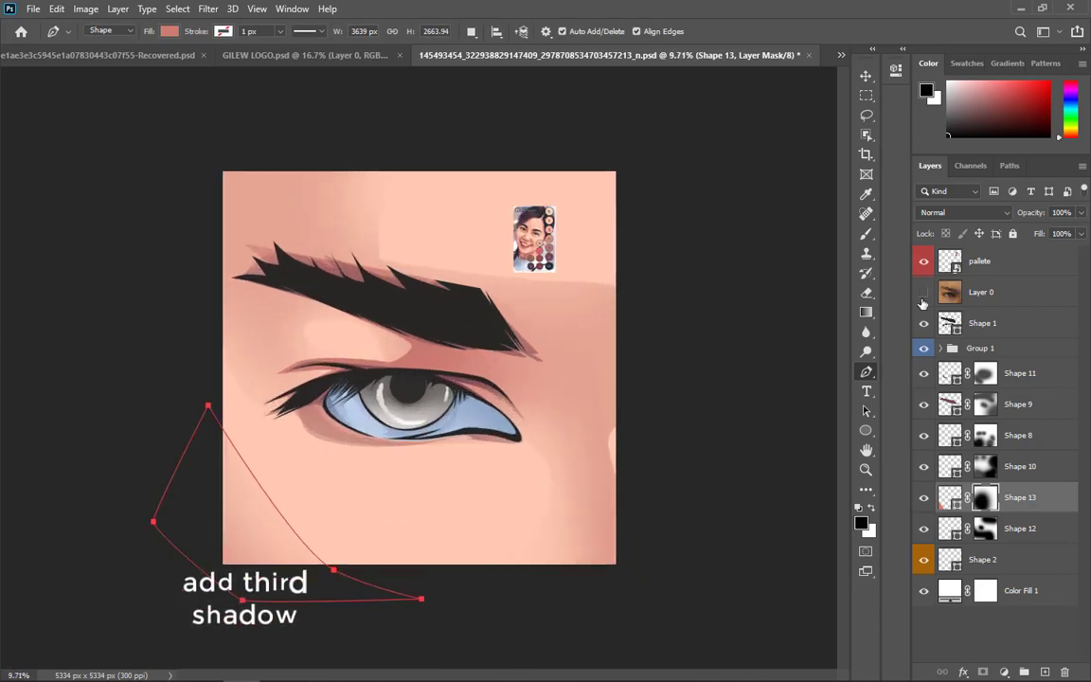
{"action": "left_click", "coordinate": [925, 292]}
{"action": "left_click", "coordinate": [924, 293]}
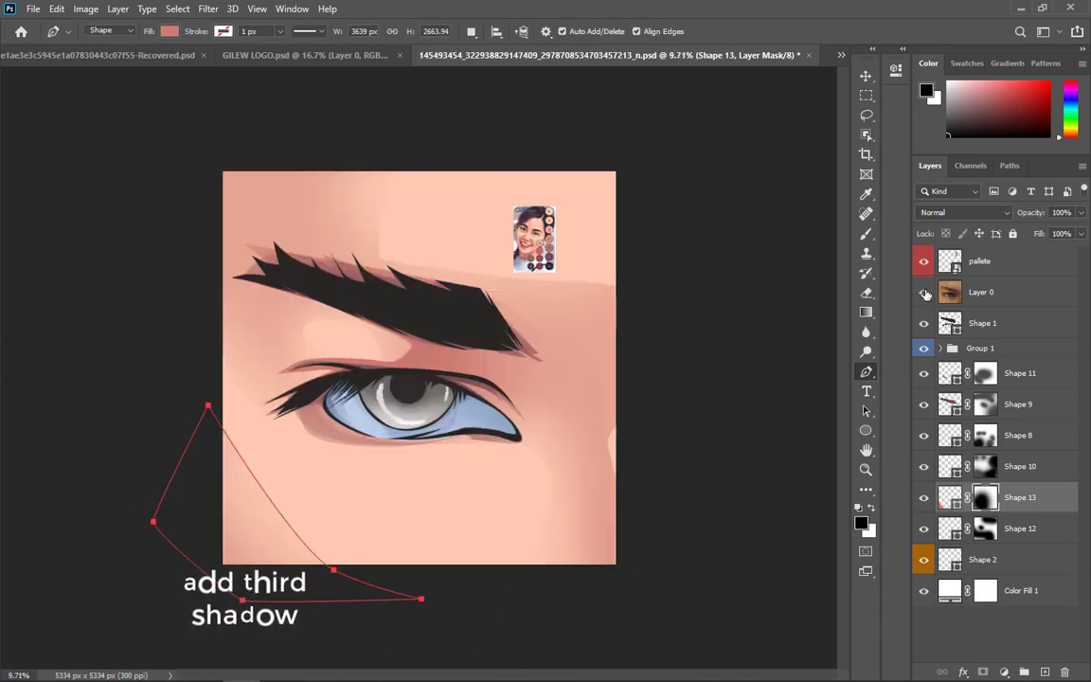
{"action": "left_click", "coordinate": [924, 293]}
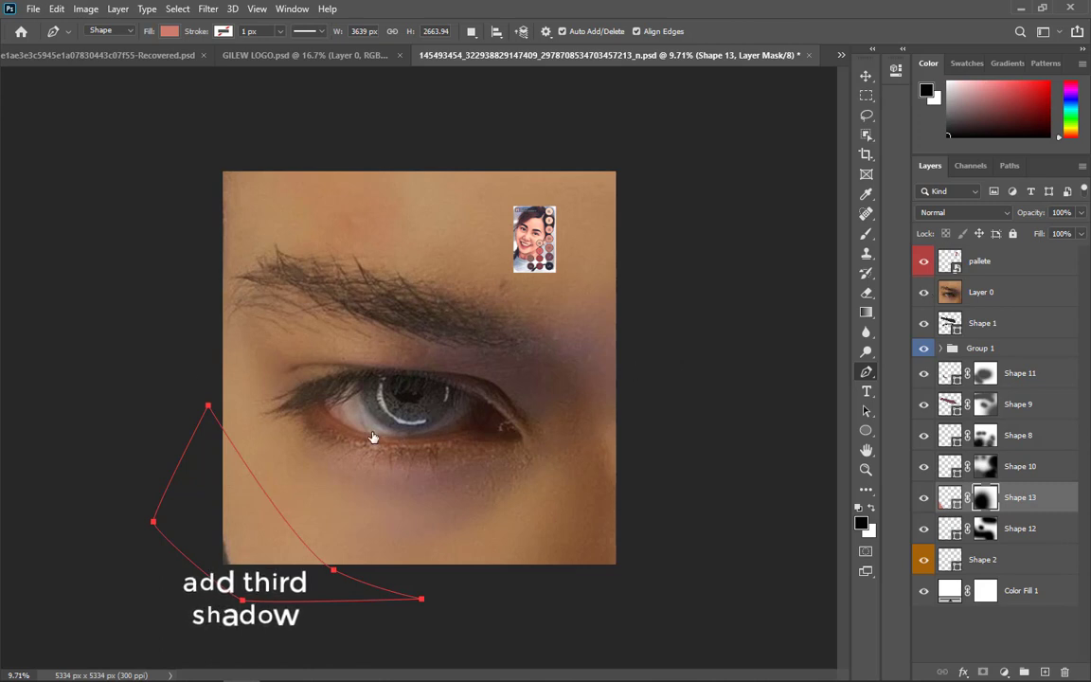
{"action": "left_click", "coordinate": [294, 400]}
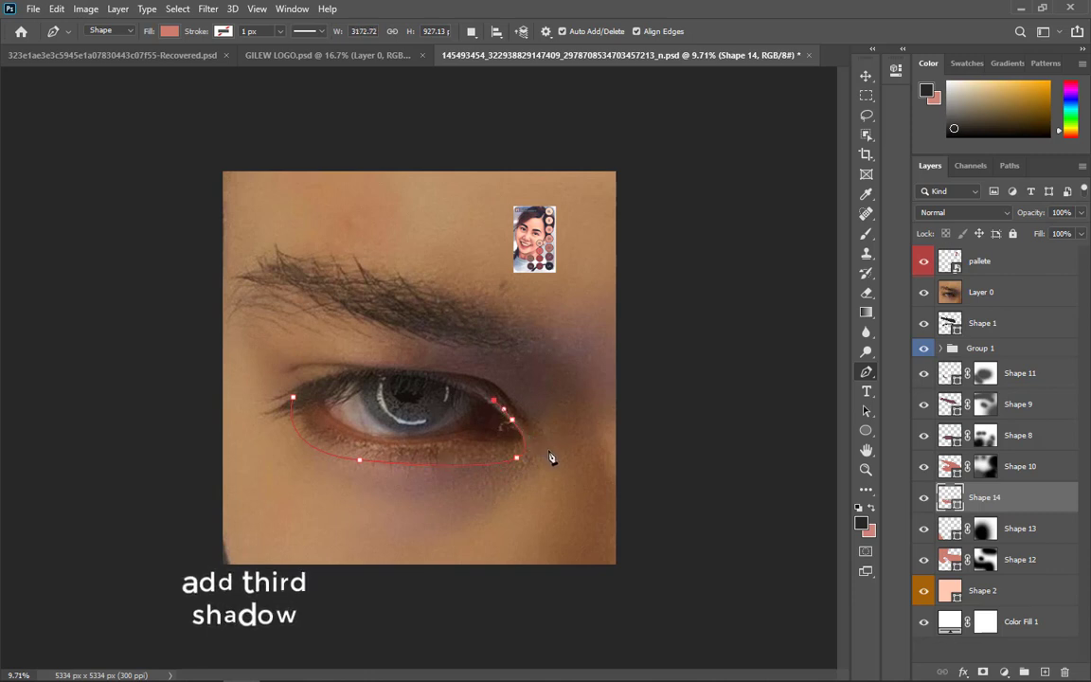
{"action": "left_click", "coordinate": [502, 575]}
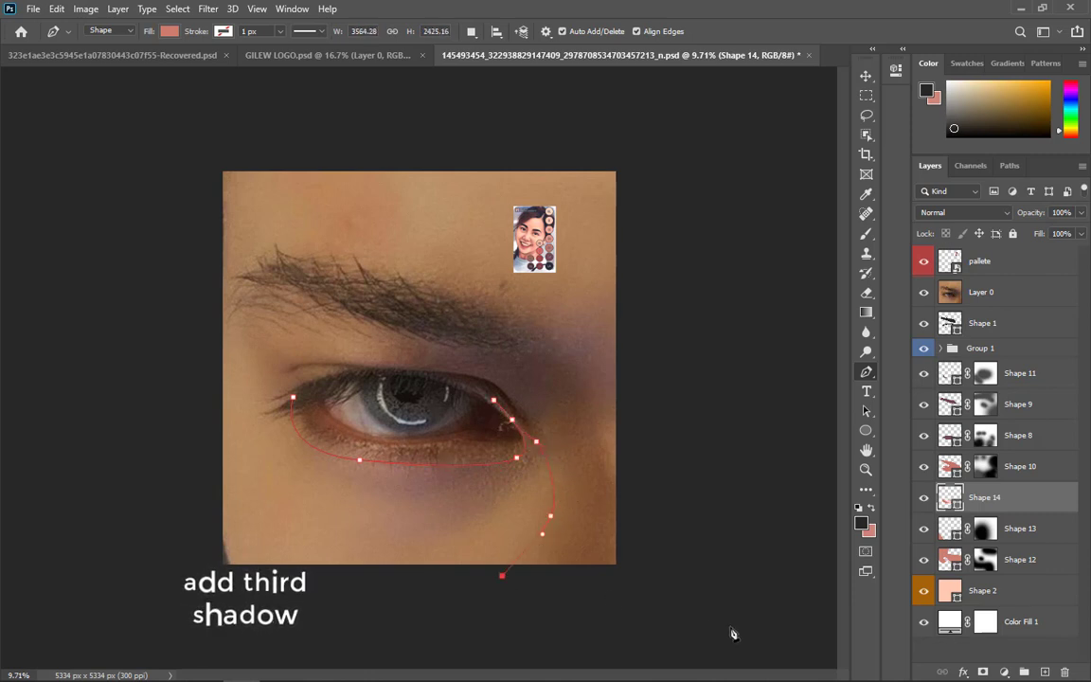
{"action": "left_click_drag", "start_coordinate": [611, 609], "coordinate": [620, 589]}
{"action": "left_click_drag", "start_coordinate": [616, 489], "coordinate": [605, 451]}
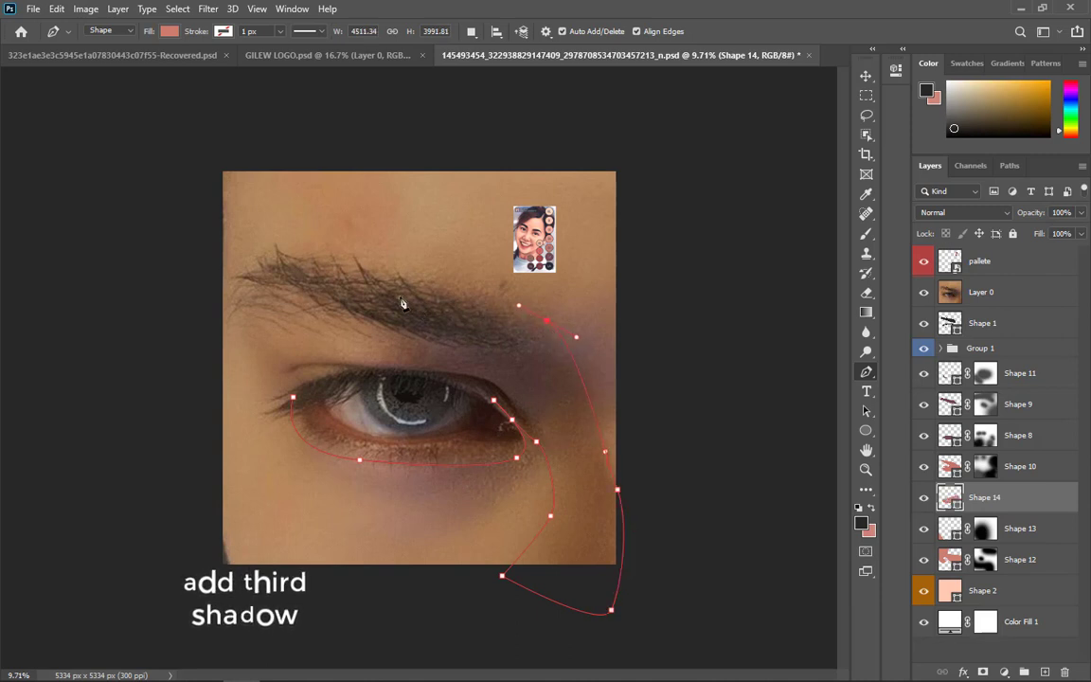
{"action": "left_click", "coordinate": [293, 399]}
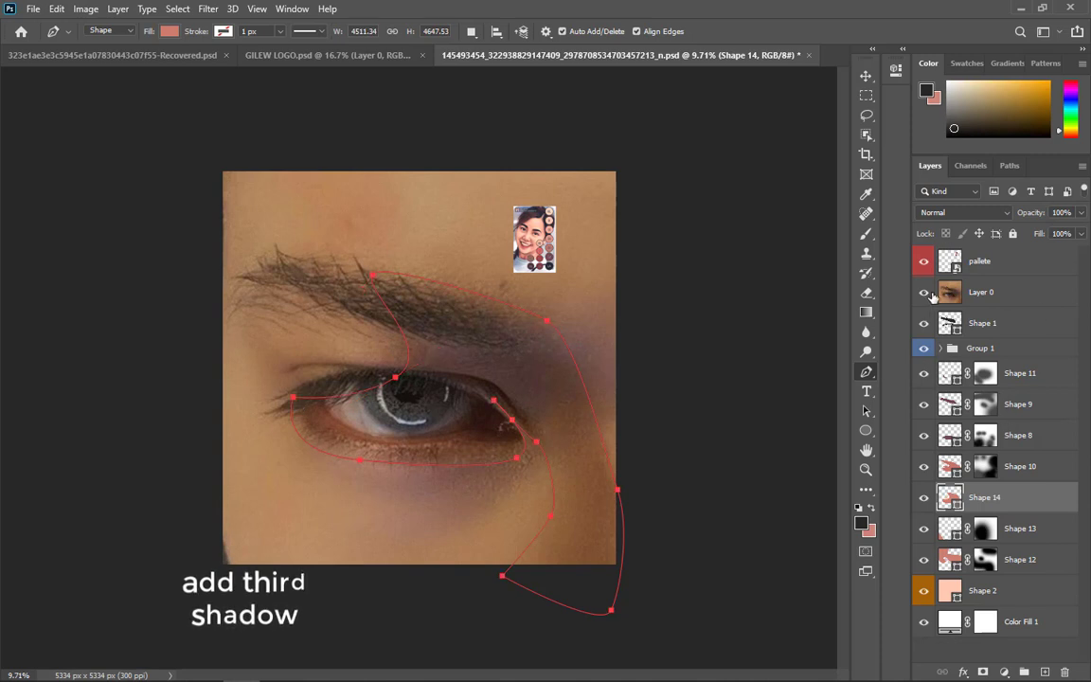
- Hide the Layer 0 reference and move the Shape 14 layer directly above the Shape 2 skin layer
{"action": "left_click", "coordinate": [923, 292]}
{"action": "left_click", "coordinate": [924, 292]}
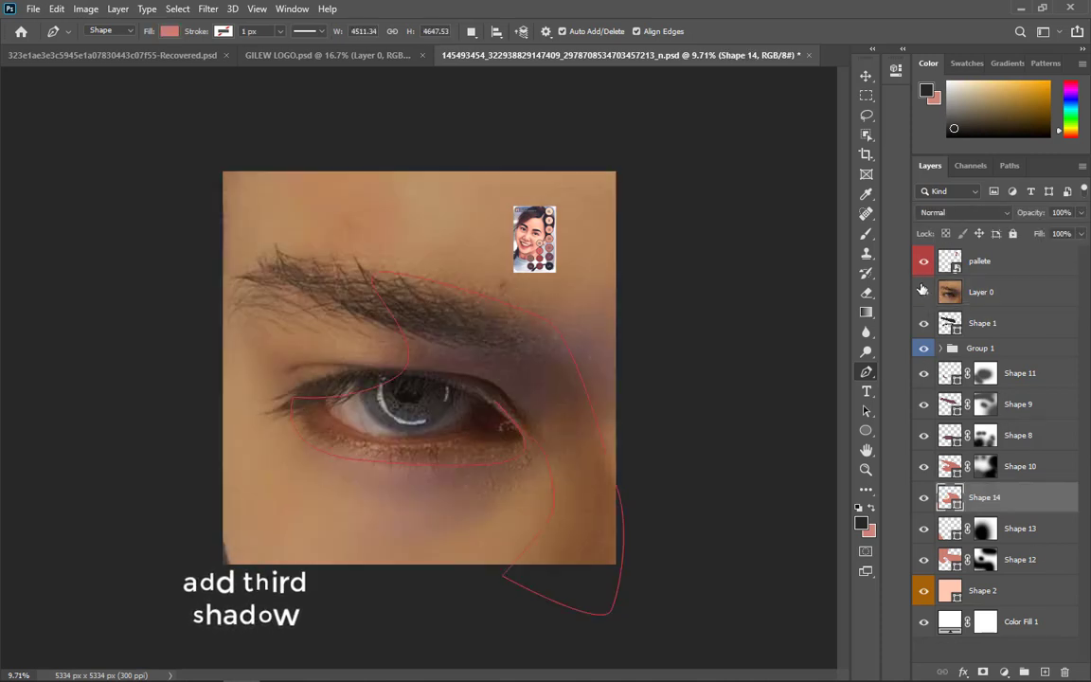
{"action": "left_click_drag", "start_coordinate": [1041, 581], "coordinate": [1040, 579]}
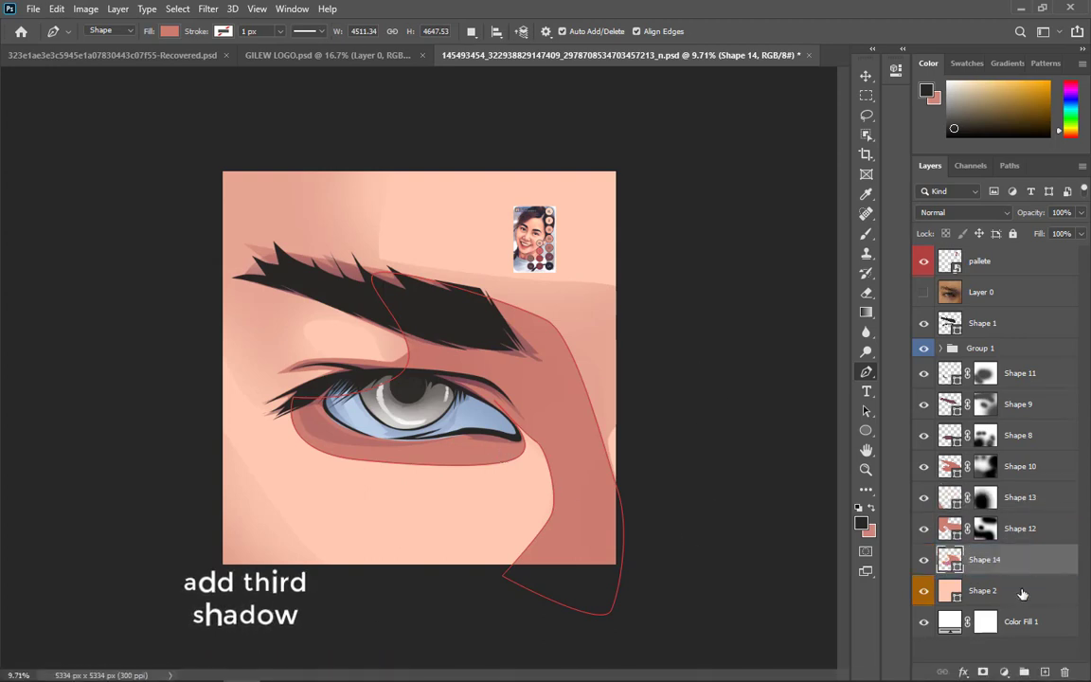
- Add a layer mask to Shape 14 and fade the under-eye shadow with a black 4567 px brush
{"action": "left_click", "coordinate": [983, 671]}
{"action": "key", "text": "b"}
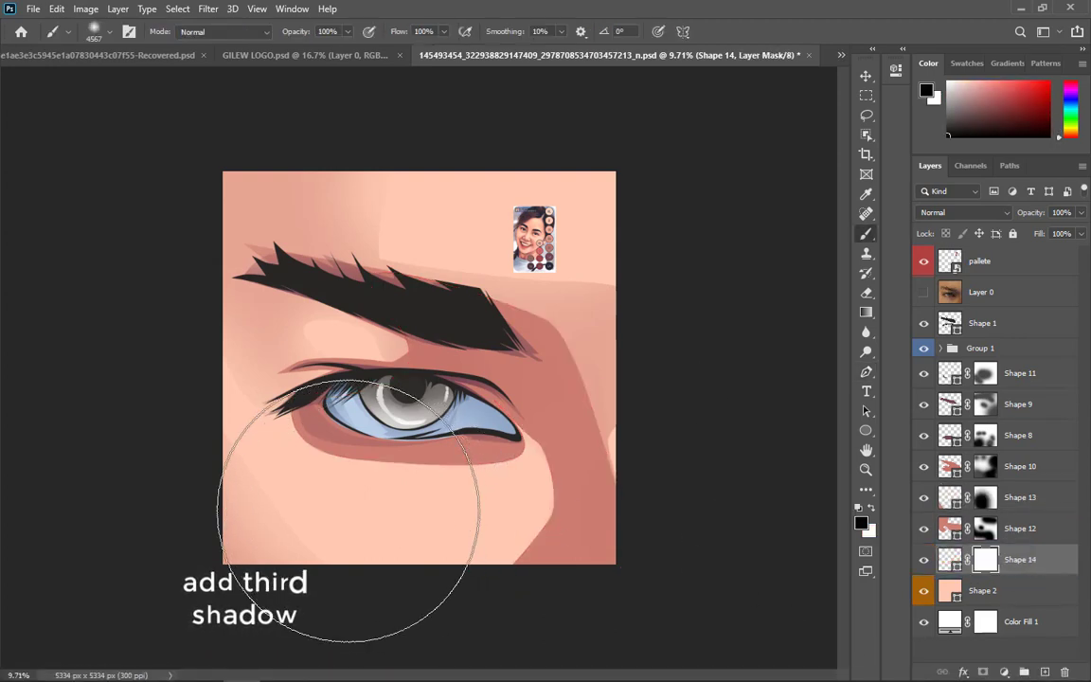
{"action": "scroll", "coordinate": [346, 512], "scroll_direction": "down", "scroll_amount": 4}
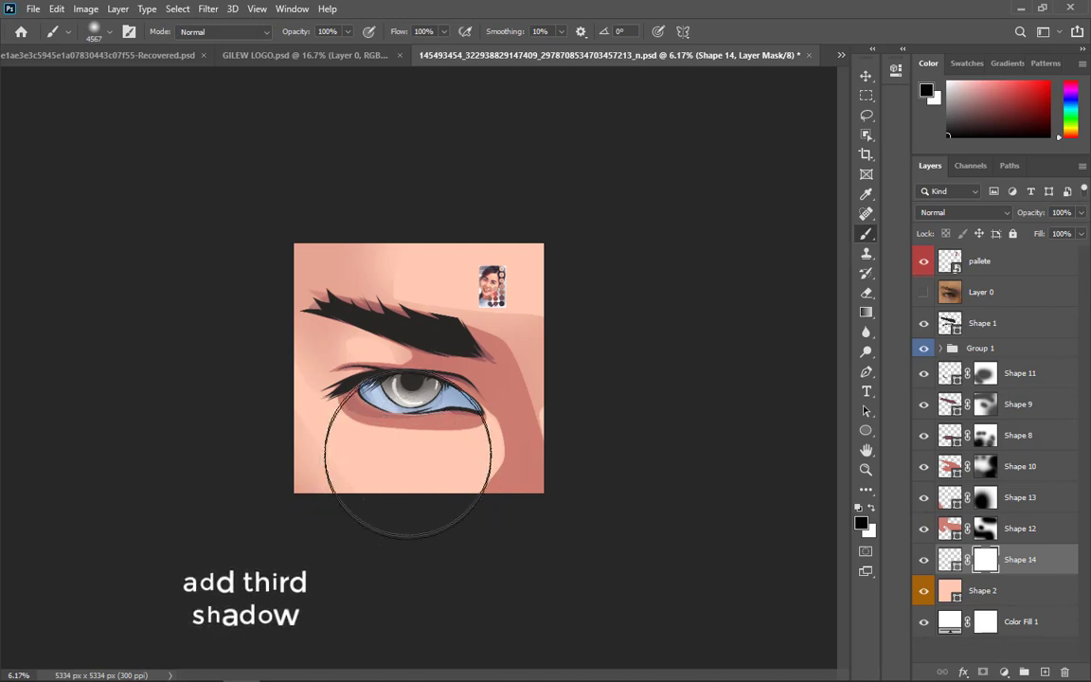
{"action": "left_click", "coordinate": [406, 474]}
{"action": "scroll", "coordinate": [398, 472], "scroll_direction": "up", "scroll_amount": 5}
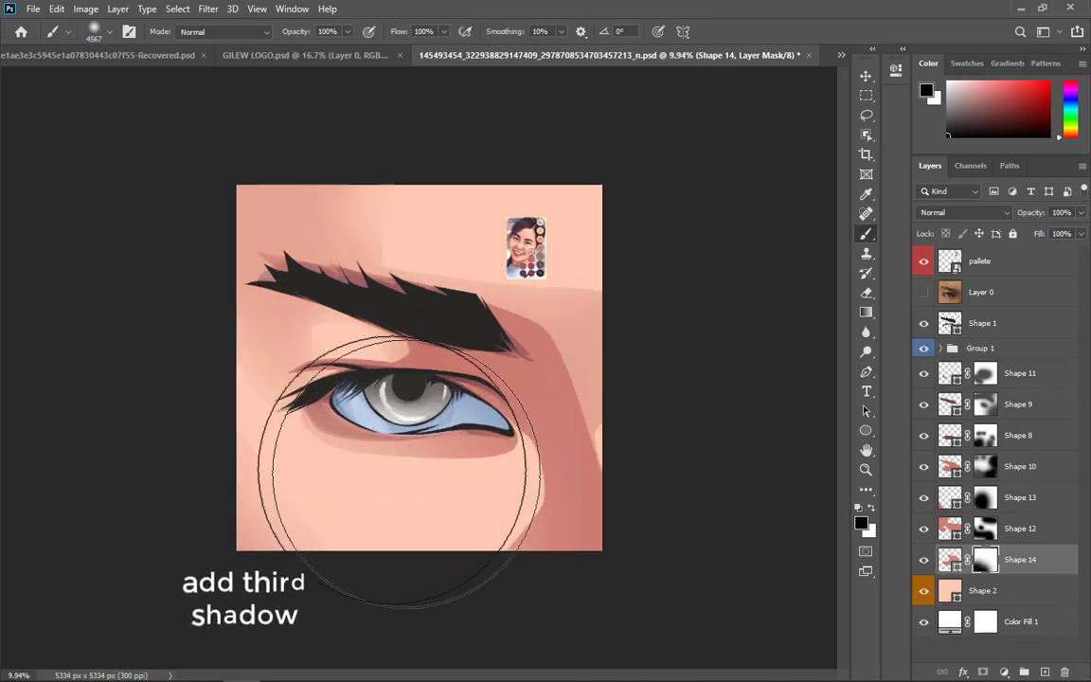
- Reduce the brush to 1530 px and soften the inner under-eye and lower nose-side shadow edges on the Shape 14 mask
{"action": "left_click_drag", "start_coordinate": [352, 473], "coordinate": [326, 473]}
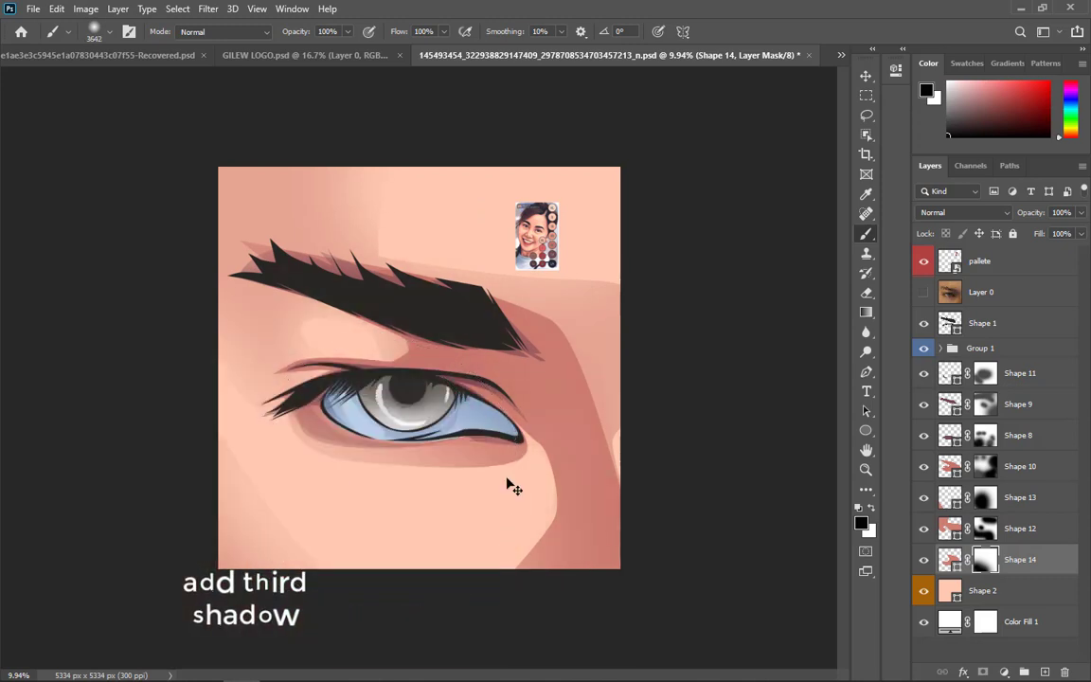
{"action": "mouse_move", "coordinate": [507, 478]}
{"action": "left_mouse_down"}
{"action": "mouse_move", "coordinate": [477, 477]}
{"action": "mouse_move", "coordinate": [487, 494]}
{"action": "mouse_move", "coordinate": [473, 494]}
{"action": "mouse_move", "coordinate": [515, 499]}
{"action": "mouse_move", "coordinate": [519, 477]}
{"action": "mouse_move", "coordinate": [504, 530]}
{"action": "mouse_move", "coordinate": [521, 524]}
{"action": "mouse_move", "coordinate": [509, 581]}
{"action": "left_mouse_up"}
{"action": "scroll", "coordinate": [523, 553], "scroll_direction": "down", "scroll_amount": 5}
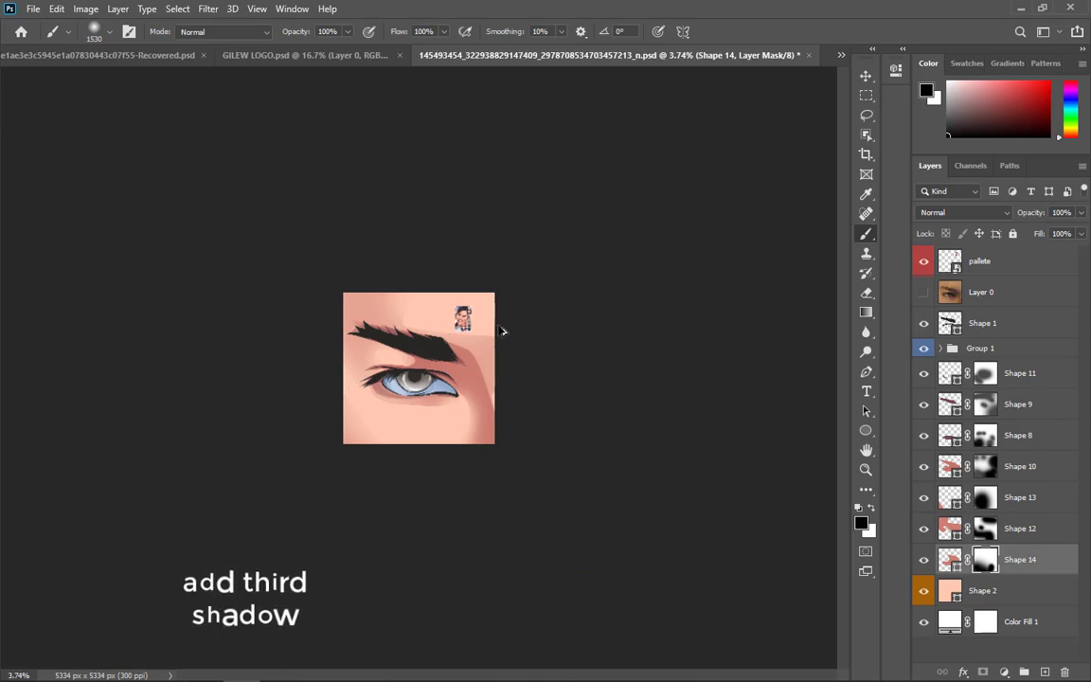
{"action": "right_click", "coordinate": [455, 322]}
{"action": "left_click", "coordinate": [439, 308]}
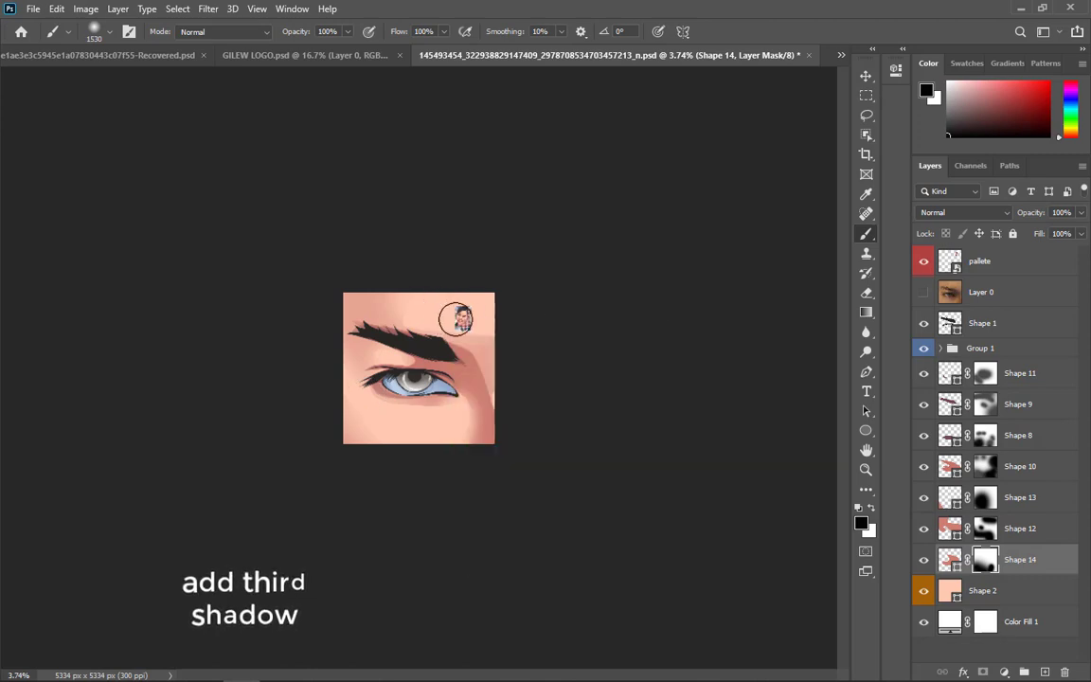
- Enlarge the black brush up to 5000 px and blend the forehead, brow and nose-side shadow edges on the Shape 14 mask
{"action": "left_click_drag", "start_coordinate": [439, 316], "coordinate": [474, 320]}
{"action": "left_click_drag", "start_coordinate": [516, 370], "coordinate": [528, 382]}
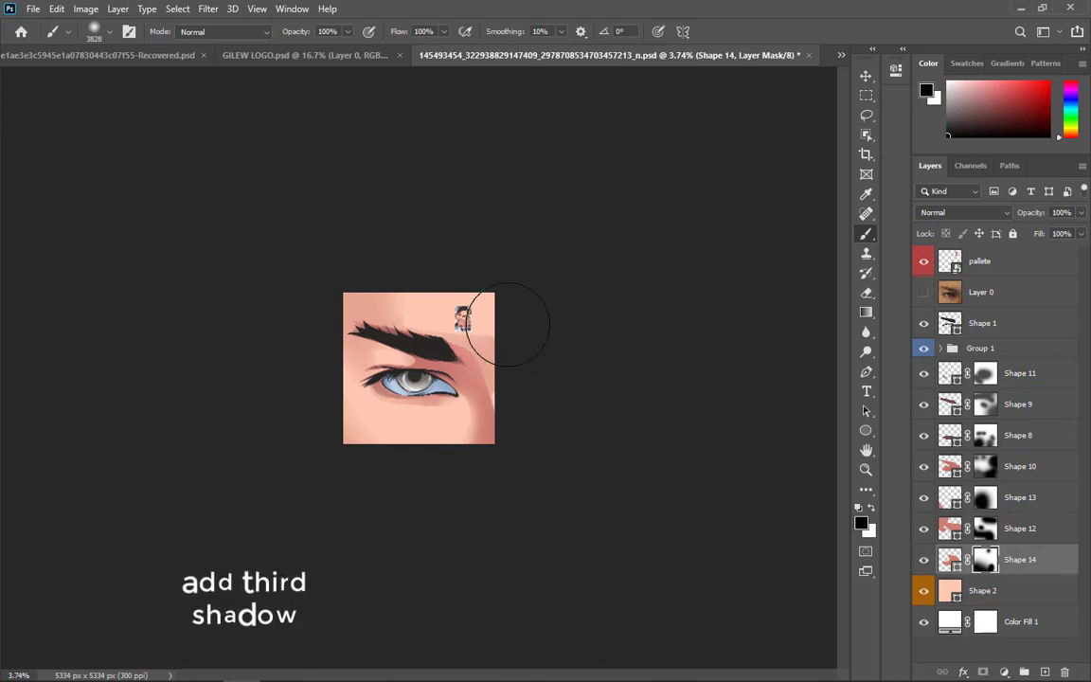
{"action": "scroll", "coordinate": [507, 322], "scroll_direction": "down", "scroll_amount": 2}
{"action": "scroll", "coordinate": [402, 383], "scroll_direction": "up", "scroll_amount": 3}
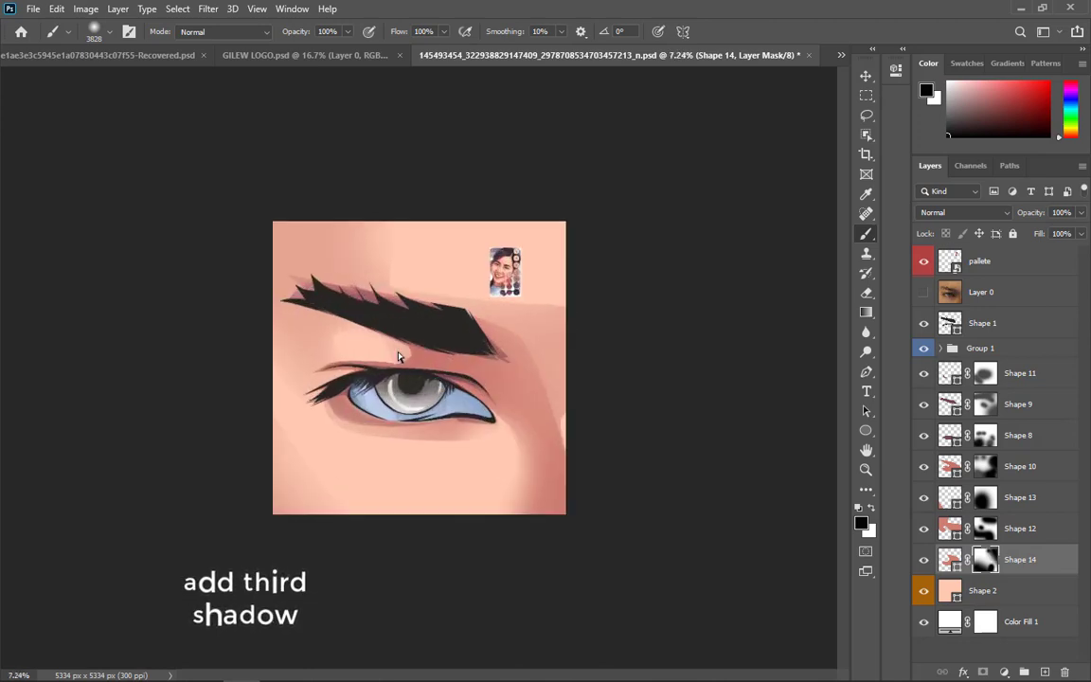
{"action": "left_click_drag", "start_coordinate": [426, 360], "coordinate": [440, 360]}
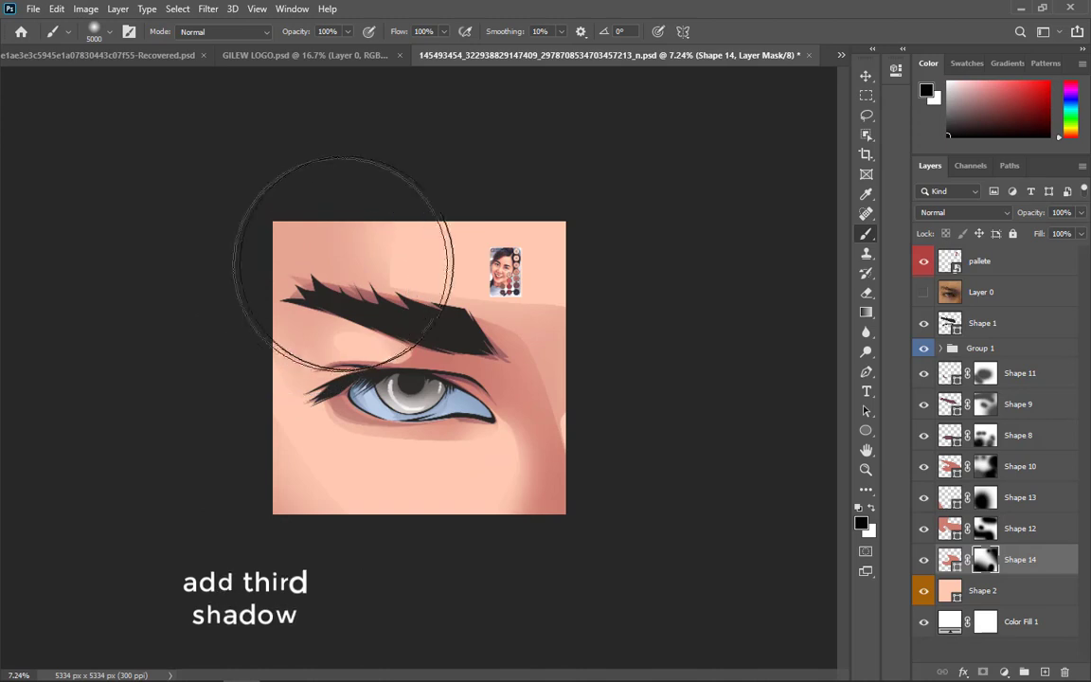
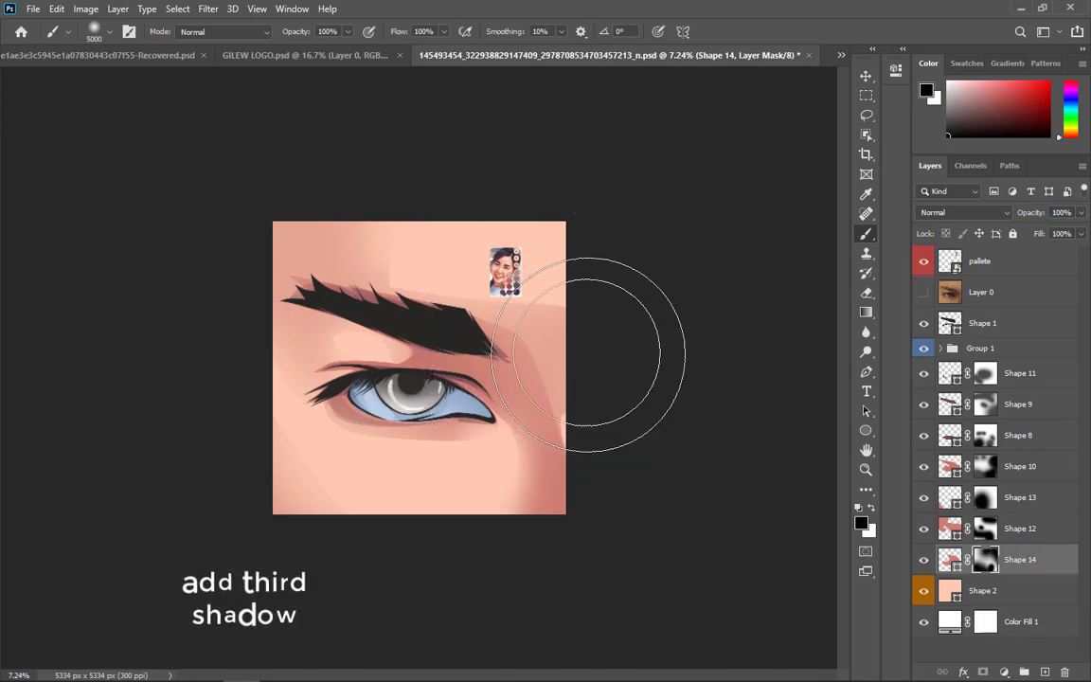
{"action": "scroll", "coordinate": [511, 373], "scroll_direction": "down", "scroll_amount": 5}
{"action": "scroll", "coordinate": [390, 383], "scroll_direction": "up", "scroll_amount": 5}
{"action": "scroll", "coordinate": [389, 381], "scroll_direction": "up", "scroll_amount": 2}
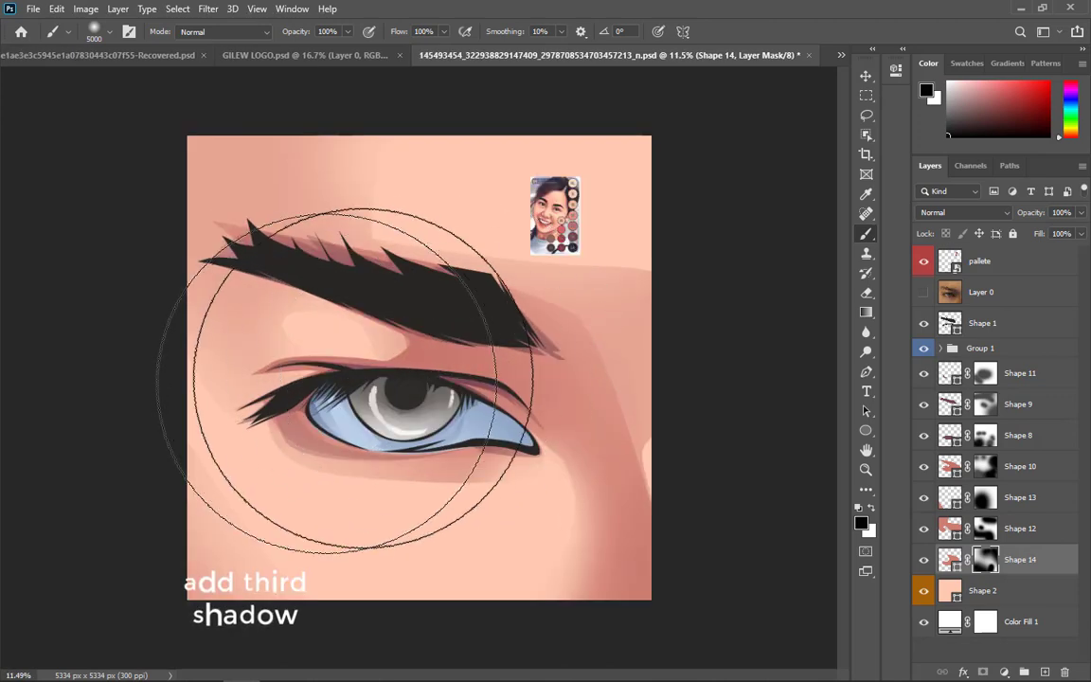
- Show the Layer 0 reference and begin a new Pen shadow shape from above the forehead, around the nose side and below the canvas
{"action": "key", "text": "p"}
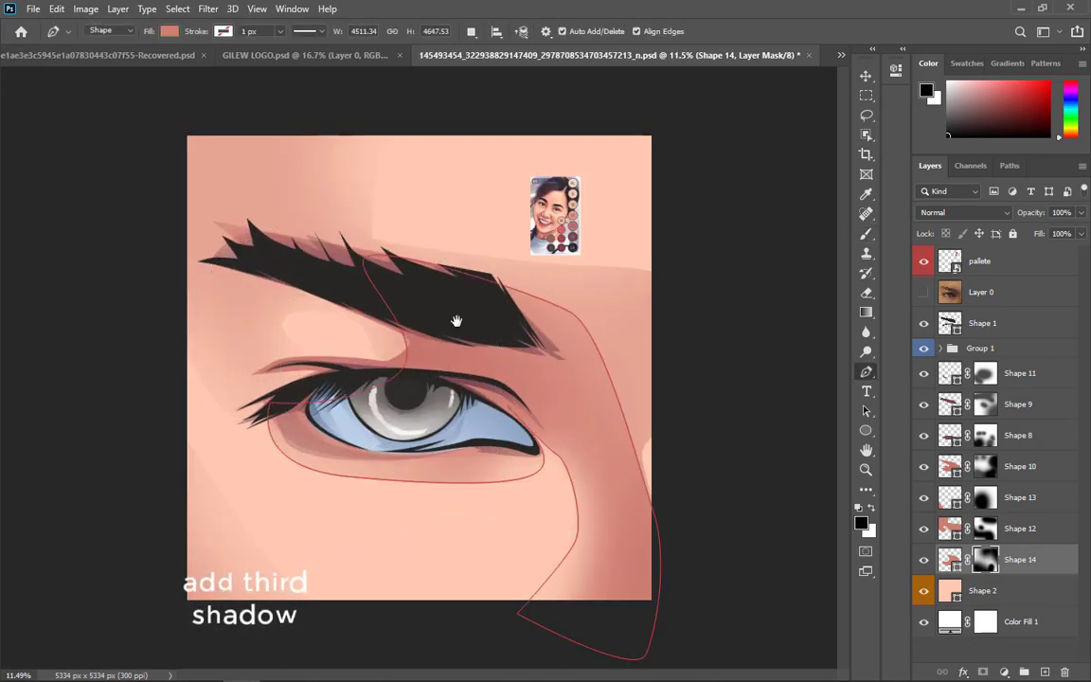
{"action": "scroll", "coordinate": [451, 366], "scroll_direction": "down", "scroll_amount": 3}
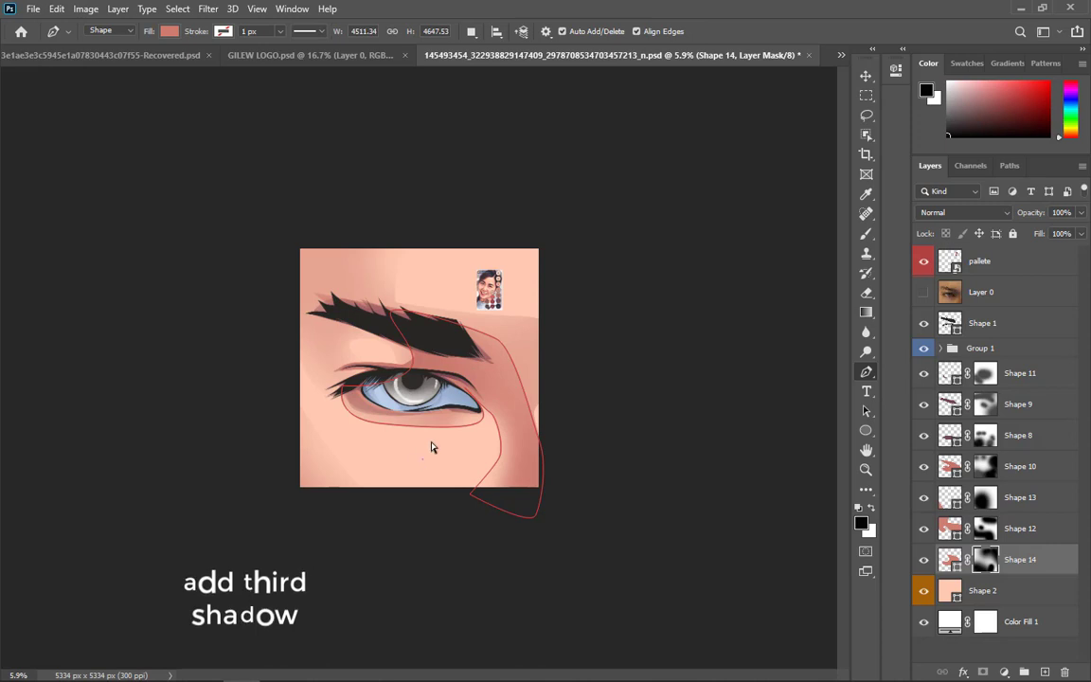
{"action": "left_click", "coordinate": [432, 445], "text": "ctrl"}
{"action": "scroll", "coordinate": [436, 436], "scroll_direction": "down", "scroll_amount": 2}
{"action": "scroll", "coordinate": [390, 399], "scroll_direction": "up", "scroll_amount": 4}
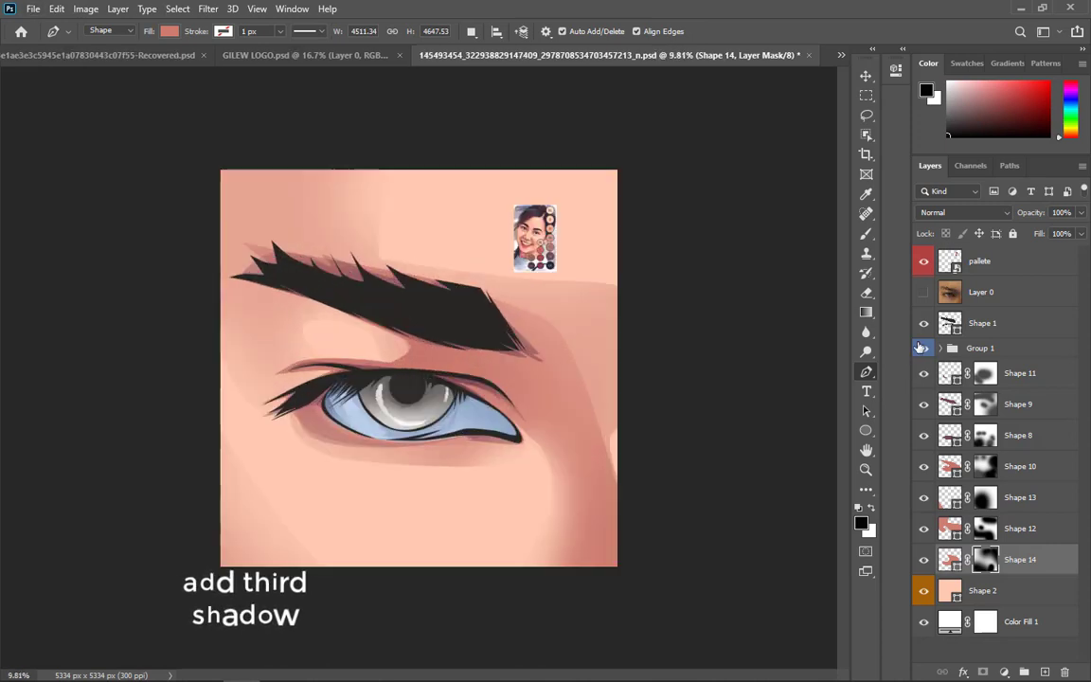
{"action": "scroll", "coordinate": [451, 269], "scroll_direction": "down", "scroll_amount": 2}
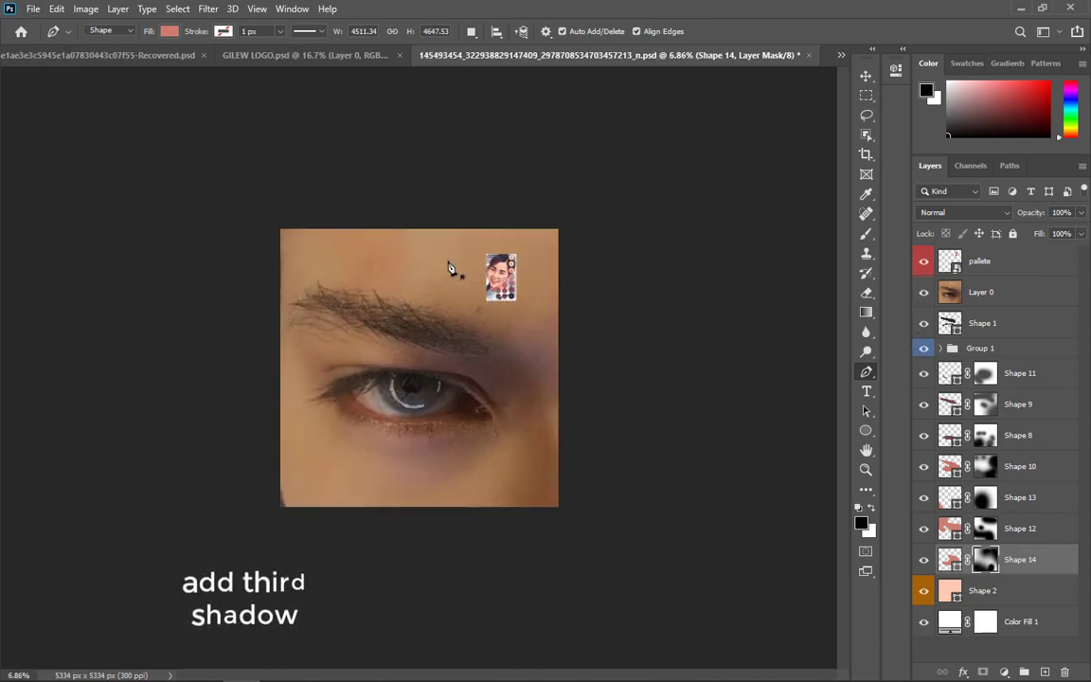
{"action": "left_click", "coordinate": [427, 208]}
{"action": "left_click_drag", "start_coordinate": [418, 270], "coordinate": [449, 294]}
{"action": "left_click", "coordinate": [563, 310]}
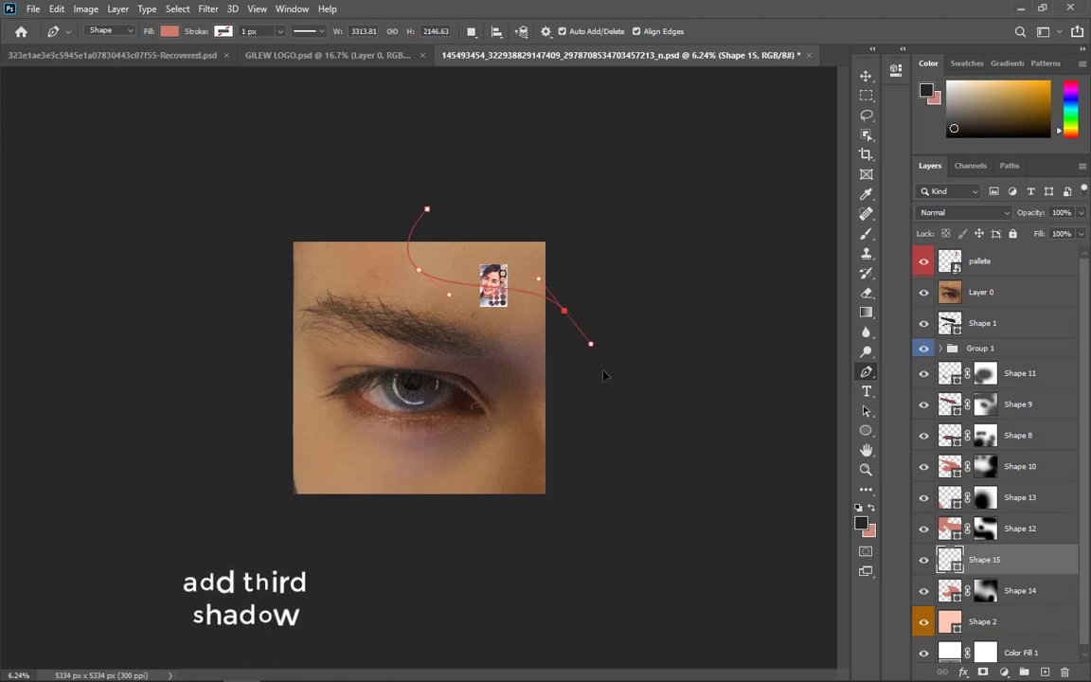
{"action": "left_click_drag", "start_coordinate": [562, 562], "coordinate": [552, 570]}
{"action": "left_click_drag", "start_coordinate": [419, 579], "coordinate": [425, 551]}
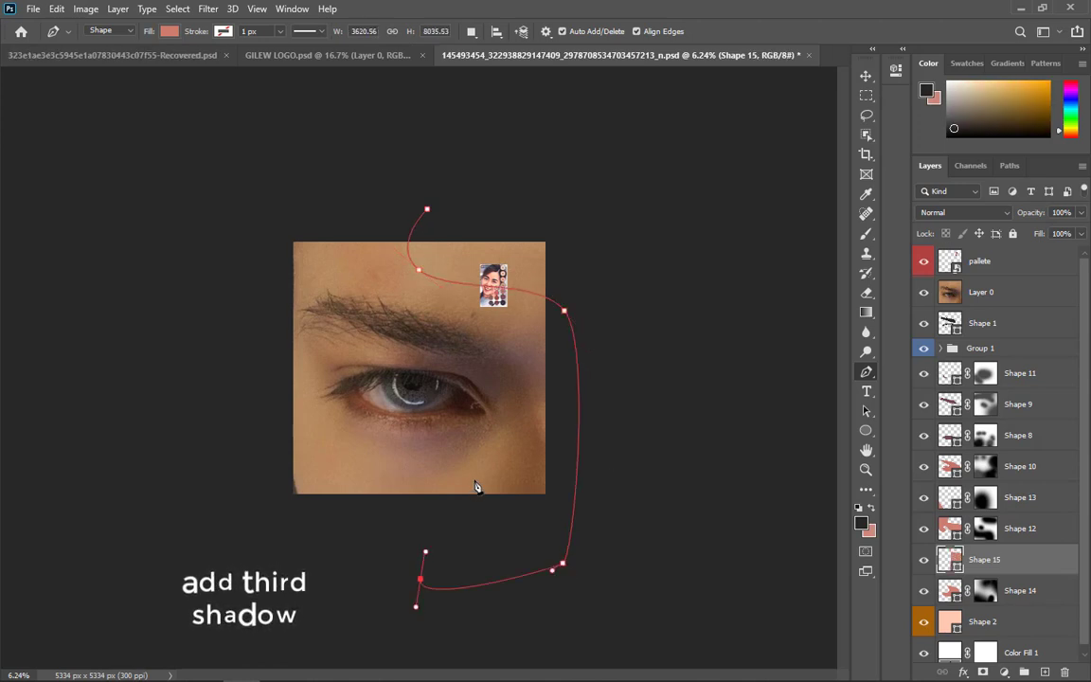
- Trace the shadow outline across the lower cheek and outer face, closing it above the forehead at about 7261 by 8207 px
{"action": "left_click", "coordinate": [480, 462]}
{"action": "left_click_drag", "start_coordinate": [401, 494], "coordinate": [375, 500]}
{"action": "left_click", "coordinate": [346, 472]}
{"action": "left_click_drag", "start_coordinate": [274, 526], "coordinate": [260, 516]}
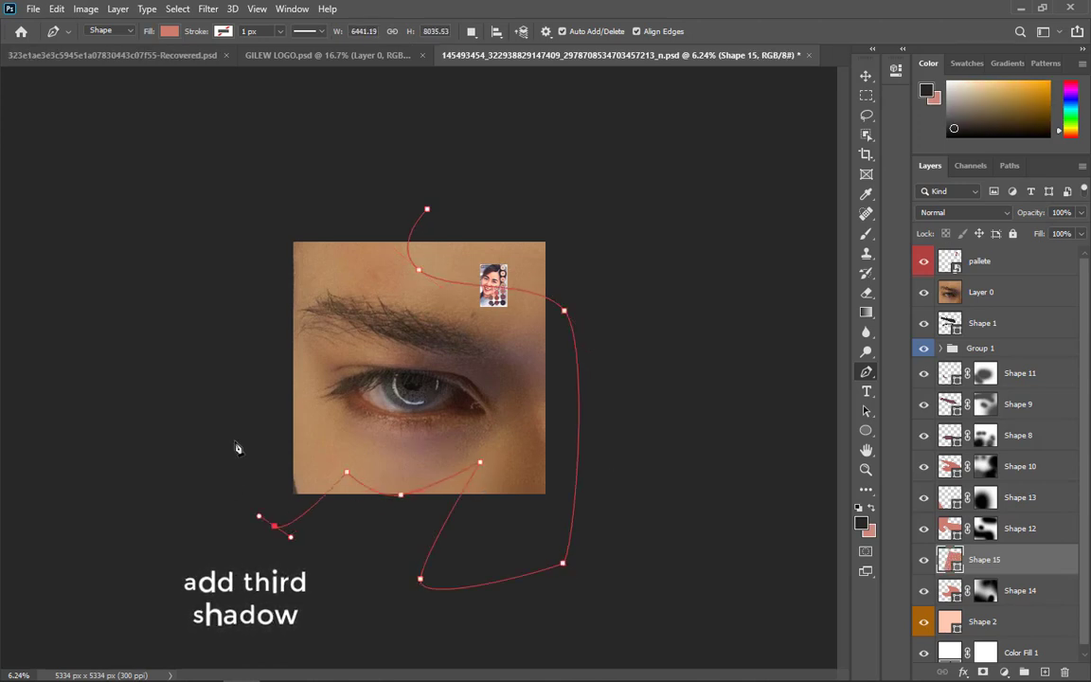
{"action": "left_click", "coordinate": [237, 430]}
{"action": "left_click", "coordinate": [288, 398]}
{"action": "left_click", "coordinate": [273, 273]}
{"action": "left_click", "coordinate": [290, 240]}
{"action": "left_click_drag", "start_coordinate": [366, 183], "coordinate": [395, 181]}
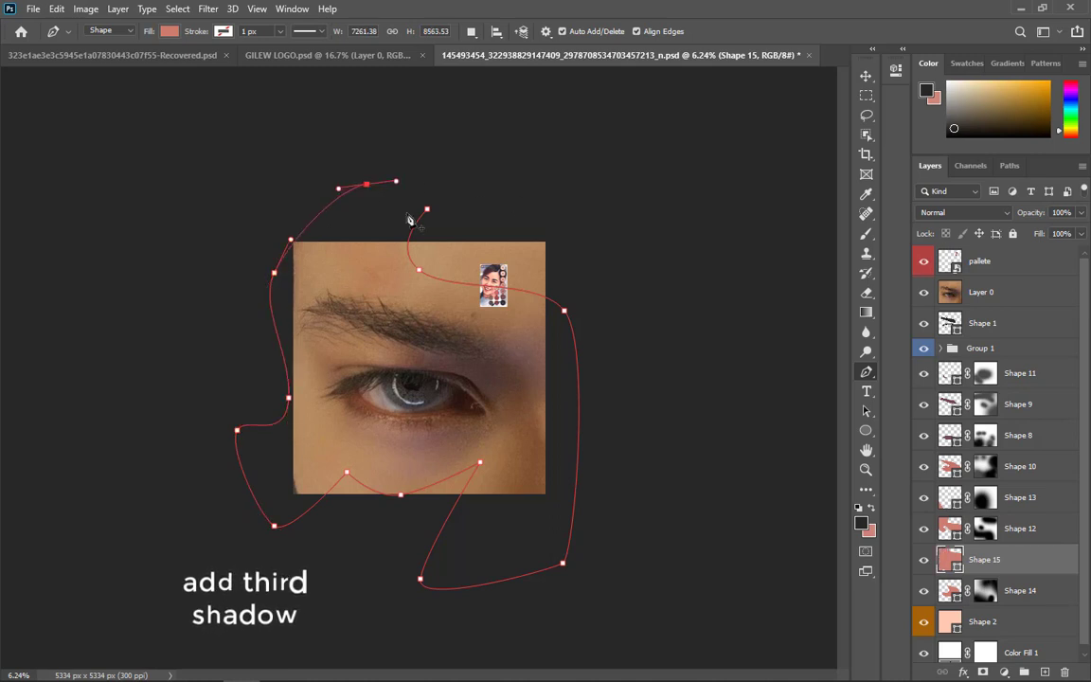
{"action": "key", "text": "ctrl+z"}
{"action": "left_click_drag", "start_coordinate": [281, 211], "coordinate": [355, 189]}
{"action": "left_click", "coordinate": [427, 209]}
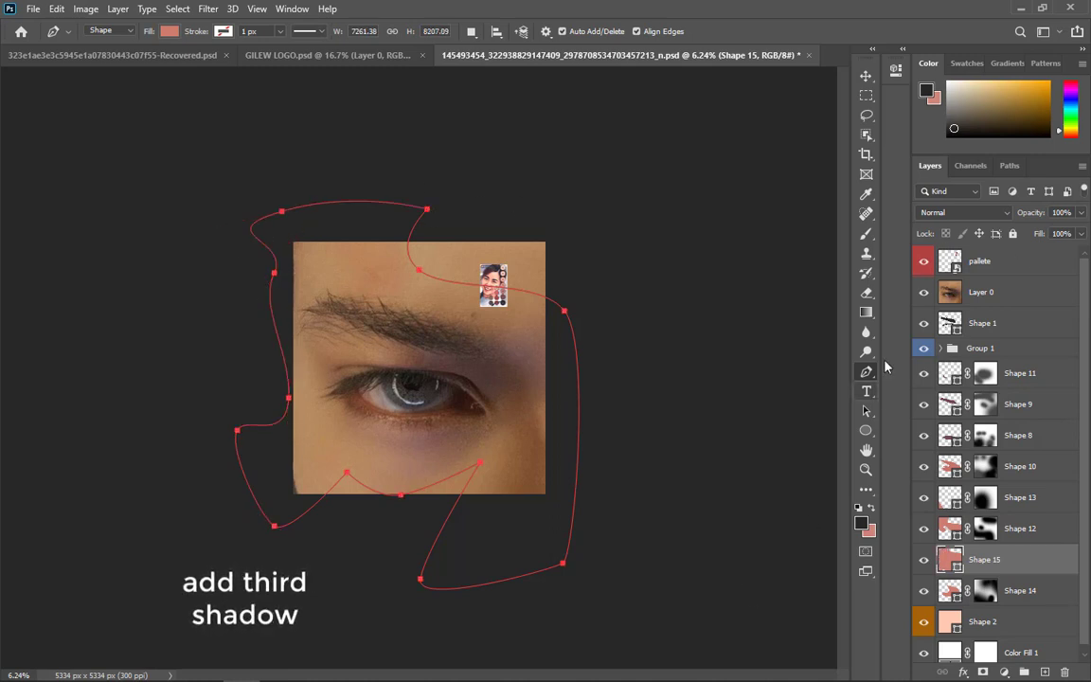
- Hide the Layer 0 reference and move the Shape 15 layer between Shape 14 and the Shape 2 skin layer
{"action": "left_click_drag", "start_coordinate": [1085, 516], "coordinate": [958, 595]}
{"action": "double_click", "coordinate": [950, 584]}
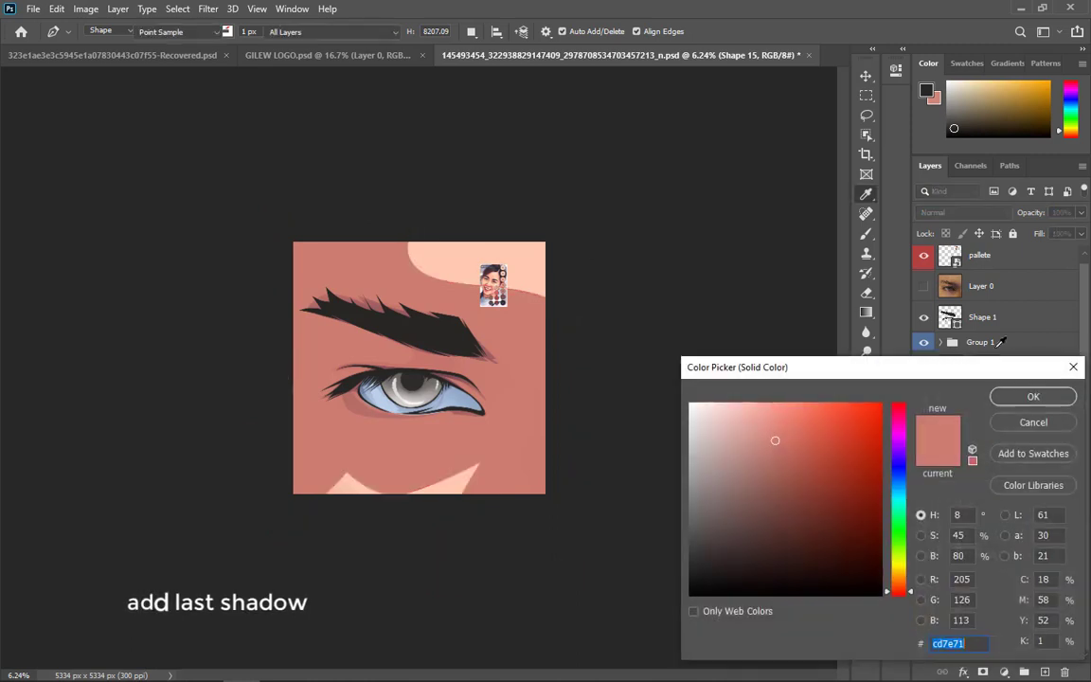
{"action": "left_click", "coordinate": [1079, 365]}
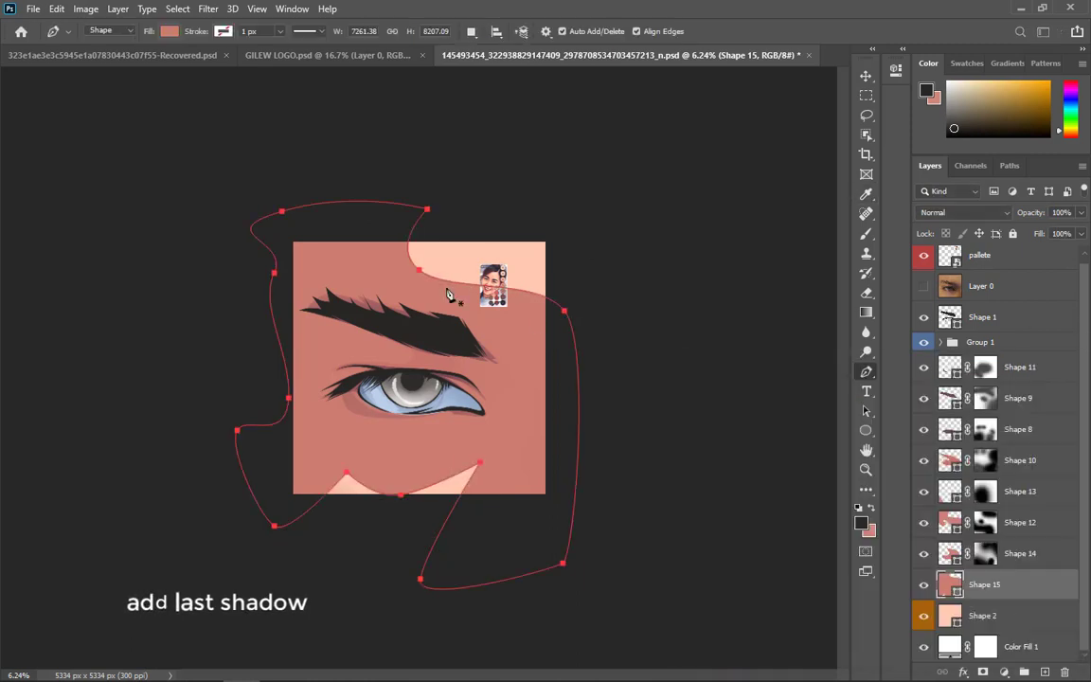
- Recolour Shape 15 with the S1 skin shade #fbb198 sampled from the palette image
{"action": "scroll", "coordinate": [447, 300], "scroll_direction": "up", "scroll_amount": 5}
{"action": "left_click_drag", "start_coordinate": [577, 190], "coordinate": [590, 114]}
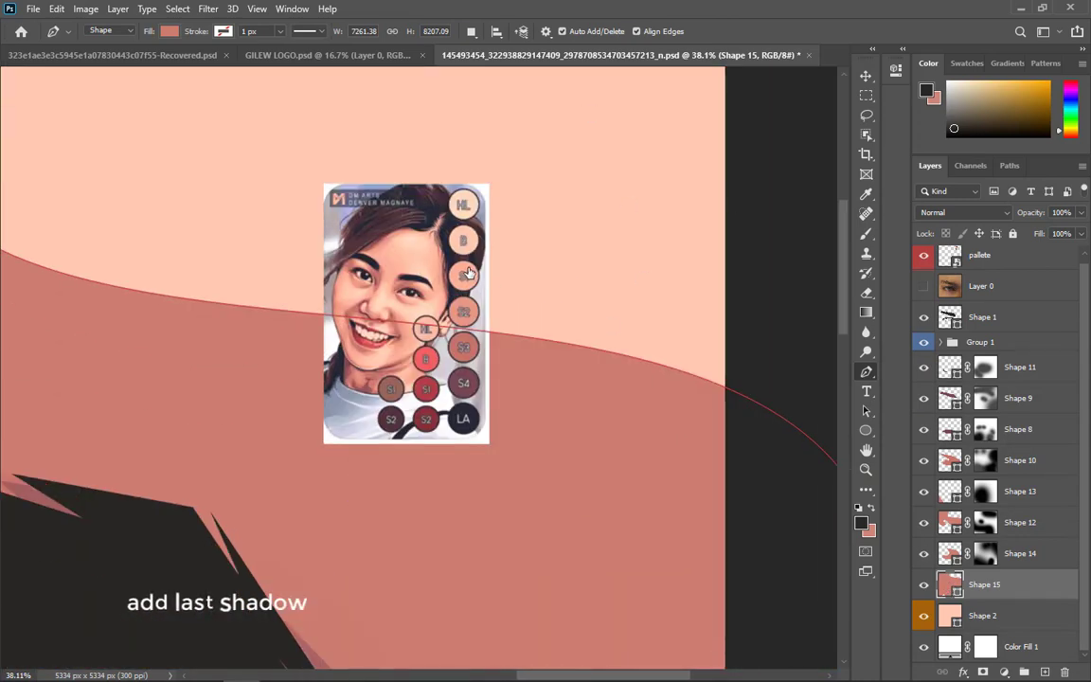
{"action": "double_click", "coordinate": [950, 585]}
{"action": "left_click", "coordinate": [465, 277]}
{"action": "left_click", "coordinate": [1049, 392]}
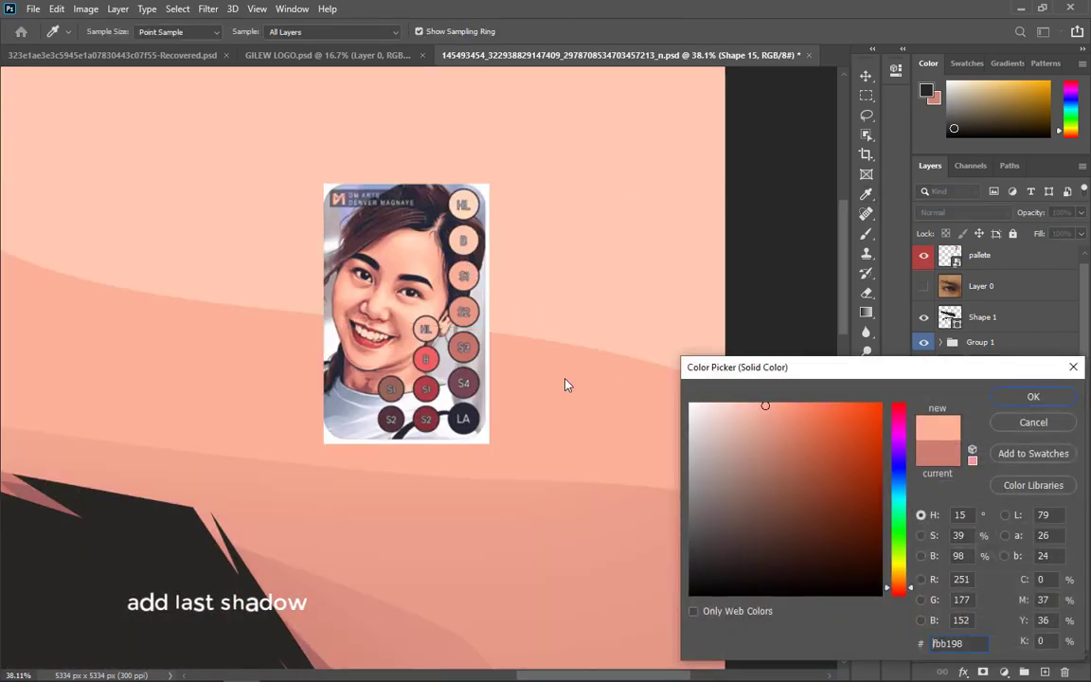
- Add a layer mask to Shape 15 and fade its forehead and lower cheek edges with a 5000 px soft brush
{"action": "scroll", "coordinate": [563, 407], "scroll_direction": "down", "scroll_amount": 4}
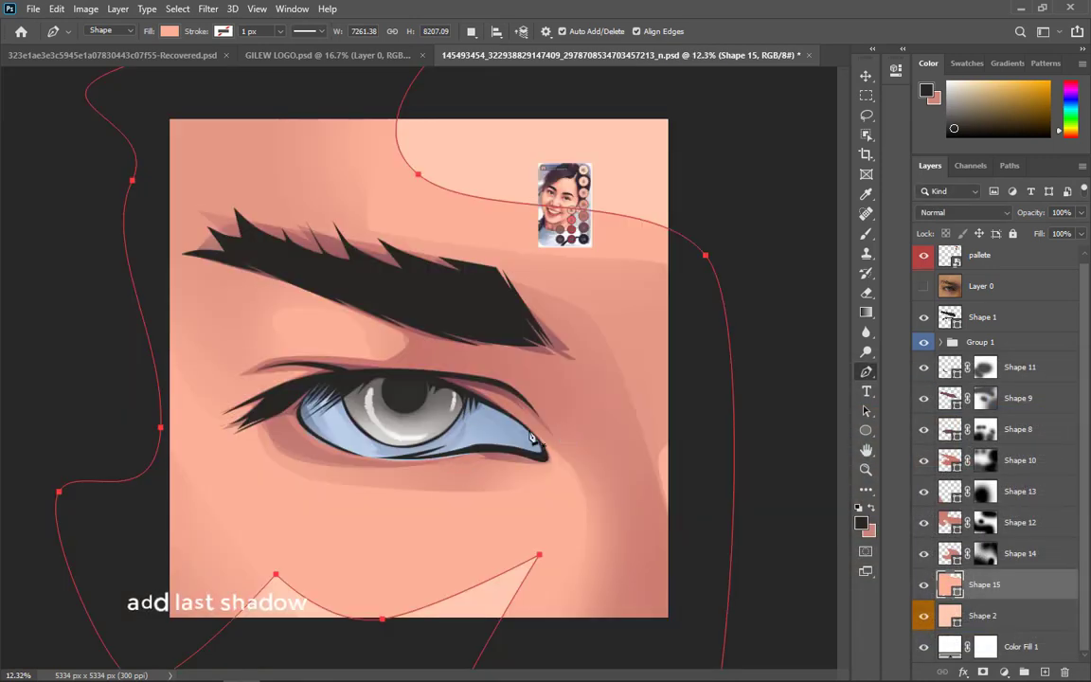
{"action": "scroll", "coordinate": [532, 437], "scroll_direction": "down", "scroll_amount": 1}
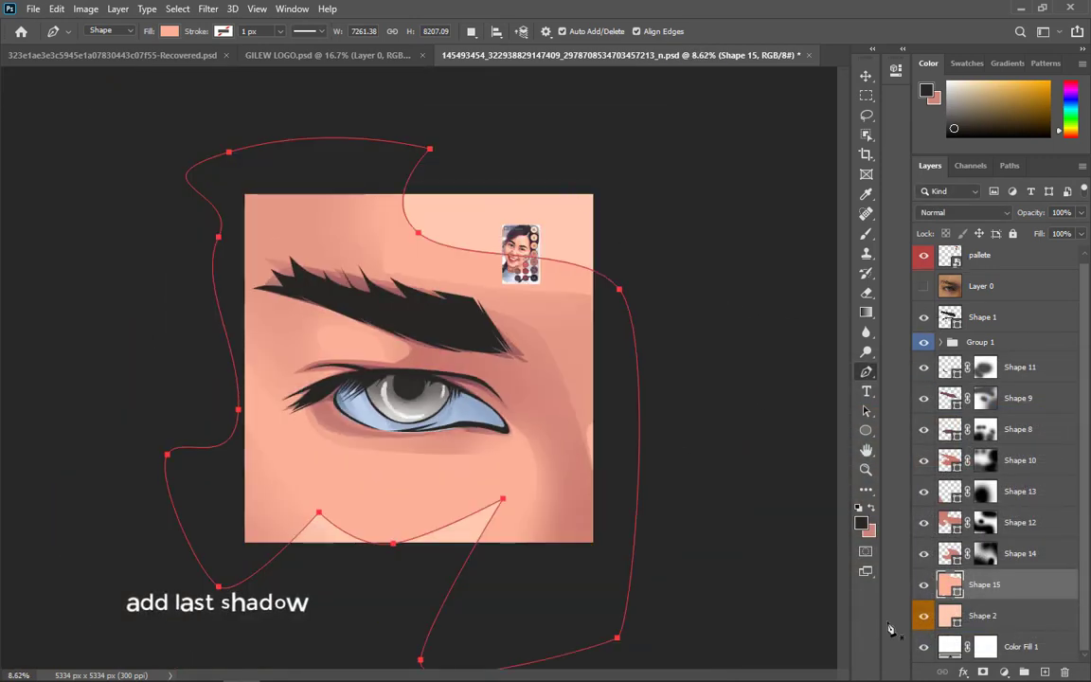
{"action": "left_click", "coordinate": [983, 671]}
{"action": "key", "text": "b"}
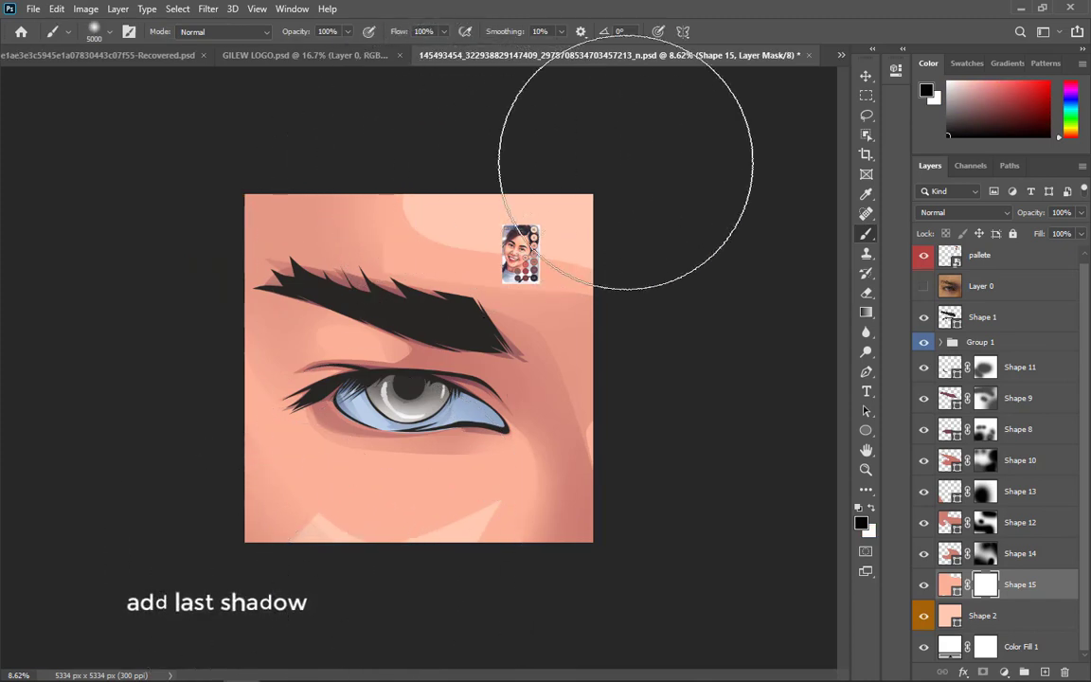
{"action": "scroll", "coordinate": [532, 307], "scroll_direction": "down", "scroll_amount": 2}
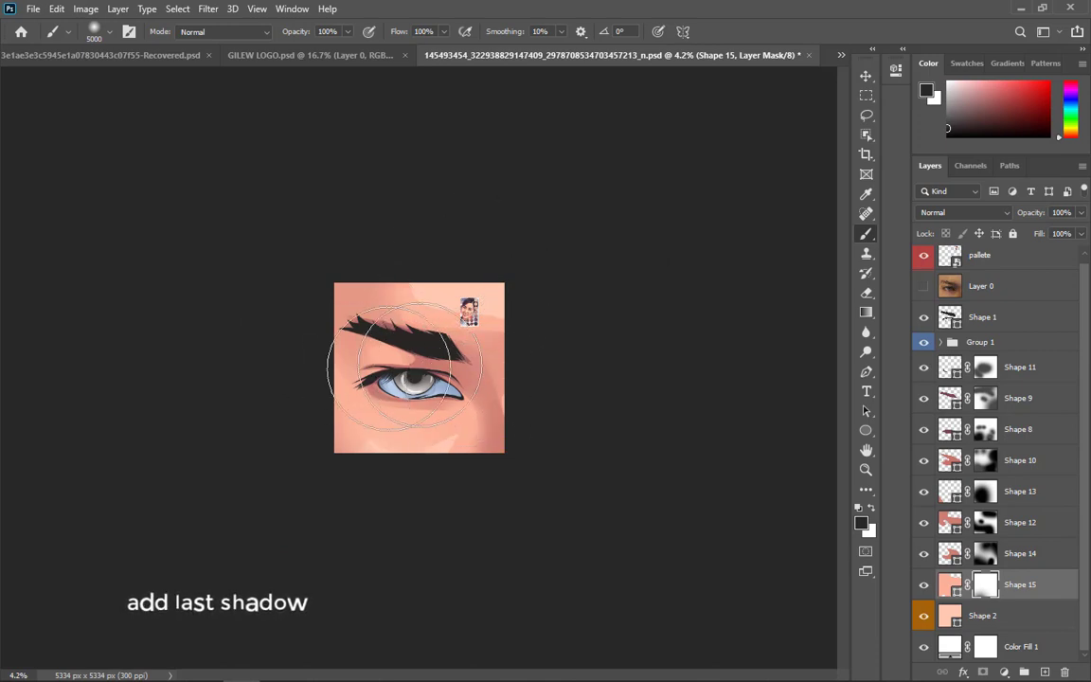
{"action": "scroll", "coordinate": [445, 540], "scroll_direction": "up", "scroll_amount": 1}
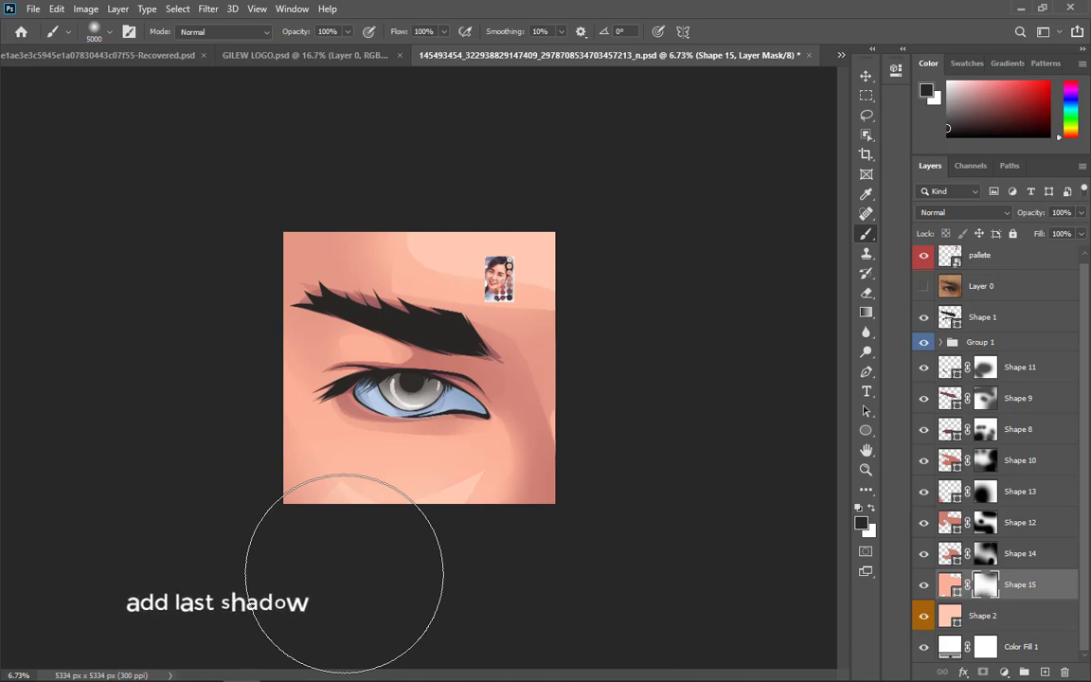
{"action": "scroll", "coordinate": [420, 368], "scroll_direction": "up", "scroll_amount": 1}
{"action": "scroll", "coordinate": [453, 350], "scroll_direction": "down", "scroll_amount": 2}
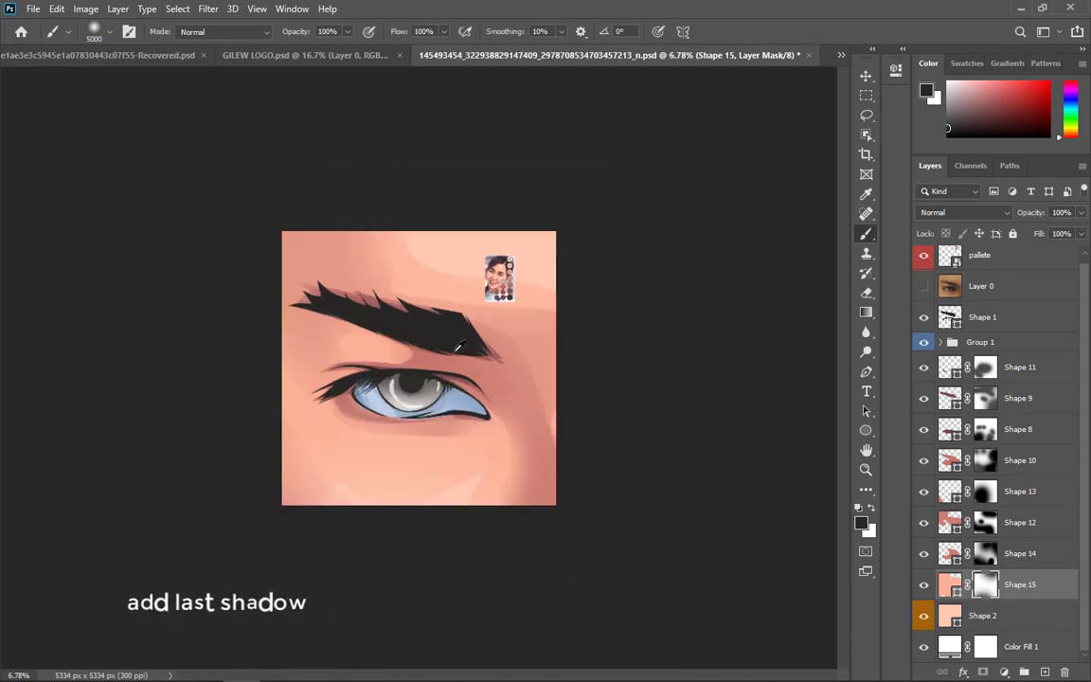
{"action": "scroll", "coordinate": [483, 275], "scroll_direction": "up", "scroll_amount": 1}
- Blend the remaining visible shadow edges on the Shape 15 mask with the 5000 px brush
{"action": "key", "text": "p"}
{"action": "scroll", "coordinate": [418, 367], "scroll_direction": "down", "scroll_amount": 1}
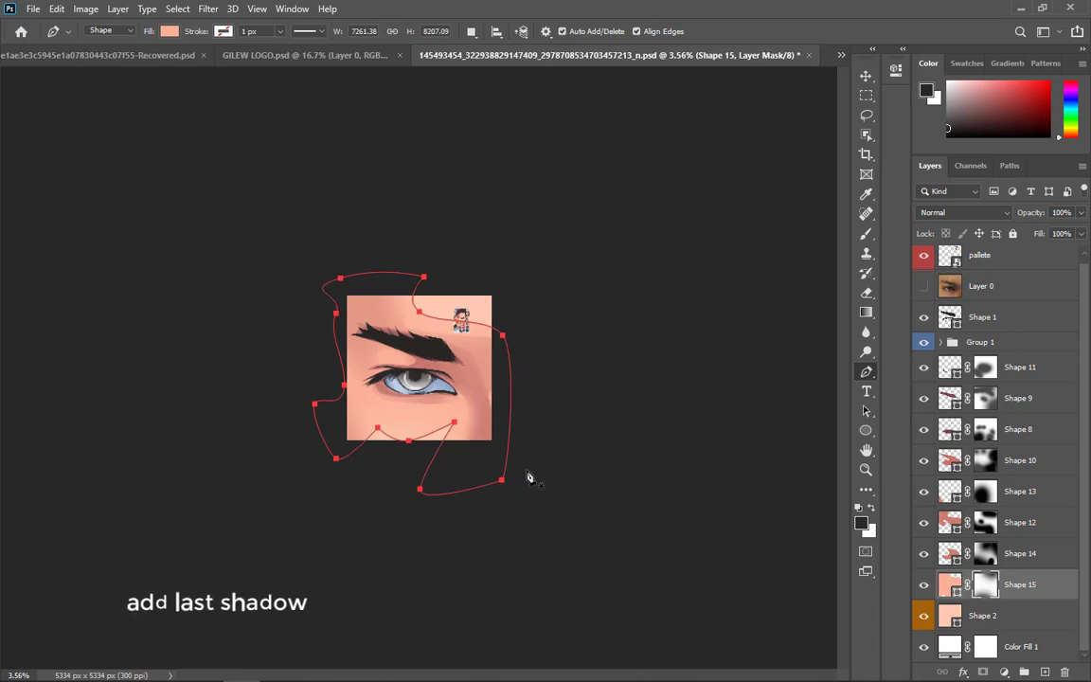
{"action": "key", "text": "b"}
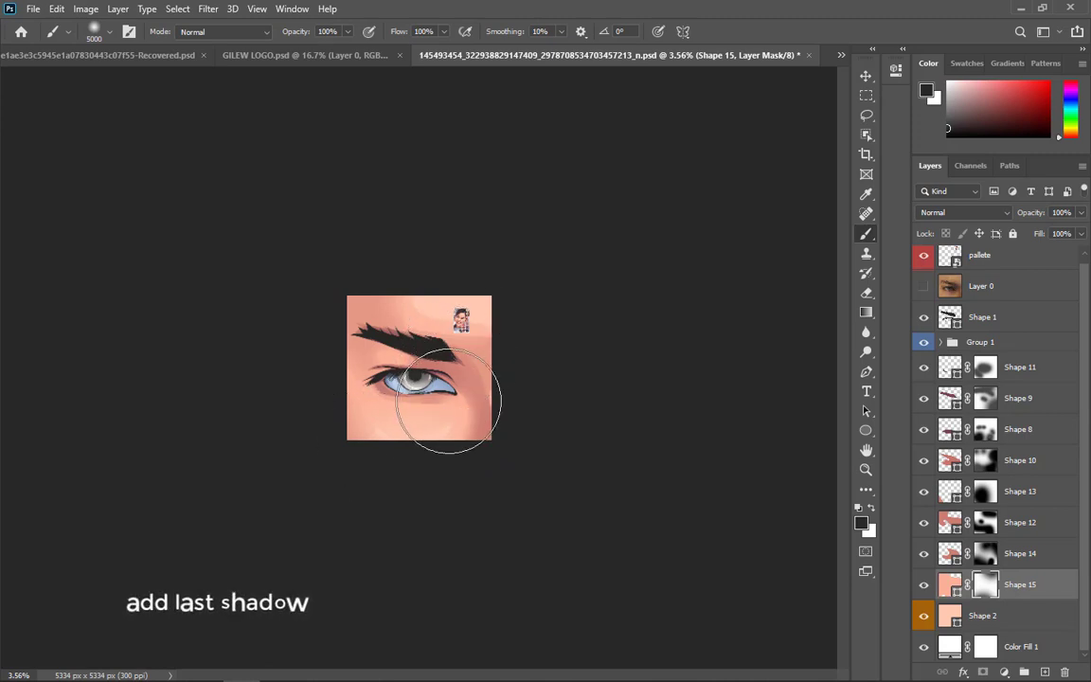
{"action": "key", "text": "p"}
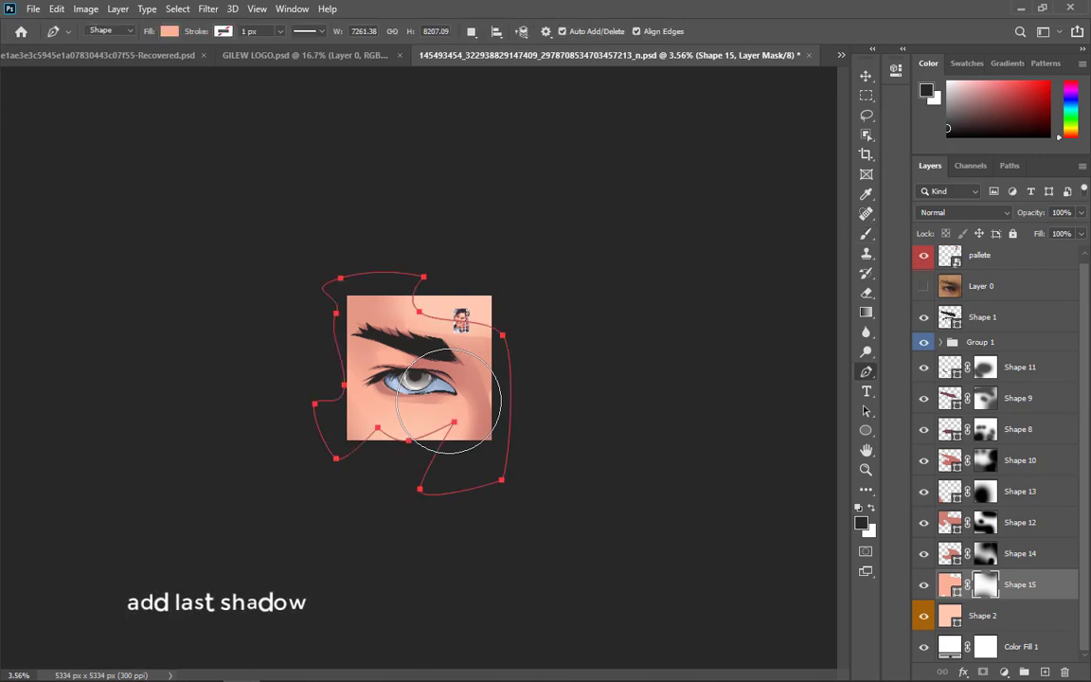
- Show the Layer 0 reference and draw a thin closed highlight shape about 1614 by 198 px along the lower eyelid
{"action": "scroll", "coordinate": [450, 405], "scroll_direction": "up", "scroll_amount": 3}
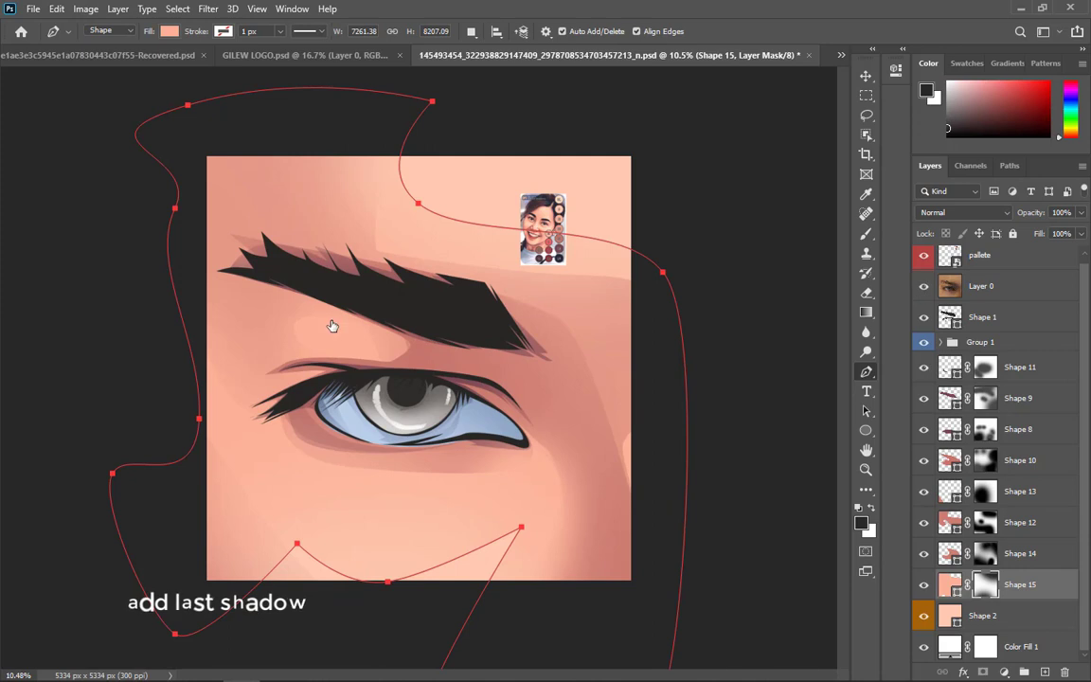
{"action": "scroll", "coordinate": [393, 450], "scroll_direction": "down", "scroll_amount": 2}
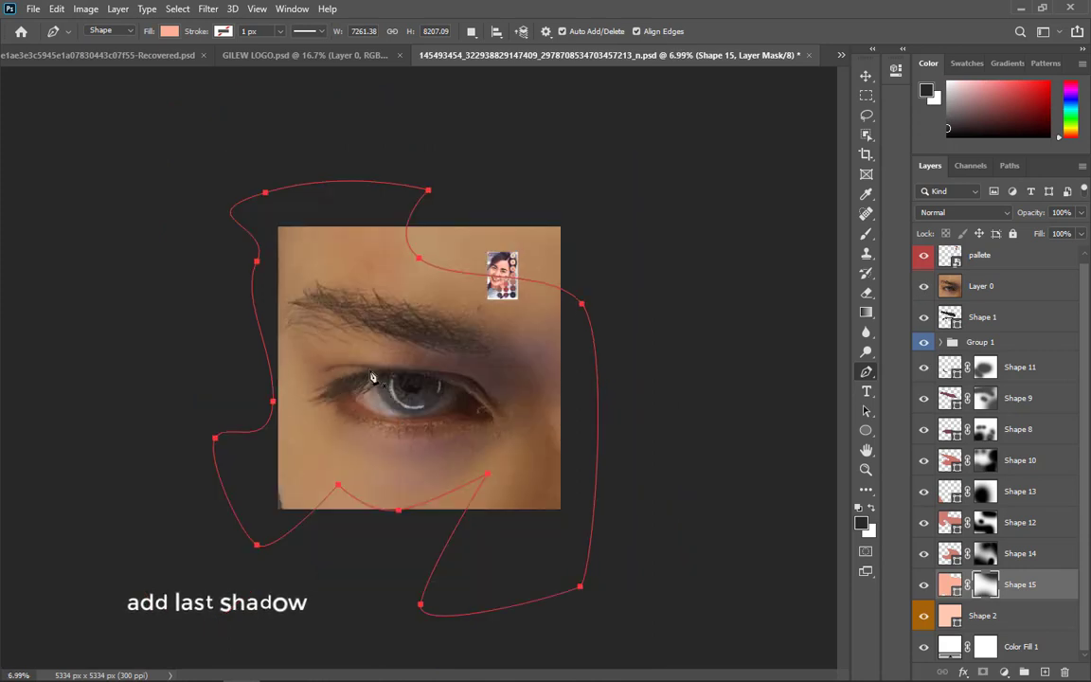
{"action": "scroll", "coordinate": [420, 384], "scroll_direction": "up", "scroll_amount": 3}
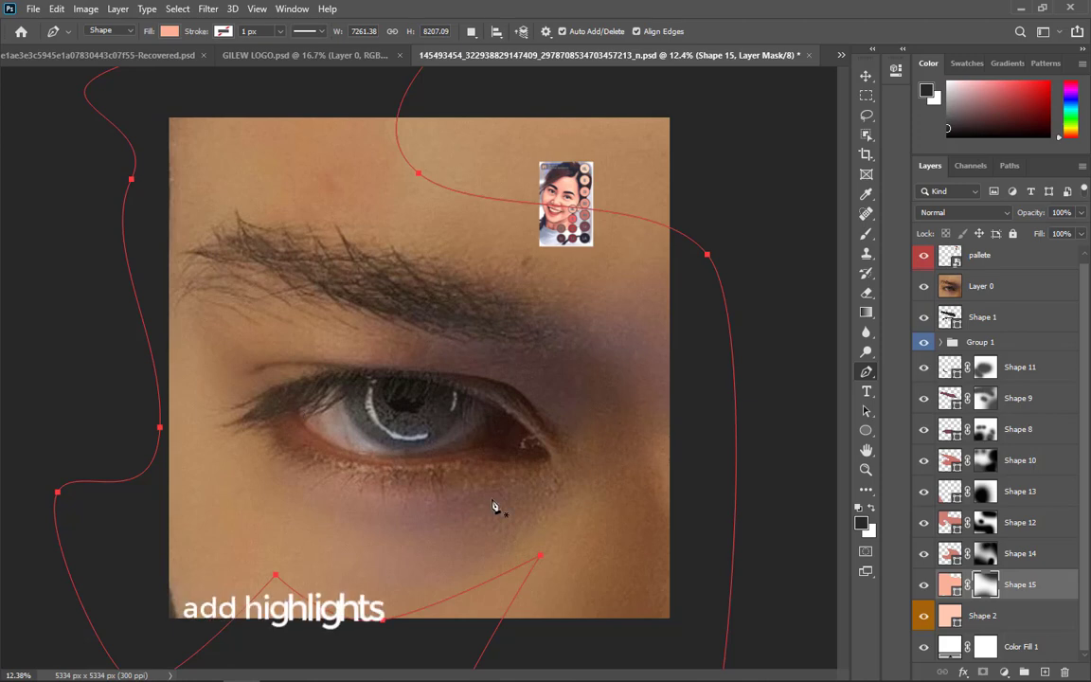
{"action": "scroll", "coordinate": [490, 507], "scroll_direction": "up", "scroll_amount": 3}
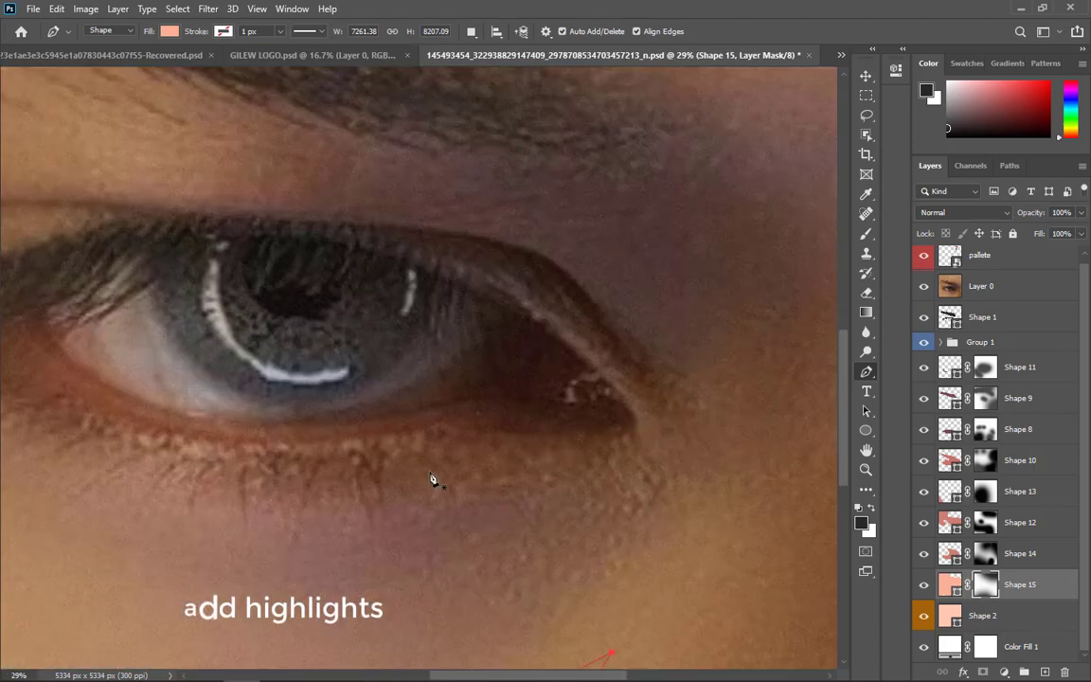
{"action": "left_click_drag", "start_coordinate": [238, 421], "coordinate": [281, 490]}
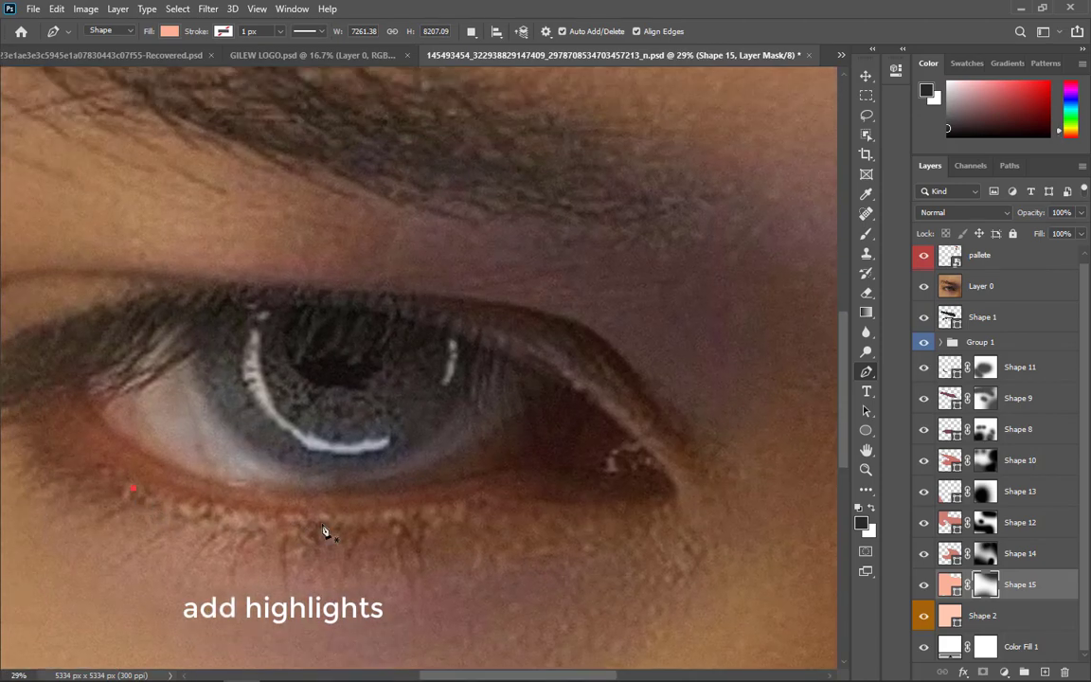
{"action": "left_click", "coordinate": [376, 510]}
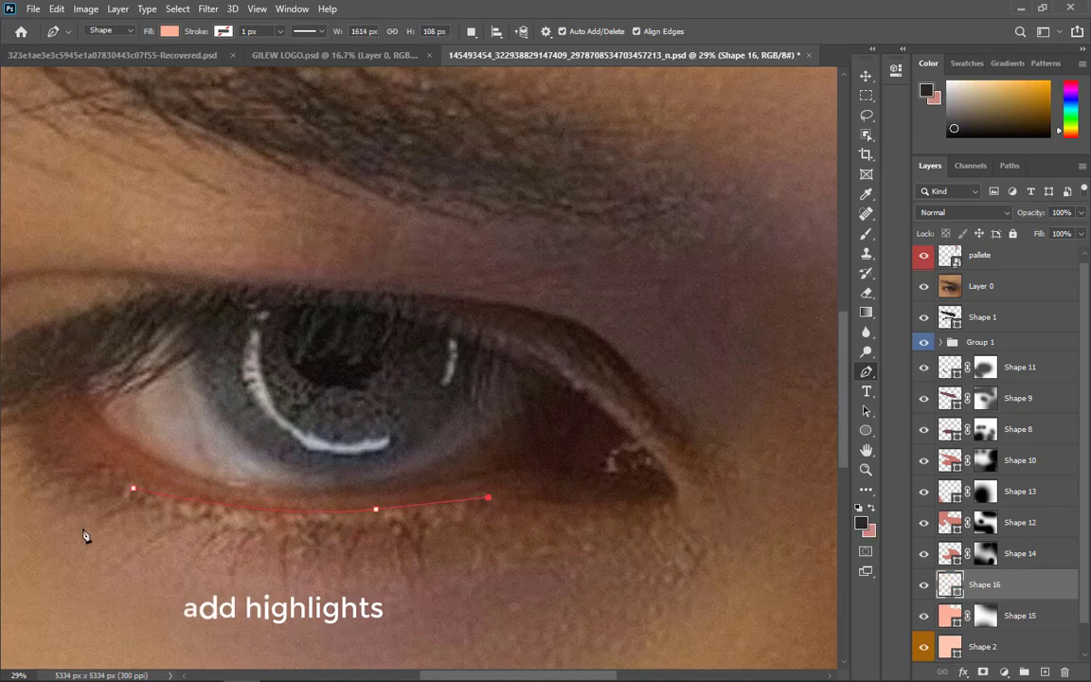
{"action": "left_click_drag", "start_coordinate": [3, 402], "coordinate": [0, 395]}
- Add a second closed highlight outline to Shape 16, tracing the upper eyelid's light edge down around the inner eye corner
{"action": "left_click_drag", "start_coordinate": [634, 335], "coordinate": [573, 393]}
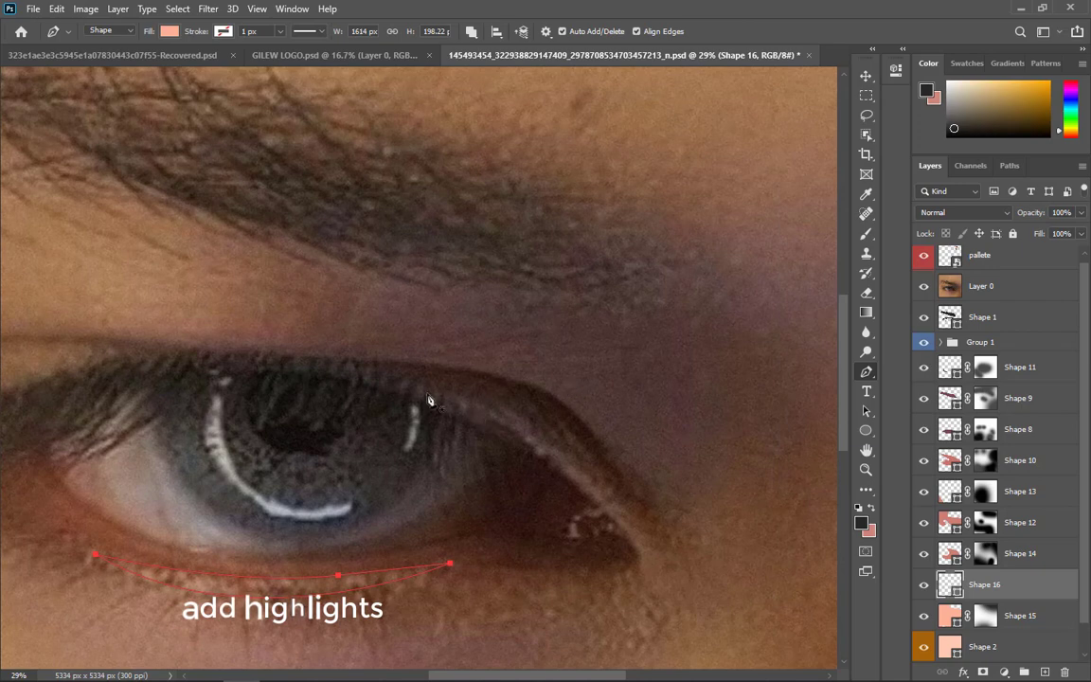
{"action": "left_click", "coordinate": [380, 378]}
{"action": "left_click", "coordinate": [483, 402]}
{"action": "left_click", "coordinate": [516, 417]}
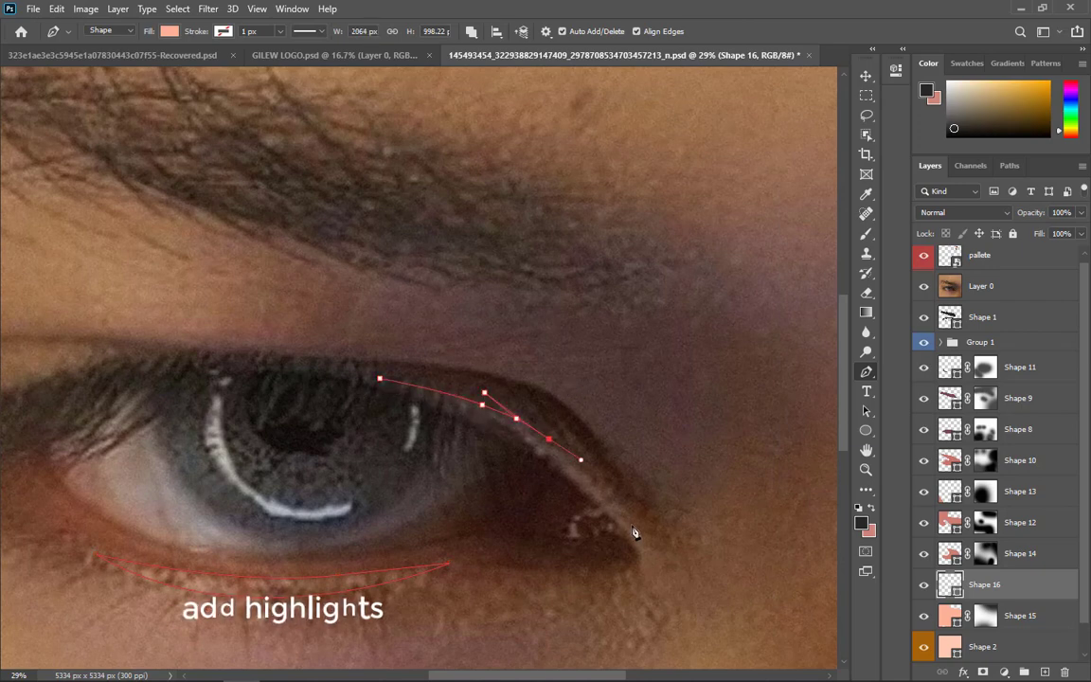
{"action": "key", "text": "ctrl+z"}
{"action": "left_click_drag", "start_coordinate": [543, 435], "coordinate": [562, 451]}
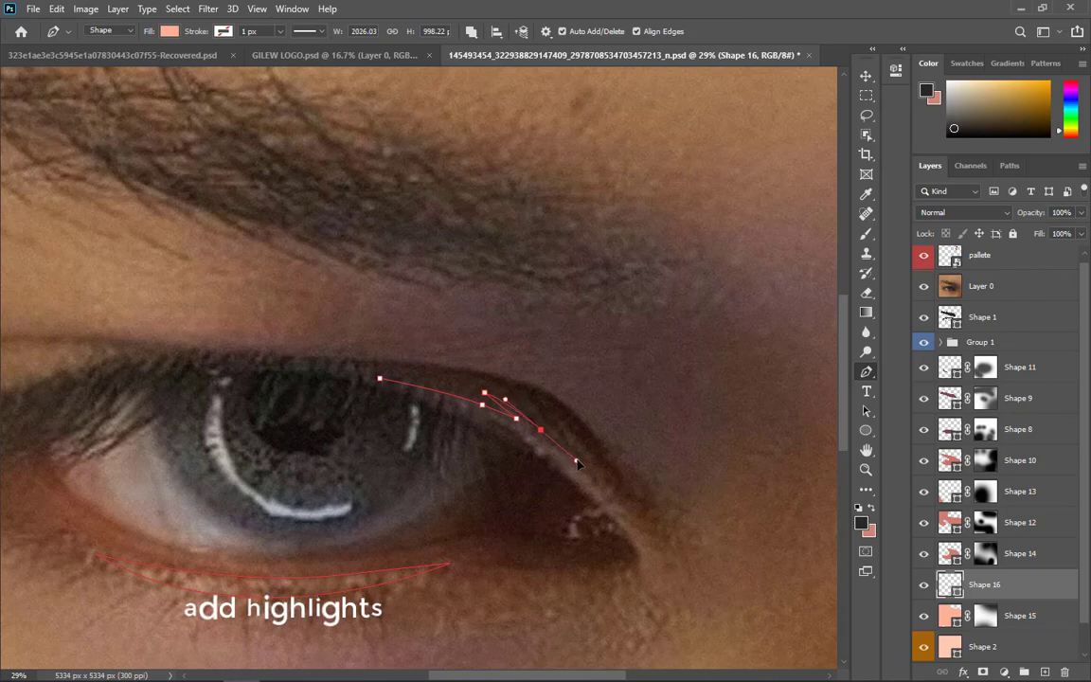
{"action": "left_click", "coordinate": [617, 563]}
{"action": "left_click", "coordinate": [494, 492]}
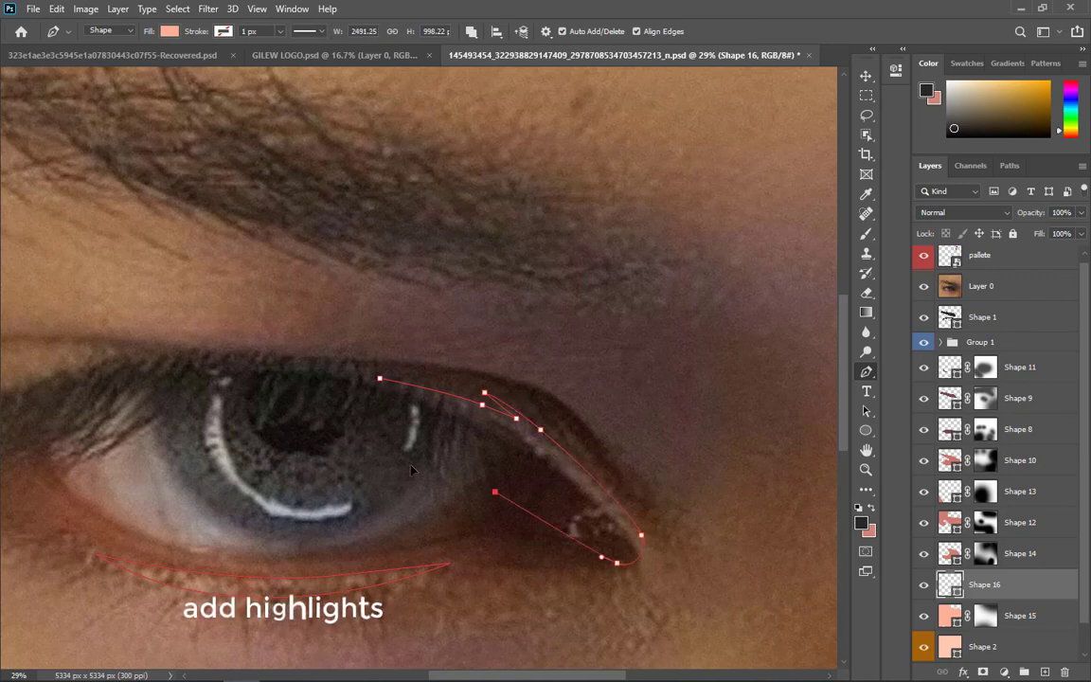
{"action": "left_click", "coordinate": [379, 379]}
- Hide the Layer 0 reference and recolour Shape 16 with the light skin shade #fedbbc sampled from the palette image
{"action": "left_click_drag", "start_coordinate": [466, 440], "coordinate": [778, 593]}
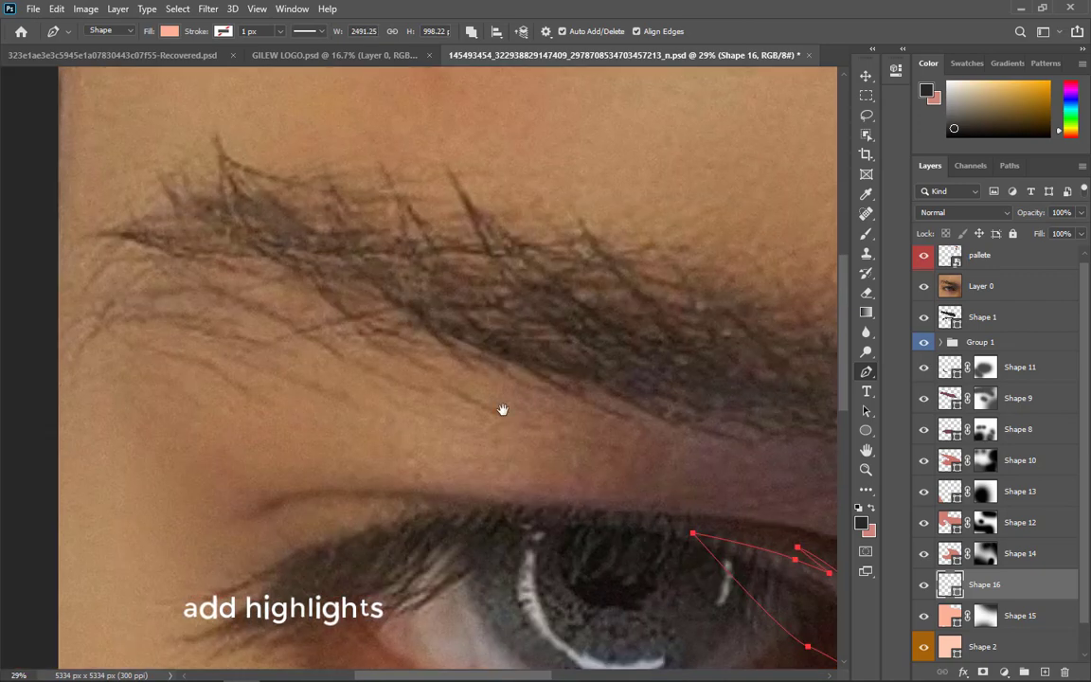
{"action": "left_click_drag", "start_coordinate": [502, 409], "coordinate": [373, 261]}
{"action": "scroll", "coordinate": [475, 377], "scroll_direction": "down", "scroll_amount": 3}
{"action": "scroll", "coordinate": [933, 287], "scroll_direction": "down", "scroll_amount": 1}
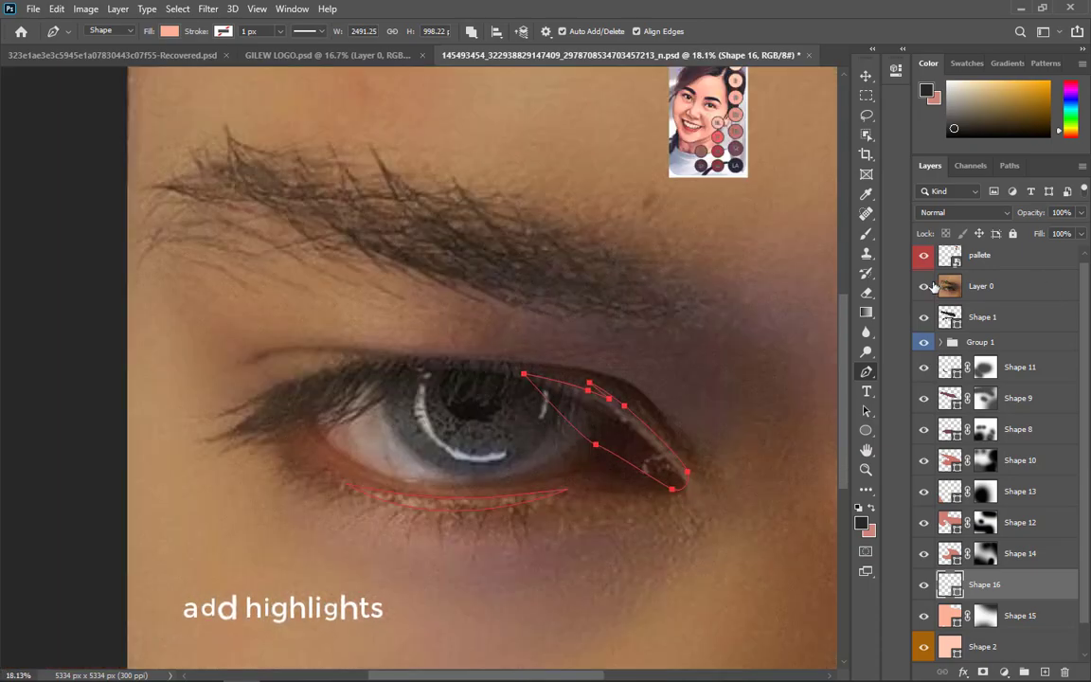
{"action": "left_click", "coordinate": [924, 286]}
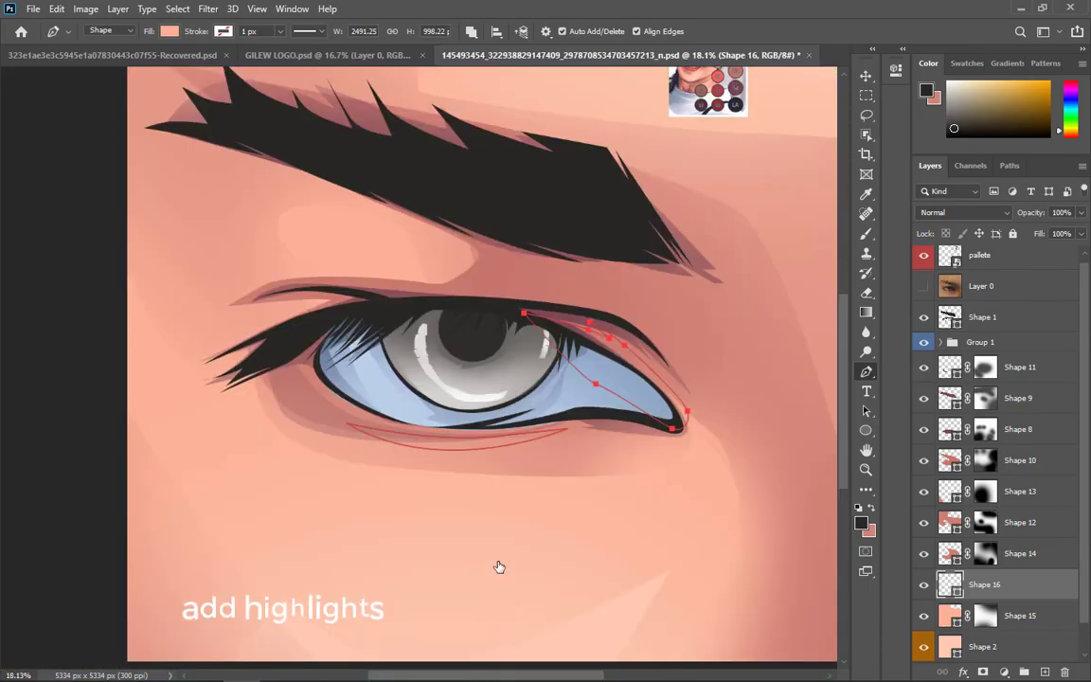
{"action": "double_click", "coordinate": [950, 584]}
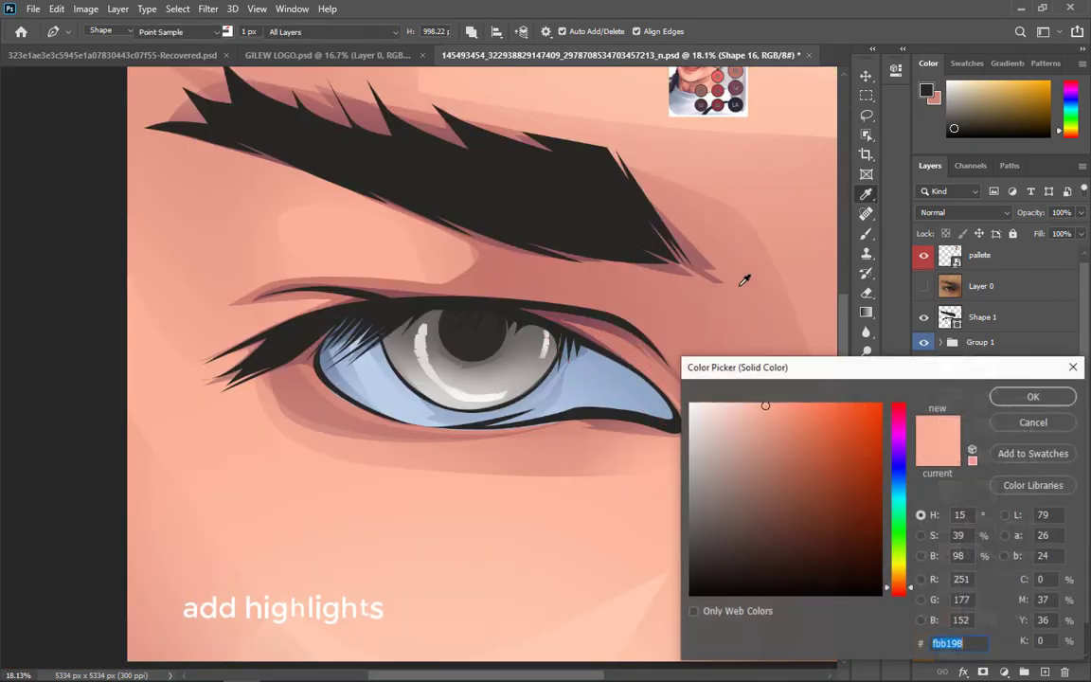
{"action": "left_click", "coordinate": [1073, 369]}
{"action": "left_click_drag", "start_coordinate": [684, 191], "coordinate": [516, 401]}
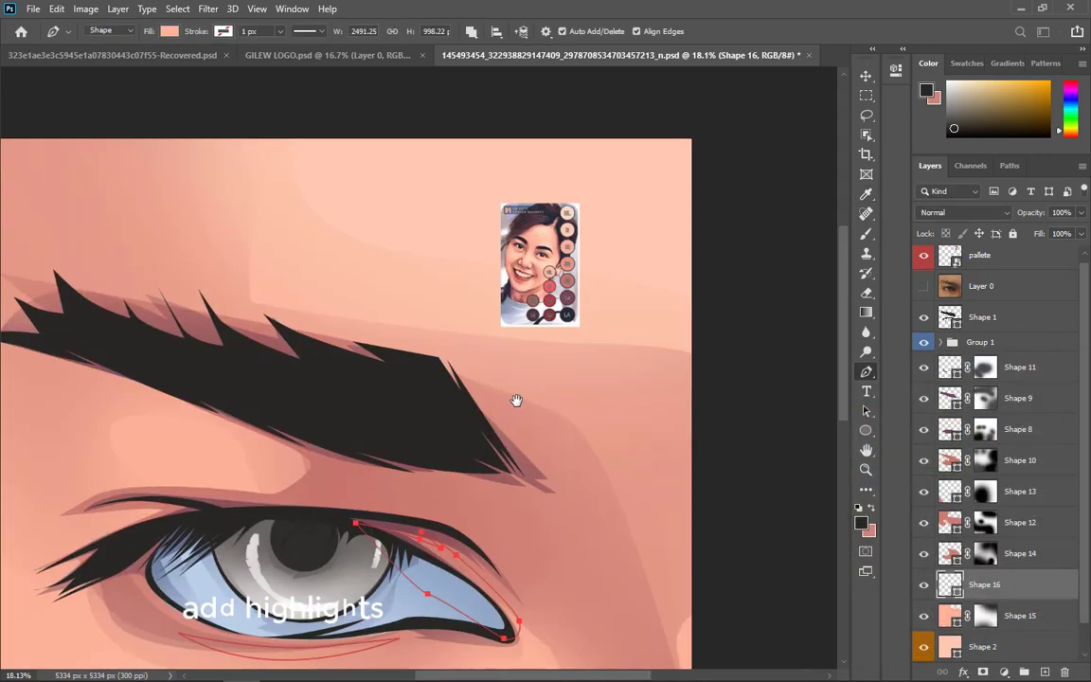
{"action": "left_click", "coordinate": [568, 207]}
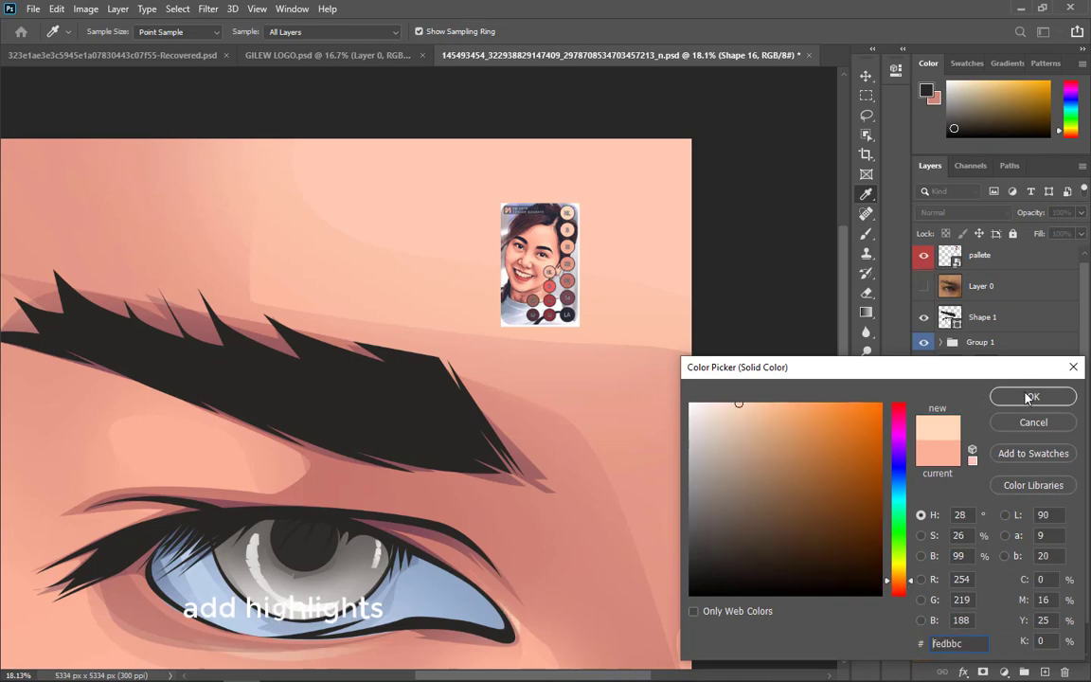
{"action": "key", "text": "Return"}
- Move the Shape 16 layer above Shape 11, directly below Group 1
{"action": "left_click_drag", "start_coordinate": [565, 499], "coordinate": [558, 257]}
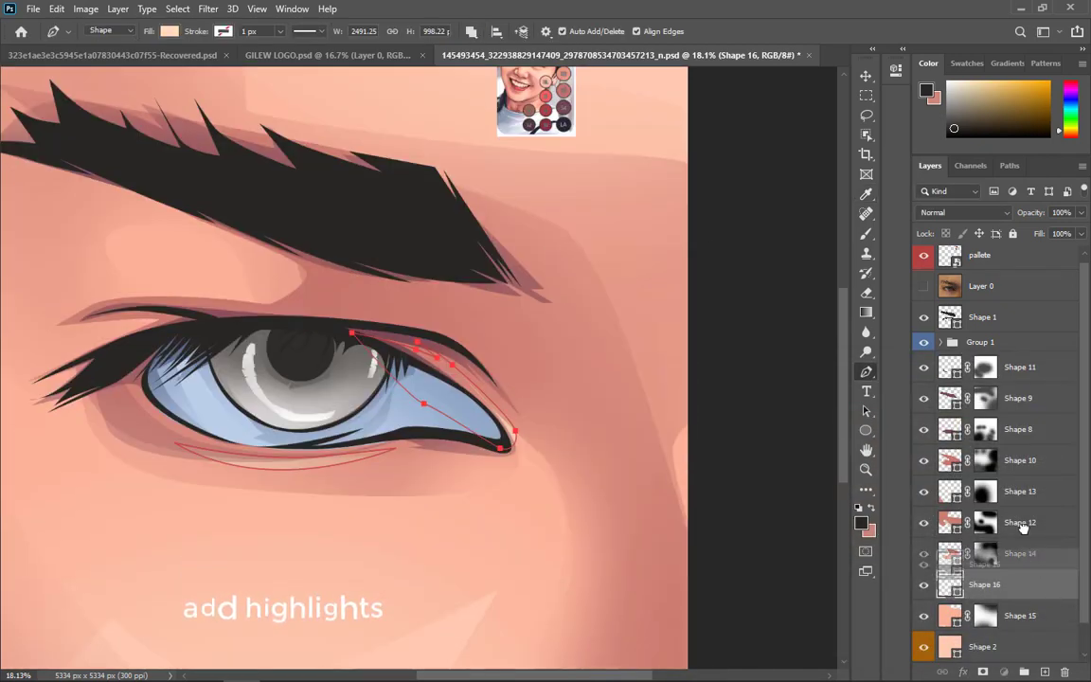
{"action": "key", "text": "ctrl+shift+bracketright"}
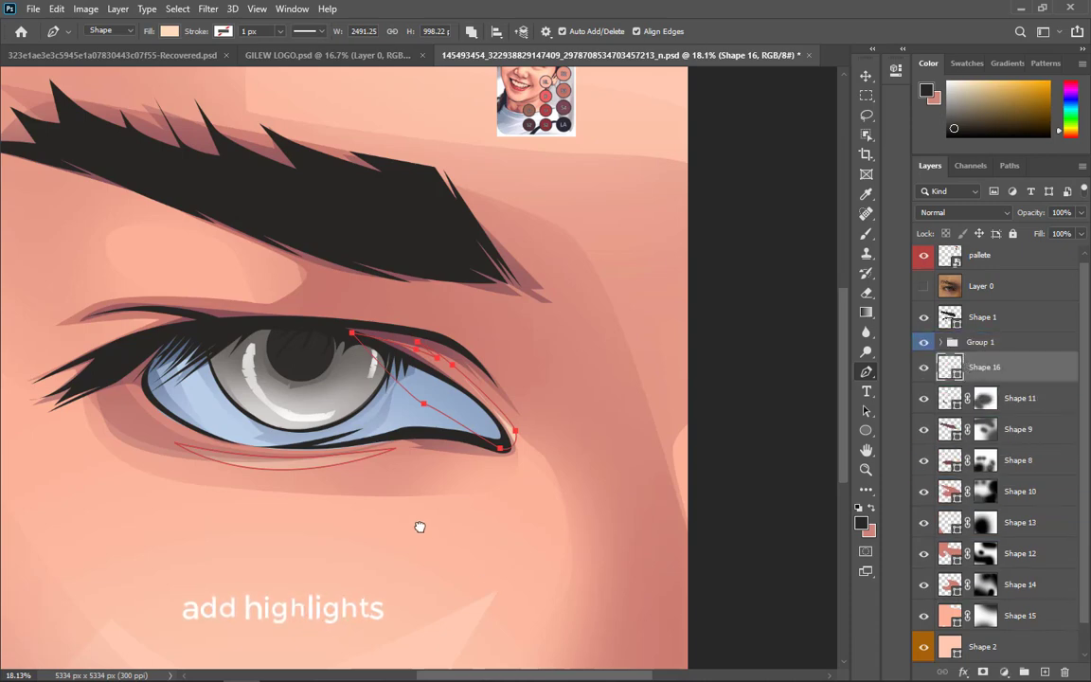
{"action": "left_click_drag", "start_coordinate": [447, 494], "coordinate": [528, 550]}
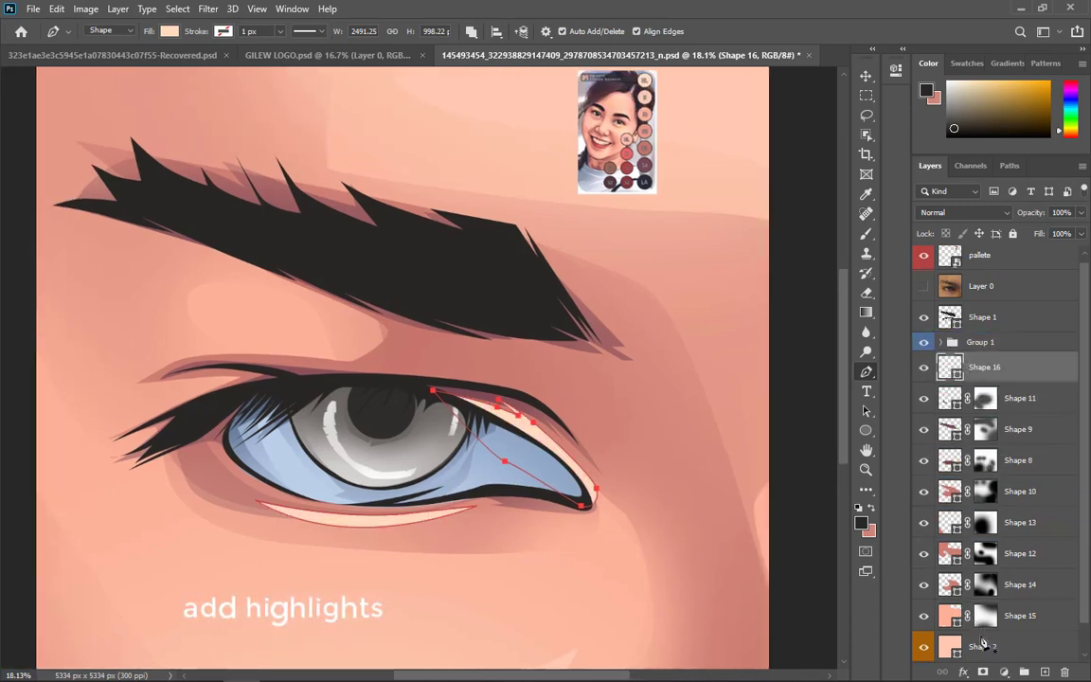
- Add a layer mask to Shape 16 and fade parts of the eyelid highlights with a 2550 px soft brush
{"action": "key", "text": "b"}
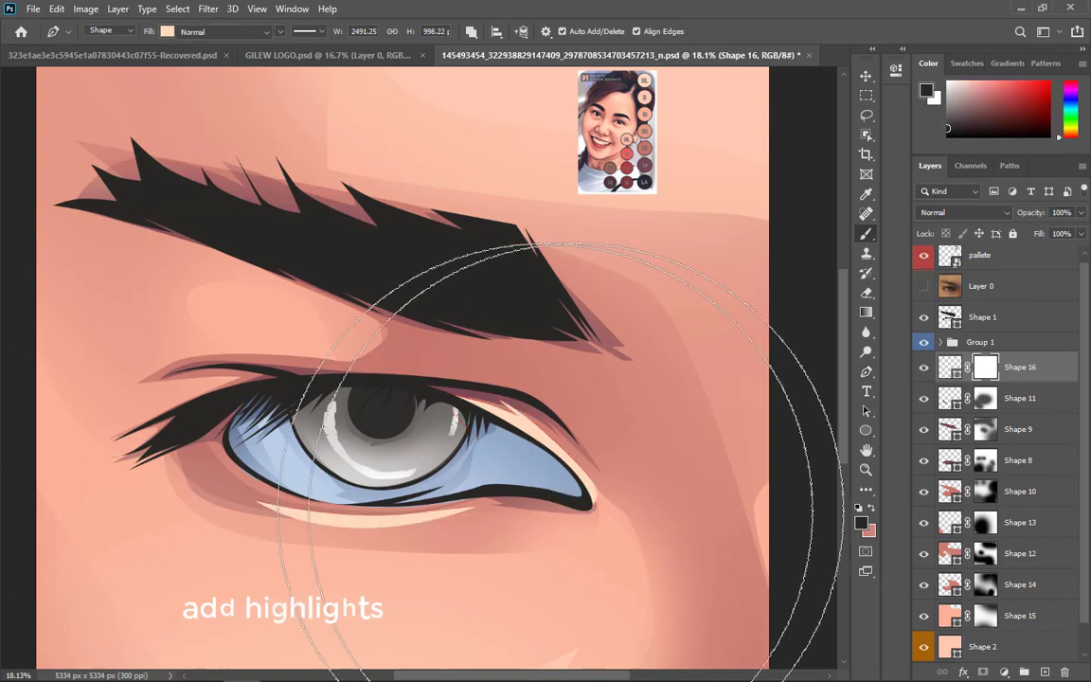
{"action": "left_click_drag", "start_coordinate": [392, 397], "coordinate": [189, 399]}
{"action": "mouse_move", "coordinate": [439, 289]}
{"action": "left_mouse_down"}
{"action": "mouse_move", "coordinate": [375, 302]}
{"action": "mouse_move", "coordinate": [483, 280]}
{"action": "mouse_move", "coordinate": [468, 245]}
{"action": "left_mouse_up"}
{"action": "left_click_drag", "start_coordinate": [702, 395], "coordinate": [706, 504]}
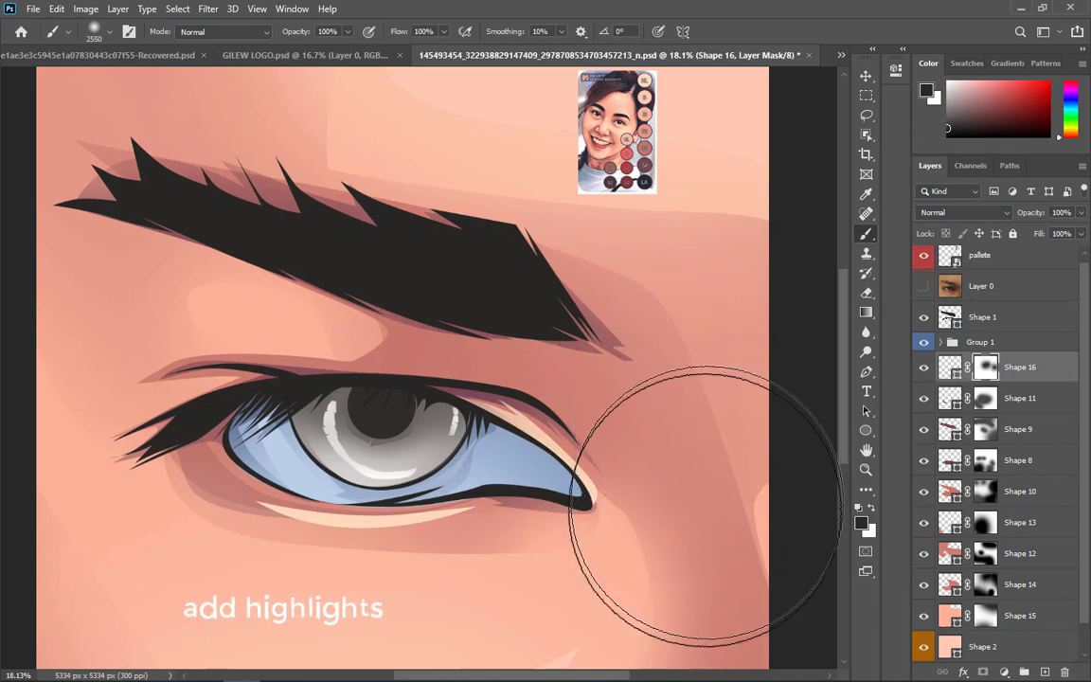
{"action": "scroll", "coordinate": [439, 388], "scroll_direction": "down", "scroll_amount": 4}
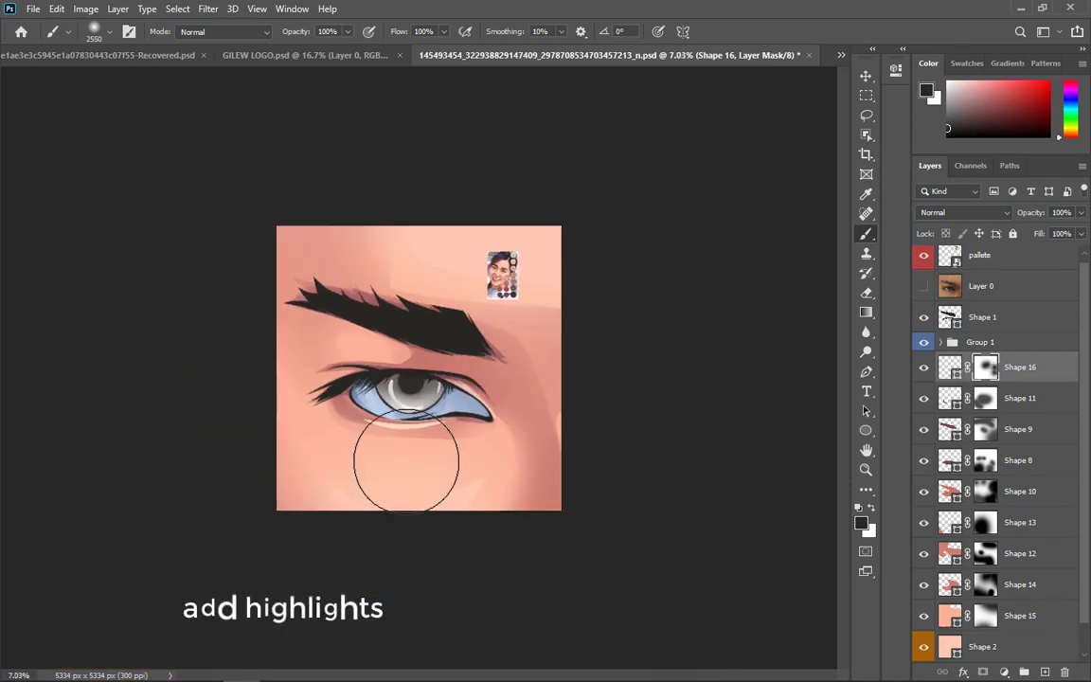
{"action": "scroll", "coordinate": [389, 463], "scroll_direction": "up", "scroll_amount": 1}
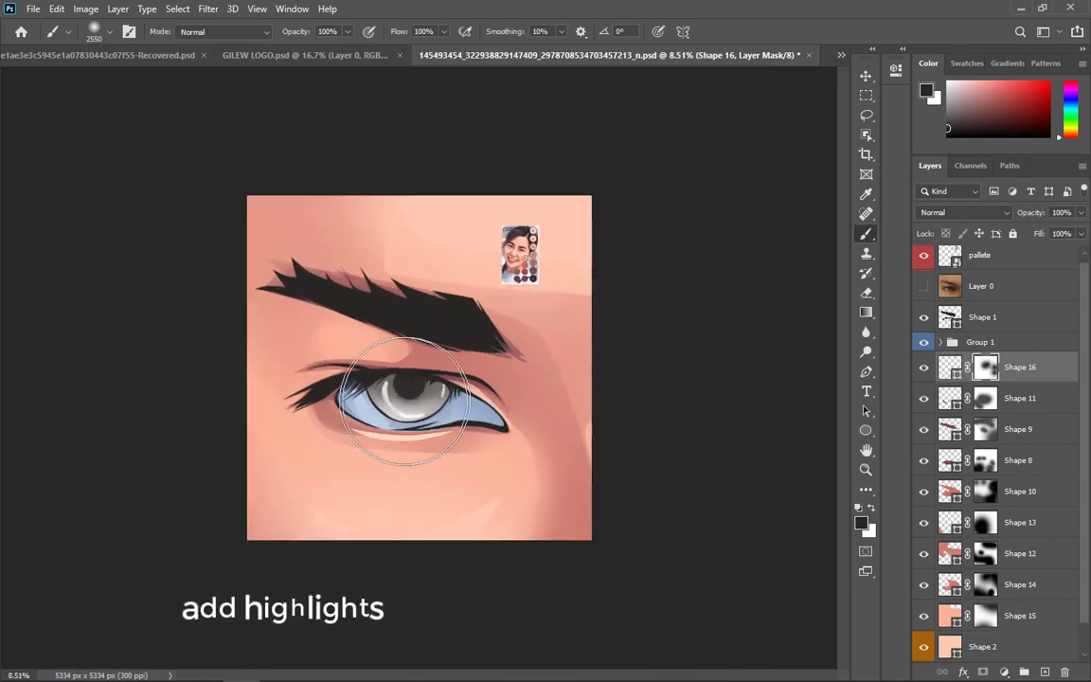
{"action": "right_click", "coordinate": [350, 376]}
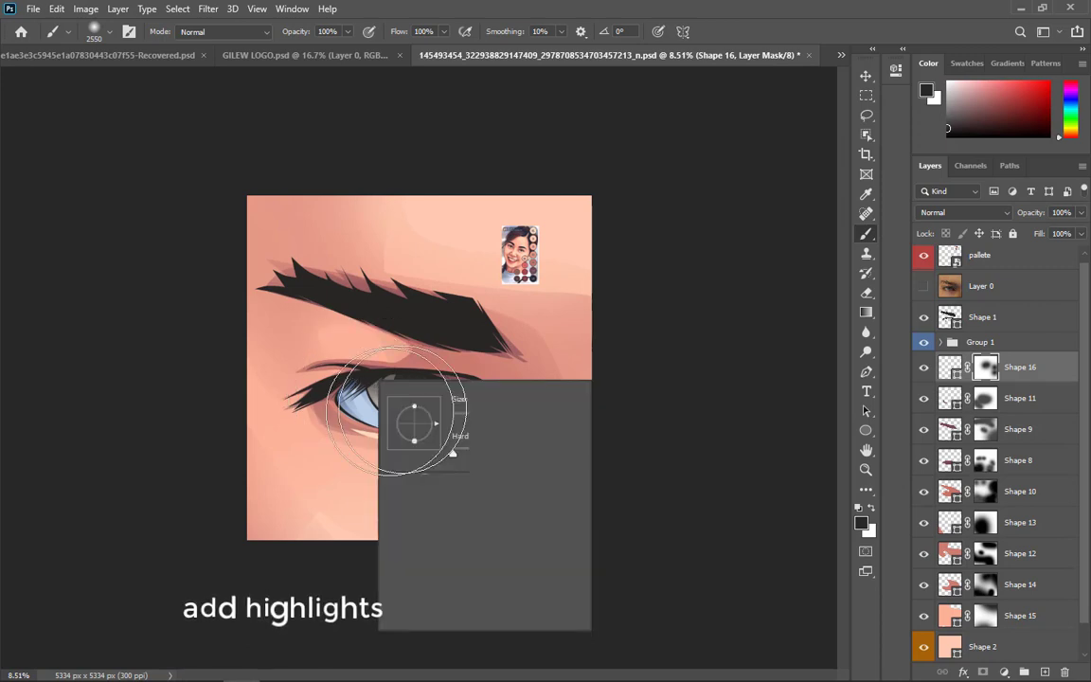
{"action": "left_click", "coordinate": [322, 369]}
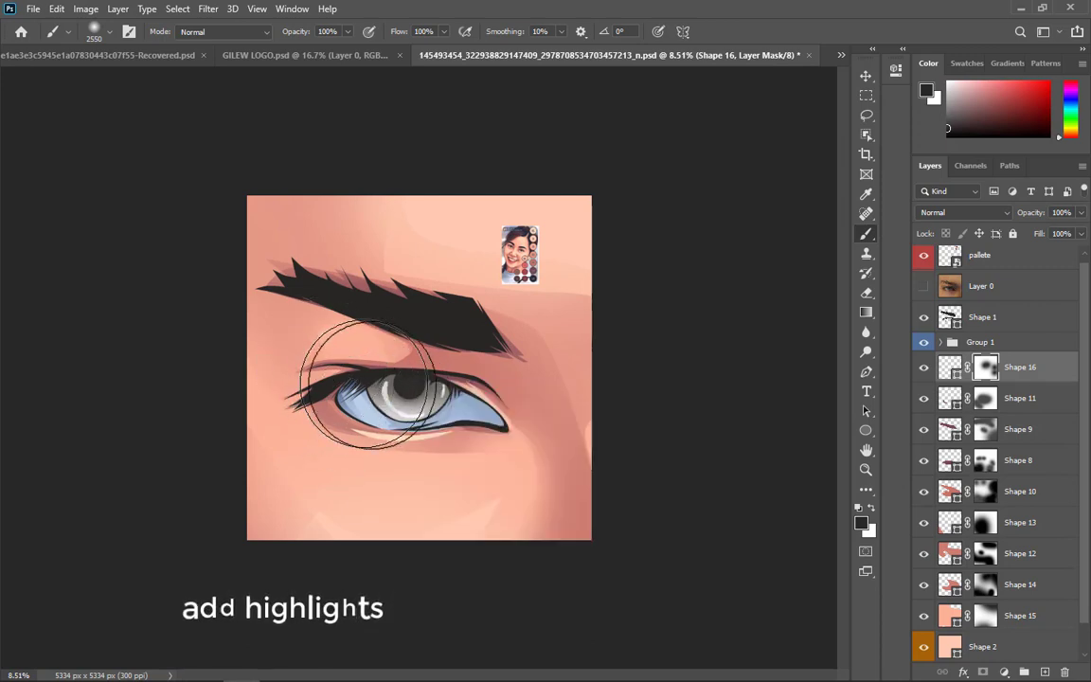
{"action": "scroll", "coordinate": [414, 434], "scroll_direction": "down", "scroll_amount": 2}
- Show the Layer 0 reference and draw a closed highlight shape about 1677 by 550 px between the brow and upper eyelid crease
{"action": "key", "text": "p"}
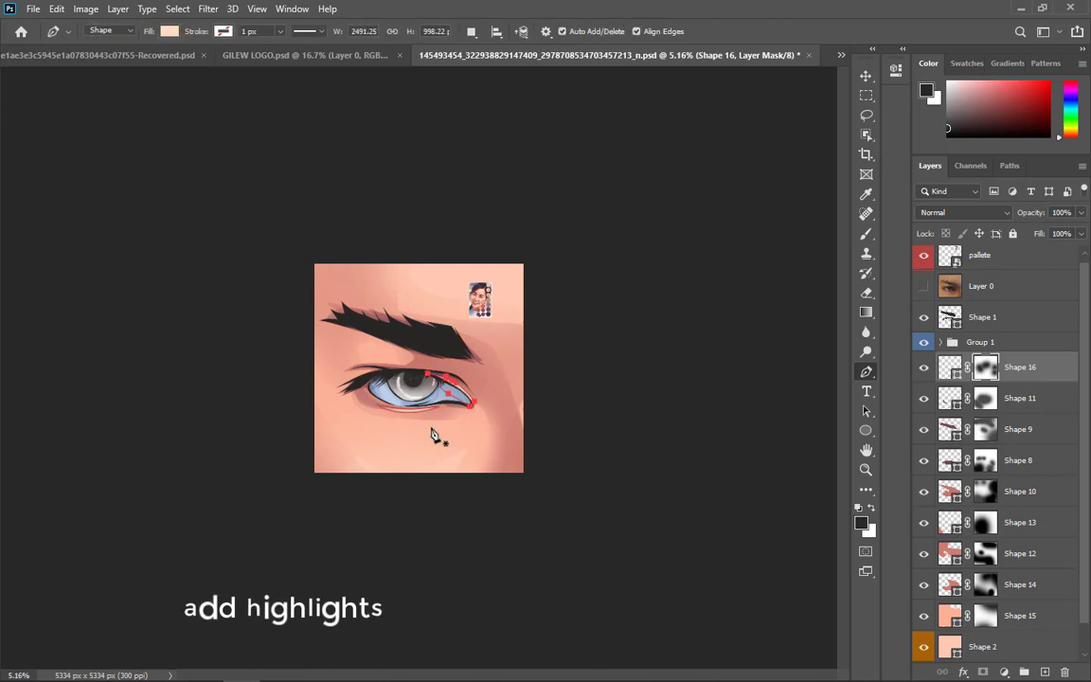
{"action": "scroll", "coordinate": [433, 436], "scroll_direction": "up", "scroll_amount": 2}
{"action": "left_click", "coordinate": [925, 286]}
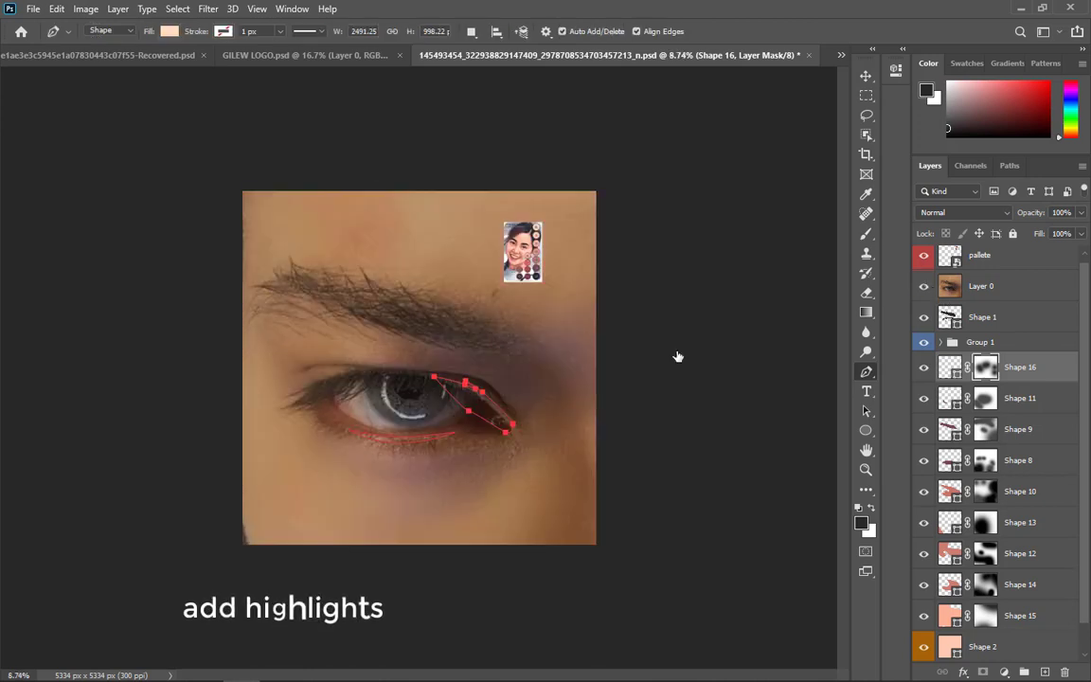
{"action": "scroll", "coordinate": [421, 369], "scroll_direction": "up", "scroll_amount": 1}
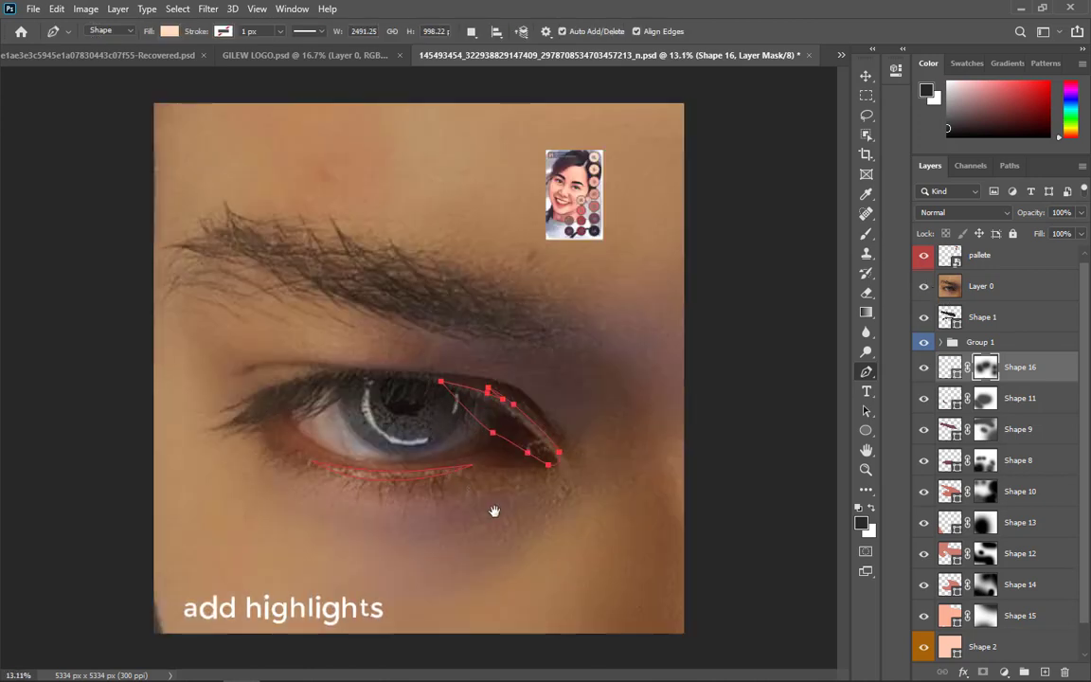
{"action": "left_click", "coordinate": [415, 372]}
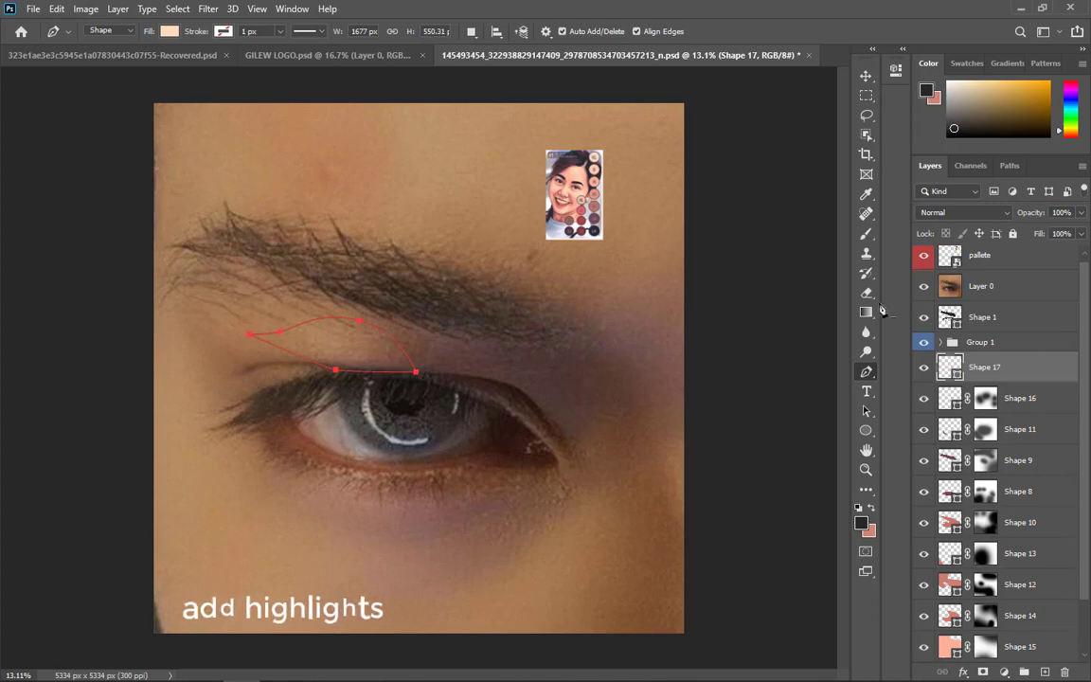
- Hide Layer 0, add a layer mask to Shape 17, and fade the upper-lid highlight's edges with the 2550 px soft brush
{"action": "left_click", "coordinate": [925, 286]}
{"action": "left_click", "coordinate": [983, 673]}
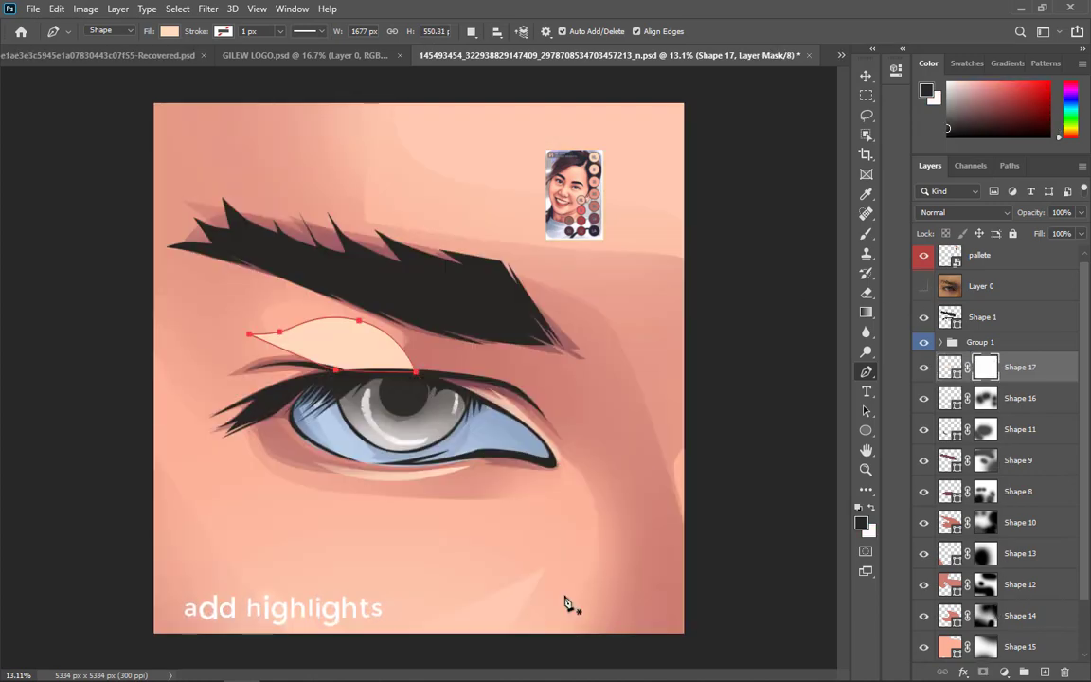
{"action": "key", "text": "b"}
{"action": "mouse_move", "coordinate": [194, 403]}
{"action": "left_mouse_down"}
{"action": "mouse_move", "coordinate": [182, 301]}
{"action": "mouse_move", "coordinate": [270, 230]}
{"action": "mouse_move", "coordinate": [349, 215]}
{"action": "mouse_move", "coordinate": [472, 296]}
{"action": "left_mouse_up"}
{"action": "scroll", "coordinate": [472, 296], "scroll_direction": "down", "scroll_amount": 2}
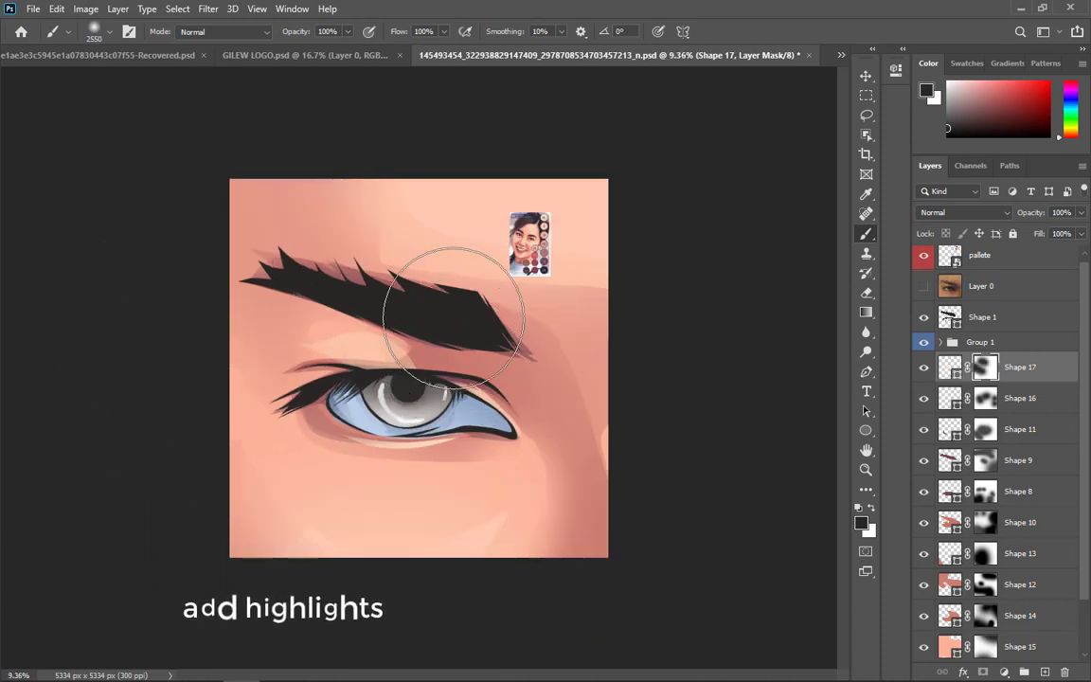
{"action": "scroll", "coordinate": [456, 316], "scroll_direction": "down", "scroll_amount": 3}
{"action": "scroll", "coordinate": [407, 331], "scroll_direction": "up", "scroll_amount": 1}
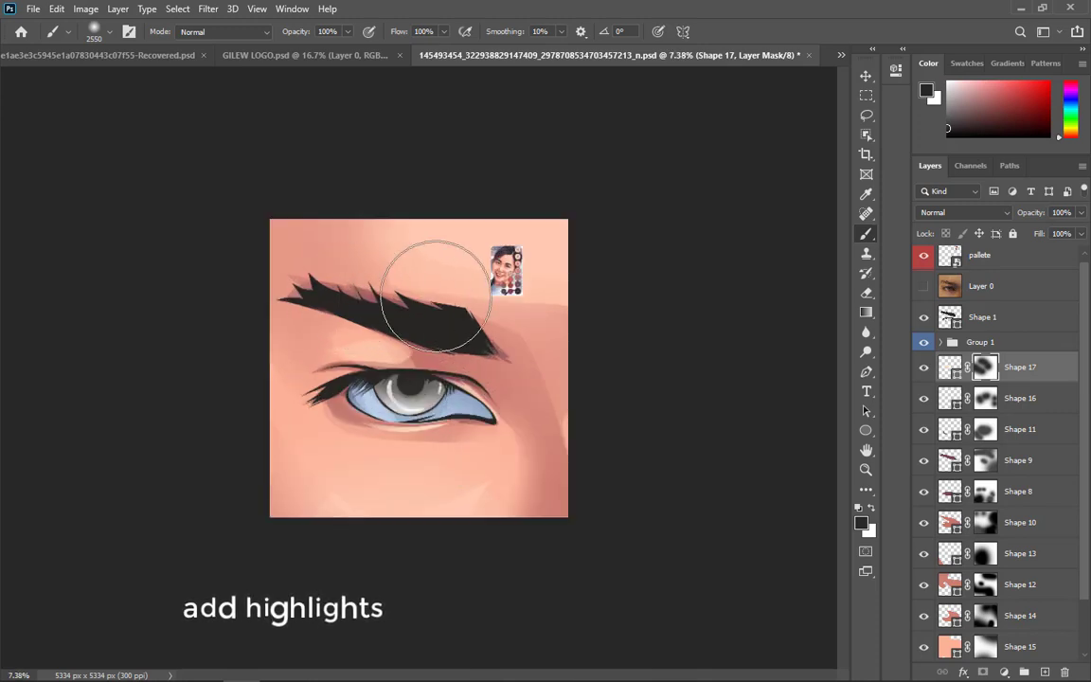
{"action": "scroll", "coordinate": [436, 295], "scroll_direction": "down", "scroll_amount": 2}
{"action": "scroll", "coordinate": [421, 401], "scroll_direction": "up", "scroll_amount": 3}
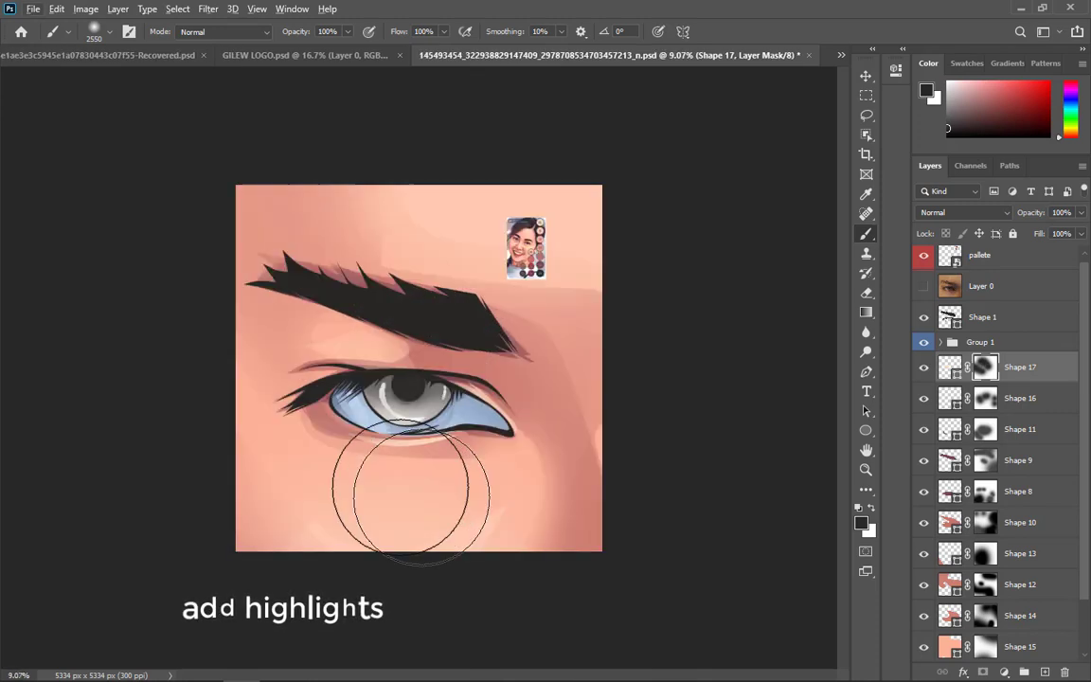
{"action": "scroll", "coordinate": [356, 316], "scroll_direction": "up", "scroll_amount": 2}
- Show the Layer 0 reference and draw a small closed highlight about 608 by 162 px on the upper lid above the outer lashes
{"action": "key", "text": "p"}
{"action": "scroll", "coordinate": [370, 389], "scroll_direction": "up", "scroll_amount": 2}
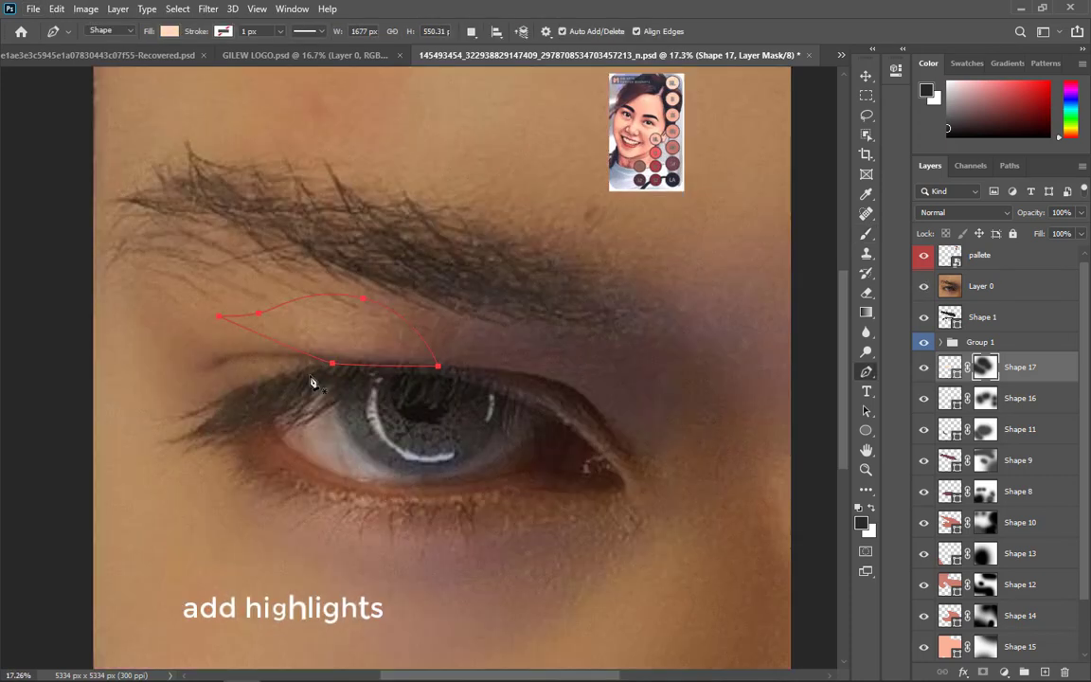
{"action": "left_click", "coordinate": [316, 372]}
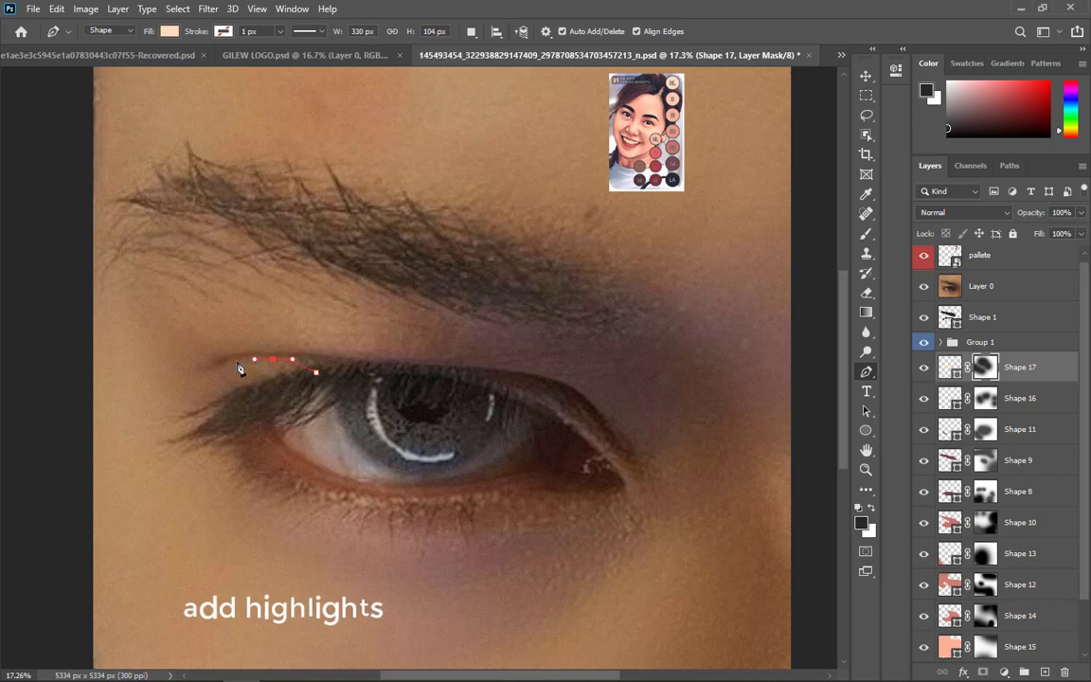
{"action": "left_click", "coordinate": [236, 362]}
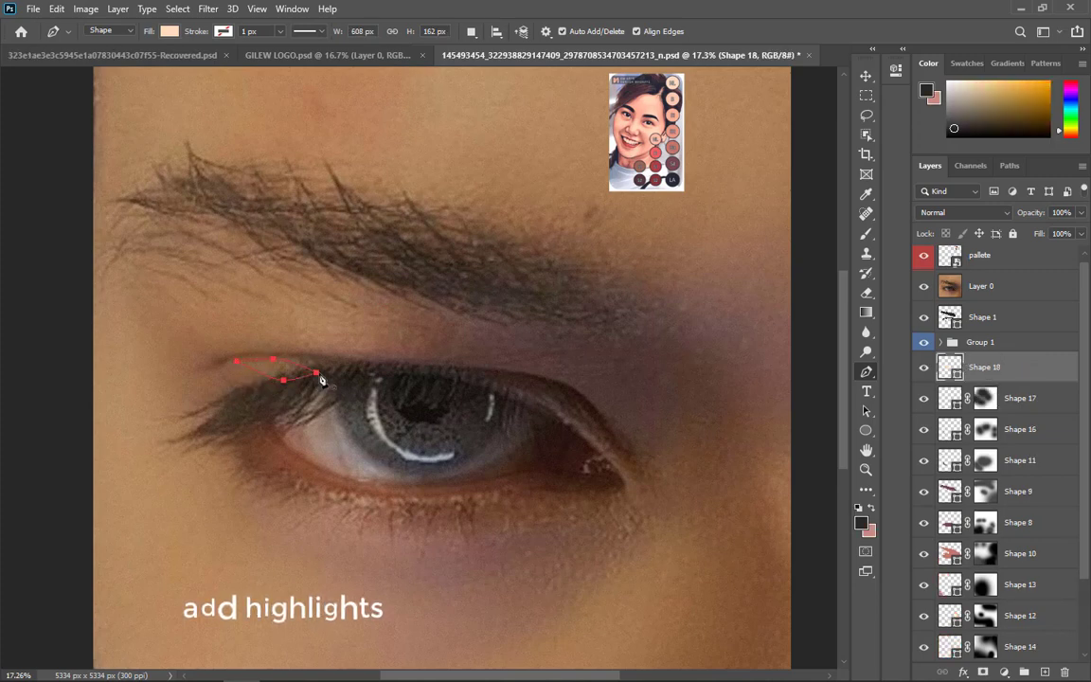
- Hide Layer 0, add a layer mask to Shape 18, and fade the small highlight's outer end with the 2550 px soft brush
{"action": "scroll", "coordinate": [214, 455], "scroll_direction": "down", "scroll_amount": 2}
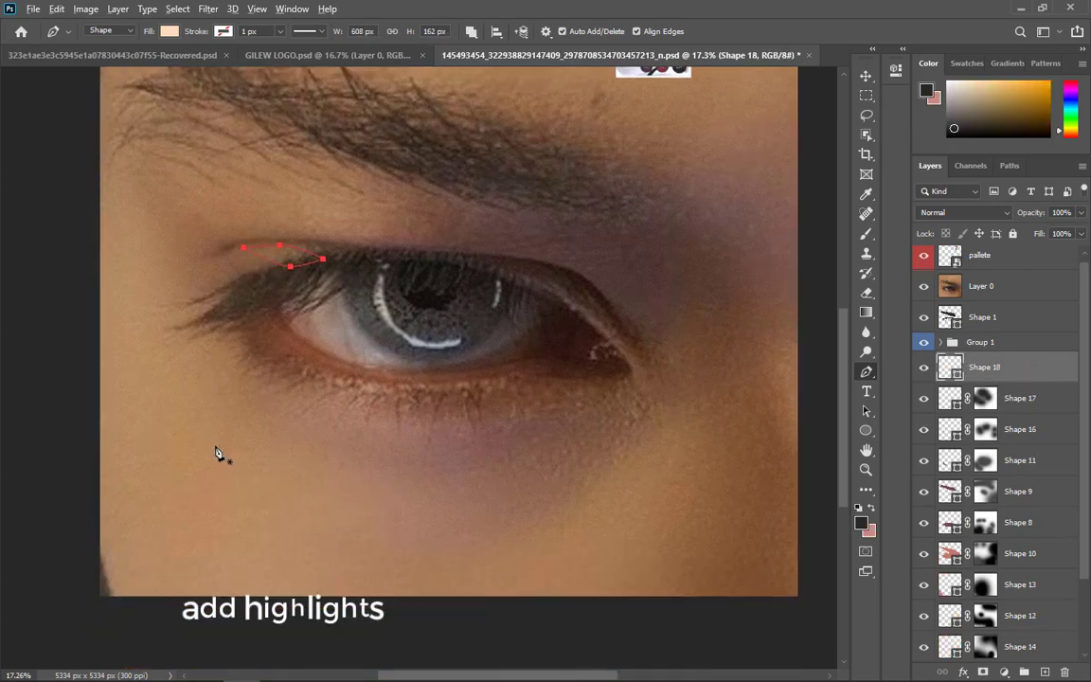
{"action": "scroll", "coordinate": [219, 451], "scroll_direction": "down", "scroll_amount": 3}
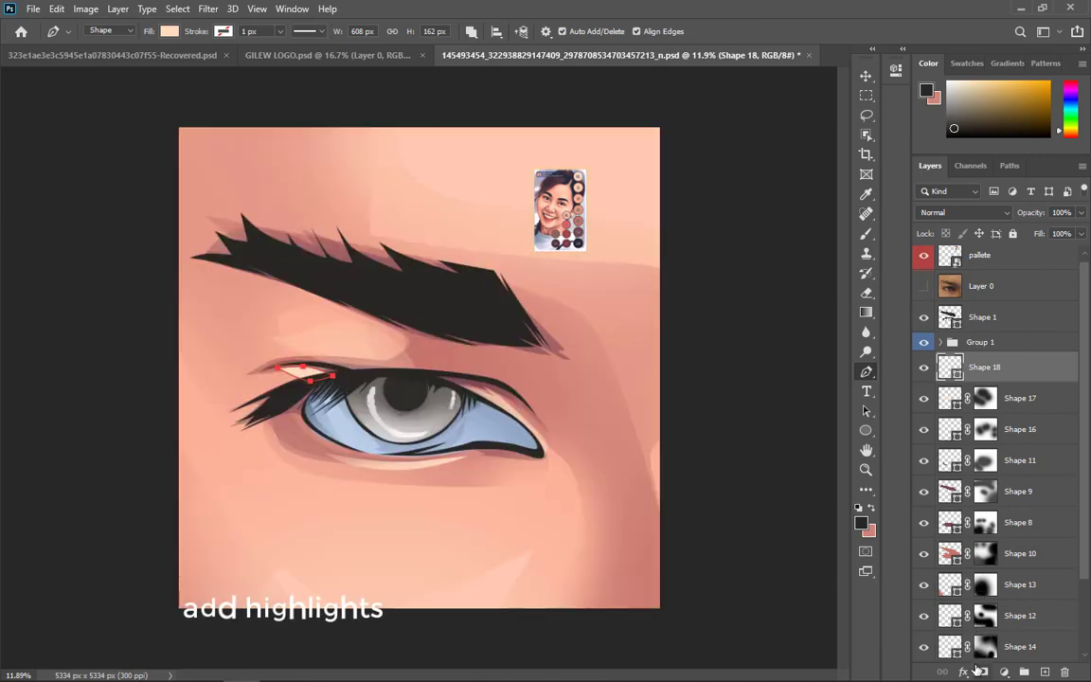
{"action": "left_click", "coordinate": [981, 671]}
{"action": "key", "text": "b"}
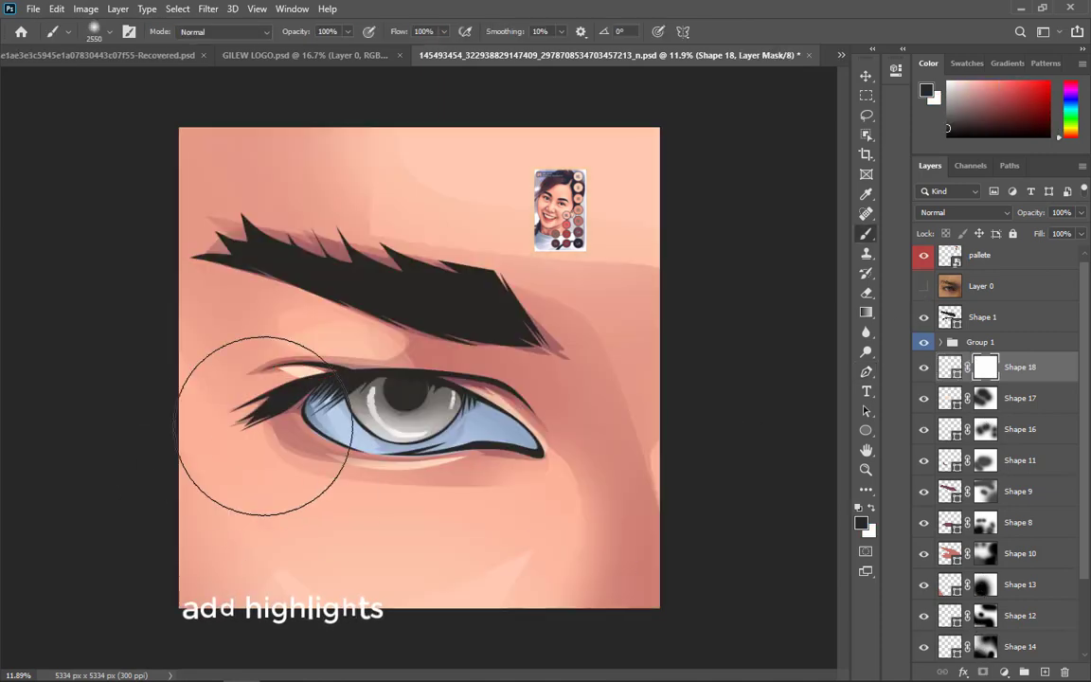
- Show the Layer 0 reference and draw a closed highlight shape about 5789 by 5245 px over the outer temple and the cheek below the eye
{"action": "key", "text": "p"}
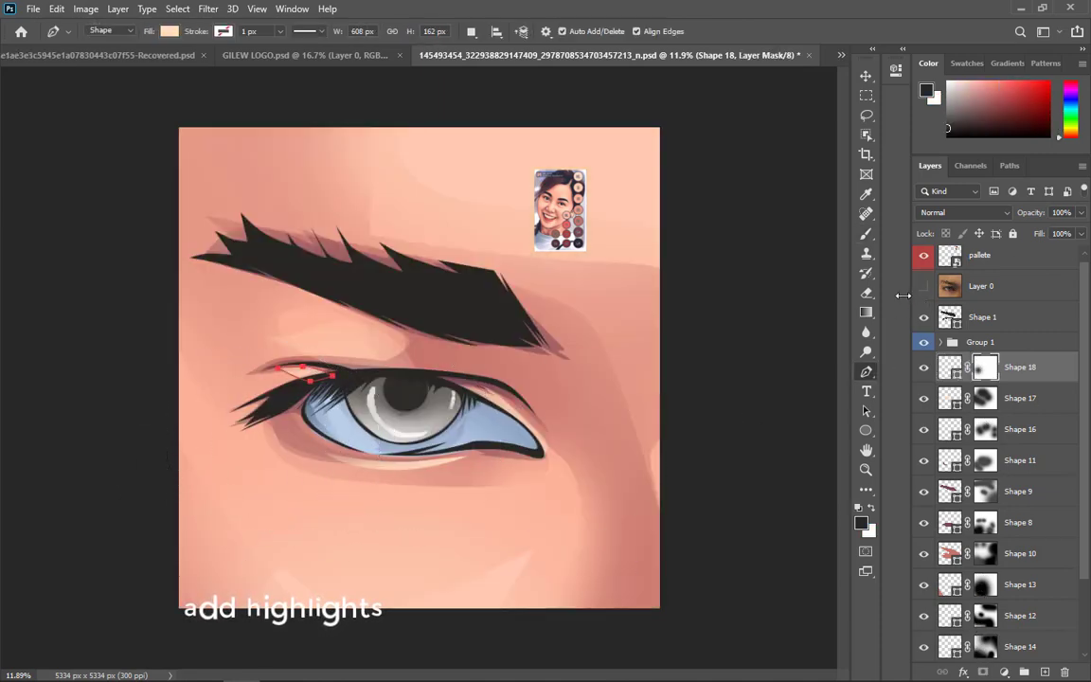
{"action": "left_click", "coordinate": [923, 286]}
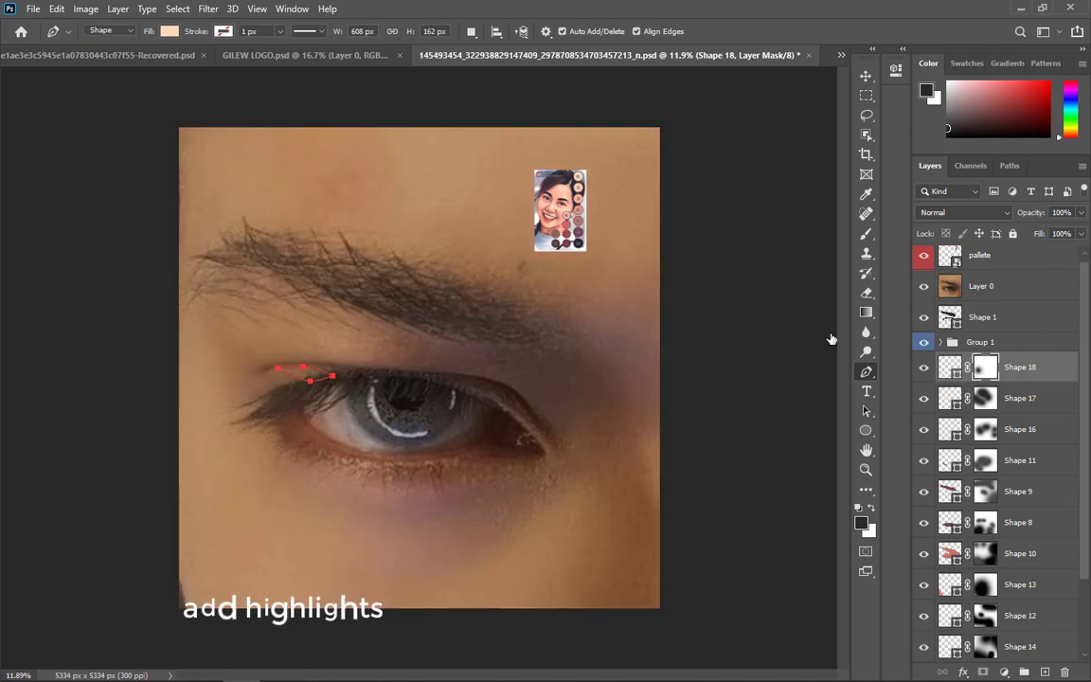
{"action": "left_click", "coordinate": [161, 304]}
{"action": "left_click_drag", "start_coordinate": [186, 177], "coordinate": [208, 187]}
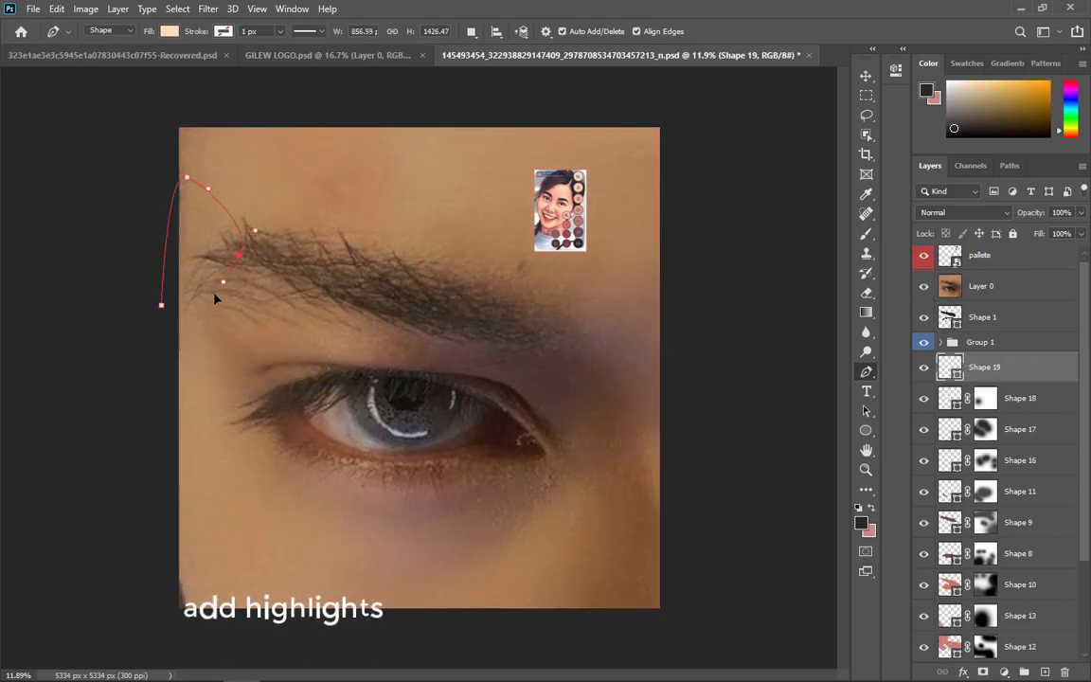
{"action": "left_click_drag", "start_coordinate": [243, 414], "coordinate": [320, 464]}
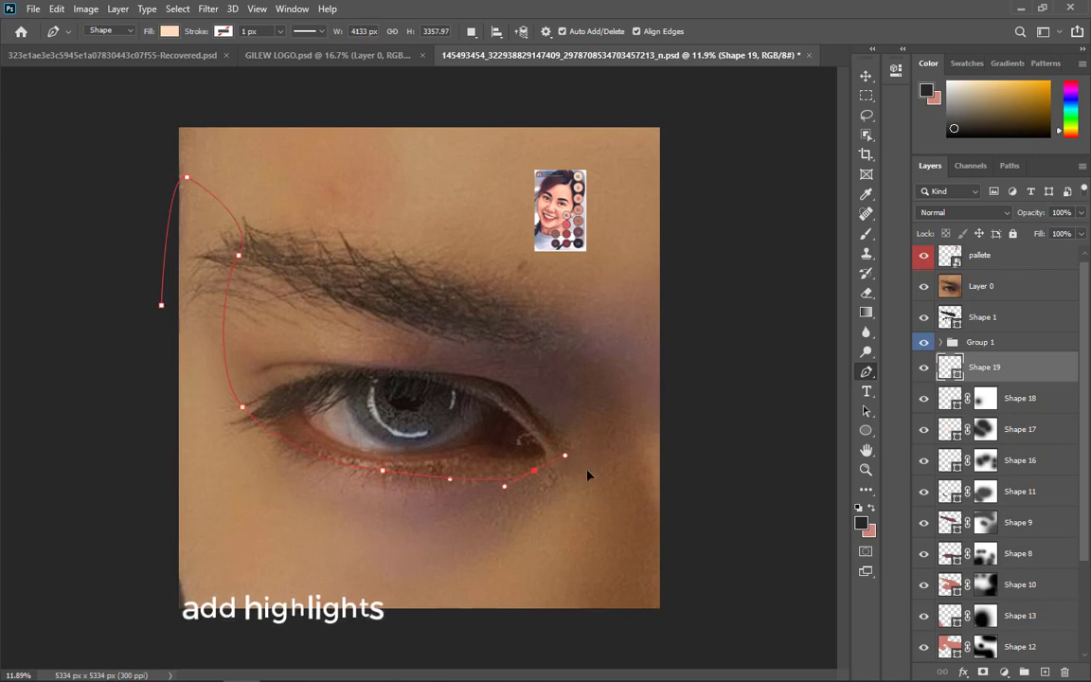
{"action": "left_click", "coordinate": [370, 644]}
{"action": "left_click", "coordinate": [214, 644]}
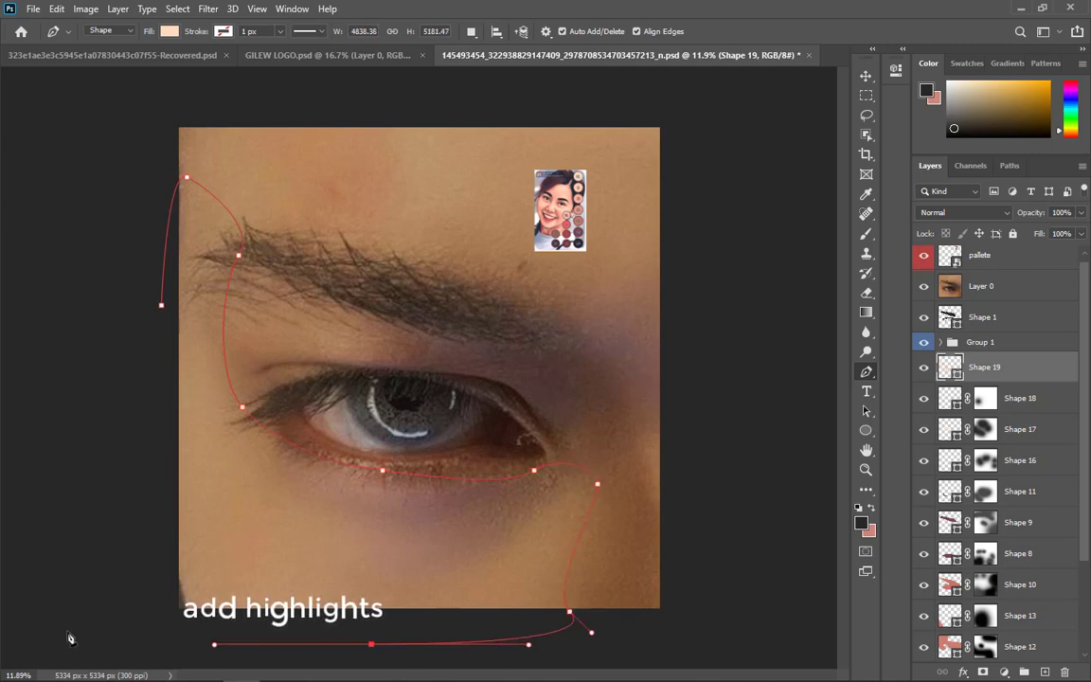
{"action": "left_click_drag", "start_coordinate": [77, 641], "coordinate": [63, 622]}
{"action": "left_click", "coordinate": [161, 305]}
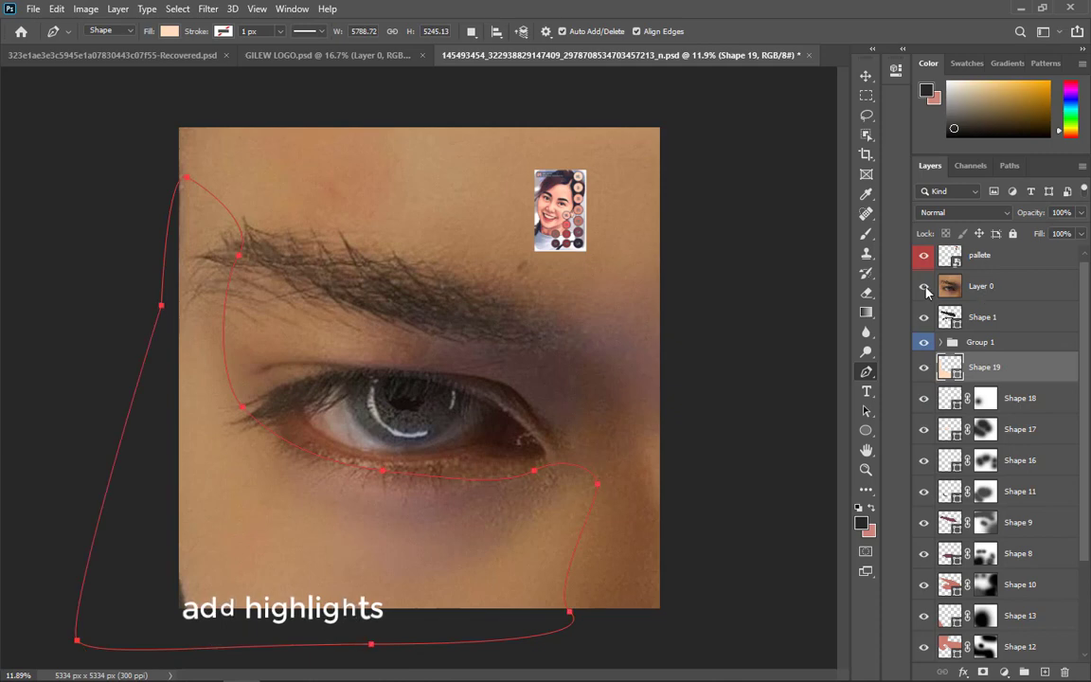
- Set the Shape 19 cheek highlight to Hard Mix blending and fade it through a layer mask with a 4699 px soft brush
{"action": "left_click", "coordinate": [988, 217]}
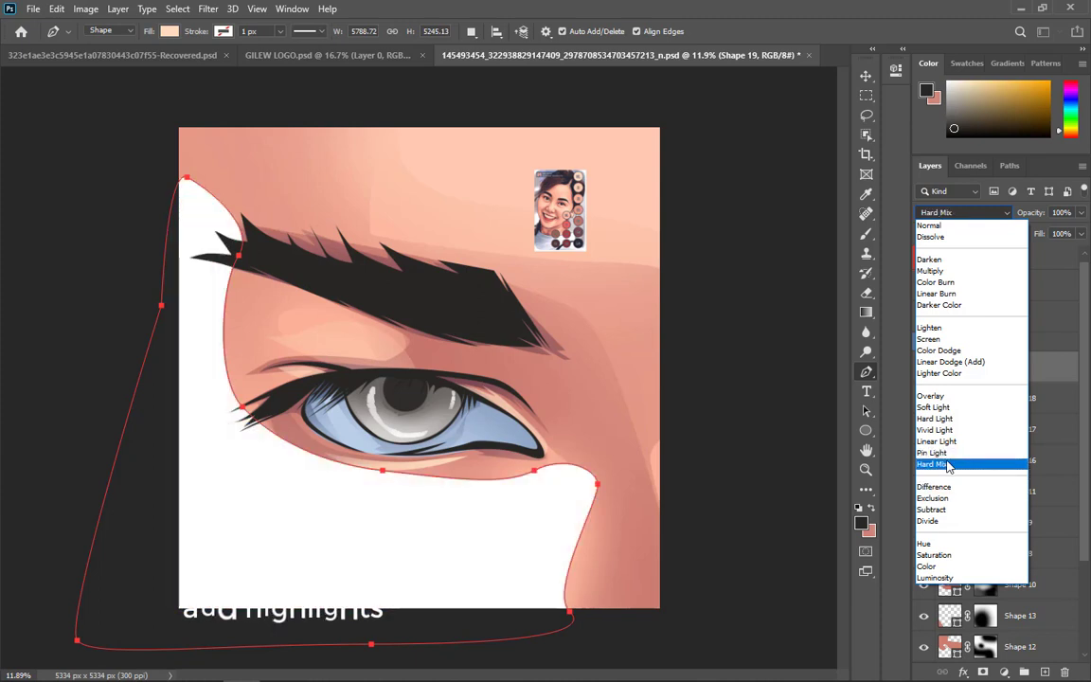
{"action": "left_click", "coordinate": [947, 465]}
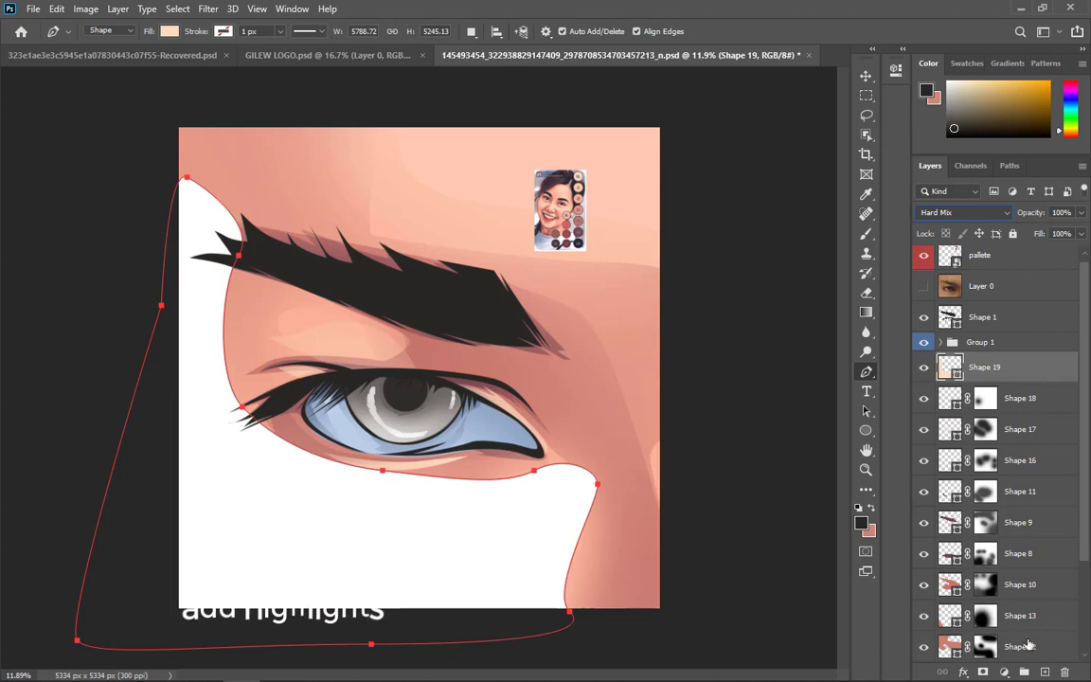
{"action": "left_click", "coordinate": [983, 673]}
{"action": "key", "text": "b"}
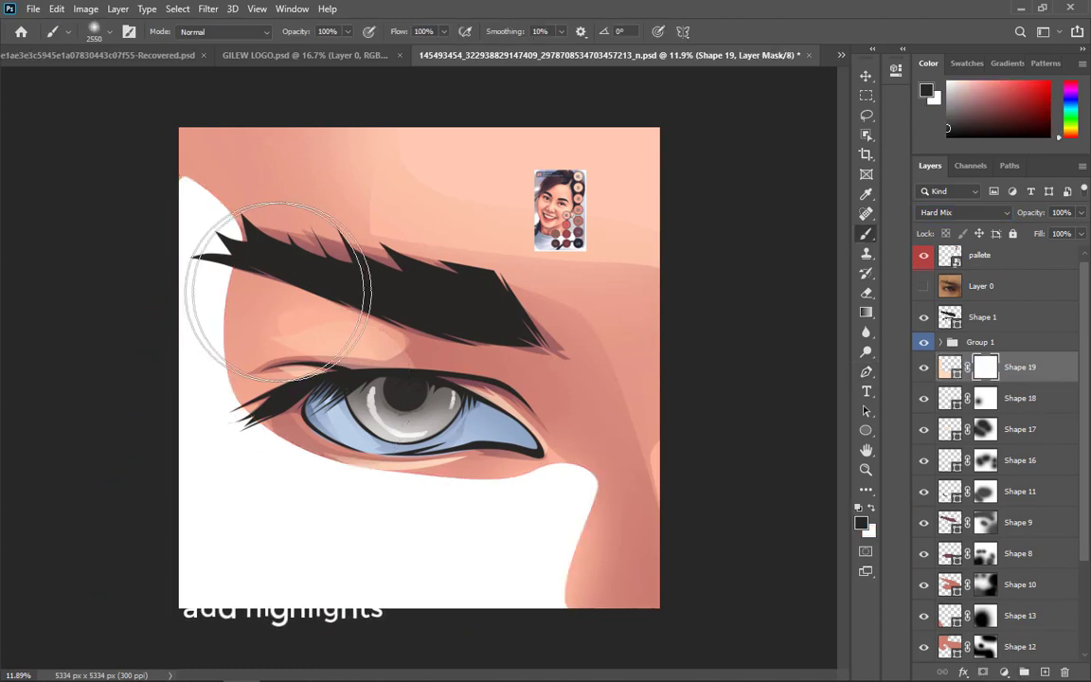
{"action": "scroll", "coordinate": [281, 274], "scroll_direction": "down", "scroll_amount": 3}
{"action": "right_click", "coordinate": [284, 269], "text": "alt"}
{"action": "left_click_drag", "start_coordinate": [288, 276], "coordinate": [307, 255]}
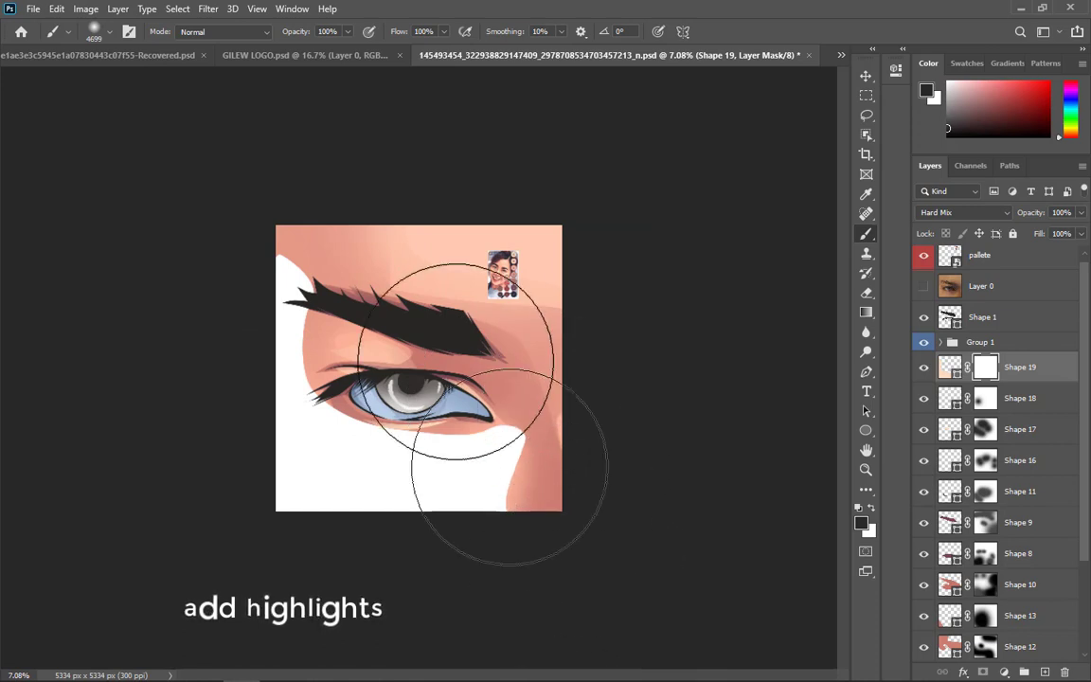
{"action": "left_click", "coordinate": [211, 298]}
{"action": "left_click", "coordinate": [455, 358]}
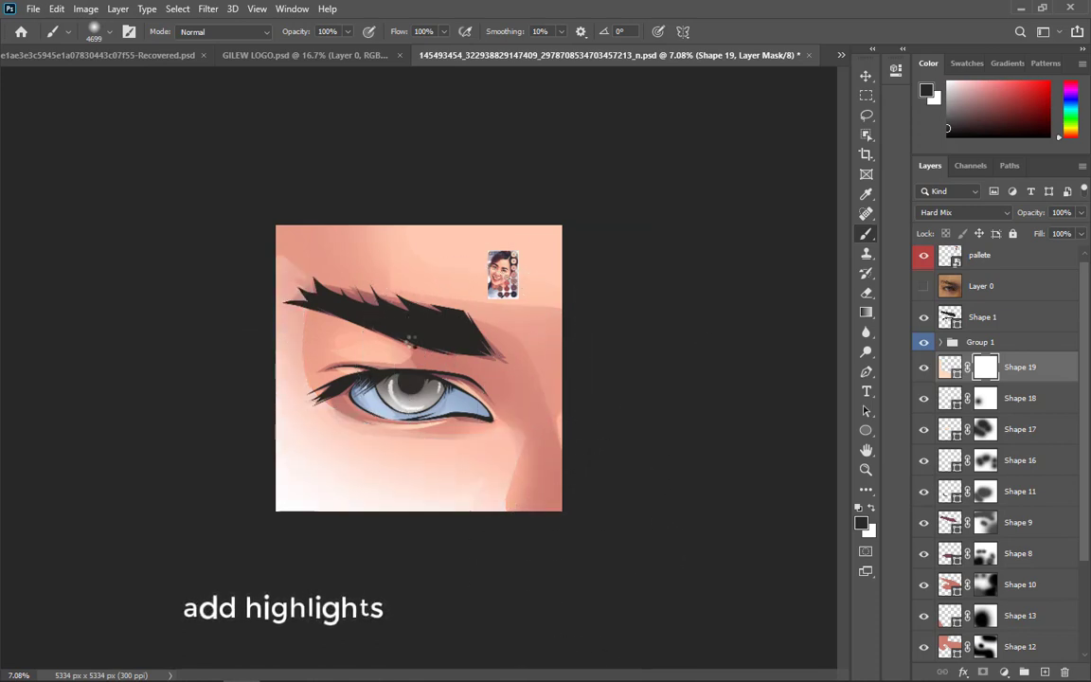
{"action": "right_click", "coordinate": [501, 366]}
{"action": "left_click", "coordinate": [445, 313]}
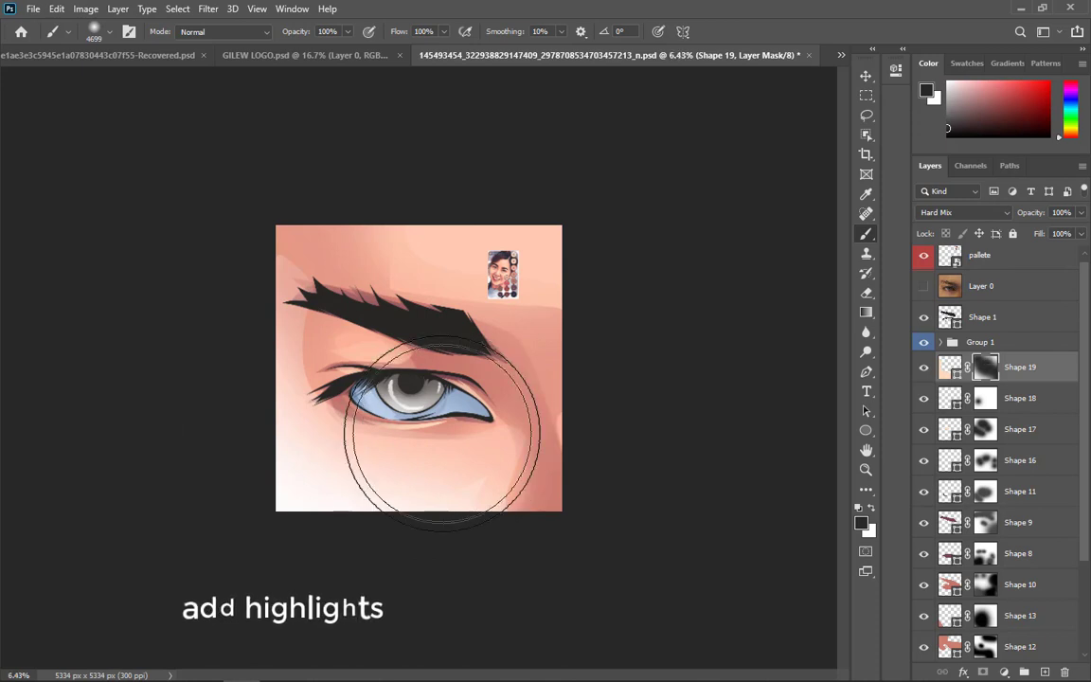
- Compare the artwork with the Layer 0 reference and set Shape 19's opacity to 30%
{"action": "scroll", "coordinate": [415, 369], "scroll_direction": "up", "scroll_amount": 2}
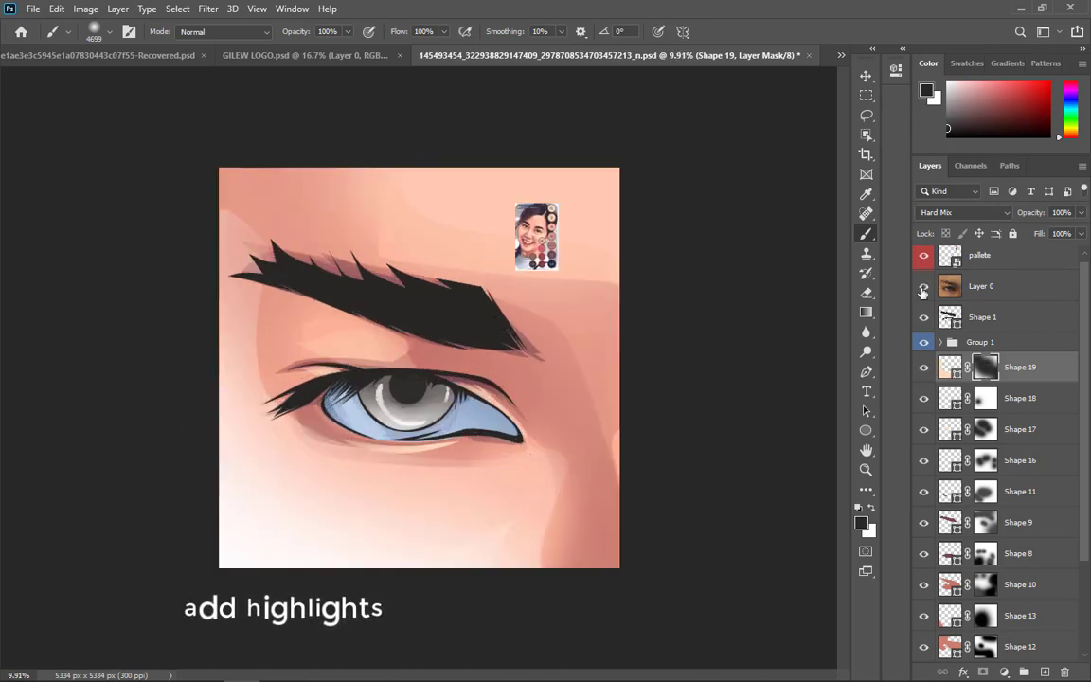
{"action": "left_click", "coordinate": [924, 288]}
{"action": "left_click", "coordinate": [924, 289]}
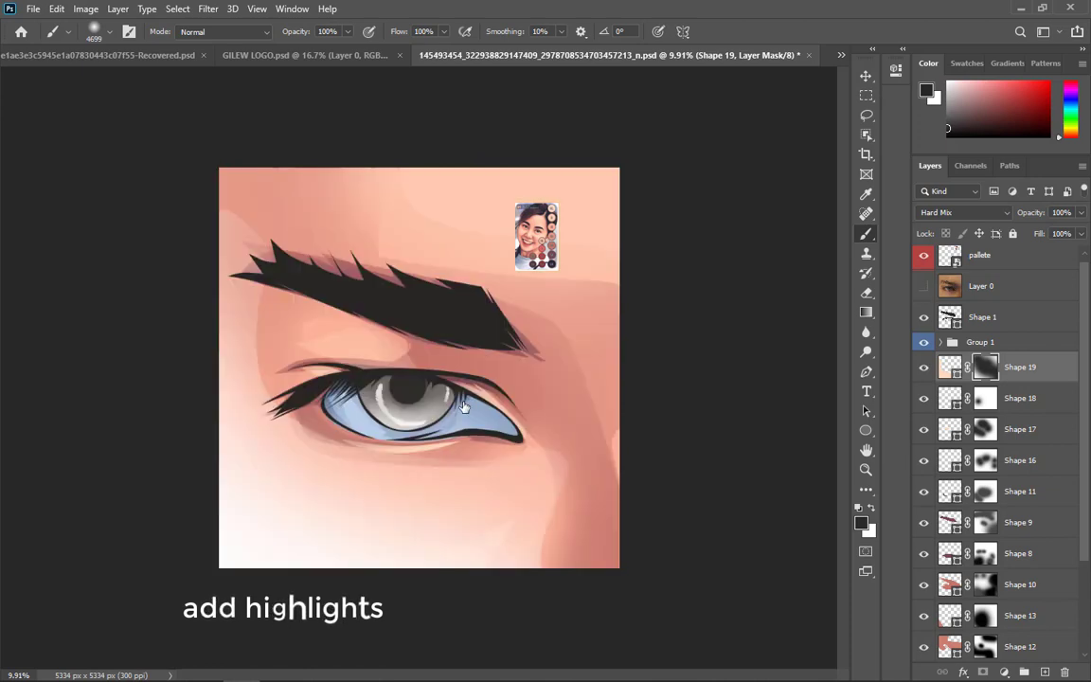
{"action": "left_click", "coordinate": [1082, 213]}
{"action": "left_click_drag", "start_coordinate": [1080, 232], "coordinate": [1040, 232]}
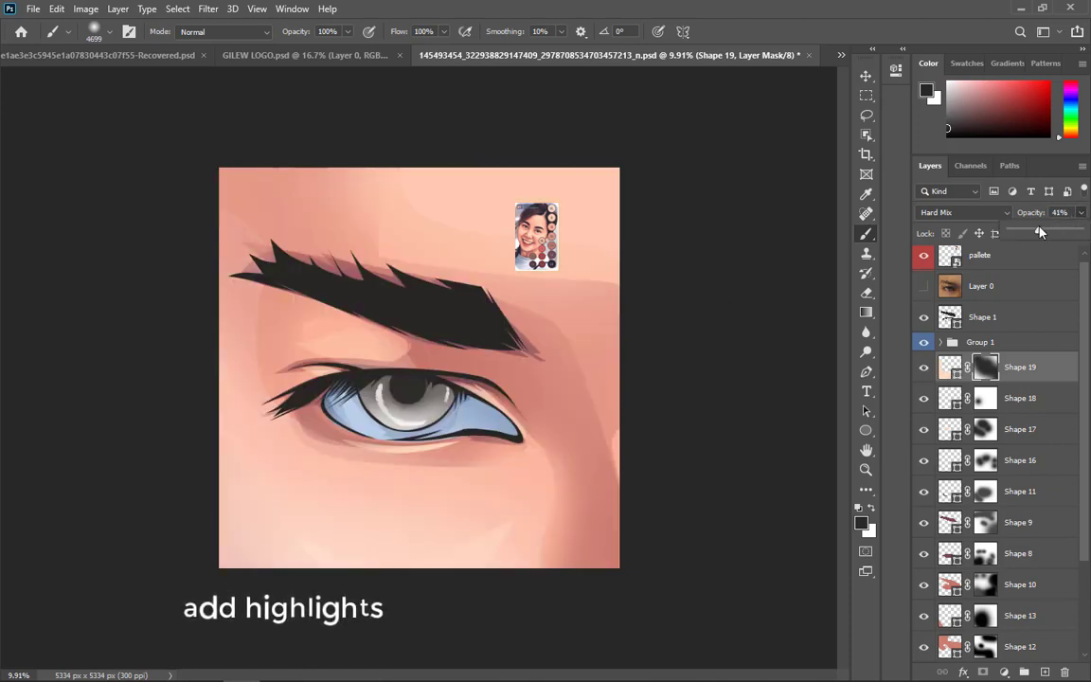
{"action": "scroll", "coordinate": [390, 344], "scroll_direction": "down", "scroll_amount": 4}
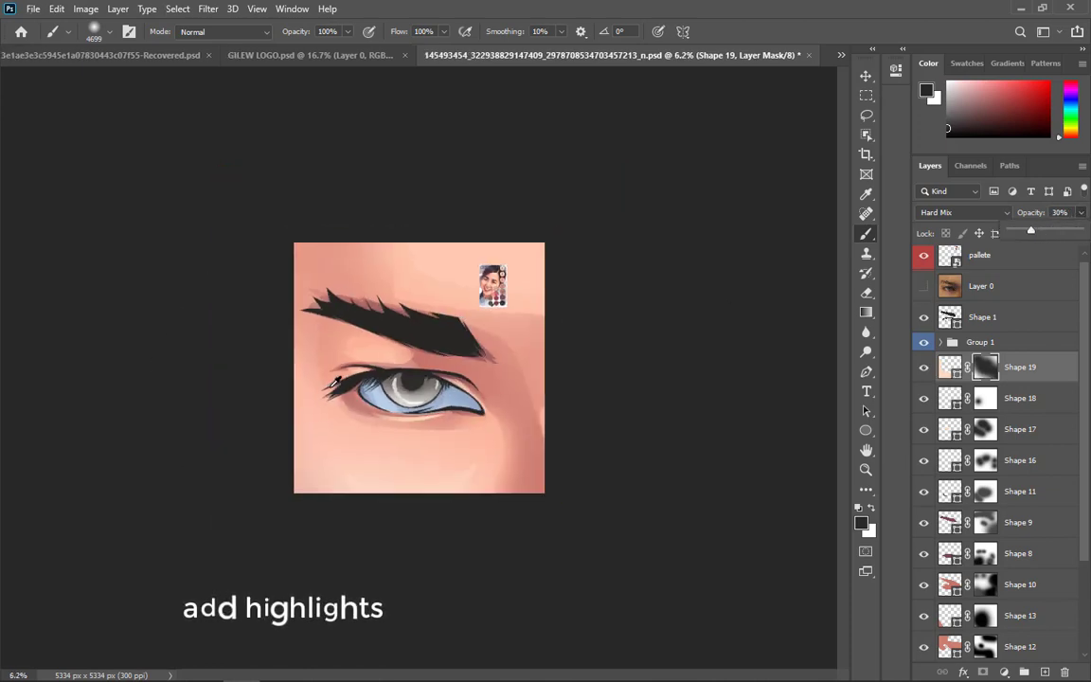
{"action": "left_click", "coordinate": [389, 345]}
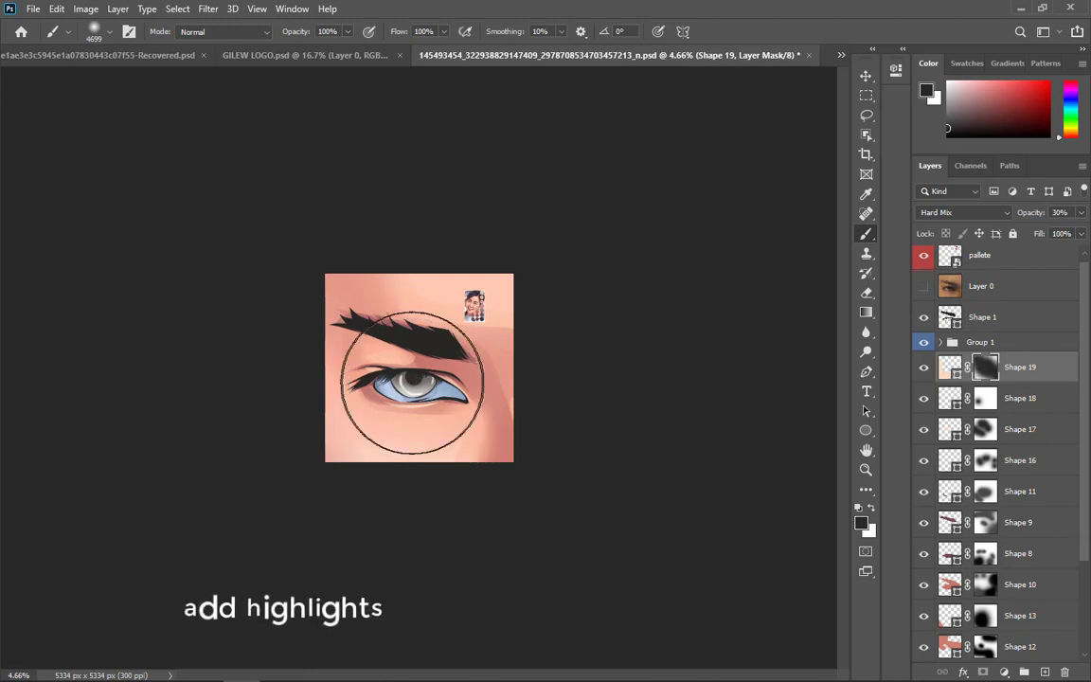
- Check the brow against Layer 0, hide the reference, and trace a spiky highlight edge beneath the eyebrow from its outer tip inward
{"action": "scroll", "coordinate": [411, 382], "scroll_direction": "up", "scroll_amount": 4}
{"action": "key", "text": "p"}
{"action": "key", "text": "p"}
{"action": "scroll", "coordinate": [422, 308], "scroll_direction": "up", "scroll_amount": 2}
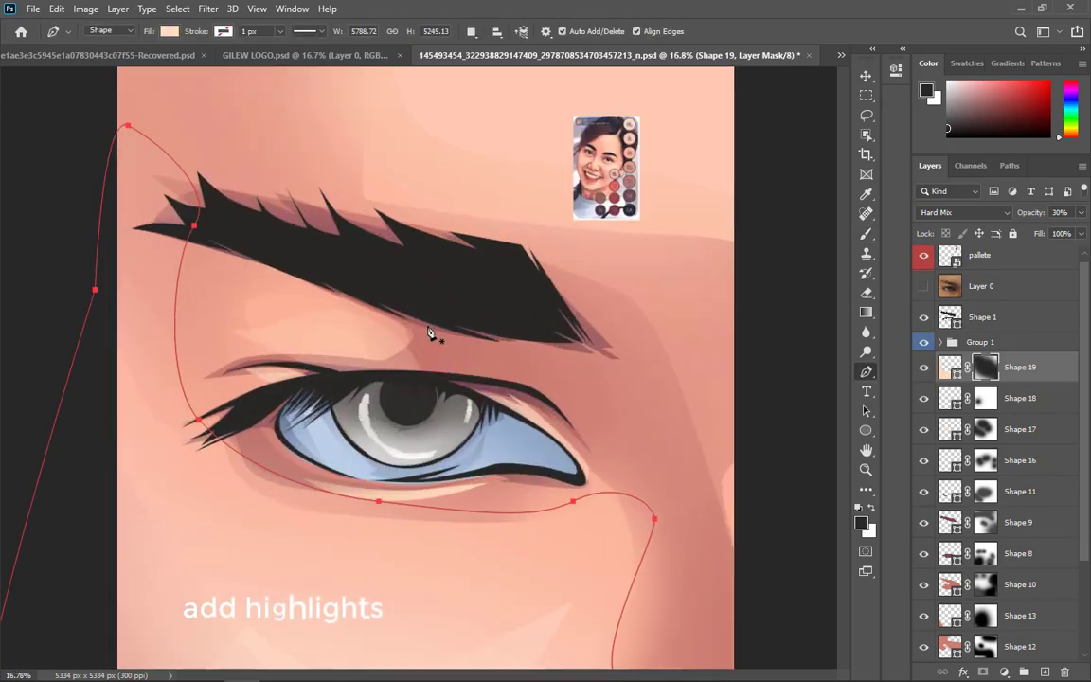
{"action": "left_click", "coordinate": [924, 289]}
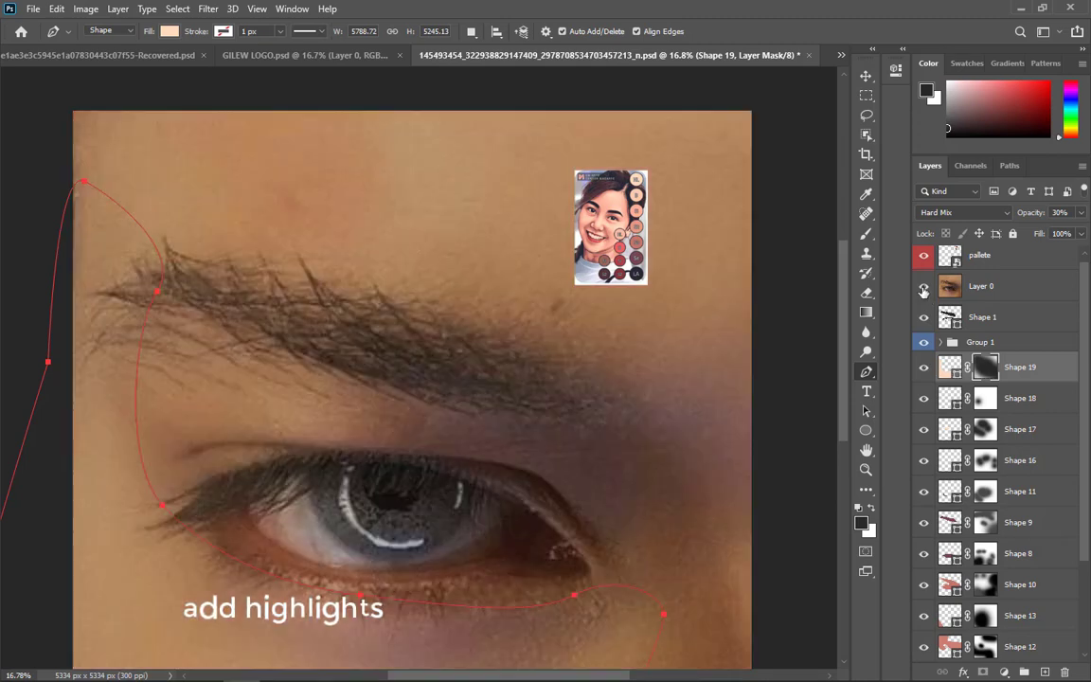
{"action": "left_click_drag", "start_coordinate": [378, 347], "coordinate": [432, 408]}
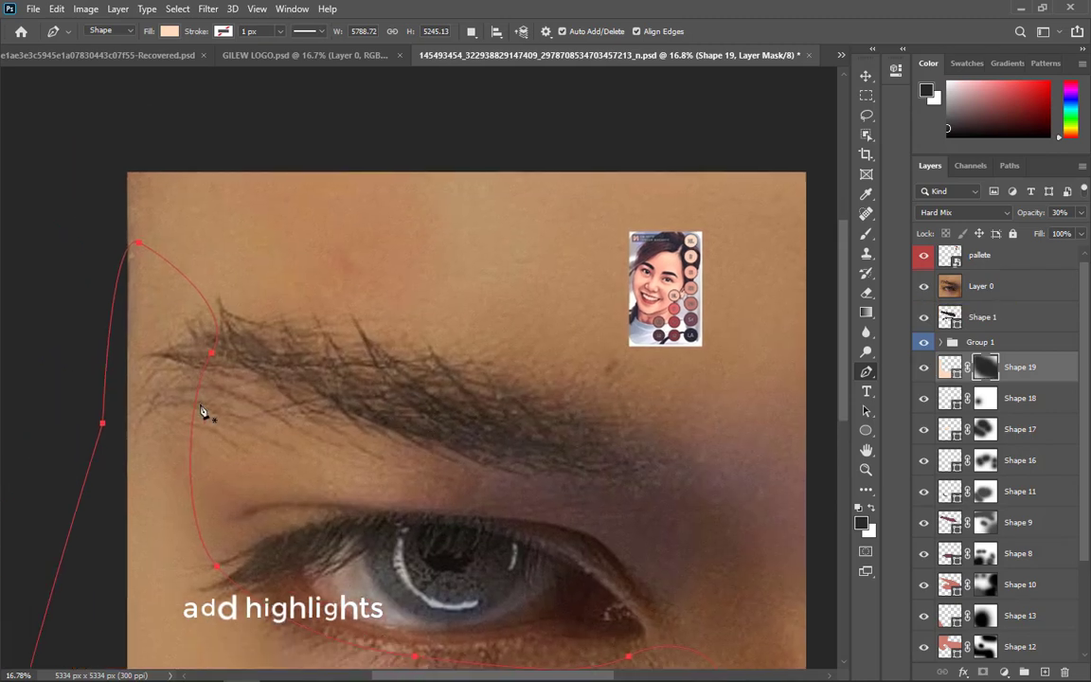
{"action": "left_click", "coordinate": [924, 287]}
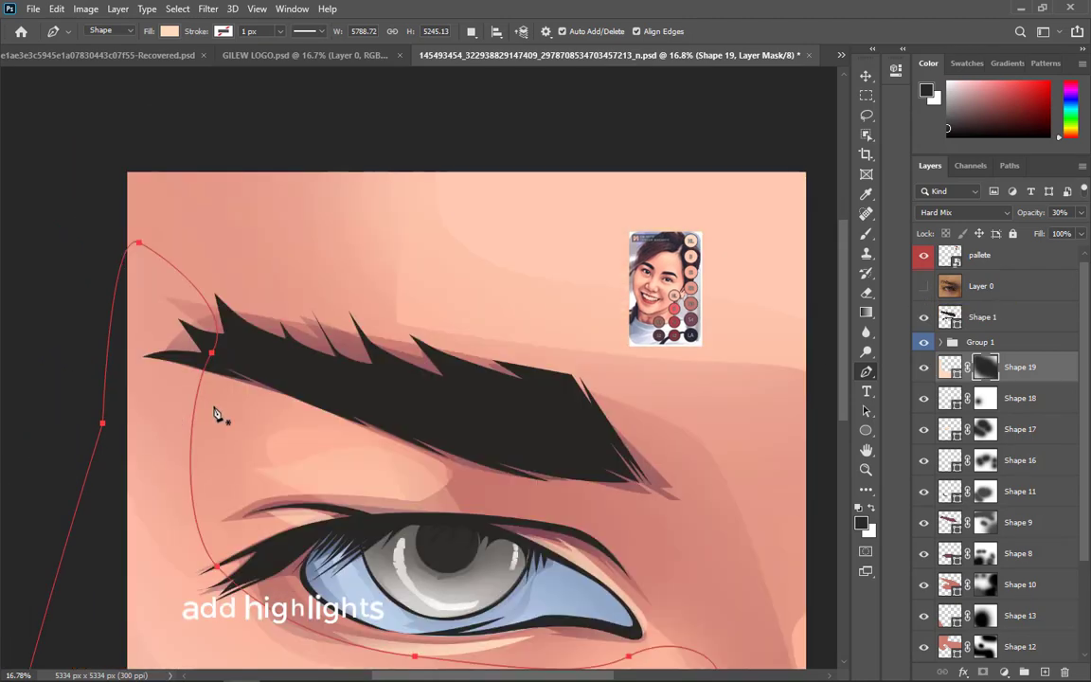
{"action": "left_click", "coordinate": [147, 357]}
{"action": "left_click", "coordinate": [282, 399]}
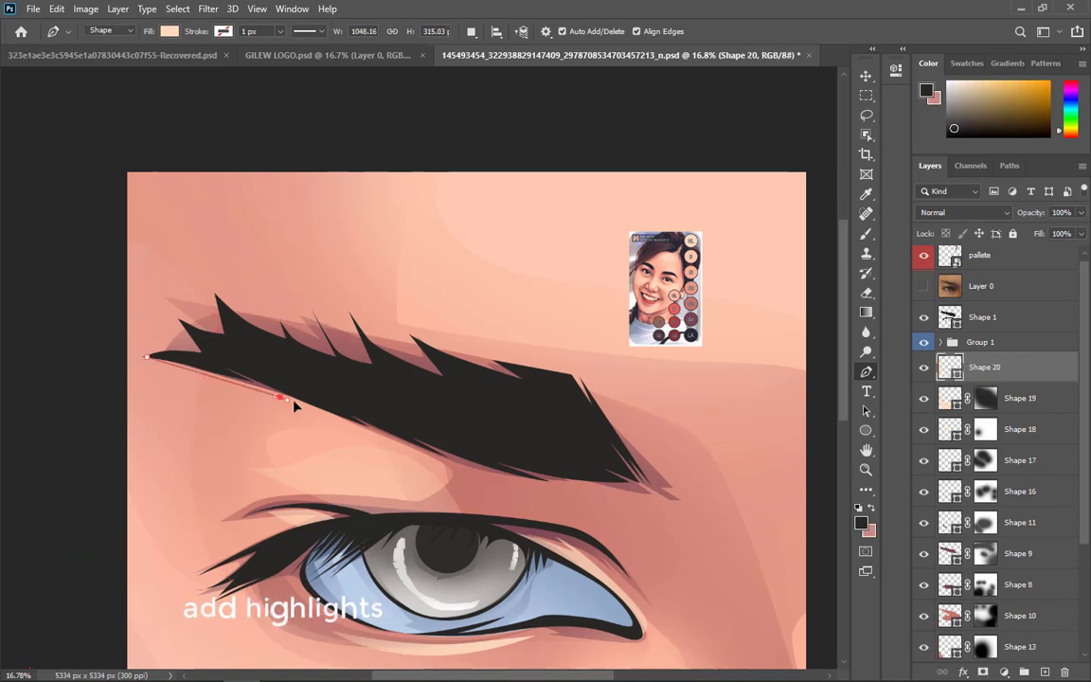
{"action": "left_click", "coordinate": [333, 419]}
{"action": "left_click", "coordinate": [300, 394]}
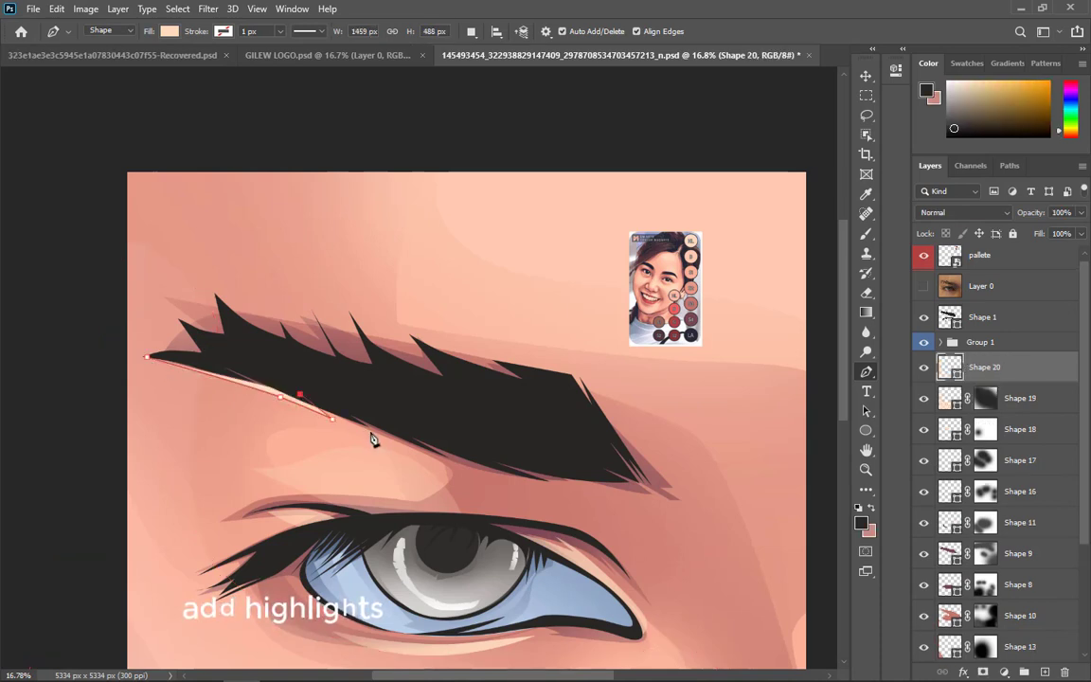
{"action": "left_click", "coordinate": [377, 436], "text": "alt"}
{"action": "left_click", "coordinate": [399, 444]}
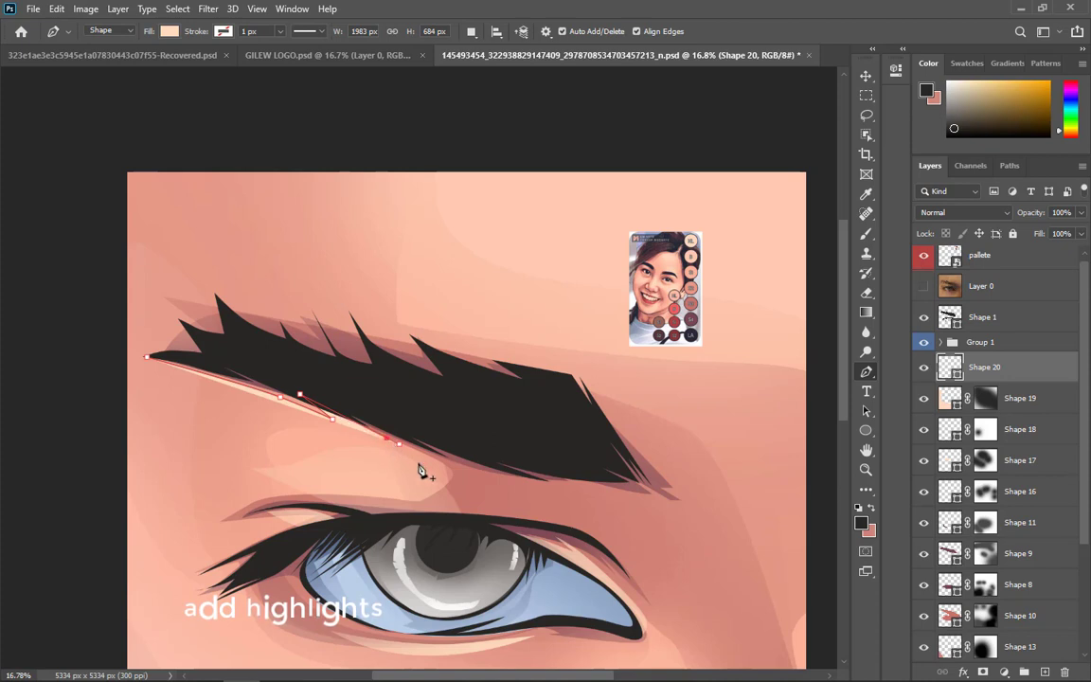
{"action": "left_click", "coordinate": [373, 423]}
{"action": "left_click_drag", "start_coordinate": [458, 469], "coordinate": [480, 481]}
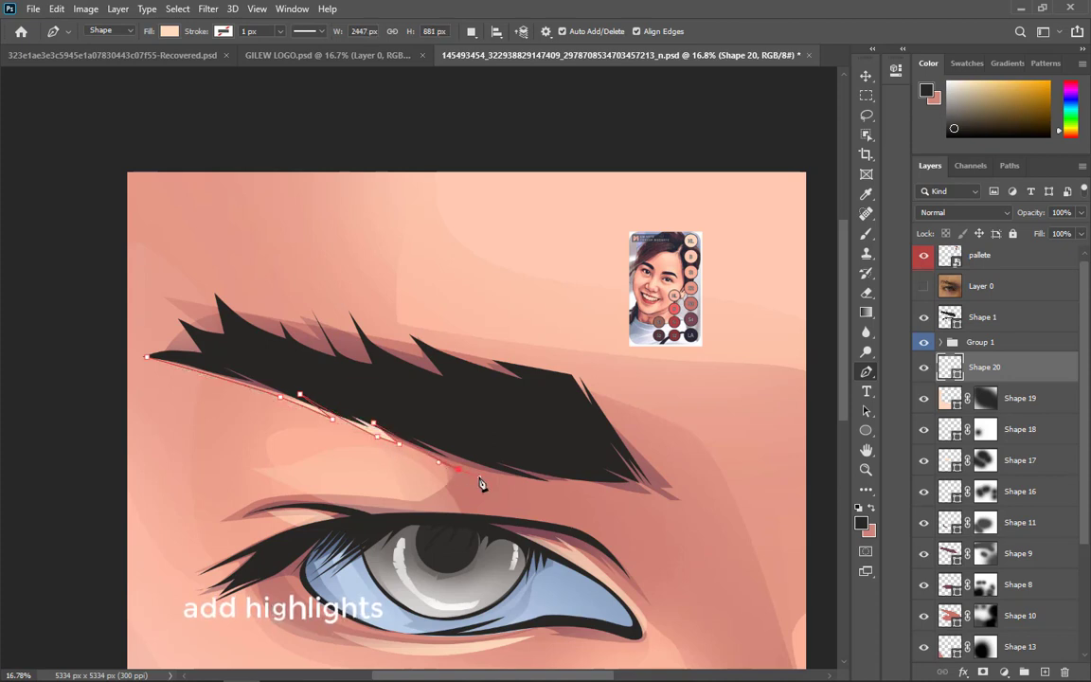
{"action": "left_click", "coordinate": [480, 479]}
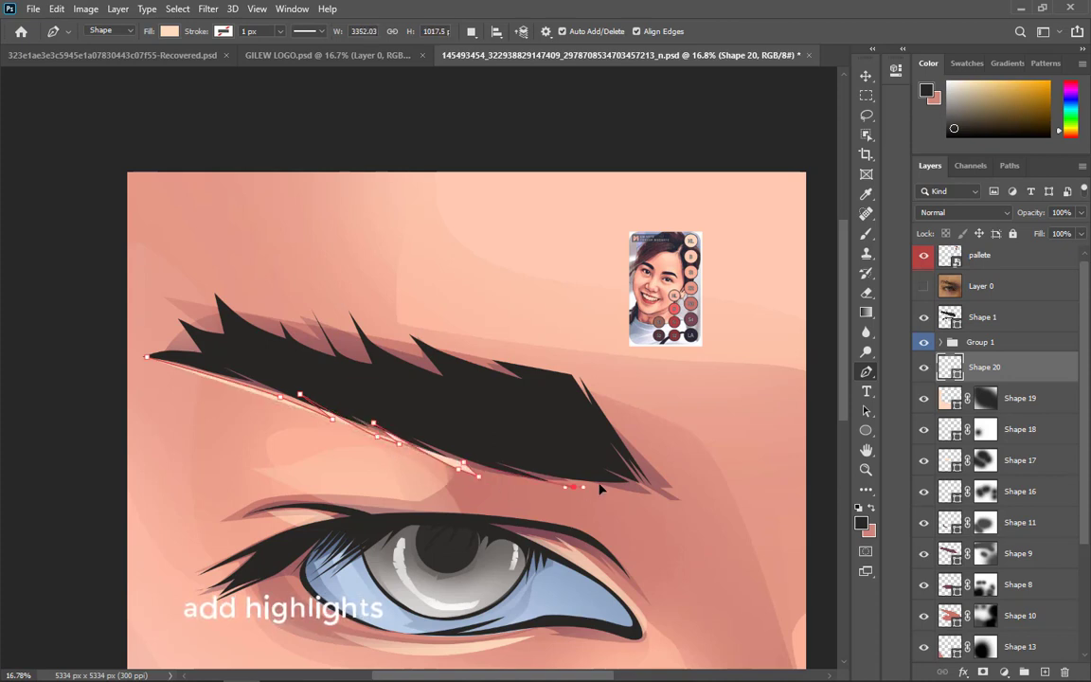
- Extend the under-brow highlight to the brow's inner end and close it behind the eyebrow, about 4096 by 1095 px overall
{"action": "mouse_move", "coordinate": [546, 493]}
{"action": "left_mouse_down"}
{"action": "mouse_move", "coordinate": [576, 499]}
{"action": "mouse_move", "coordinate": [563, 491]}
{"action": "left_mouse_up"}
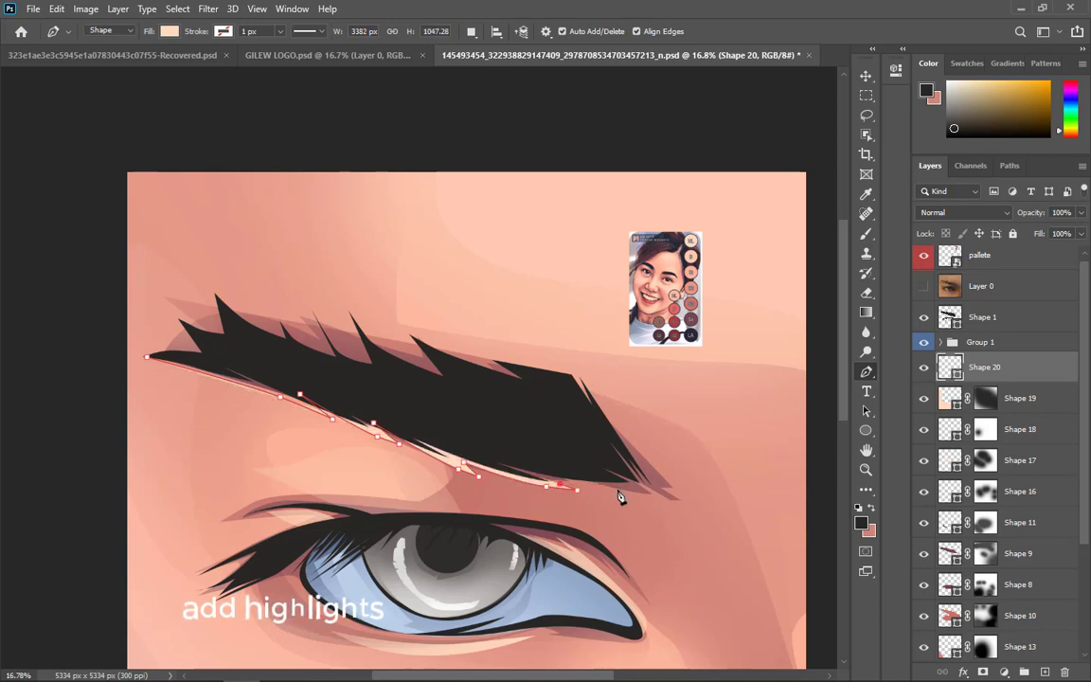
{"action": "left_click_drag", "start_coordinate": [648, 492], "coordinate": [636, 494]}
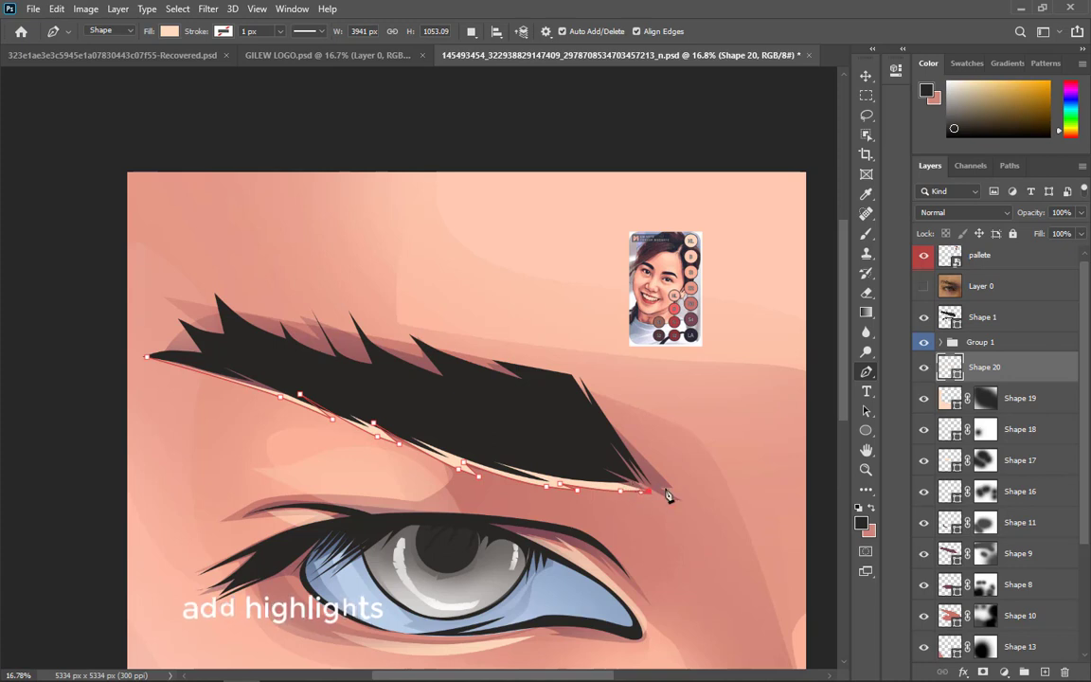
{"action": "left_click_drag", "start_coordinate": [566, 442], "coordinate": [534, 428]}
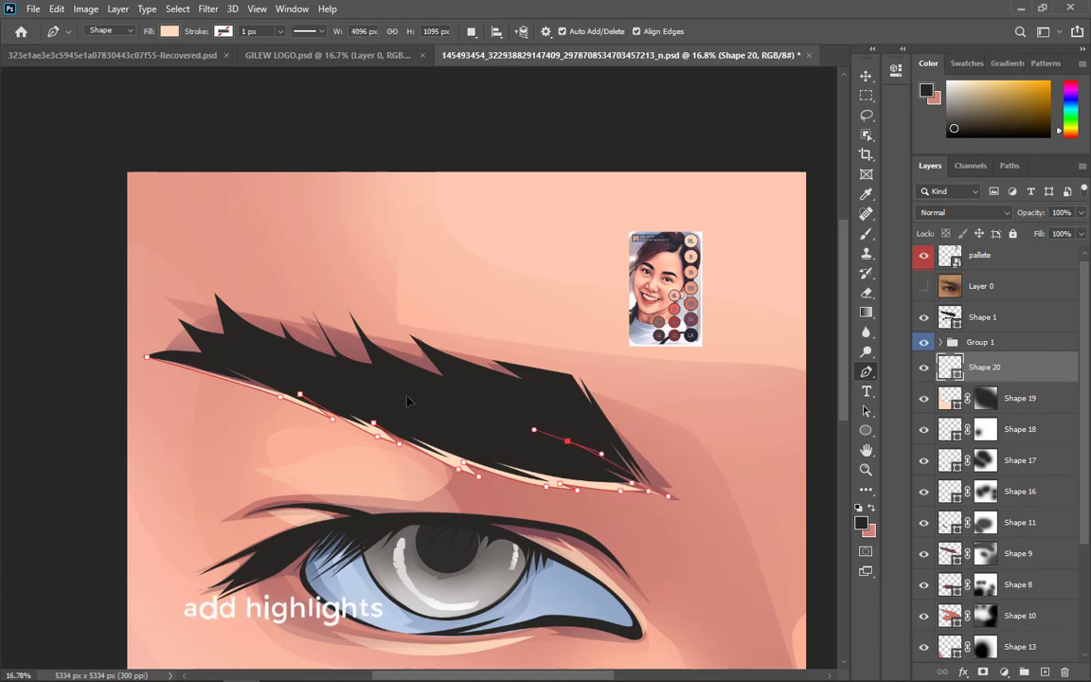
{"action": "left_click_drag", "start_coordinate": [216, 344], "coordinate": [201, 345]}
{"action": "key", "text": "ctrl+z"}
{"action": "left_click", "coordinate": [213, 357]}
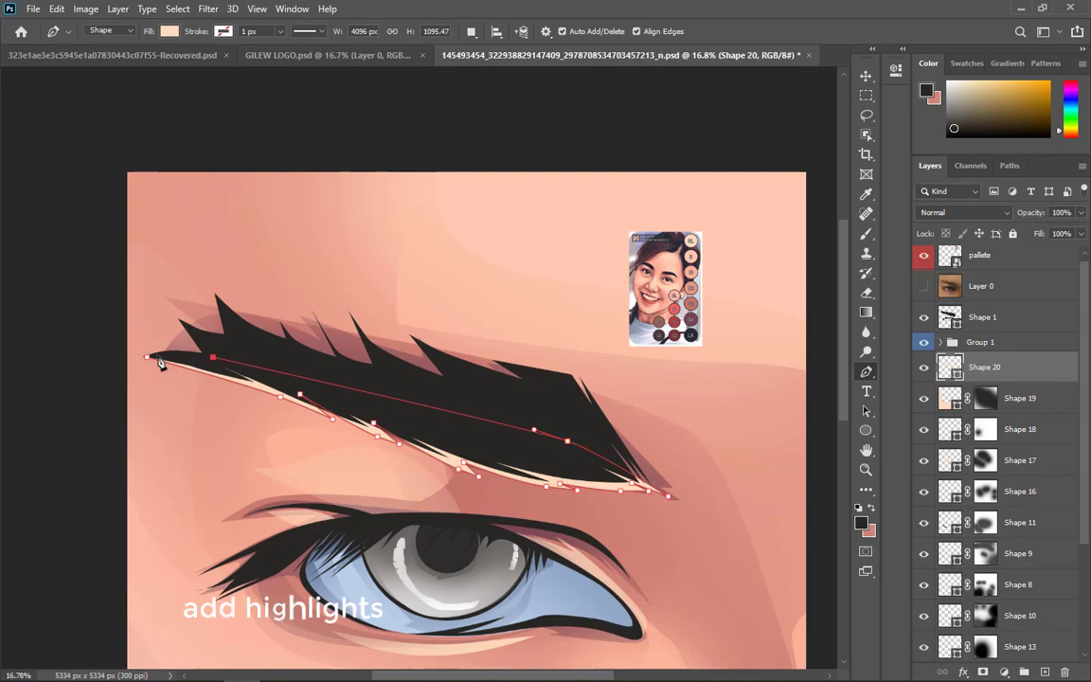
{"action": "left_click", "coordinate": [148, 359]}
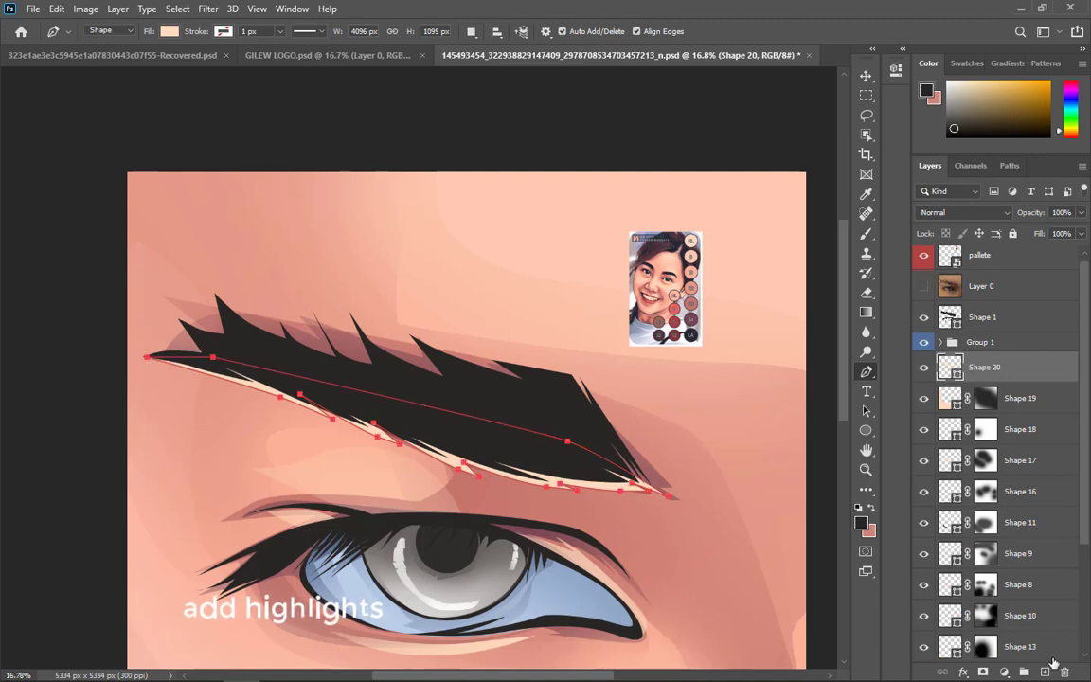
- Add a layer mask to Shape 20 and fade parts of the under-brow highlight with a 4600 px soft brush
{"action": "left_click", "coordinate": [983, 671]}
{"action": "key", "text": "b"}
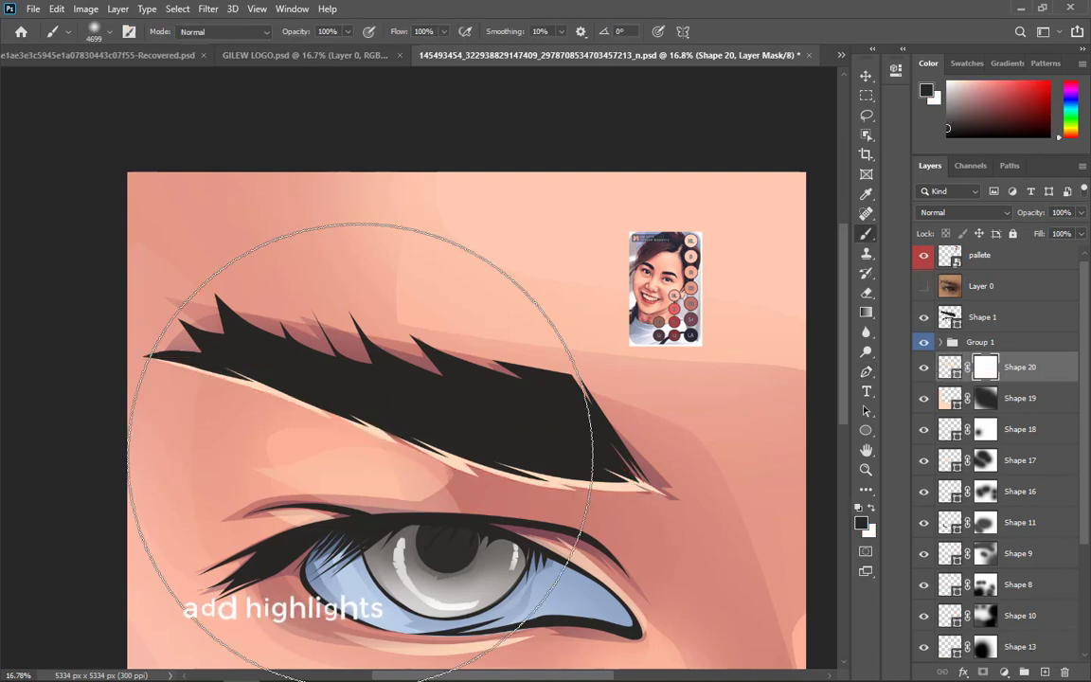
{"action": "scroll", "coordinate": [357, 459], "scroll_direction": "down", "scroll_amount": 1}
{"action": "scroll", "coordinate": [239, 499], "scroll_direction": "down", "scroll_amount": 3}
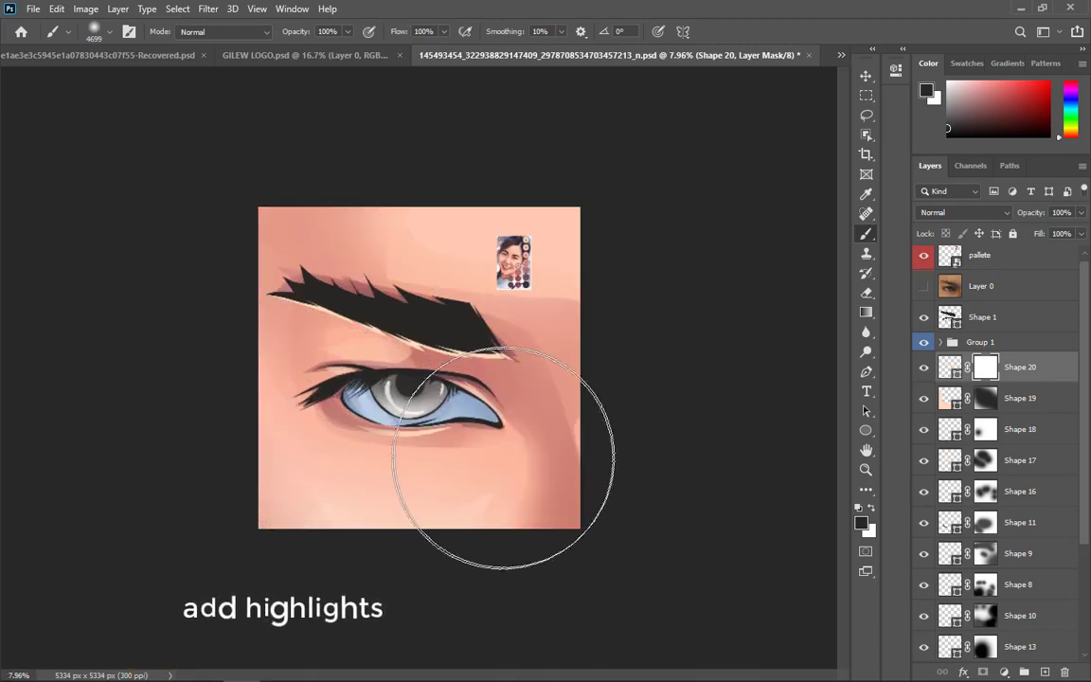
{"action": "key", "text": "["}
{"action": "left_click_drag", "start_coordinate": [327, 447], "coordinate": [348, 426]}
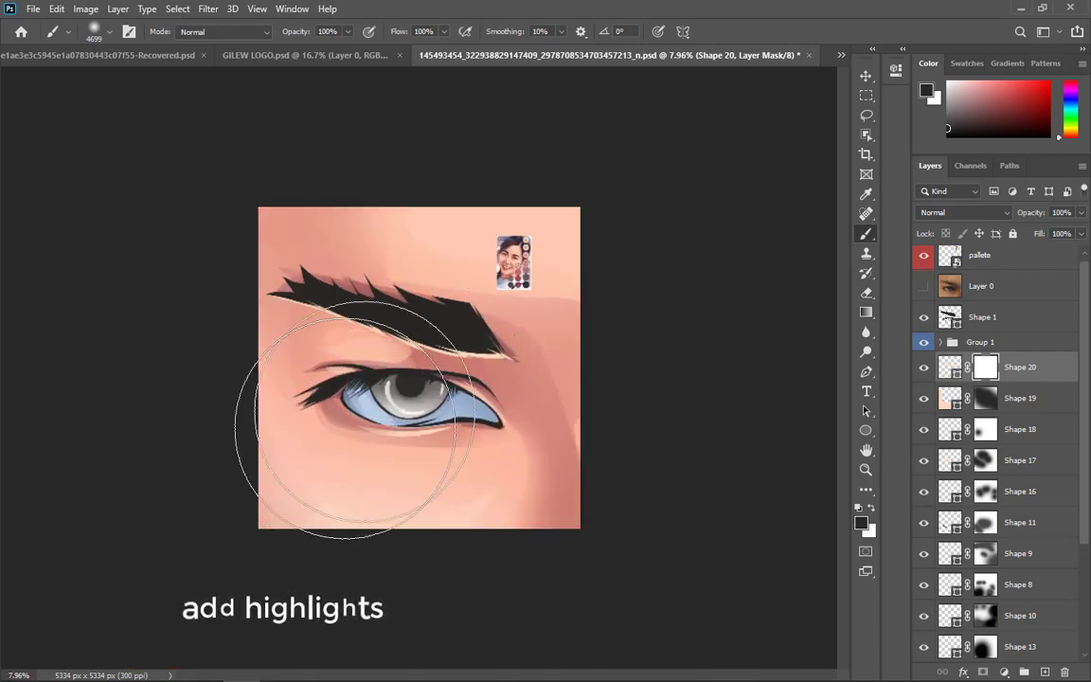
{"action": "scroll", "coordinate": [400, 426], "scroll_direction": "up", "scroll_amount": 3}
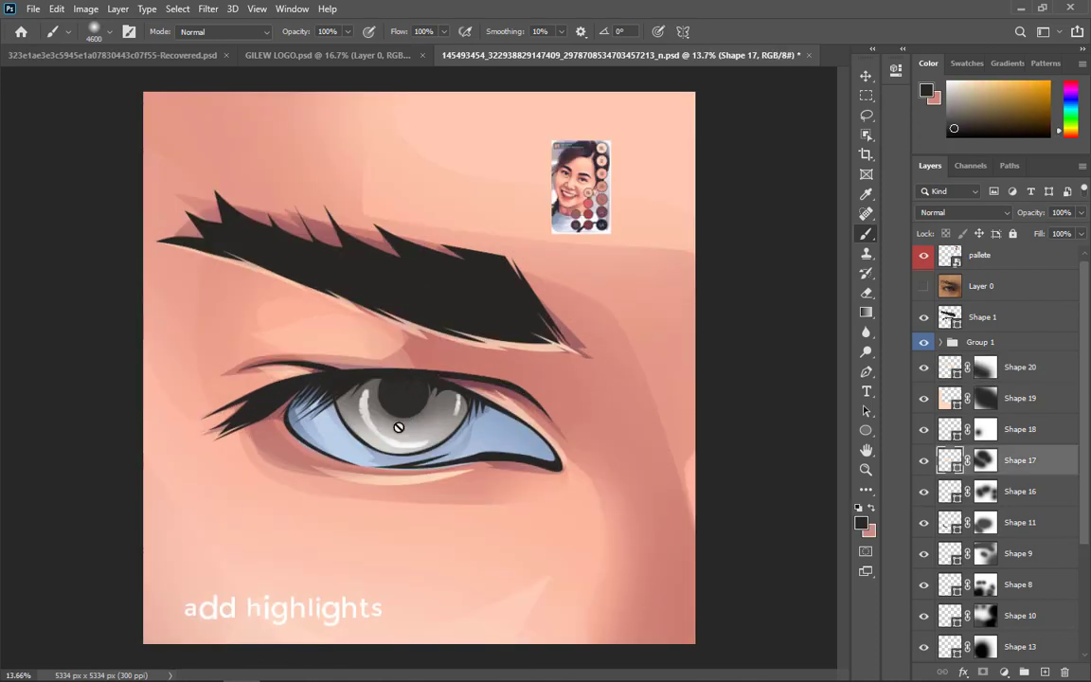
- Select the layer mask of the under-brow highlight (Shape 20), size the soft brush to 2770 px, and save the document
{"action": "key", "text": "["}
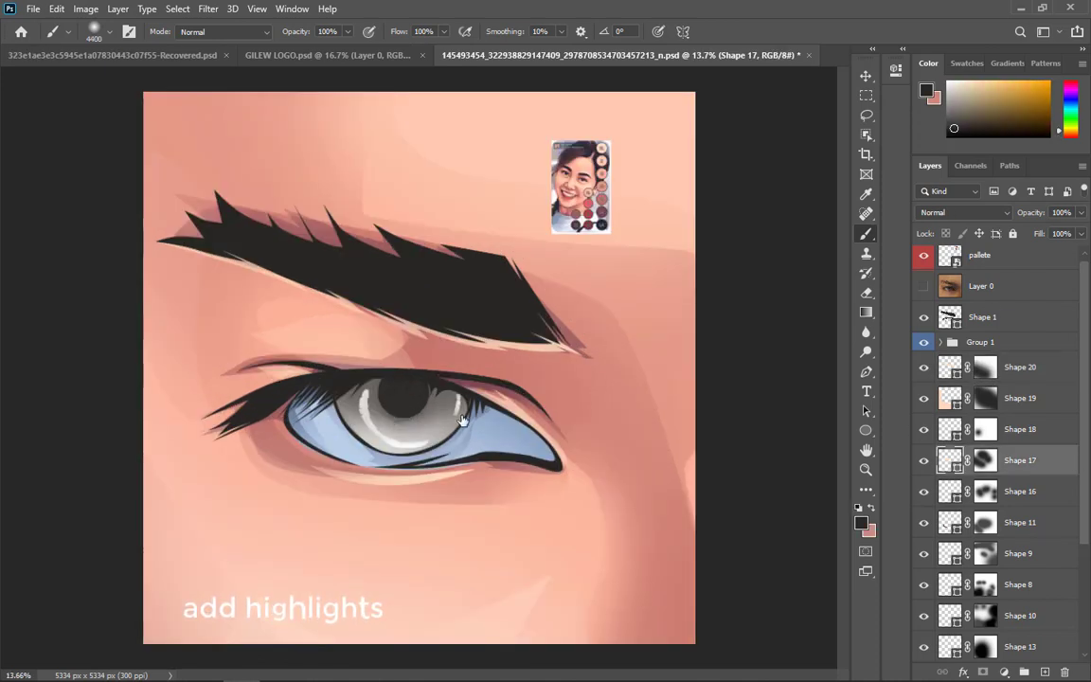
{"action": "scroll", "coordinate": [469, 407], "scroll_direction": "down", "scroll_amount": 1}
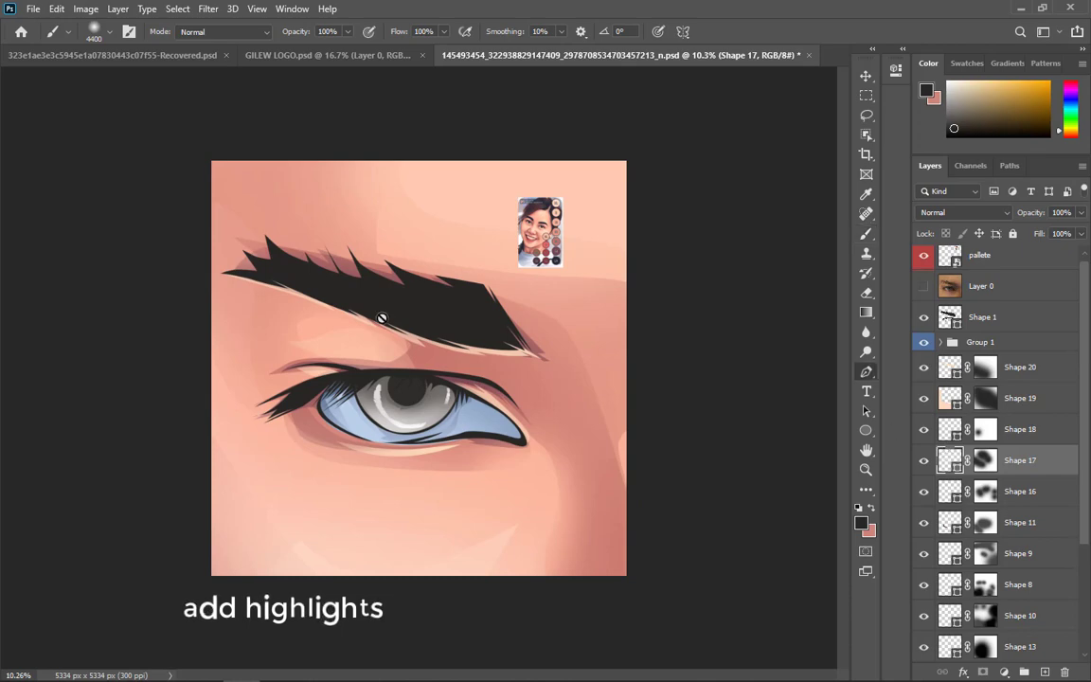
{"action": "key", "text": "p"}
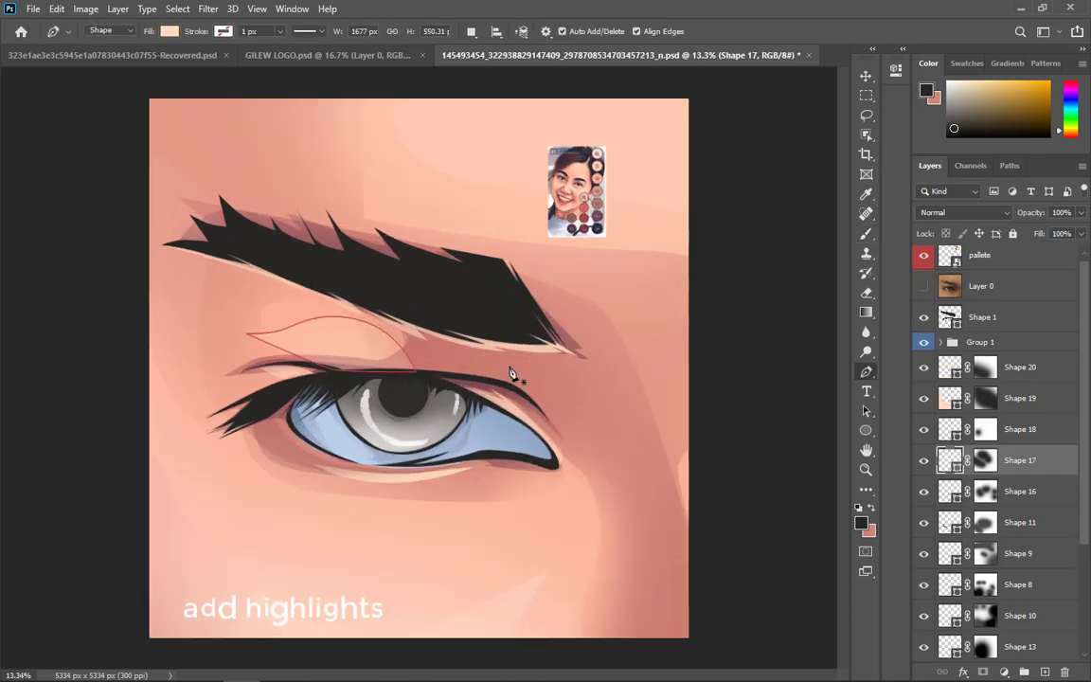
{"action": "scroll", "coordinate": [512, 372], "scroll_direction": "up", "scroll_amount": 5}
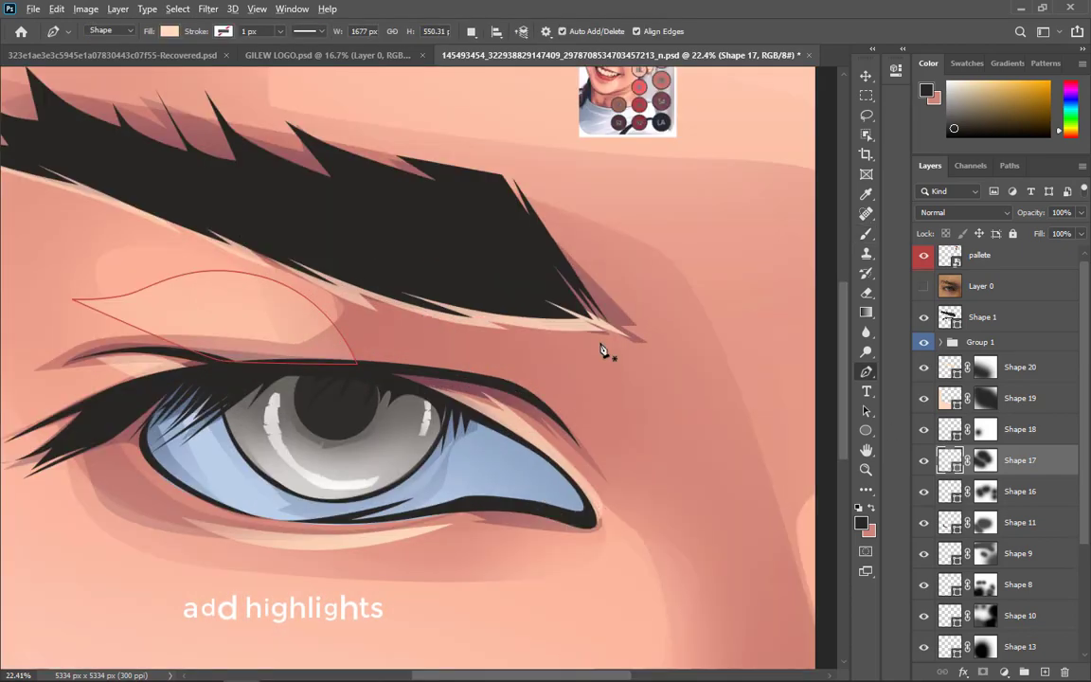
{"action": "key", "text": "v"}
{"action": "scroll", "coordinate": [502, 323], "scroll_direction": "up", "scroll_amount": 1}
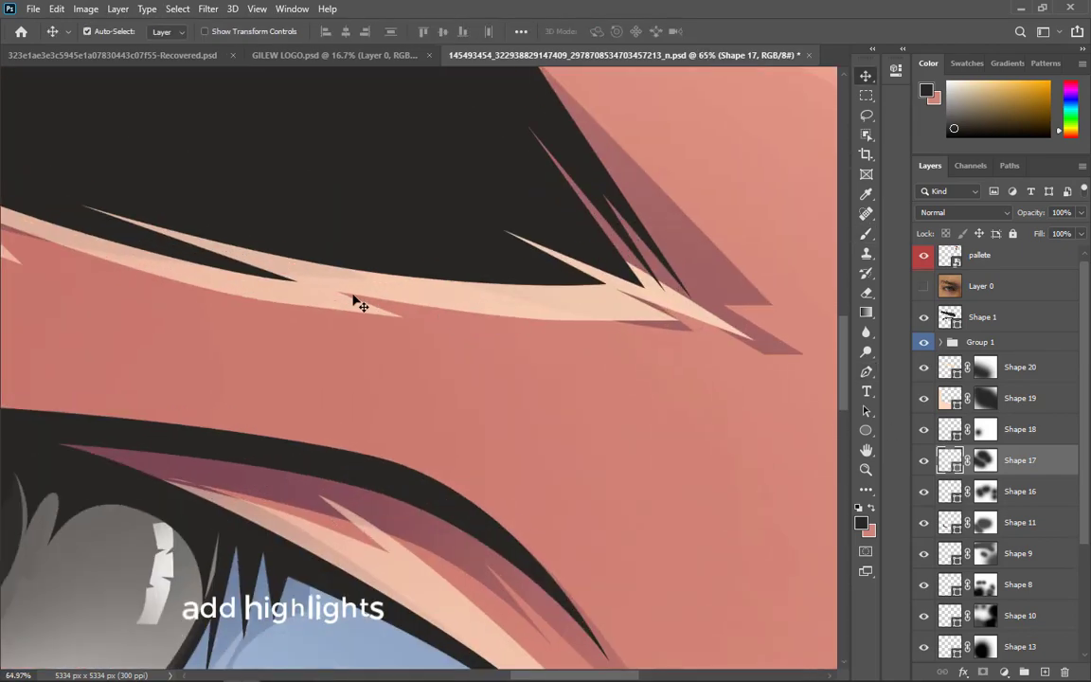
{"action": "left_click", "coordinate": [333, 303]}
{"action": "key", "text": "p"}
{"action": "key", "text": "ctrl+0"}
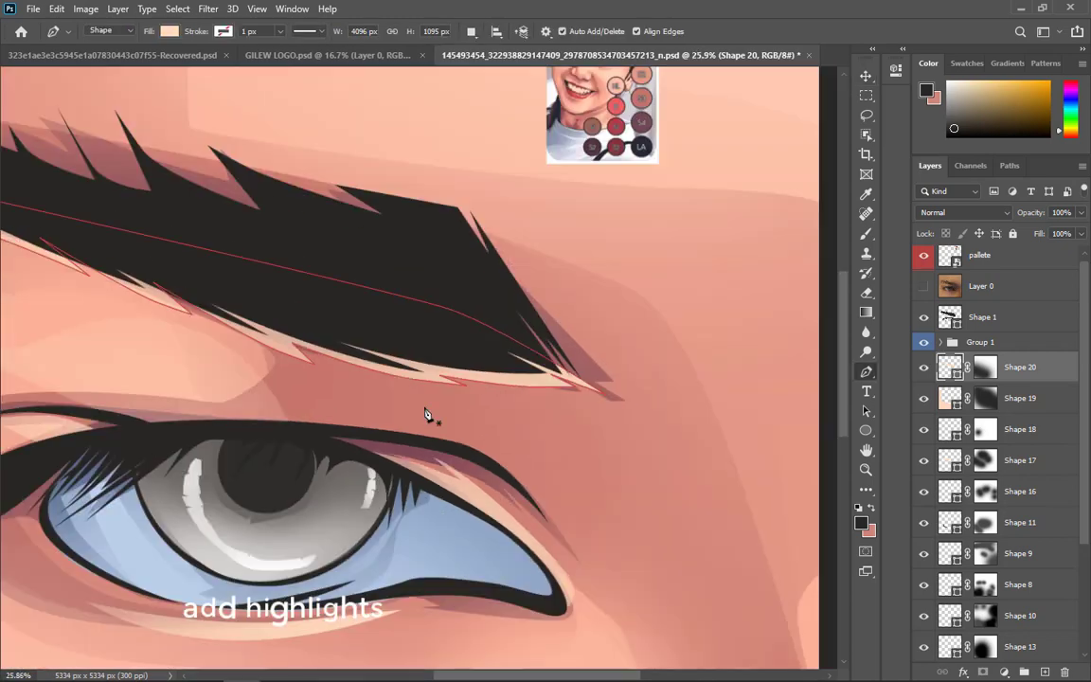
{"action": "left_click", "coordinate": [986, 372]}
{"action": "key", "text": "b"}
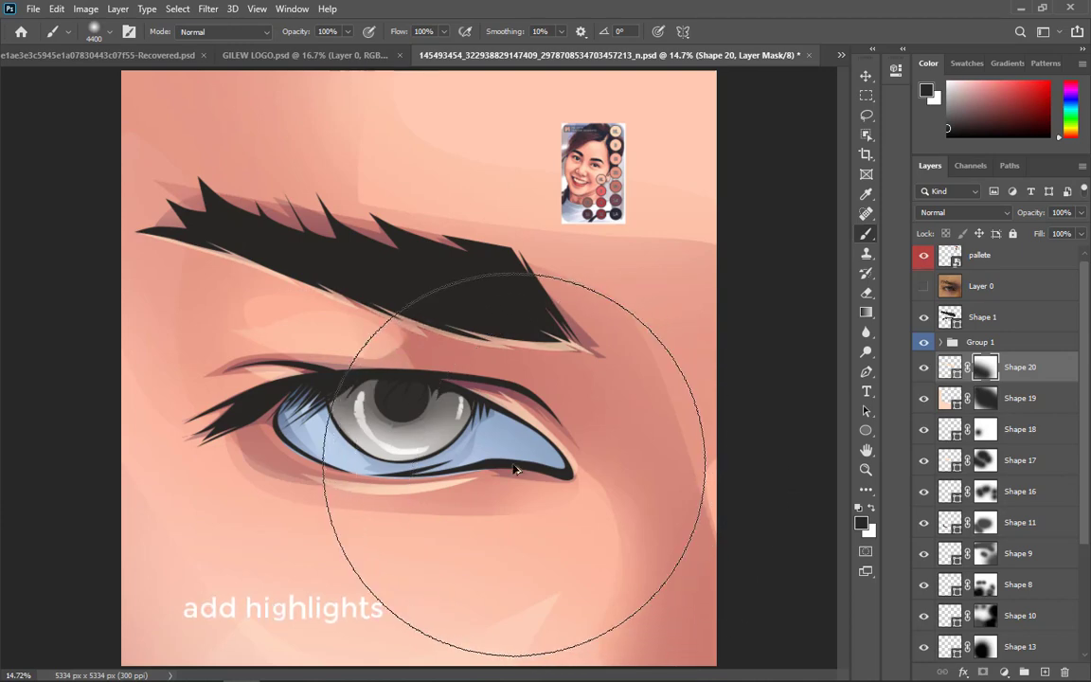
{"action": "left_click_drag", "start_coordinate": [540, 463], "coordinate": [448, 459]}
{"action": "scroll", "coordinate": [553, 457], "scroll_direction": "down", "scroll_amount": 8}
{"action": "key", "text": "ctrl+s"}
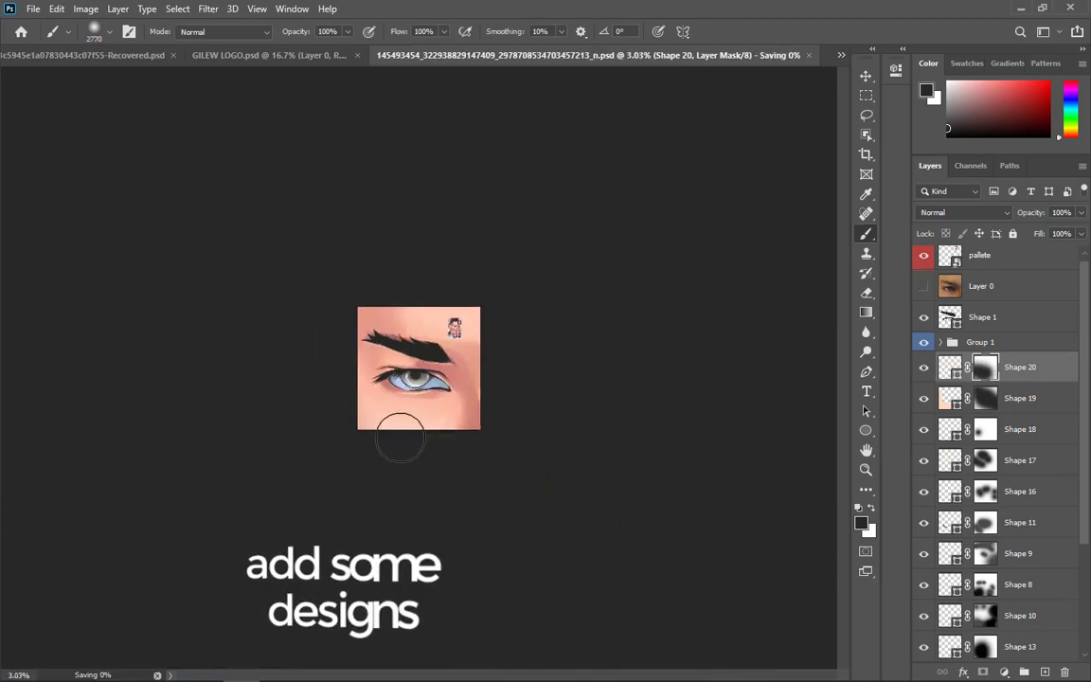
- Add a bright turquoise Outer Glow to the white iris highlight layer, Shape 4
{"action": "scroll", "coordinate": [398, 429], "scroll_direction": "up", "scroll_amount": 15}
{"action": "key", "text": "v"}
{"action": "left_click", "coordinate": [385, 311]}
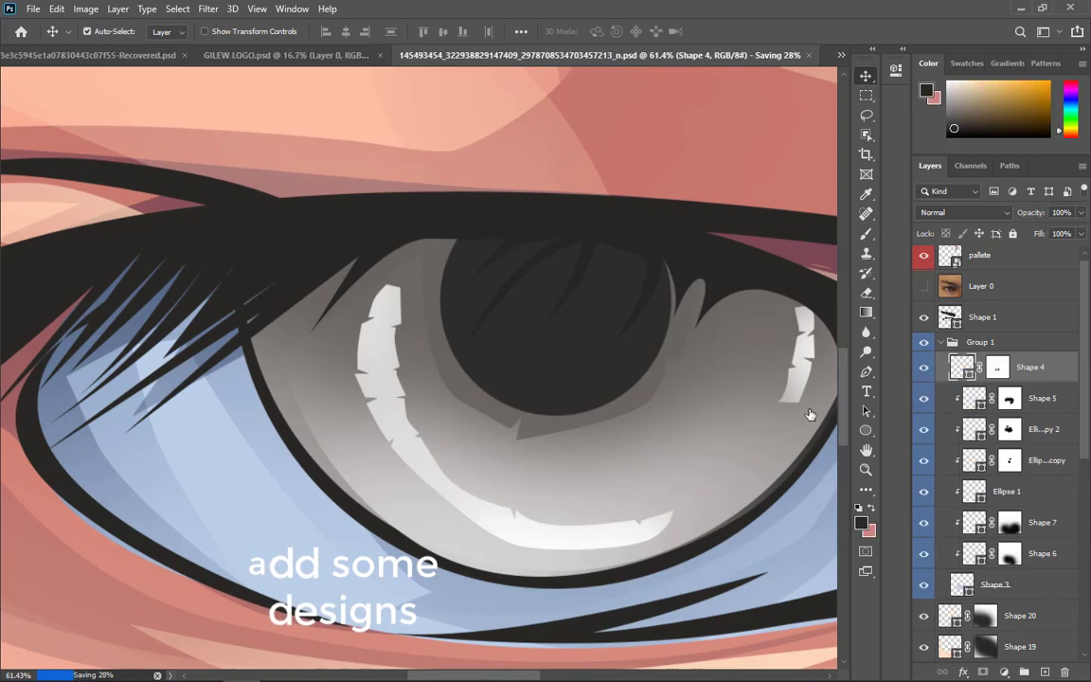
{"action": "double_click", "coordinate": [963, 367]}
{"action": "left_click", "coordinate": [1074, 367]}
{"action": "right_click", "coordinate": [977, 368]}
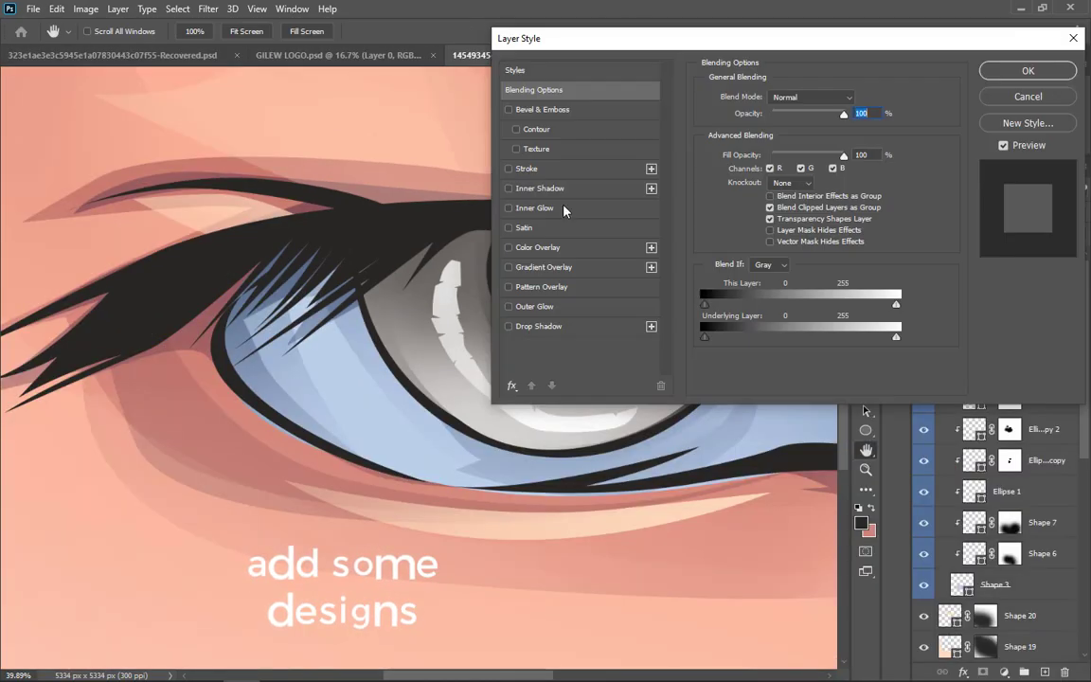
{"action": "left_click", "coordinate": [561, 311]}
{"action": "left_click", "coordinate": [741, 150]}
{"action": "left_click", "coordinate": [885, 507]}
{"action": "left_click", "coordinate": [881, 404]}
{"action": "left_click", "coordinate": [1032, 397]}
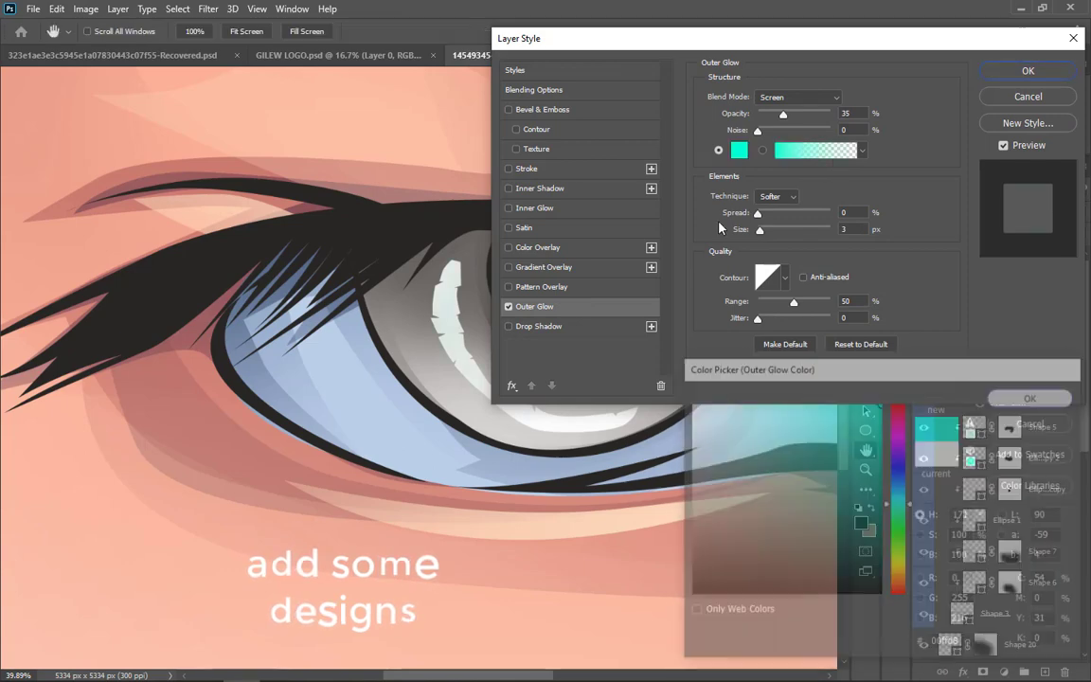
- Set Shape 4's Outer Glow size to 221 px, spread to 19% and range to 19%, apply it, and save the document
{"action": "left_click_drag", "start_coordinate": [761, 231], "coordinate": [832, 235]}
{"action": "left_click_drag", "start_coordinate": [757, 213], "coordinate": [772, 217]}
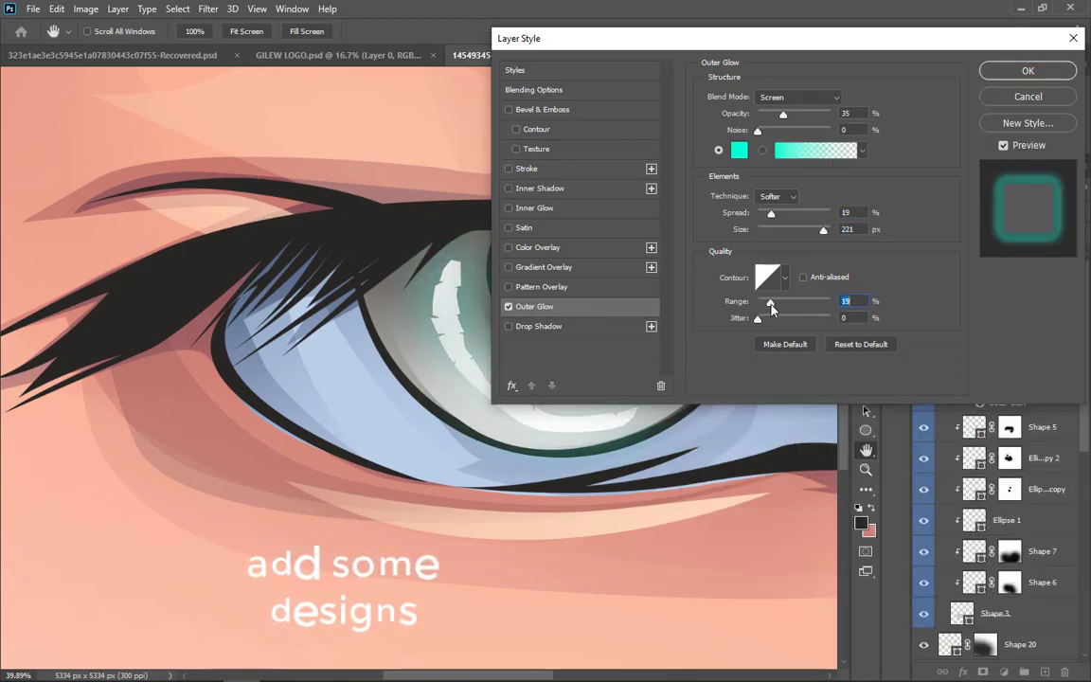
{"action": "left_click", "coordinate": [1027, 71]}
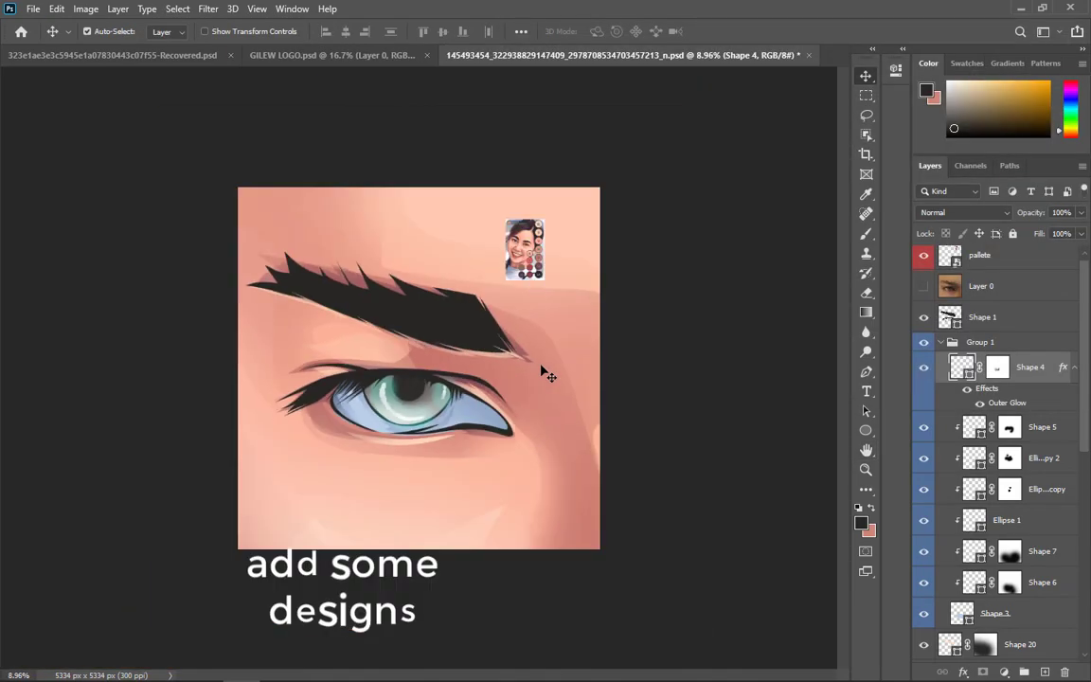
{"action": "key", "text": "ctrl+s"}
- Examine the iris glow, eyebrow and overall illustration both from a distance and close up
{"action": "scroll", "coordinate": [473, 397], "scroll_direction": "down", "scroll_amount": 3}
{"action": "scroll", "coordinate": [448, 414], "scroll_direction": "up", "scroll_amount": 5}
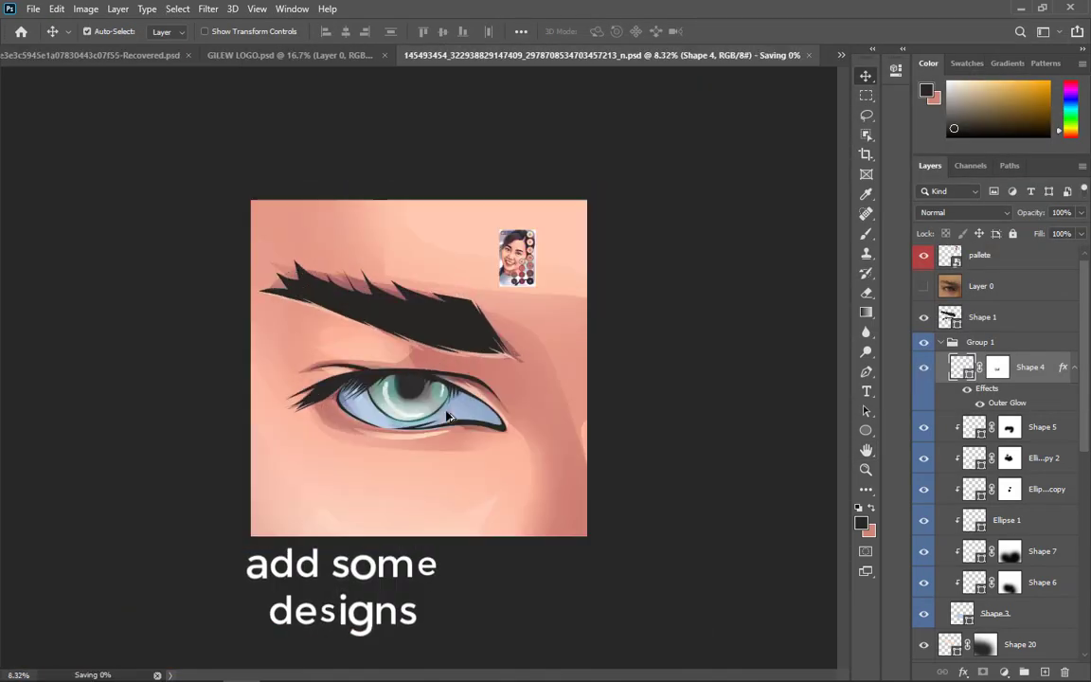
{"action": "scroll", "coordinate": [421, 450], "scroll_direction": "down", "scroll_amount": 1}
{"action": "scroll", "coordinate": [416, 452], "scroll_direction": "up", "scroll_amount": 3}
{"action": "scroll", "coordinate": [284, 479], "scroll_direction": "down", "scroll_amount": 3}
{"action": "scroll", "coordinate": [335, 545], "scroll_direction": "up", "scroll_amount": 4}
{"action": "left_click_drag", "start_coordinate": [530, 114], "coordinate": [438, 463]}
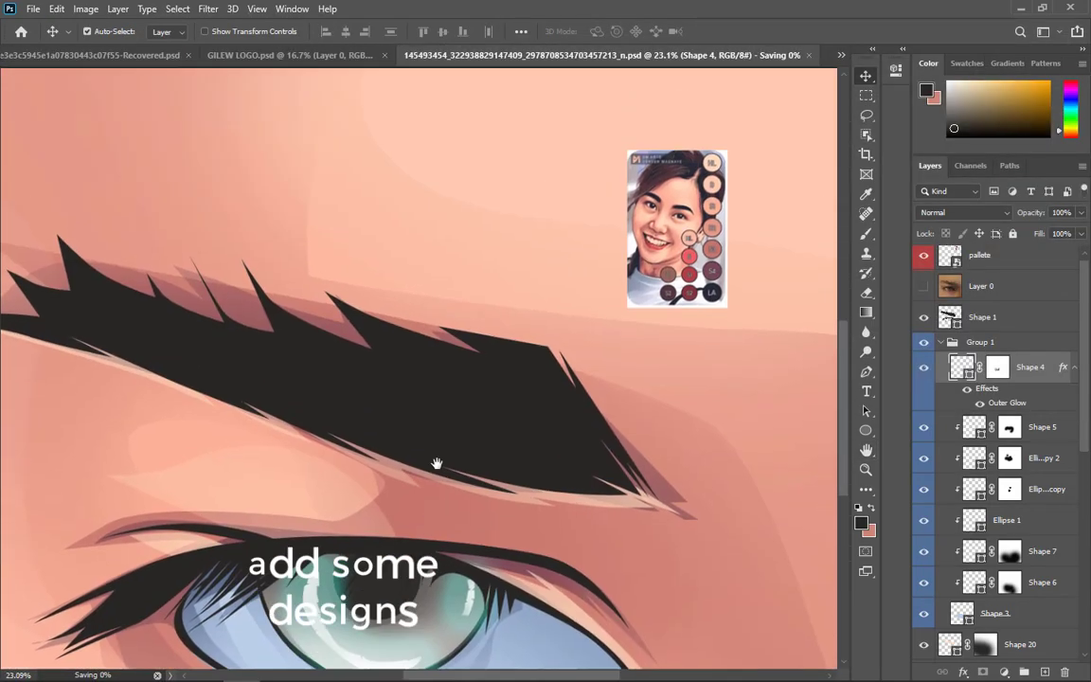
{"action": "scroll", "coordinate": [434, 393], "scroll_direction": "down", "scroll_amount": 10}
{"action": "key", "text": "p"}
{"action": "scroll", "coordinate": [504, 409], "scroll_direction": "up", "scroll_amount": 3}
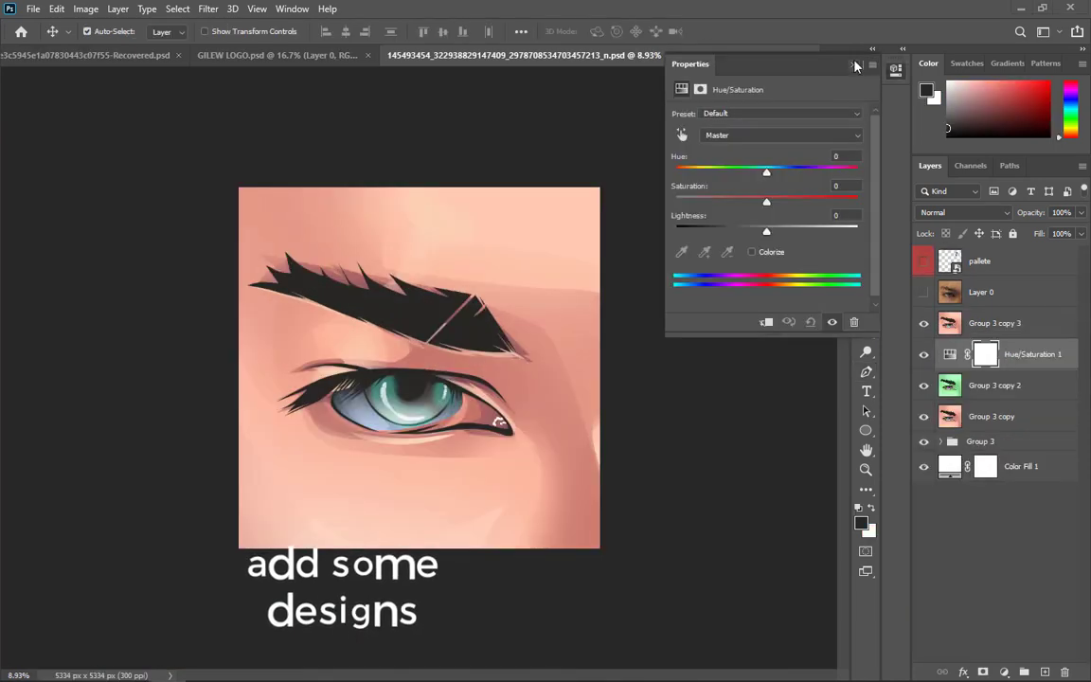
- Delete the Hue/Saturation adjustment, try channel-limited blending on the green Group 3 copy 2, and delete that layer too
{"action": "left_click", "coordinate": [855, 65]}
{"action": "key", "text": "Delete"}
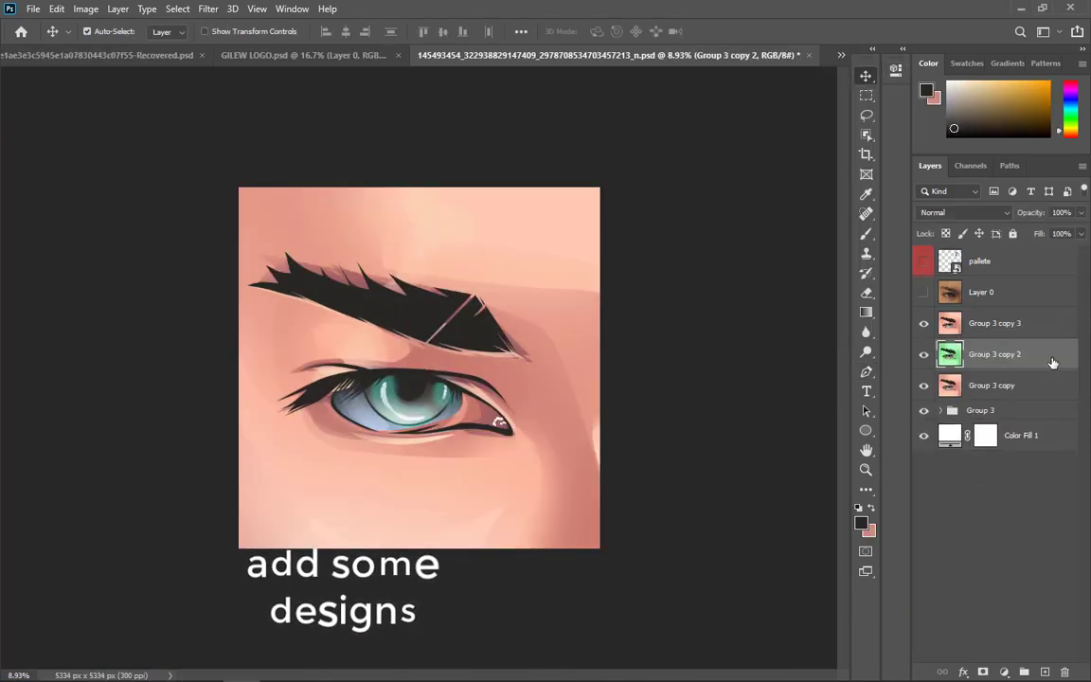
{"action": "right_click", "coordinate": [1052, 363]}
{"action": "left_click", "coordinate": [848, 52]}
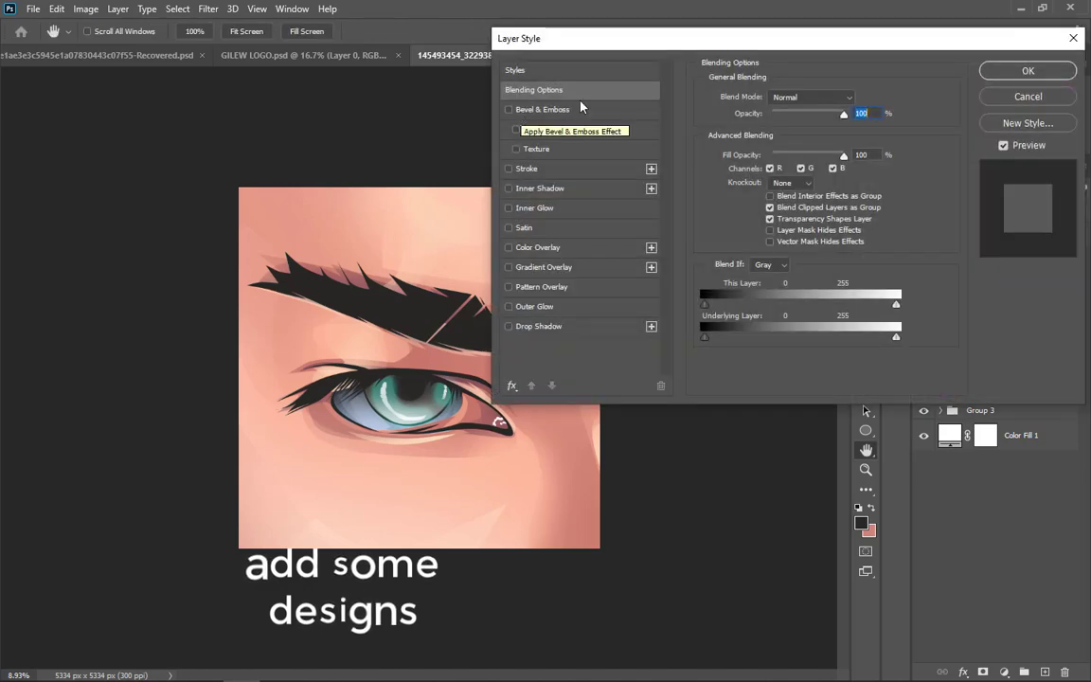
{"action": "left_click", "coordinate": [1028, 70]}
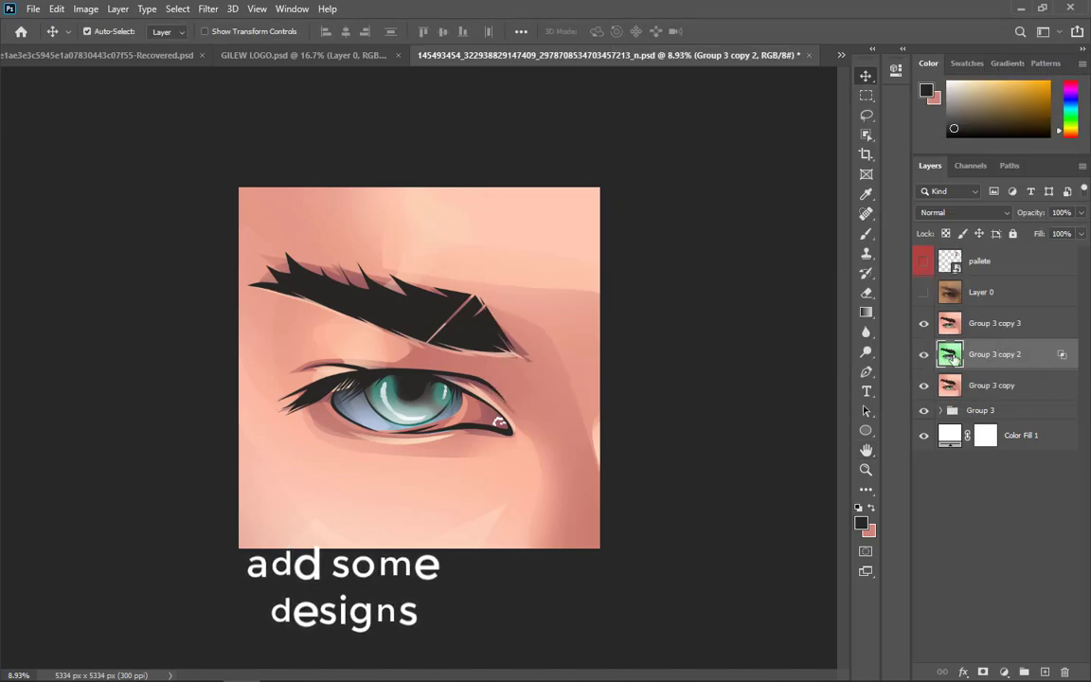
{"action": "key", "text": "Delete"}
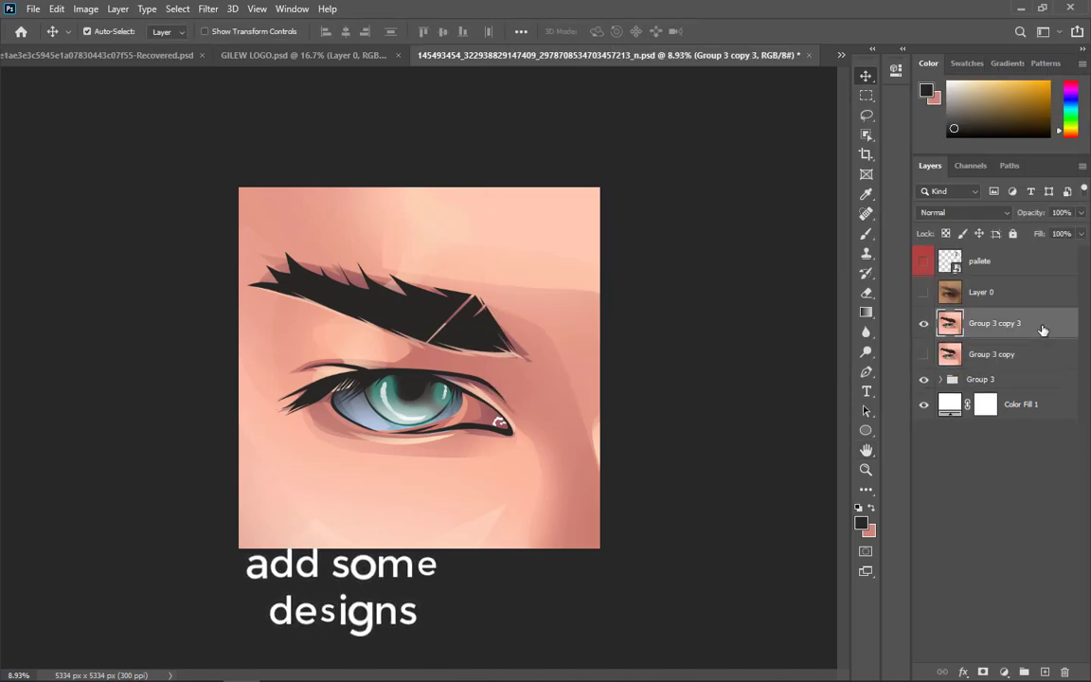
- Try turning off the green channel in Group 3 copy 3's blending options, and delete it together with Group 3 copy
{"action": "right_click", "coordinate": [1042, 324]}
{"action": "left_click", "coordinate": [847, 52]}
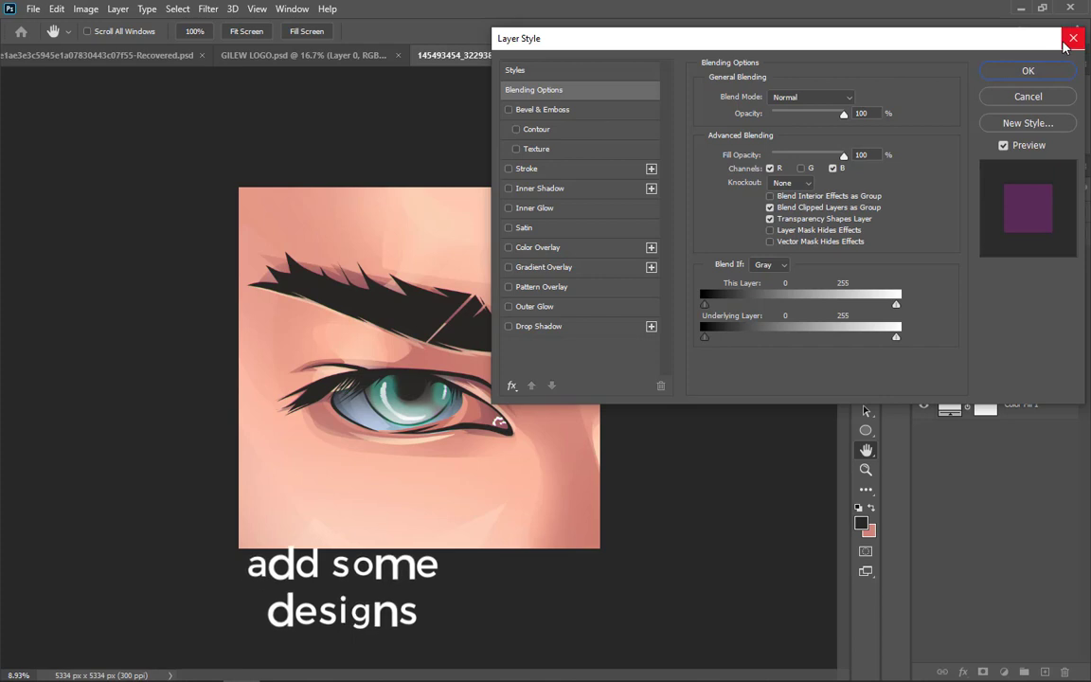
{"action": "left_click", "coordinate": [1057, 70]}
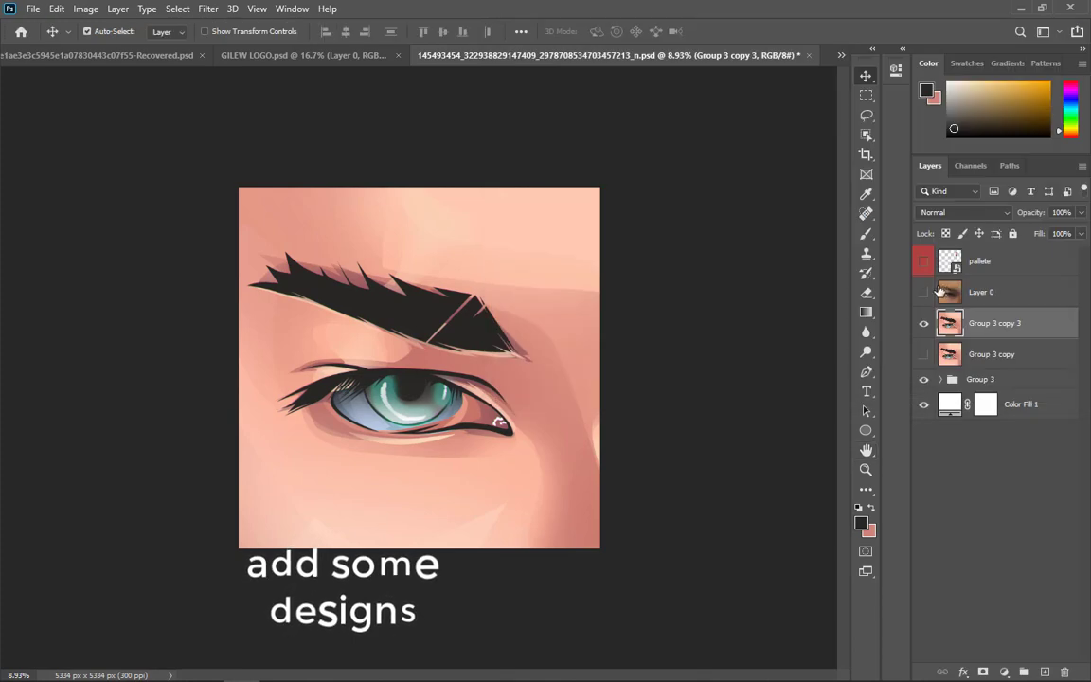
{"action": "key", "text": "Delete"}
{"action": "key", "text": "Delete"}
- Move the Shape 1 line art out of Group 3 to just above the group, and duplicate it
{"action": "left_click", "coordinate": [939, 318]}
{"action": "left_click_drag", "start_coordinate": [994, 342], "coordinate": [986, 384]}
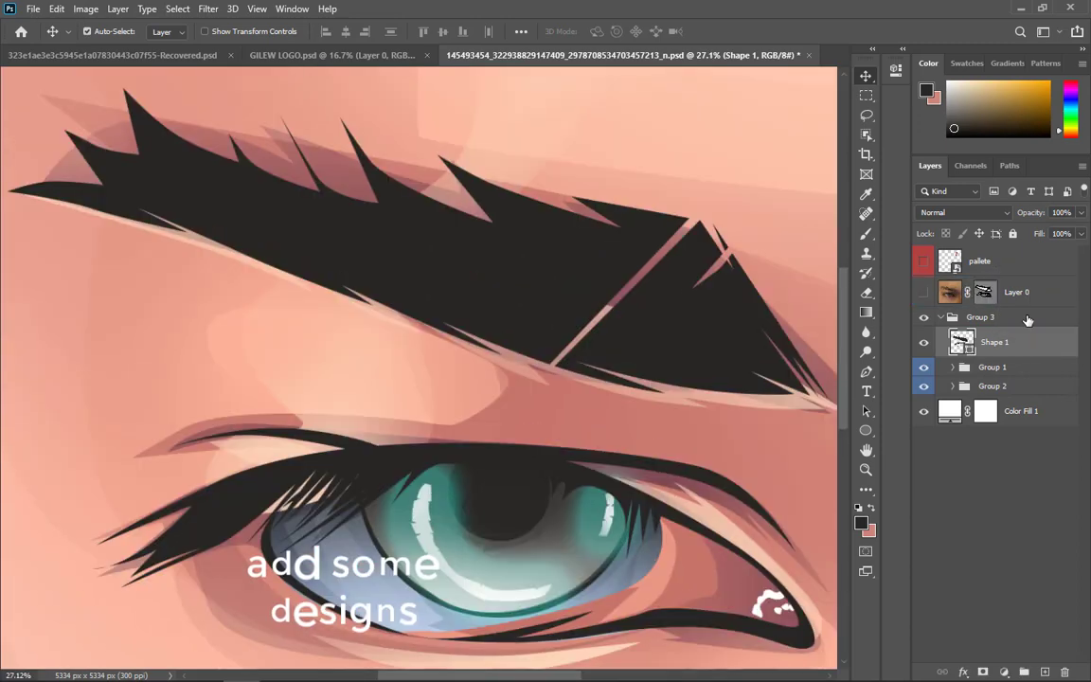
{"action": "left_click_drag", "start_coordinate": [1010, 335], "coordinate": [1017, 306]}
{"action": "left_click", "coordinate": [940, 348]}
{"action": "right_click", "coordinate": [1019, 319]}
{"action": "left_click", "coordinate": [786, 120]}
{"action": "key", "text": "Return"}
{"action": "scroll", "coordinate": [608, 195], "scroll_direction": "down", "scroll_amount": 5}
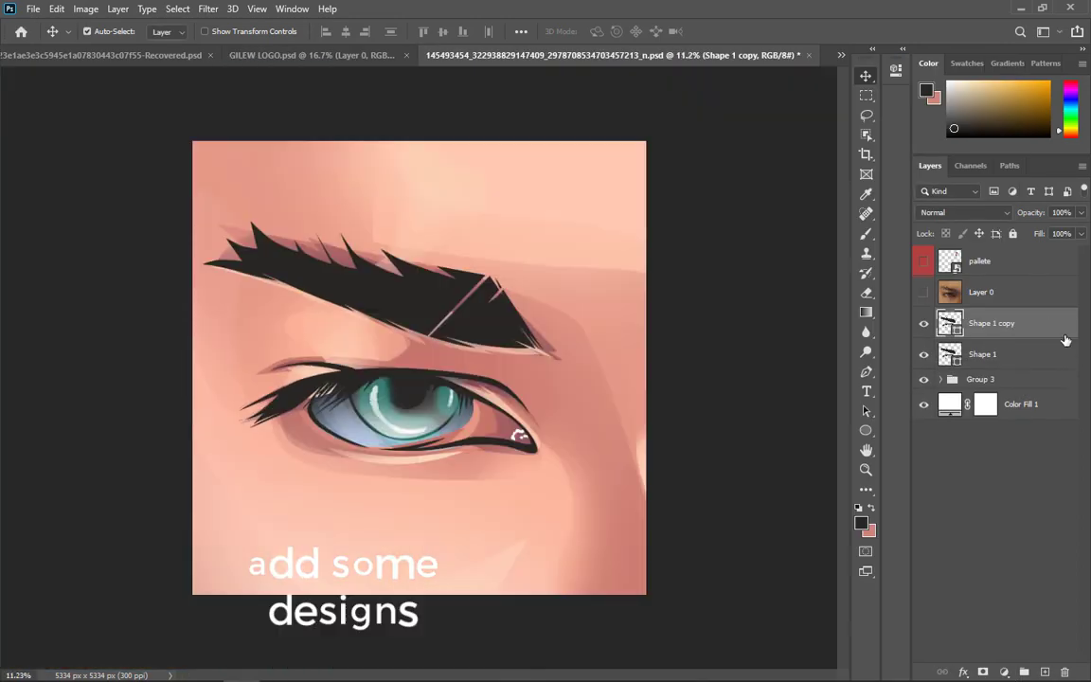
- Turn off the green channel in Shape 1 copy's advanced blending options, keeping red and blue enabled
{"action": "right_click", "coordinate": [1019, 323]}
{"action": "left_click", "coordinate": [781, 69]}
{"action": "left_click", "coordinate": [801, 169]}
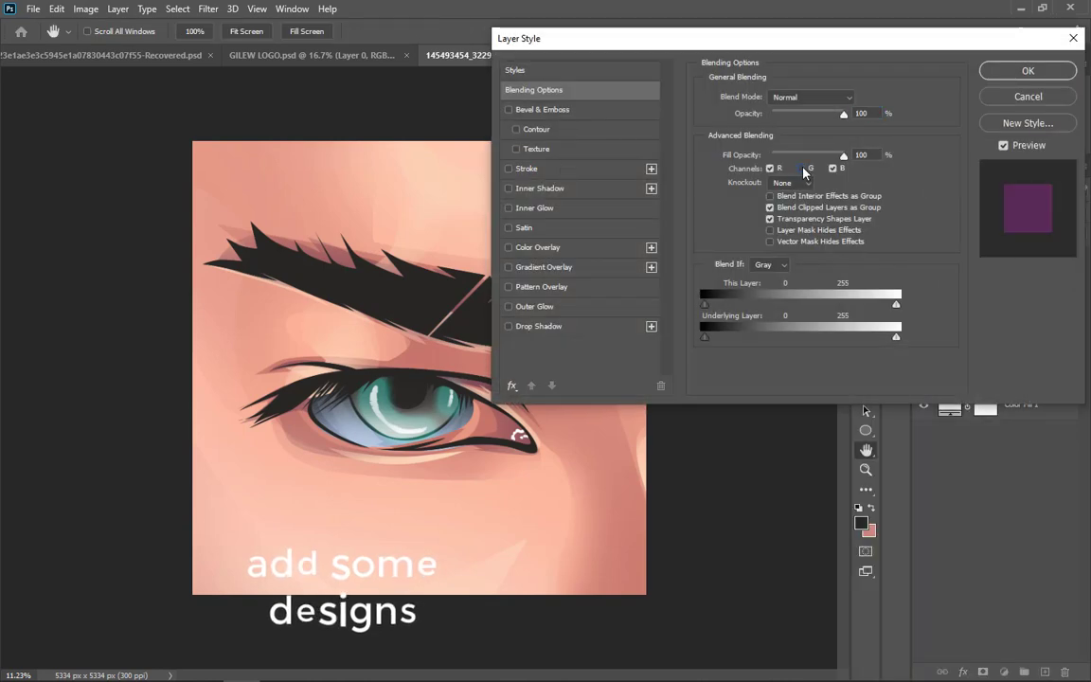
{"action": "key", "text": "Return"}
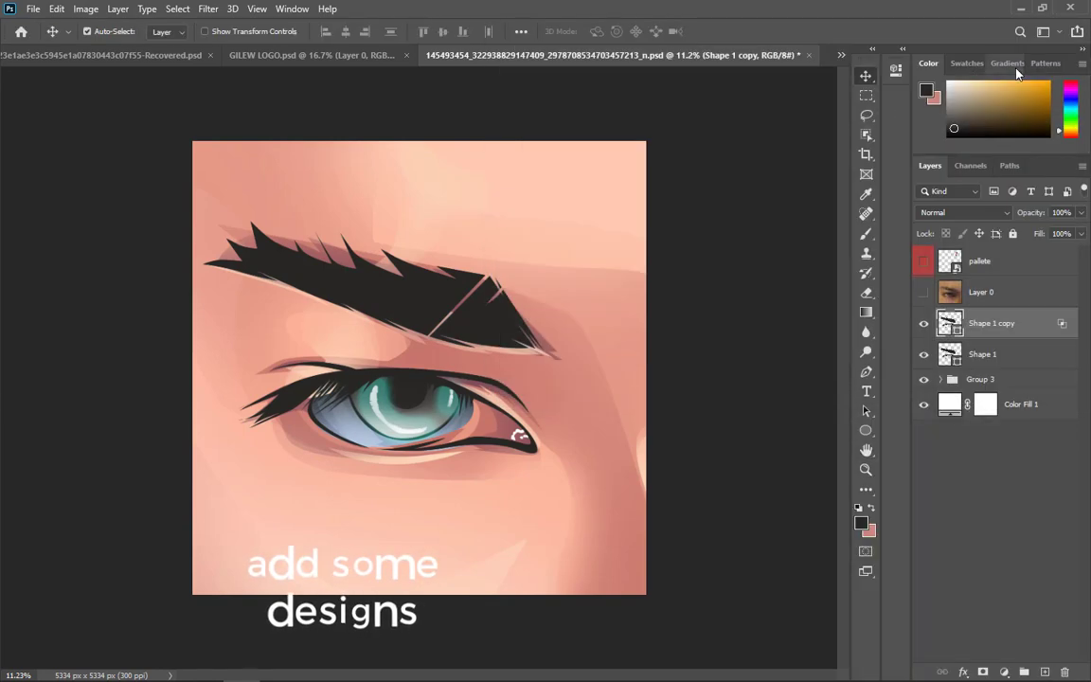
- Transform Shape 1 copy to shift it slightly right of the original line art, creating an offset color fringe
{"action": "key", "text": "ctrl+t"}
{"action": "left_click_drag", "start_coordinate": [447, 328], "coordinate": [461, 325]}
{"action": "key", "text": "Return"}
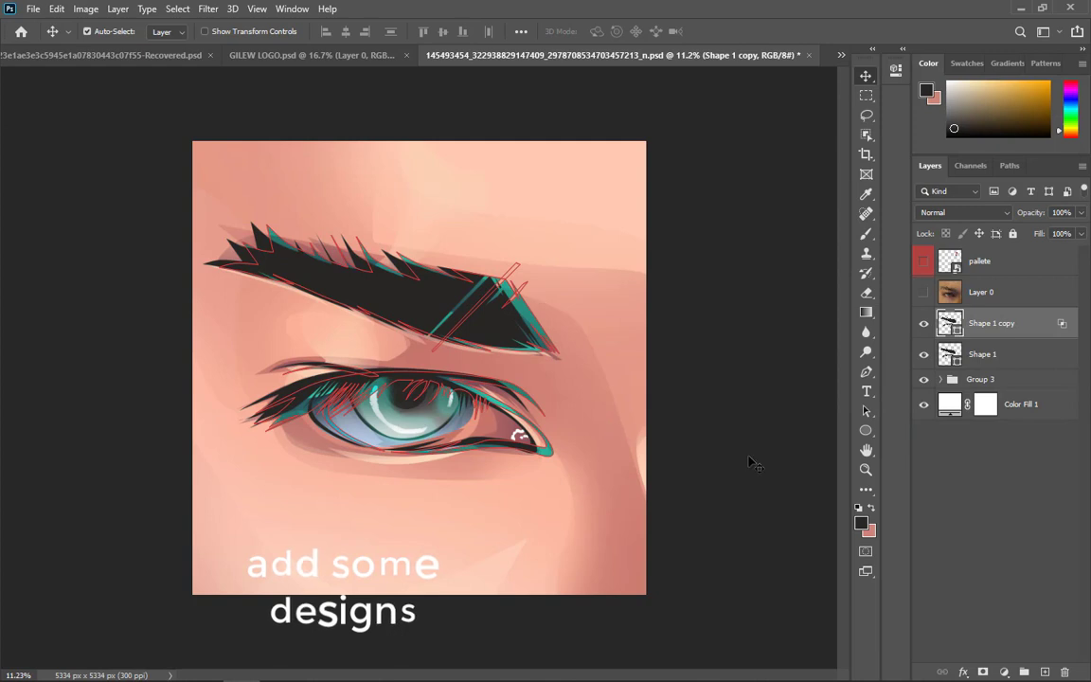
{"action": "left_click", "coordinate": [753, 463]}
{"action": "scroll", "coordinate": [523, 382], "scroll_direction": "down", "scroll_amount": 2}
{"action": "scroll", "coordinate": [522, 379], "scroll_direction": "up", "scroll_amount": 3}
{"action": "left_click", "coordinate": [1009, 332]}
{"action": "key", "text": "Return"}
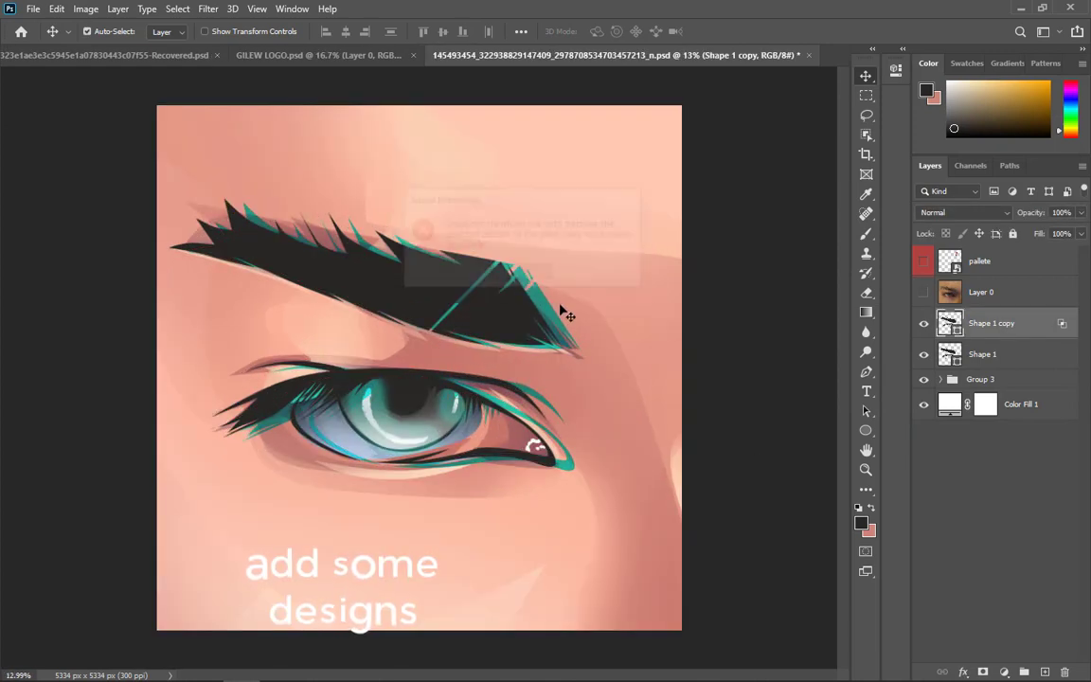
- Nudge Shape 1 copy slightly back to the left, closer to the original line art, to narrow the color fringe
{"action": "key", "text": "ctrl+t"}
{"action": "left_click_drag", "start_coordinate": [561, 326], "coordinate": [551, 328]}
{"action": "left_click", "coordinate": [750, 32]}
{"action": "scroll", "coordinate": [470, 415], "scroll_direction": "down", "scroll_amount": 3}
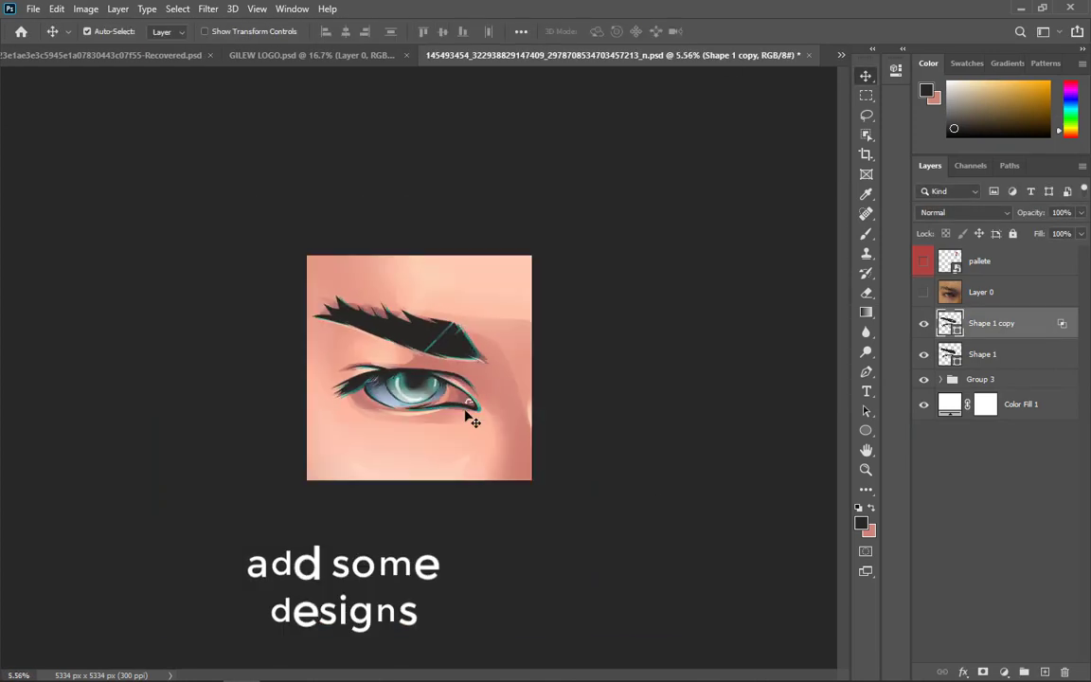
- Duplicate the line art again and limit the new copy's blending to the green channel by disabling red and blue
{"action": "scroll", "coordinate": [470, 414], "scroll_direction": "up", "scroll_amount": 2}
{"action": "right_click", "coordinate": [1027, 360]}
{"action": "left_click", "coordinate": [839, 124]}
{"action": "key", "text": "Return"}
{"action": "right_click", "coordinate": [997, 330]}
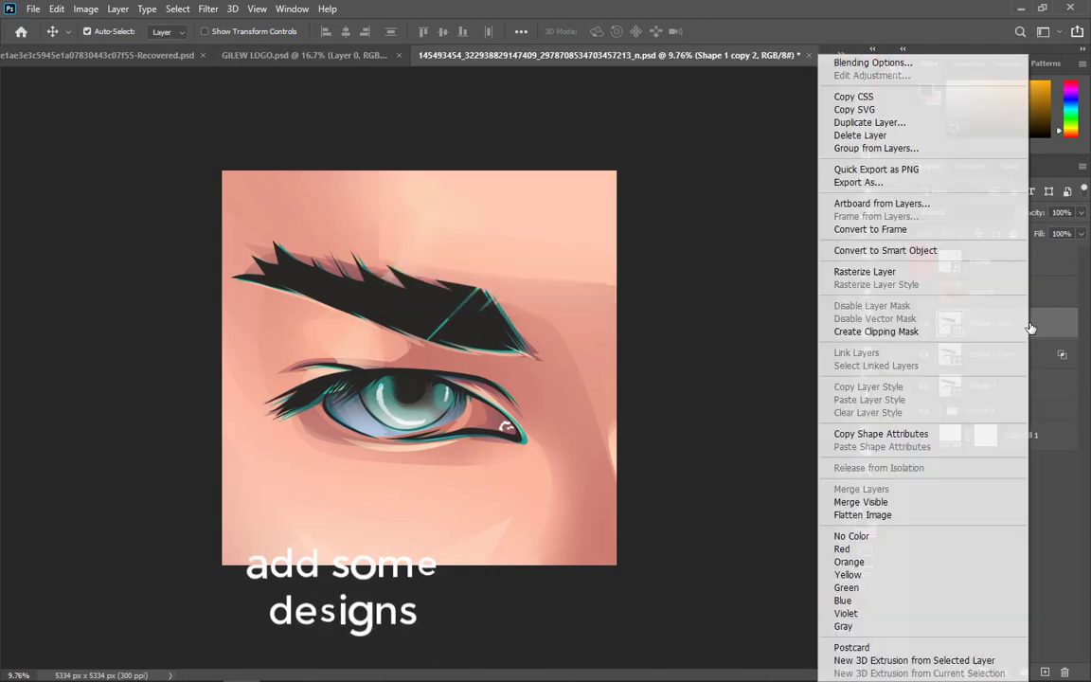
{"action": "left_click", "coordinate": [877, 60]}
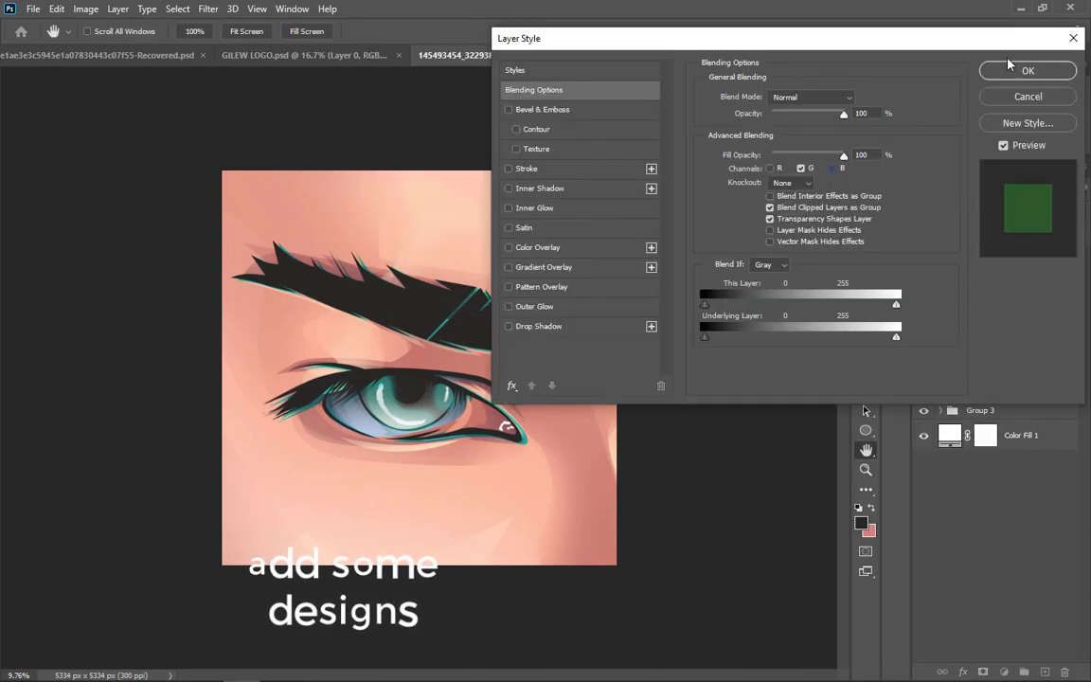
{"action": "left_click", "coordinate": [1028, 70]}
- Offset Shape 1 copy 2 slightly down and right, and stack it beneath Shape 1 copy
{"action": "key", "text": "ctrl+t"}
{"action": "left_click_drag", "start_coordinate": [469, 372], "coordinate": [476, 377]}
{"action": "key", "text": "Return"}
{"action": "scroll", "coordinate": [508, 387], "scroll_direction": "up", "scroll_amount": 5}
{"action": "left_click_drag", "start_coordinate": [1006, 328], "coordinate": [1004, 363]}
{"action": "left_click", "coordinate": [926, 355]}
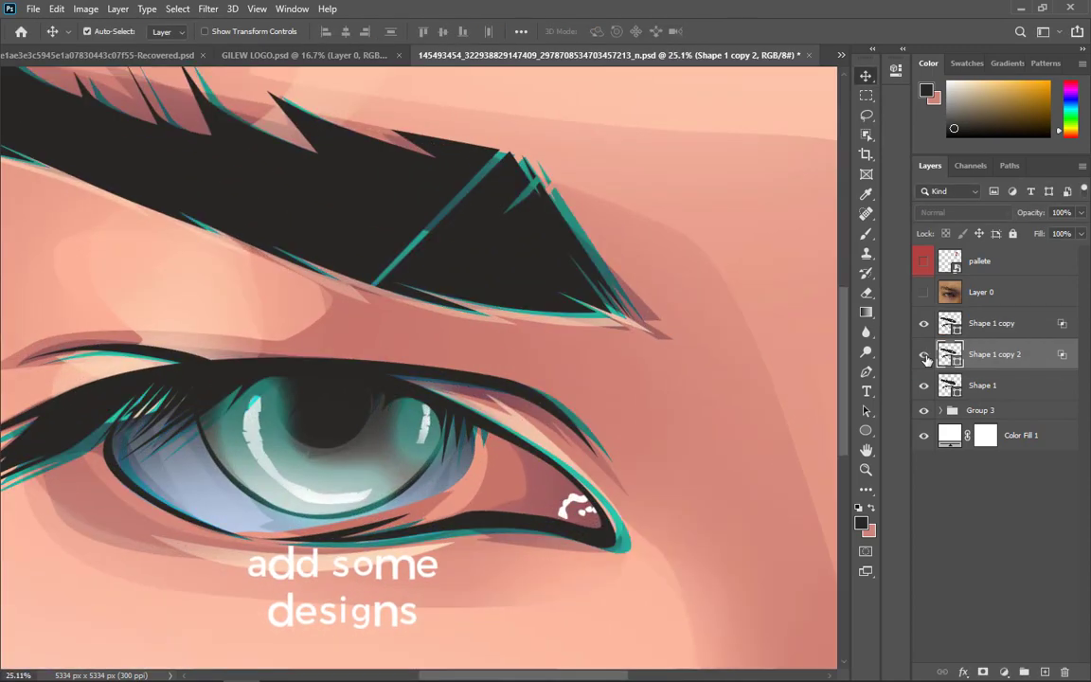
{"action": "left_click", "coordinate": [926, 355]}
- Shift Shape 1 copy 2 about 79 px right and 40 px down so its magenta fringe extends past the teal one
{"action": "key", "text": "ctrl+t"}
{"action": "left_click_drag", "start_coordinate": [524, 433], "coordinate": [554, 441]}
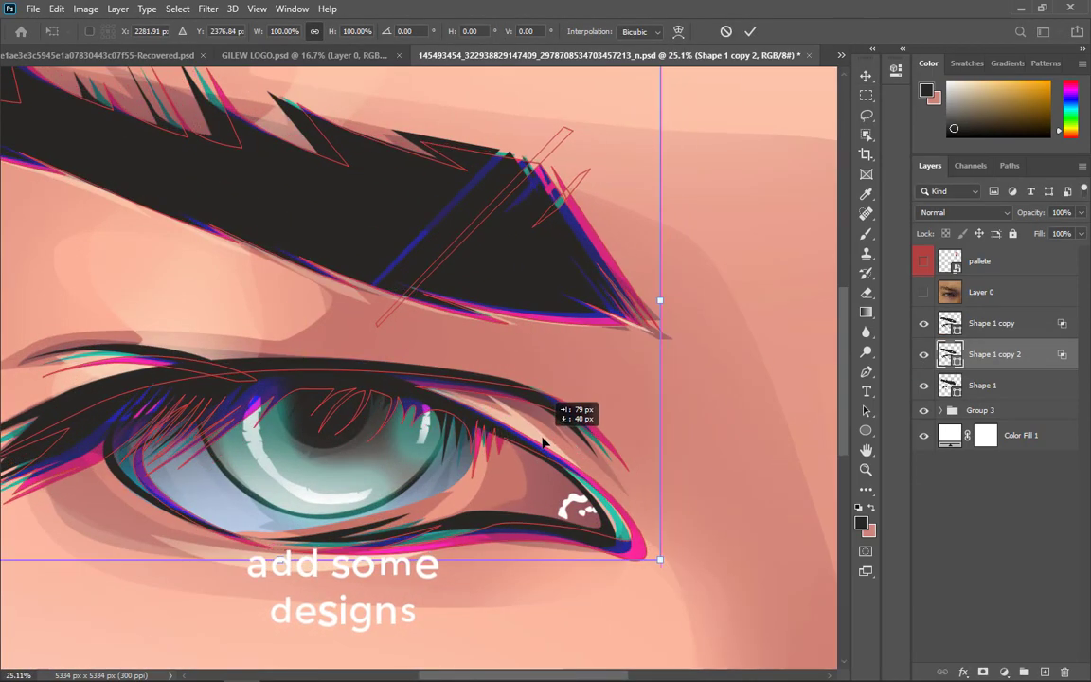
{"action": "key", "text": "Return"}
{"action": "key", "text": "ctrl+0"}
{"action": "scroll", "coordinate": [519, 386], "scroll_direction": "up", "scroll_amount": 4}
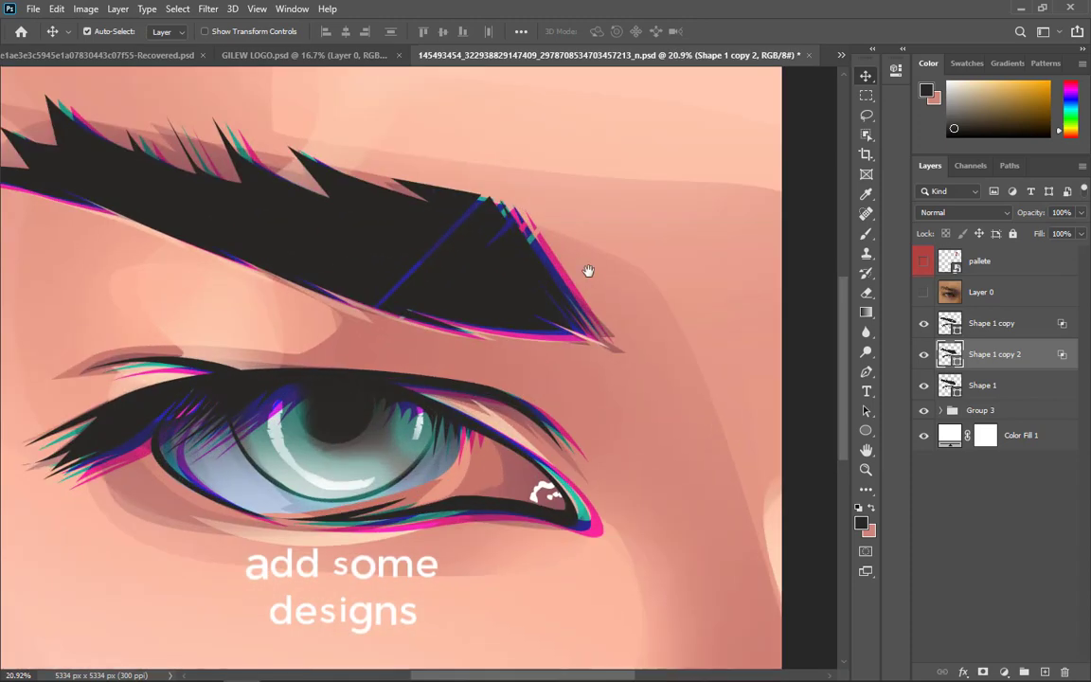
- Duplicate the Shape 1 line art once more and limit the new copy's blending to the blue channel
{"action": "left_click_drag", "start_coordinate": [588, 270], "coordinate": [587, 328]}
{"action": "left_click", "coordinate": [1037, 390]}
{"action": "right_click", "coordinate": [1037, 390]}
{"action": "left_click", "coordinate": [881, 122]}
{"action": "key", "text": "Return"}
{"action": "right_click", "coordinate": [1011, 379]}
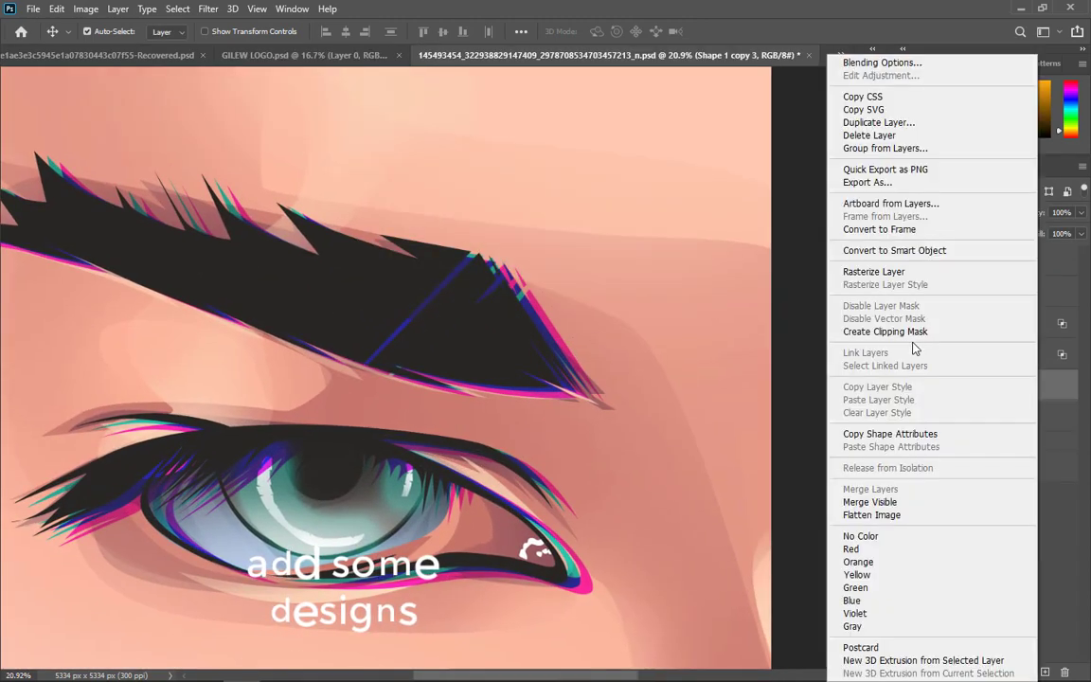
{"action": "left_click", "coordinate": [795, 68]}
{"action": "left_click", "coordinate": [1028, 74]}
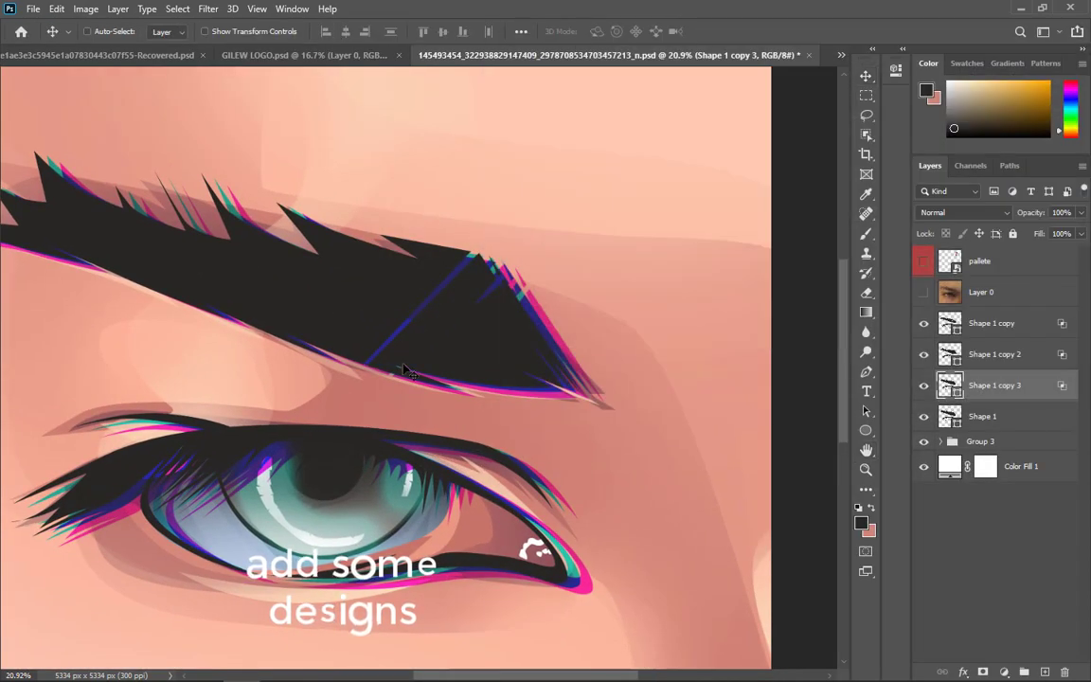
- Offset Shape 1 copy 3 slightly to the right so a yellow fringe shows beside the line art
{"action": "key", "text": "ctrl+t"}
{"action": "left_click_drag", "start_coordinate": [480, 403], "coordinate": [506, 408]}
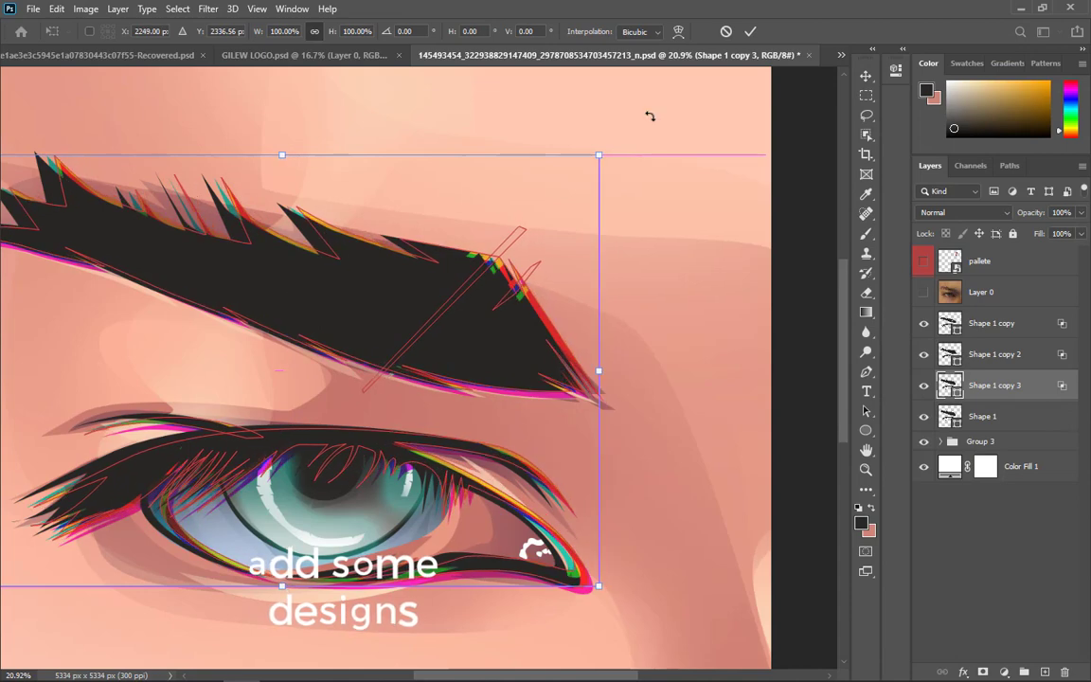
{"action": "left_click", "coordinate": [750, 31]}
{"action": "scroll", "coordinate": [485, 468], "scroll_direction": "down", "scroll_amount": 10}
{"action": "scroll", "coordinate": [485, 468], "scroll_direction": "up", "scroll_amount": 5}
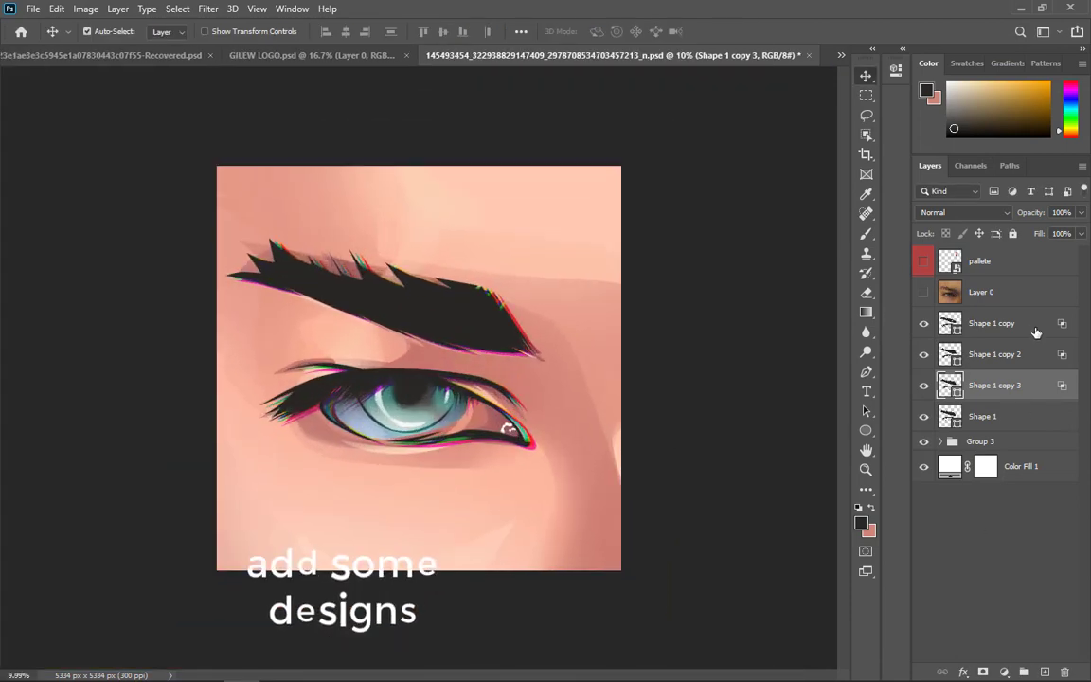
- Group Shape 1 copy, Shape 1 copy 2 and Shape 1 copy 3 together, leaving the original line art outside
{"action": "left_click", "coordinate": [1036, 332], "text": "shift"}
{"action": "right_click", "coordinate": [1032, 387]}
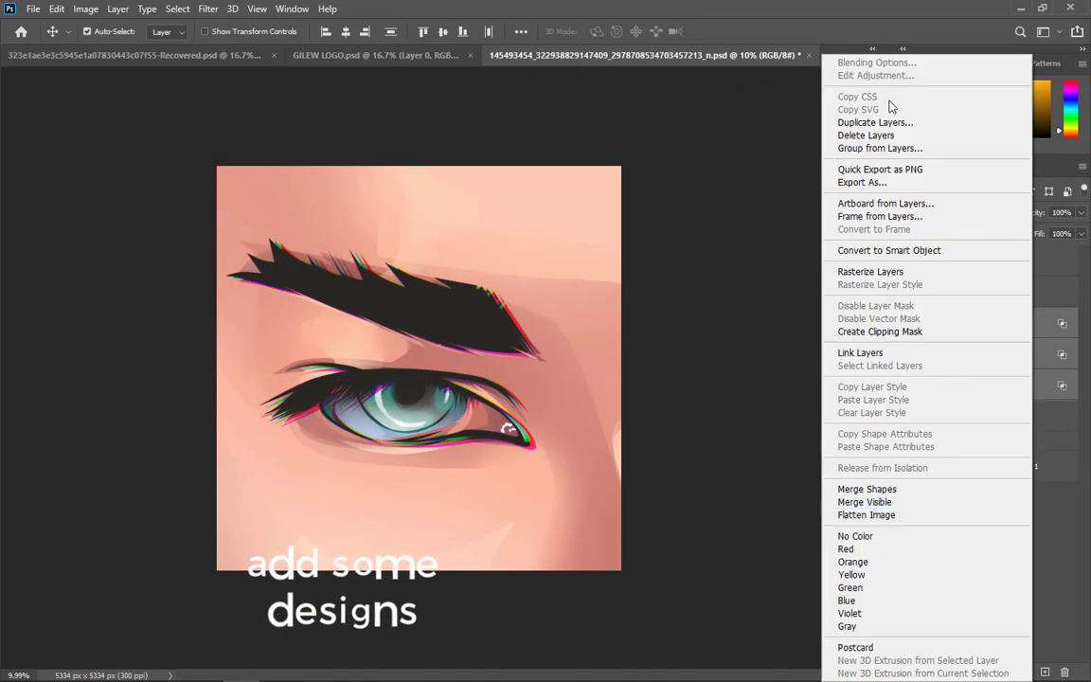
{"action": "left_click", "coordinate": [891, 503]}
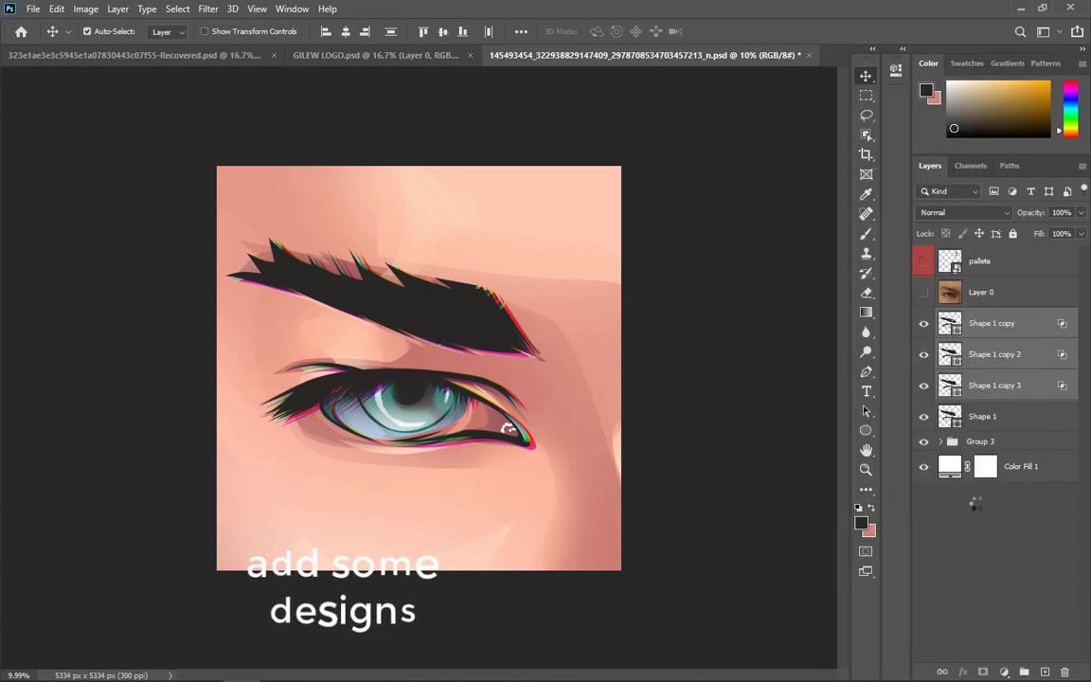
{"action": "key", "text": "ctrl+z"}
{"action": "key", "text": "ctrl+g"}
- Try to merge the group of offset line-art copies into a single layer
{"action": "right_click", "coordinate": [1022, 324]}
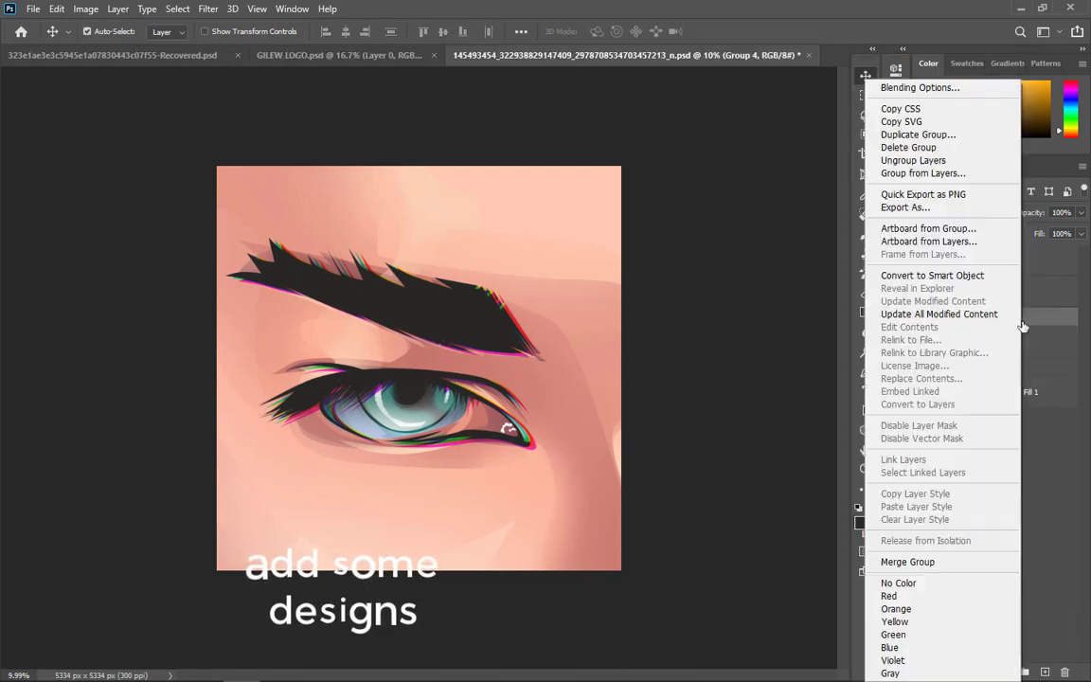
{"action": "left_click", "coordinate": [907, 562]}
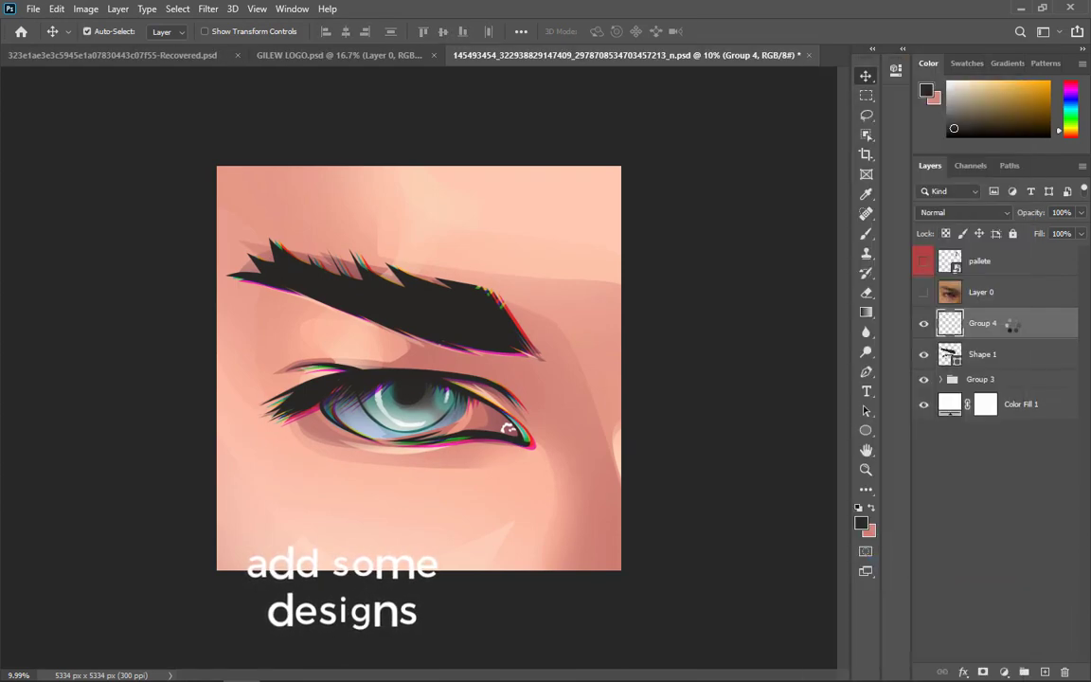
{"action": "left_click", "coordinate": [924, 325]}
{"action": "key", "text": "z"}
{"action": "key", "text": "ctrl+z"}
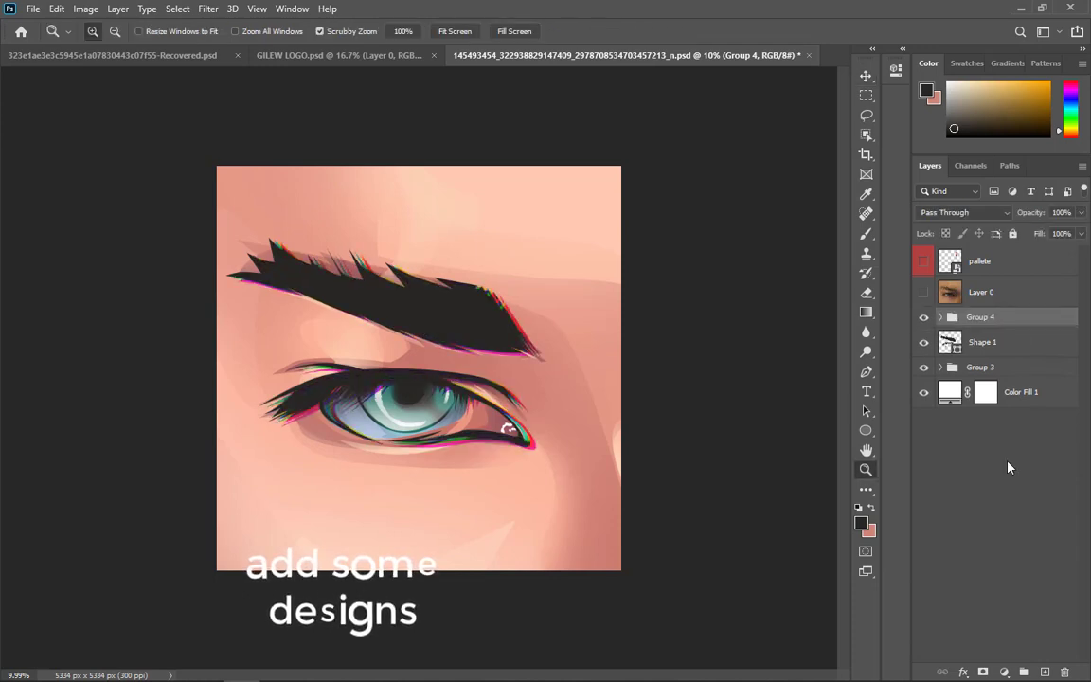
- Add a layer mask to Group 4 and paint it with a large soft gray brush to partly fade the color fringe
{"action": "left_click", "coordinate": [983, 672]}
{"action": "key", "text": "b"}
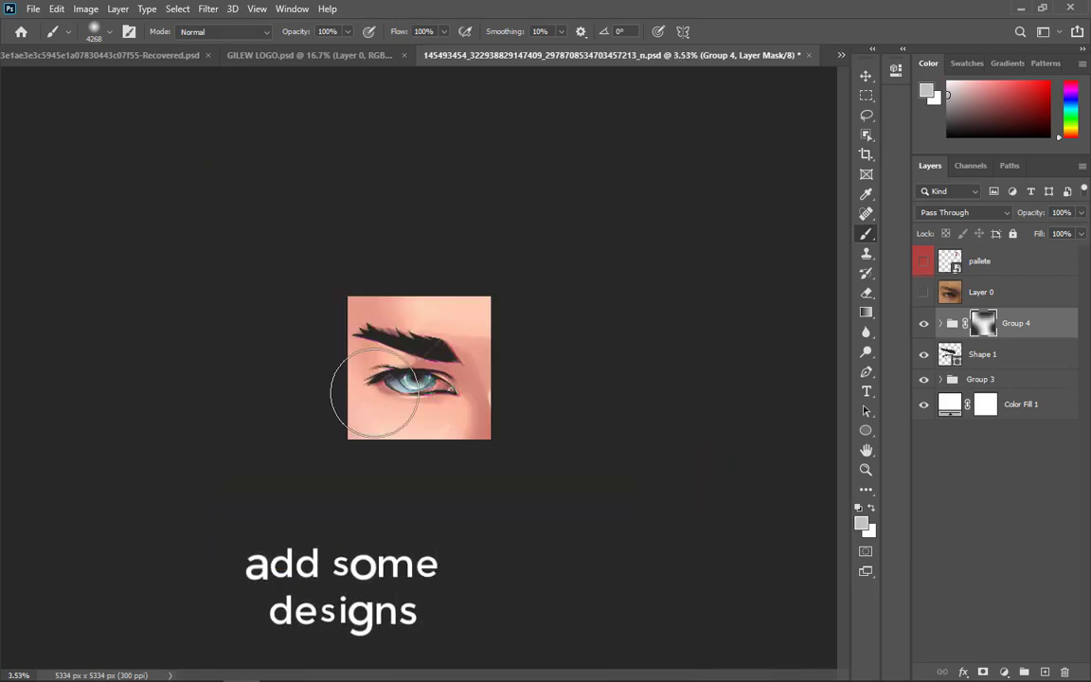
{"action": "scroll", "coordinate": [374, 390], "scroll_direction": "up", "scroll_amount": 7}
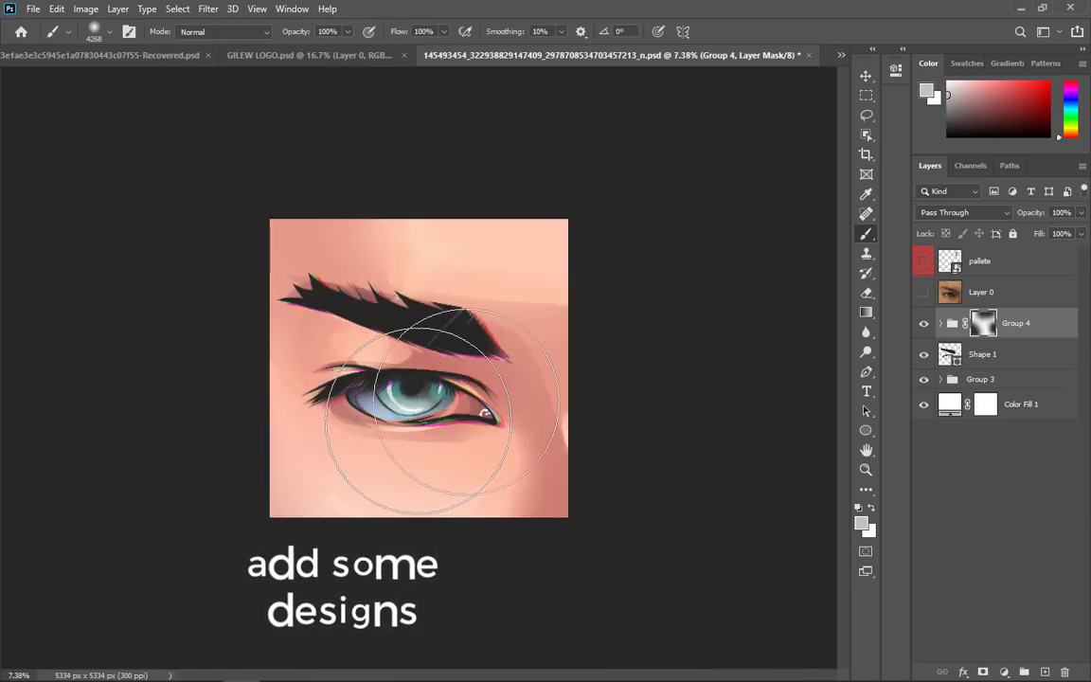
{"action": "scroll", "coordinate": [604, 378], "scroll_direction": "up", "scroll_amount": 3}
- Set the foreground color to black and paint the Group 4 mask to fade the fringe further around the eyebrow and lashes
{"action": "left_click", "coordinate": [861, 524]}
{"action": "left_click", "coordinate": [689, 597]}
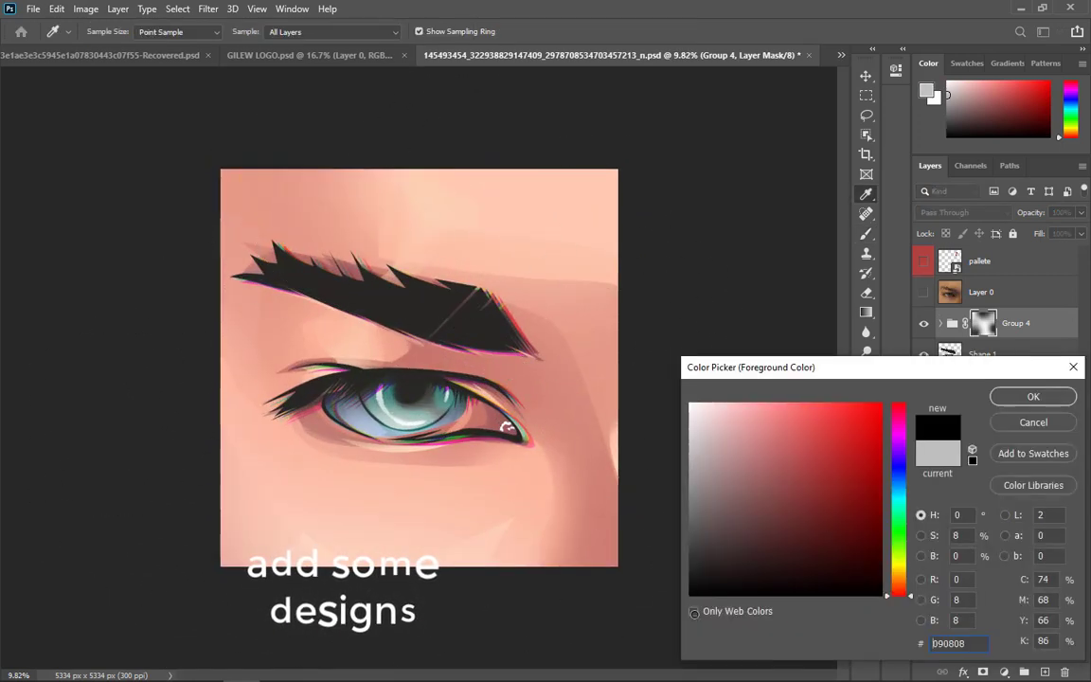
{"action": "left_click", "coordinate": [1033, 397]}
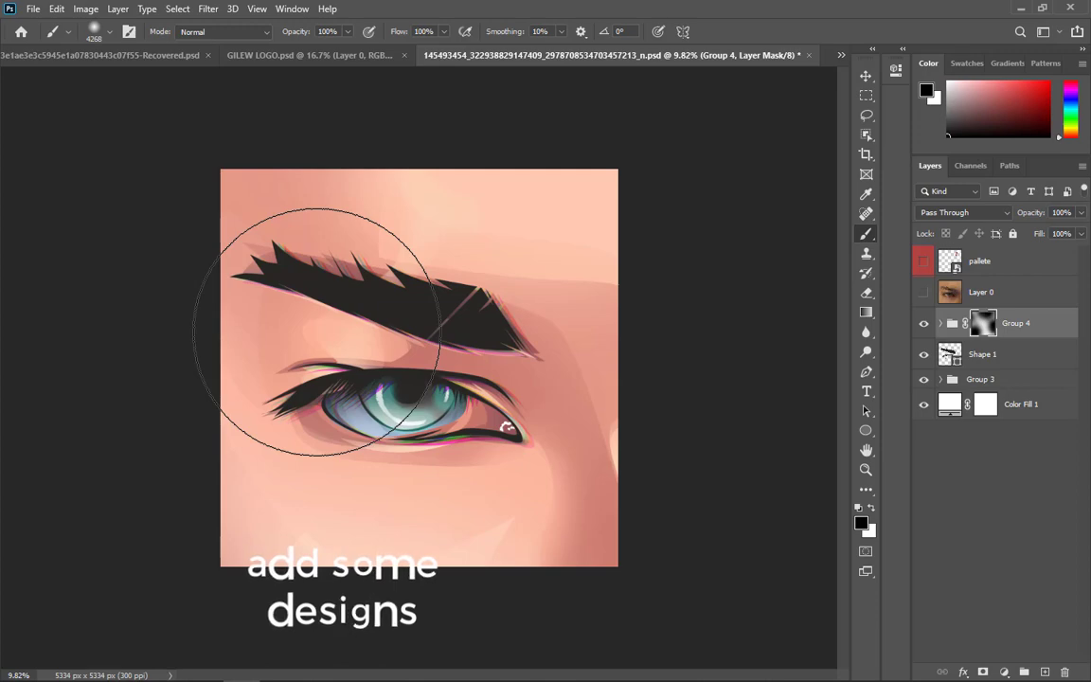
{"action": "scroll", "coordinate": [476, 407], "scroll_direction": "up", "scroll_amount": 2}
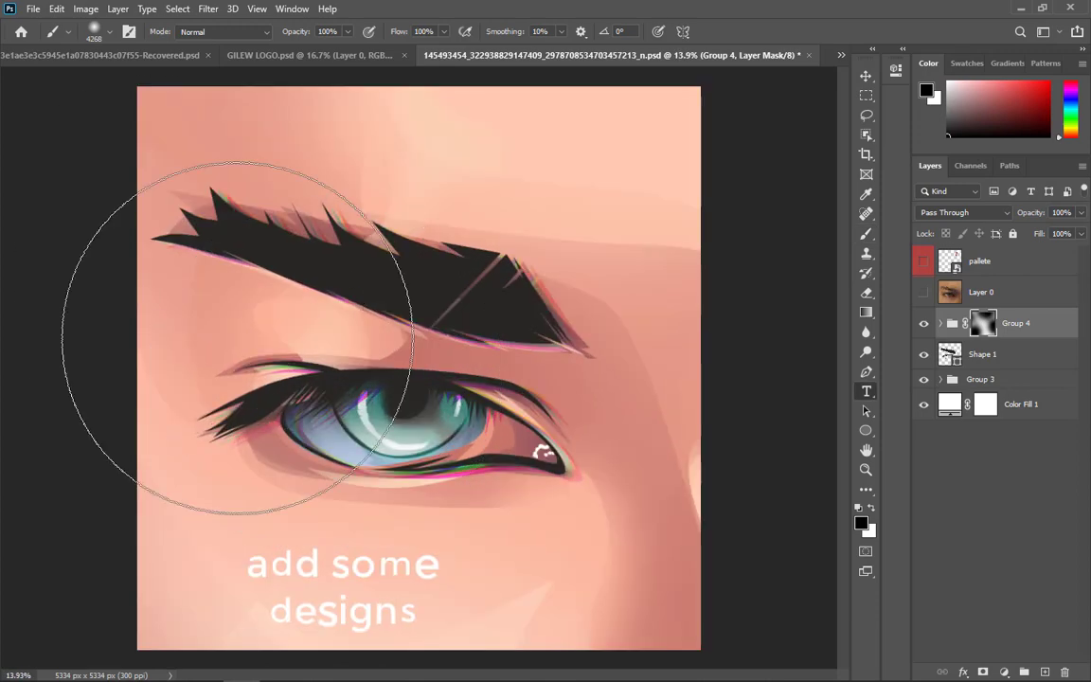
- Add the text "jeyemarts" in black Courier New on the eyelid skin between the eyebrow and the eye
{"action": "key", "text": "t"}
{"action": "left_click", "coordinate": [257, 327]}
{"action": "type", "text": "jeyemarts"}
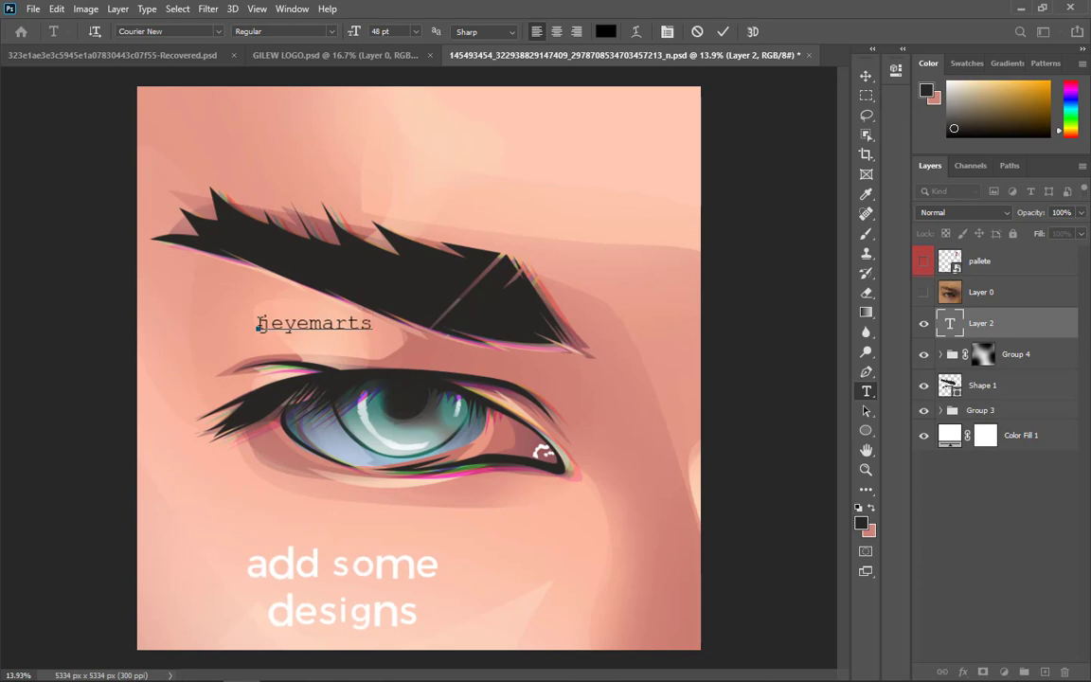
{"action": "key", "text": "ctrl+a"}
{"action": "key", "text": "ctrl+Return"}
- Shrink the jeyemarts text to about 35 pt and tilt it along the eyebrow's lower edge, and save the document
{"action": "key", "text": "ctrl+t"}
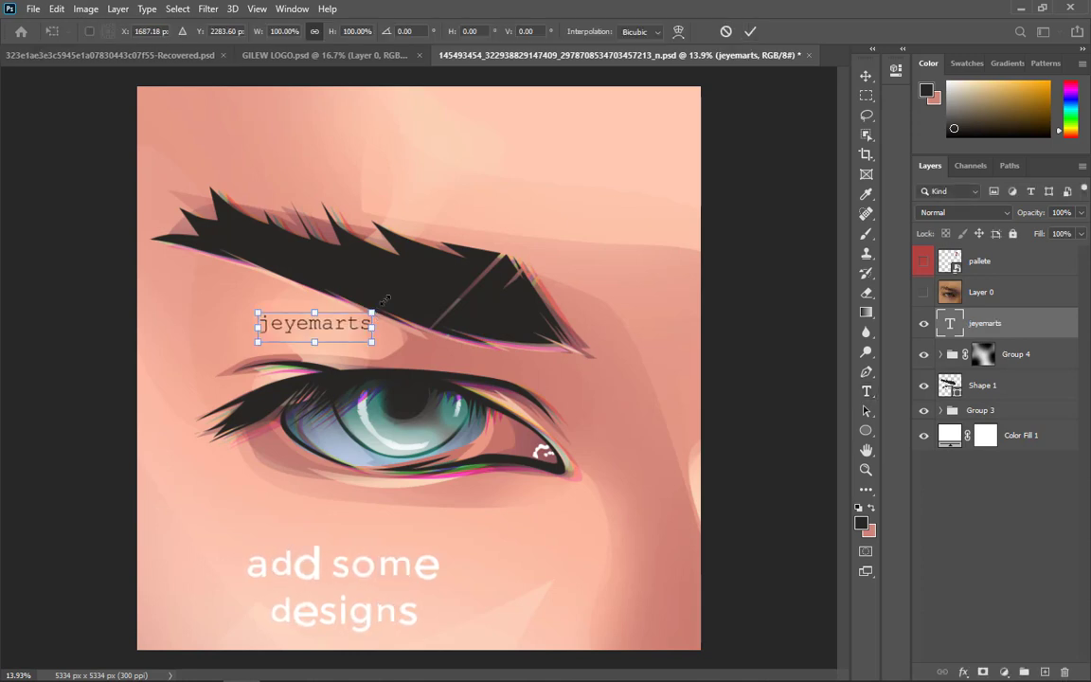
{"action": "left_click_drag", "start_coordinate": [398, 326], "coordinate": [395, 353]}
{"action": "mouse_move", "coordinate": [305, 313]}
{"action": "left_mouse_down"}
{"action": "mouse_move", "coordinate": [296, 280]}
{"action": "mouse_move", "coordinate": [281, 292]}
{"action": "mouse_move", "coordinate": [326, 309]}
{"action": "left_mouse_up"}
{"action": "left_click", "coordinate": [753, 34]}
{"action": "scroll", "coordinate": [473, 416], "scroll_direction": "down", "scroll_amount": 5}
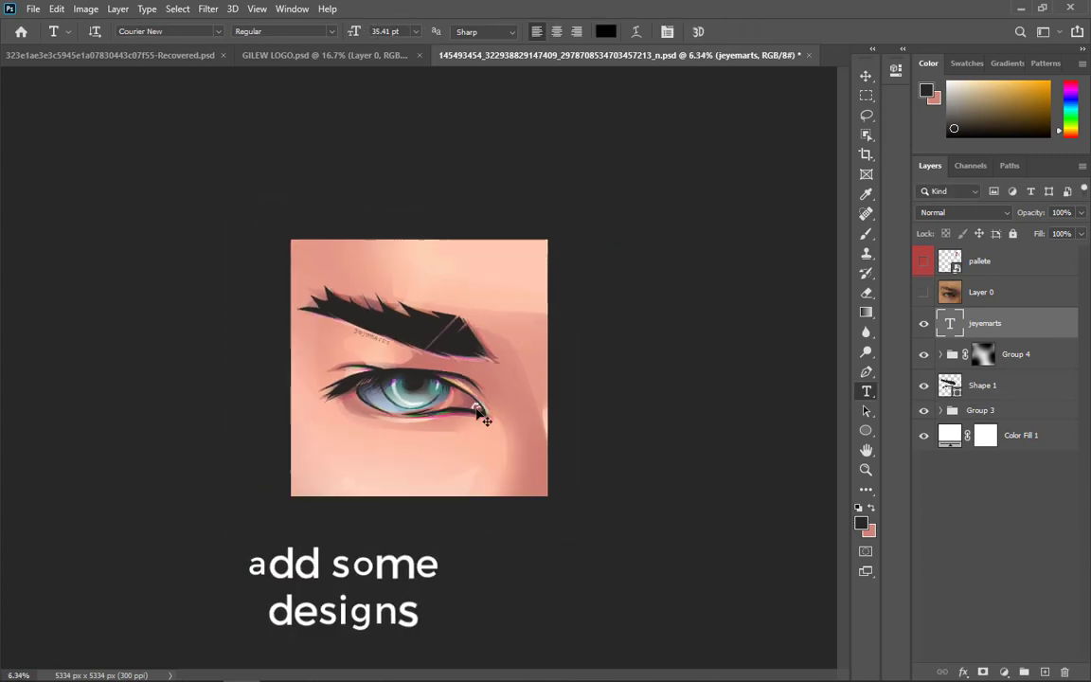
{"action": "scroll", "coordinate": [445, 421], "scroll_direction": "up", "scroll_amount": 3}
{"action": "key", "text": "ctrl+s"}
- Paint black on the Group 4 mask below the eye to soften the remaining fringe, and save the document
{"action": "key", "text": "b"}
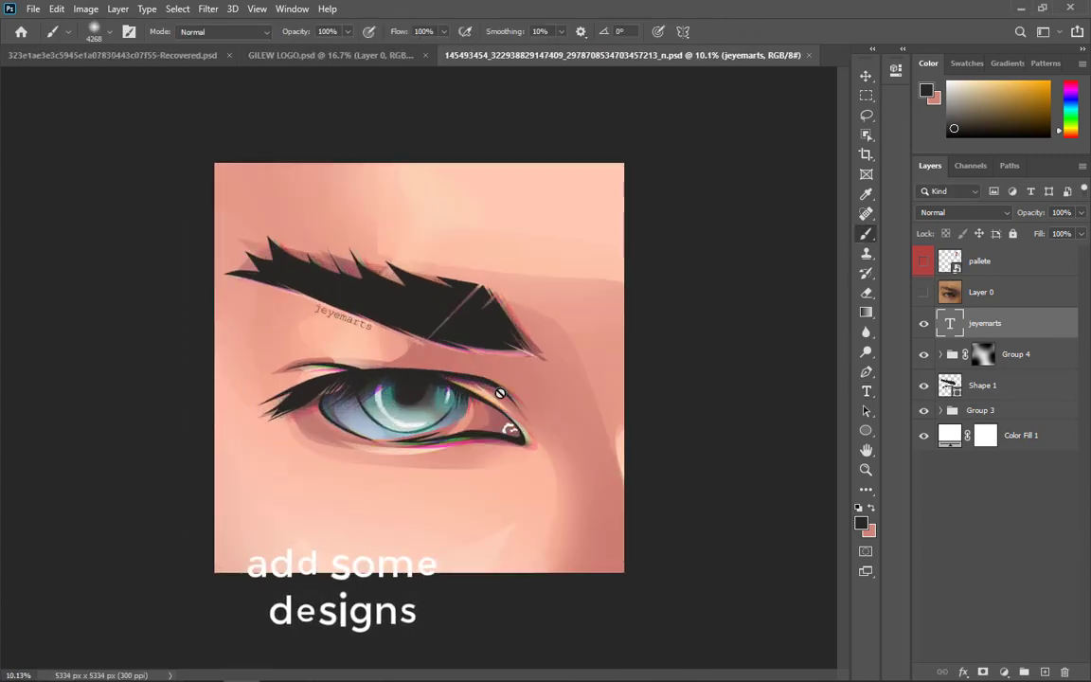
{"action": "left_click", "coordinate": [985, 354]}
{"action": "left_click", "coordinate": [324, 481]}
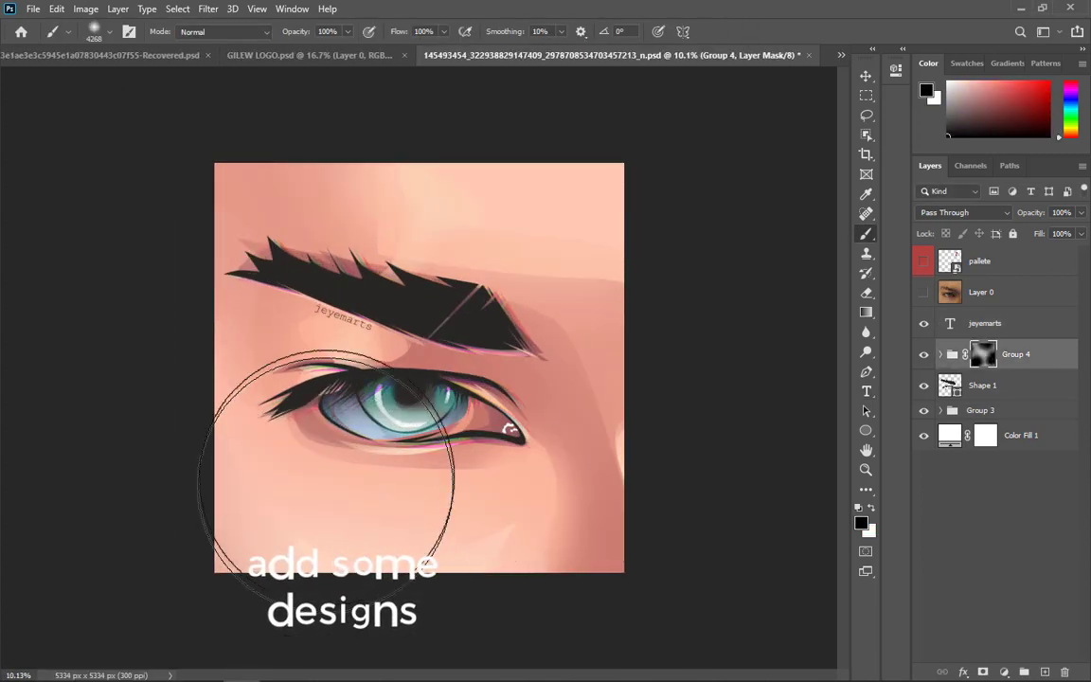
{"action": "scroll", "coordinate": [327, 465], "scroll_direction": "down", "scroll_amount": 5}
{"action": "scroll", "coordinate": [383, 336], "scroll_direction": "up", "scroll_amount": 5}
{"action": "scroll", "coordinate": [564, 396], "scroll_direction": "down", "scroll_amount": 2}
{"action": "key", "text": "ctrl+s"}
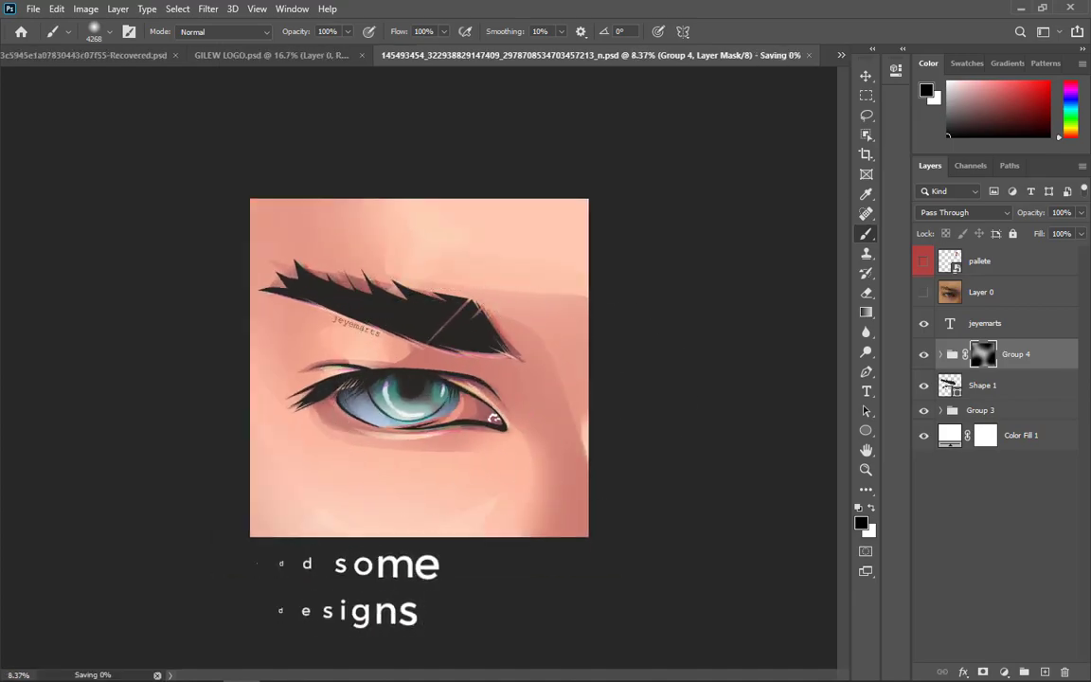